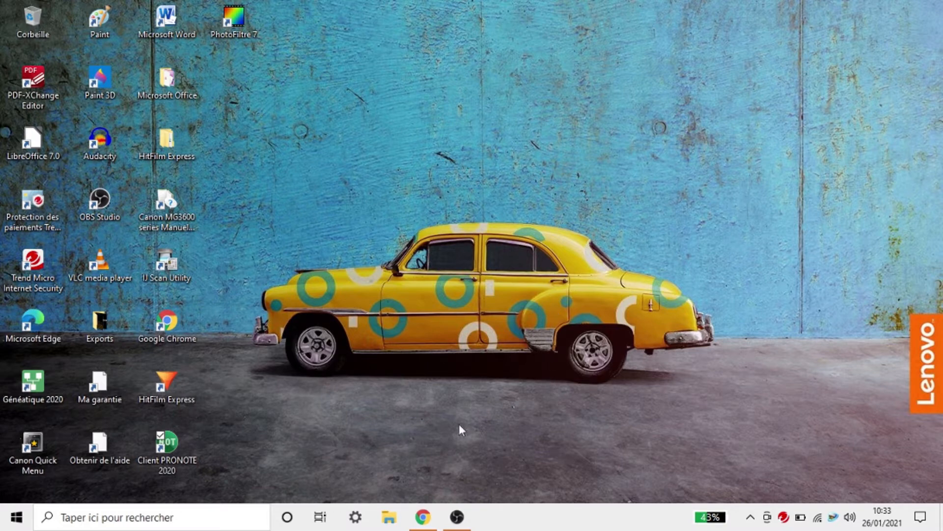
# Step: Bring the Chrome window showing quiziniere.com to the front and select its address bar
pyautogui.click(423, 517)
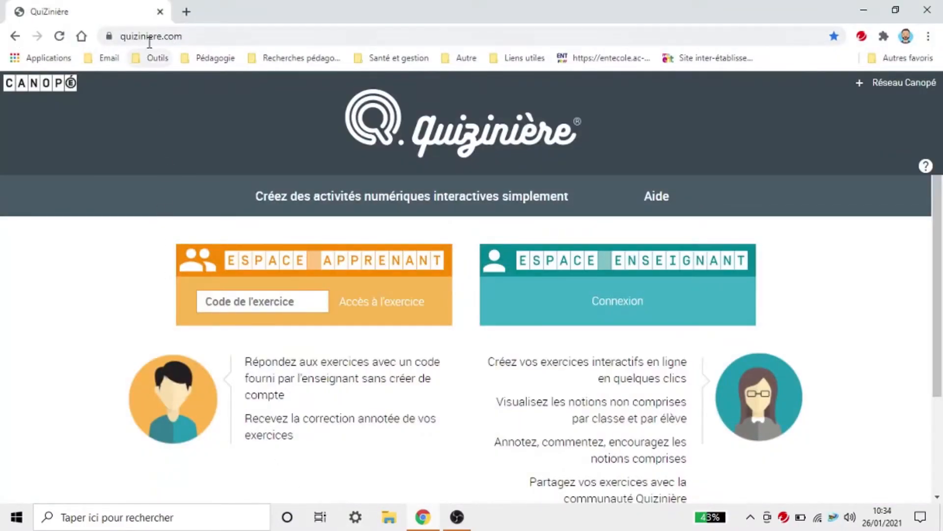
pyautogui.click(151, 39)
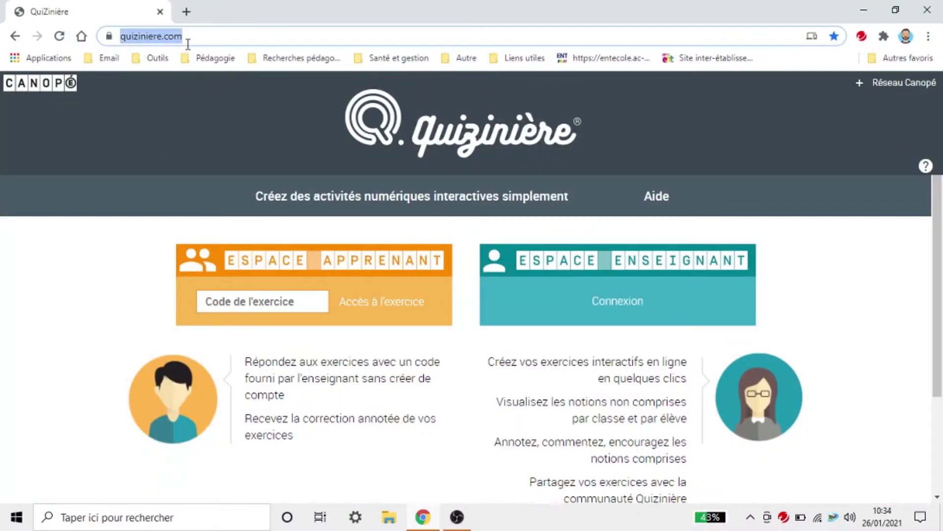
pyautogui.click(890, 301)
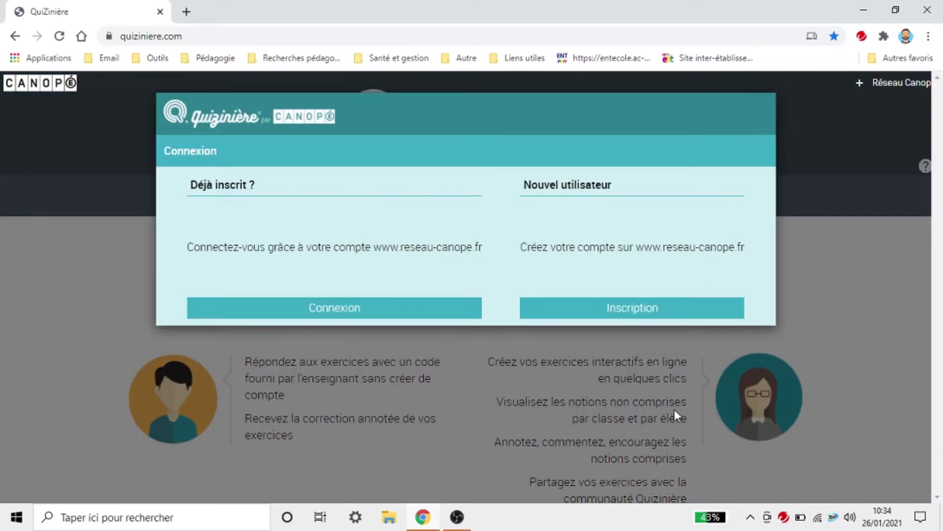
# Step: Open Canopé's Inscription form and choose Particulier under Vous êtes
pyautogui.click(607, 308)
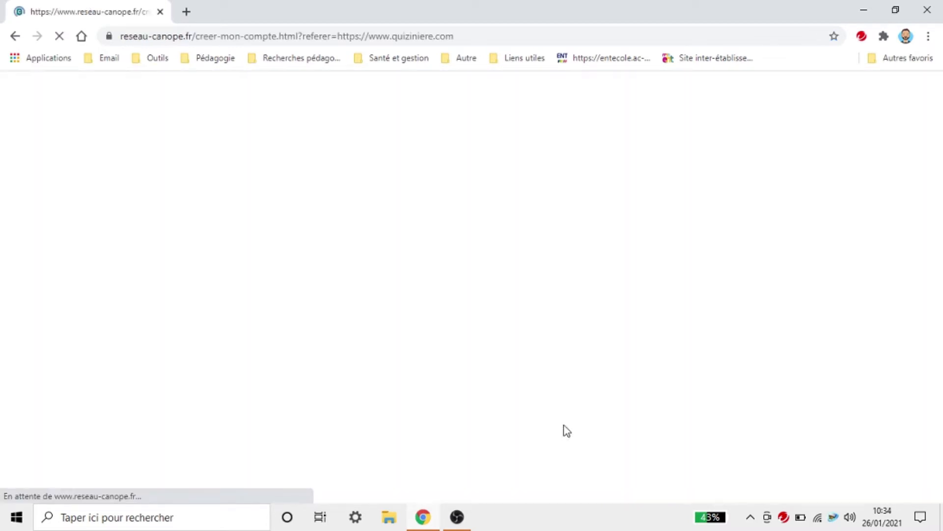
pyautogui.scroll(-7, 398, 324)
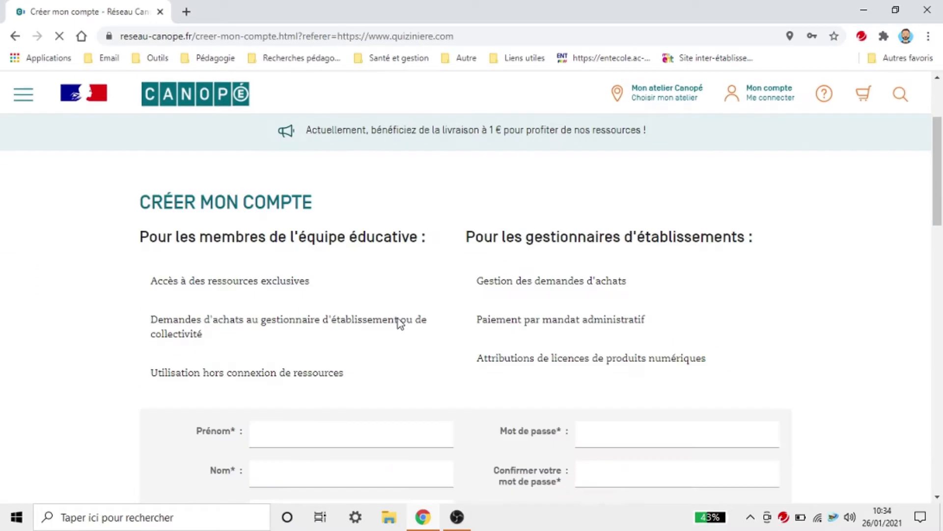
pyautogui.click(649, 304)
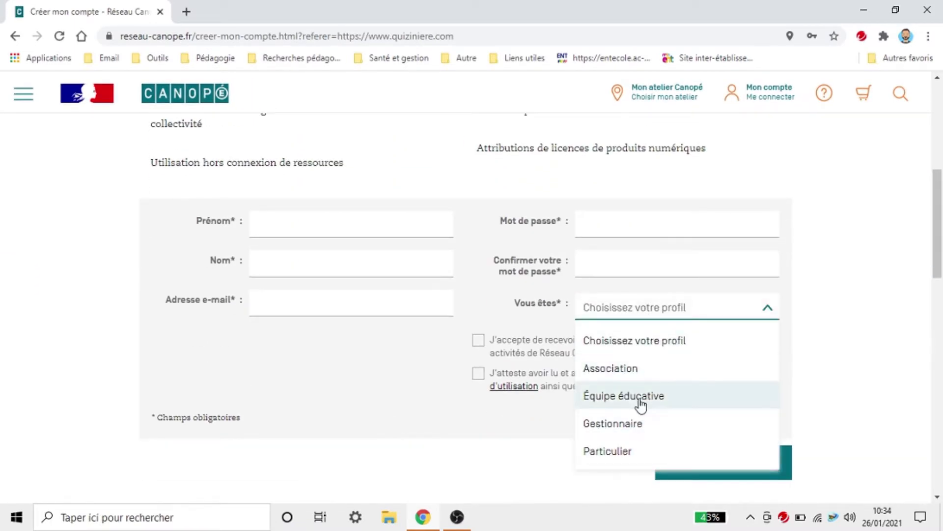
pyautogui.click(632, 450)
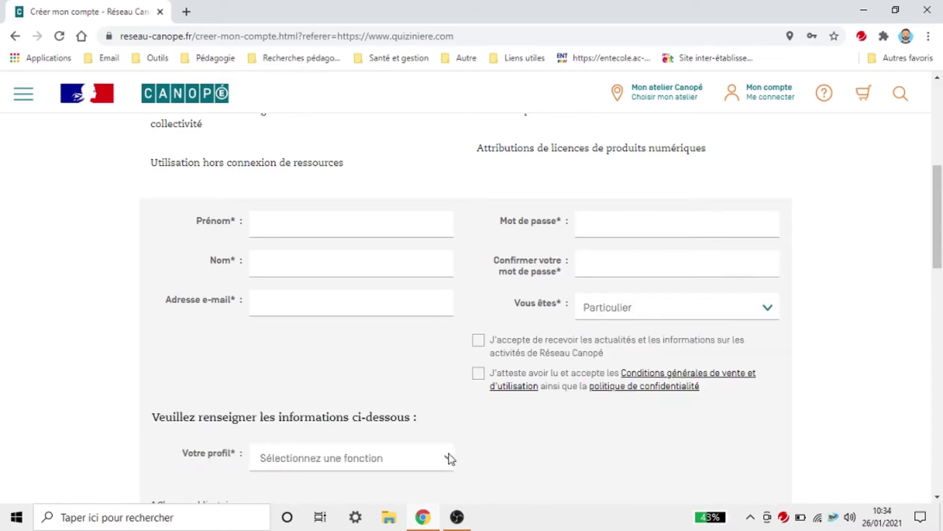
pyautogui.scroll(-3, 340, 358)
# Step: Look at the Votre profil list without choosing, then go back to Quizinière's home page
pyautogui.click(362, 329)
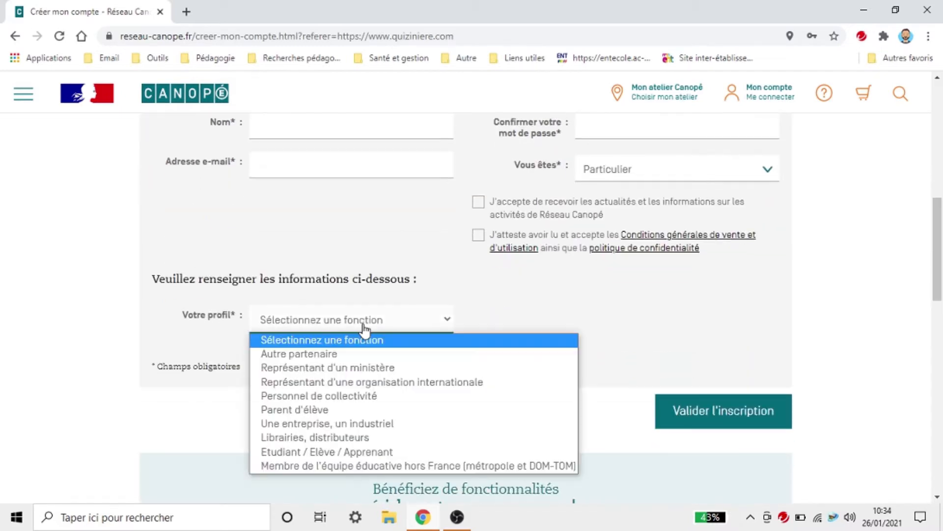
pyautogui.click(361, 233)
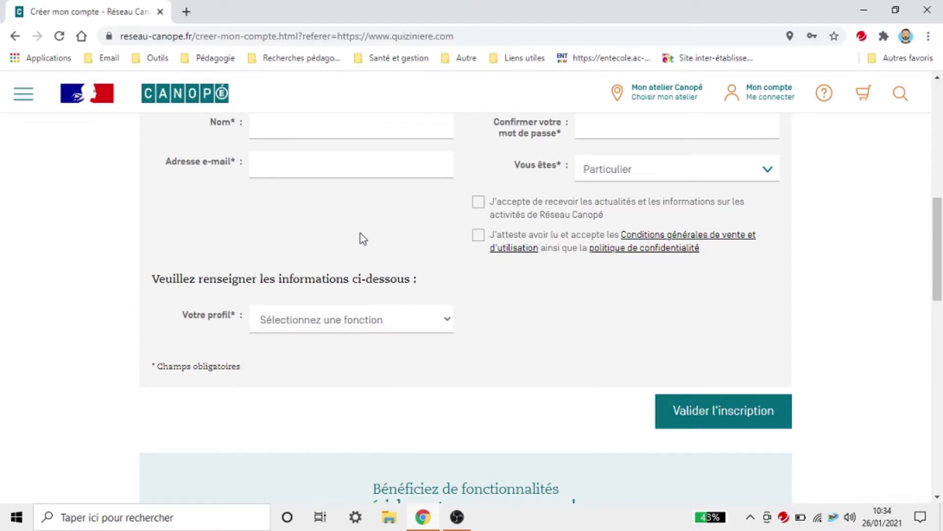
pyautogui.scroll(3, 360, 234)
pyautogui.scroll(-4, 866, 291)
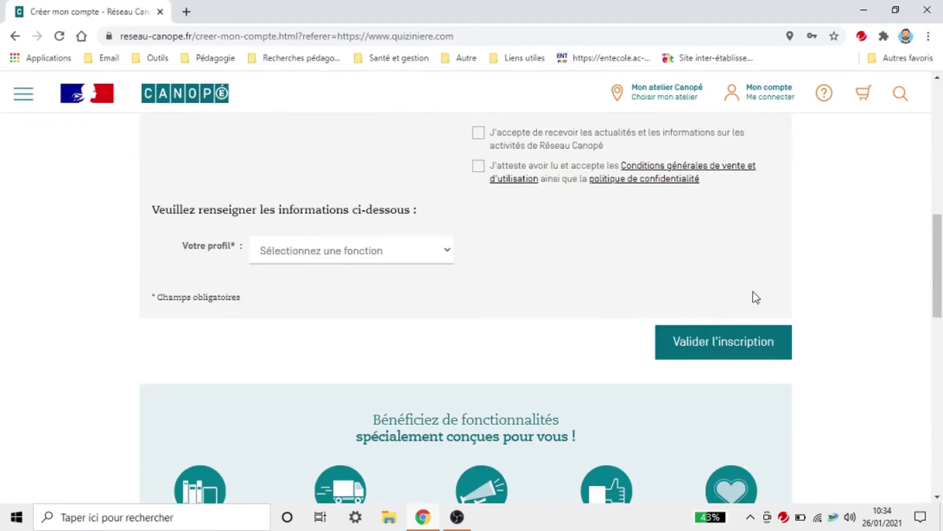
pyautogui.scroll(9, 753, 296)
pyautogui.click(15, 37)
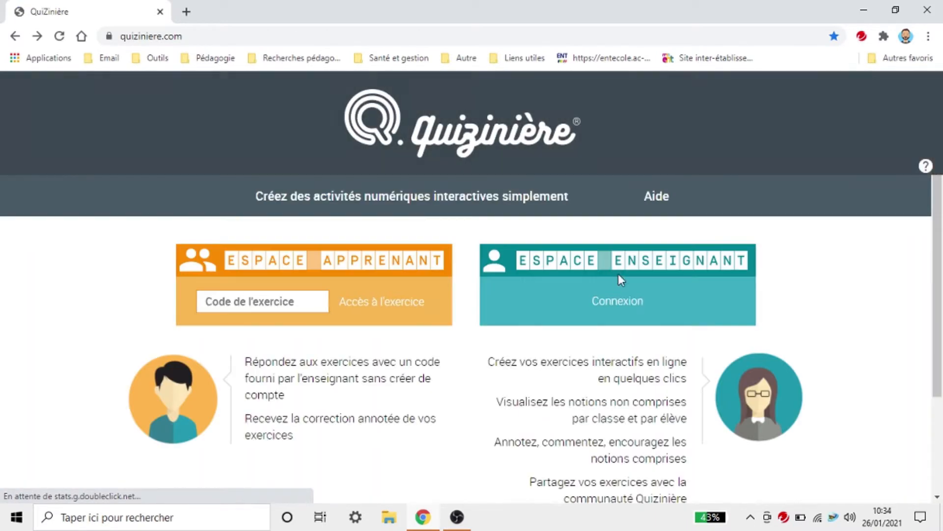
# Step: Log in to the teacher space through Canopé using the autofilled account details
pyautogui.click(608, 305)
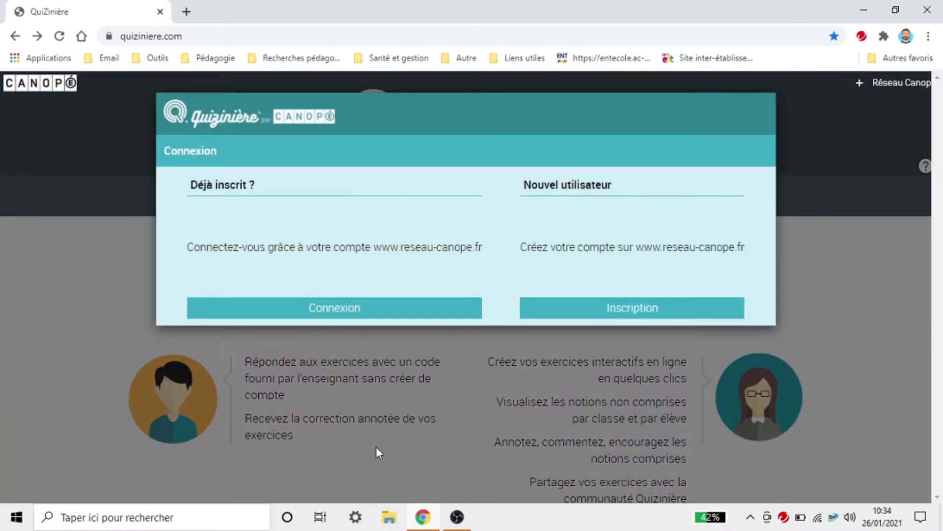
pyautogui.click(382, 310)
pyautogui.click(319, 372)
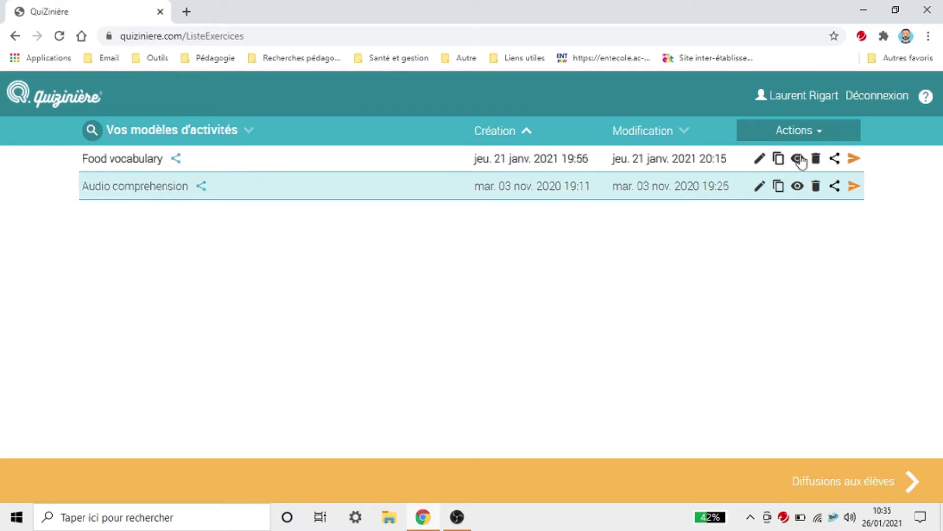
pyautogui.click(799, 158)
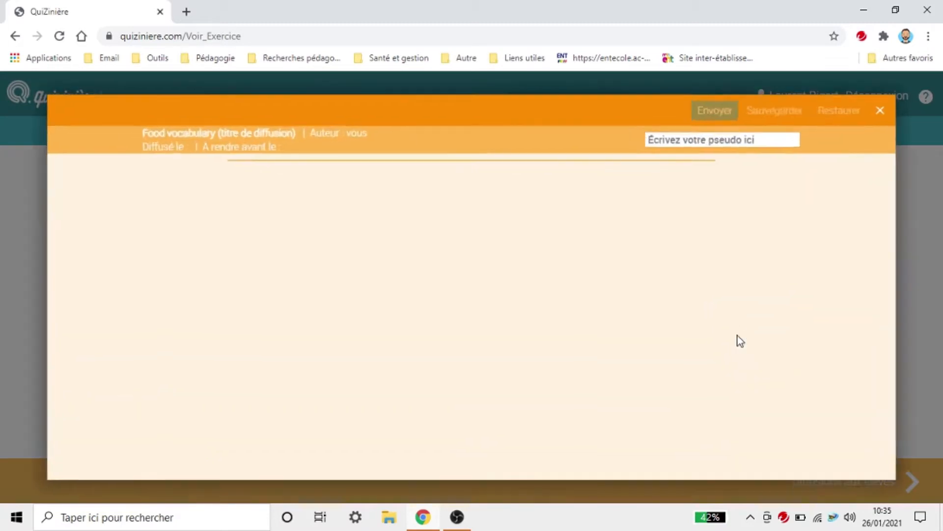
pyautogui.scroll(-3, 735, 280)
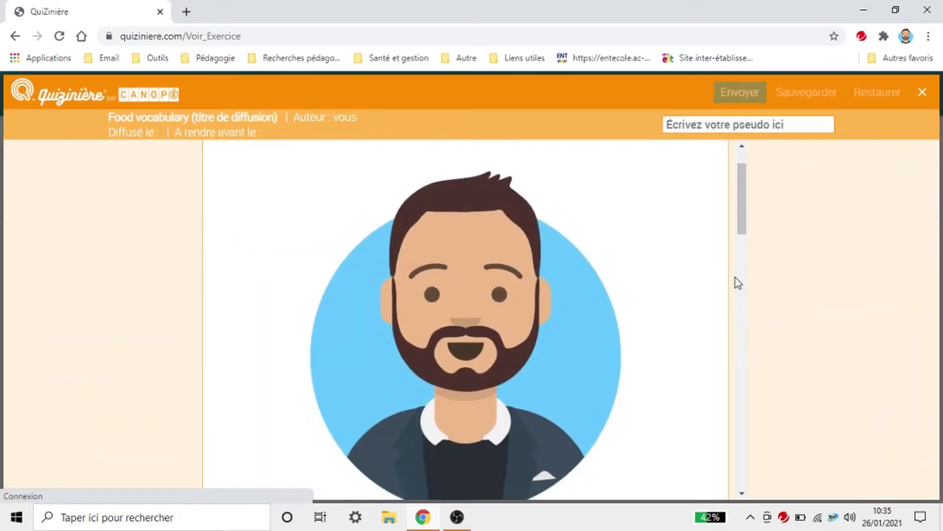
pyautogui.scroll(3, 638, 285)
pyautogui.scroll(-6, 560, 344)
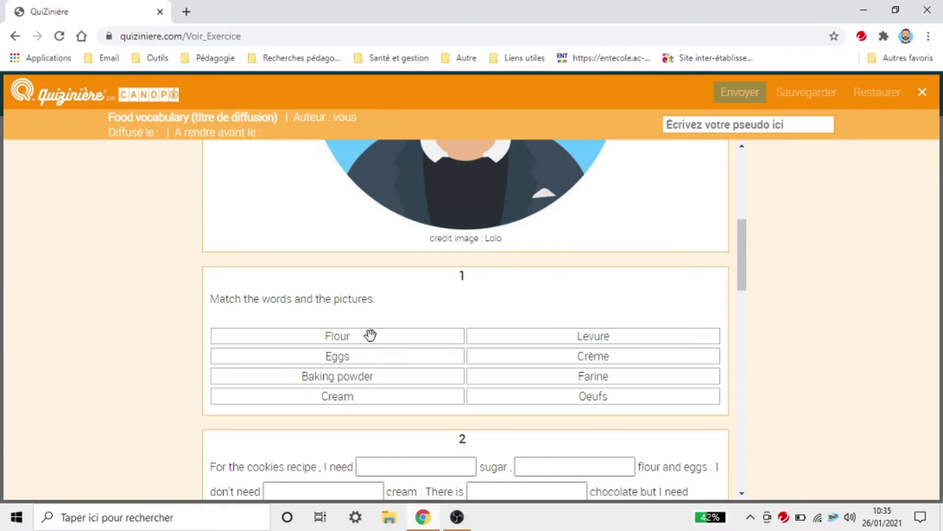
pyautogui.moveTo(369, 334); pyautogui.dragTo(363, 354)
pyautogui.moveTo(746, 259); pyautogui.dragTo(741, 311)
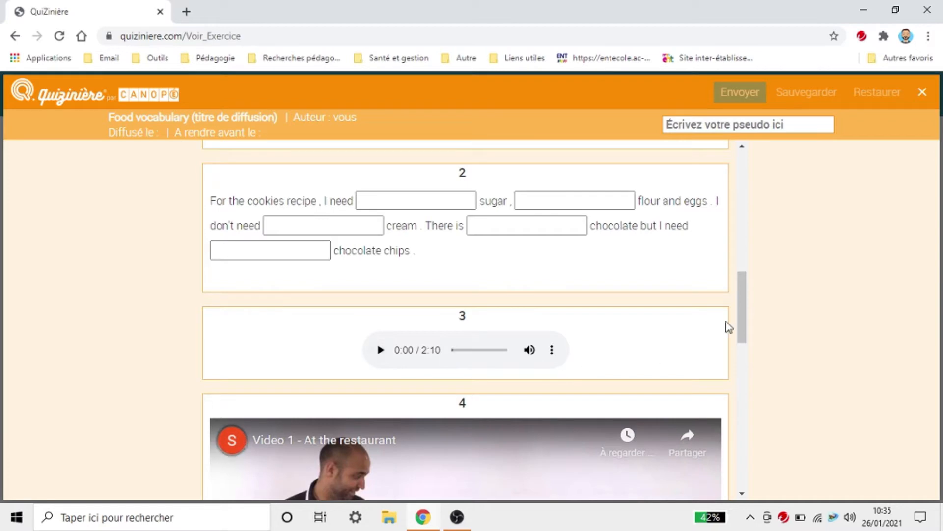
pyautogui.moveTo(740, 314); pyautogui.dragTo(735, 427)
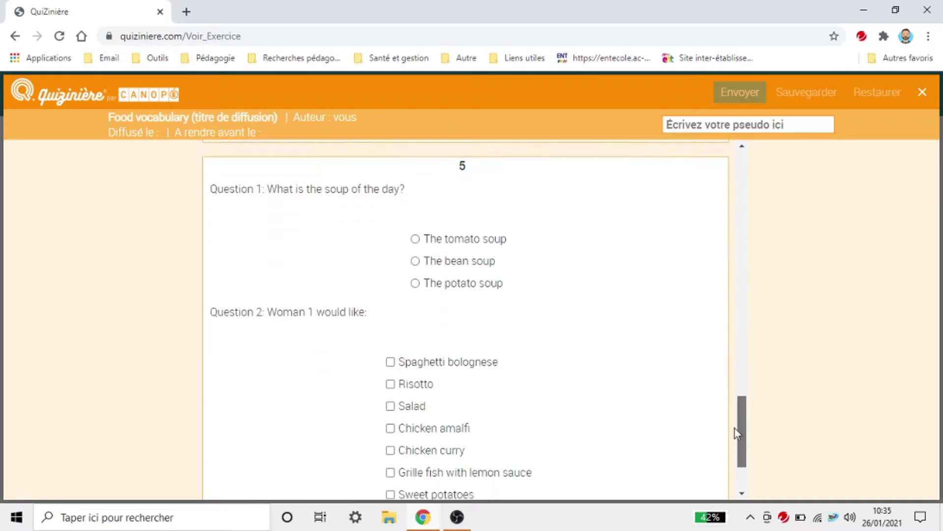
pyautogui.scroll(-2, 476, 407)
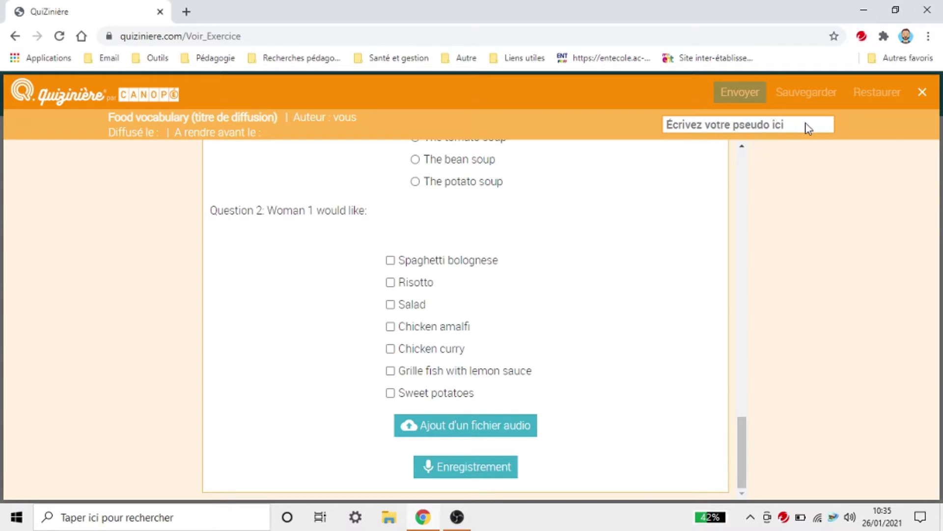
pyautogui.click(920, 93)
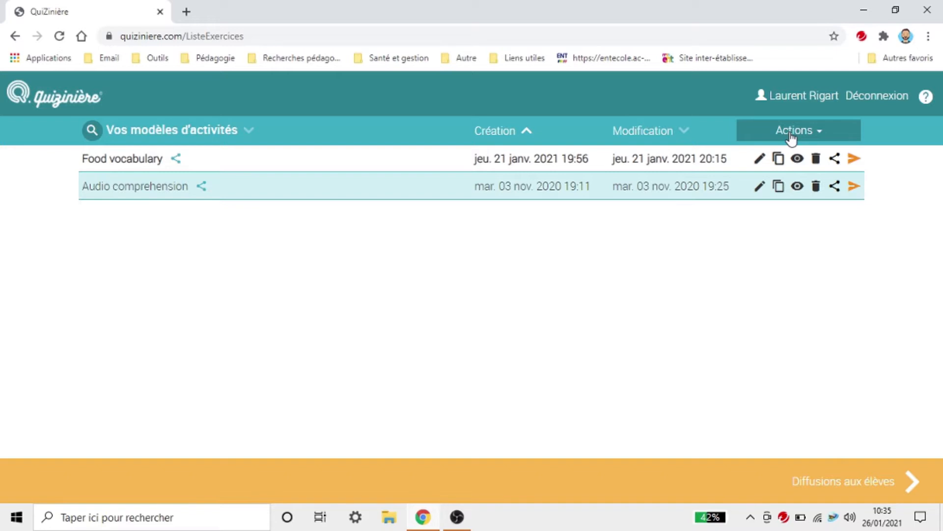
pyautogui.click(791, 136)
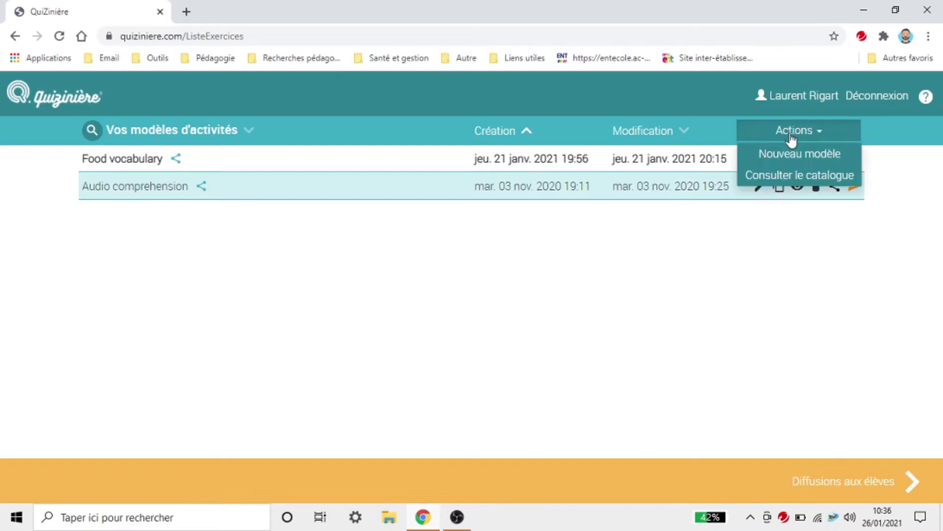
pyautogui.click(816, 181)
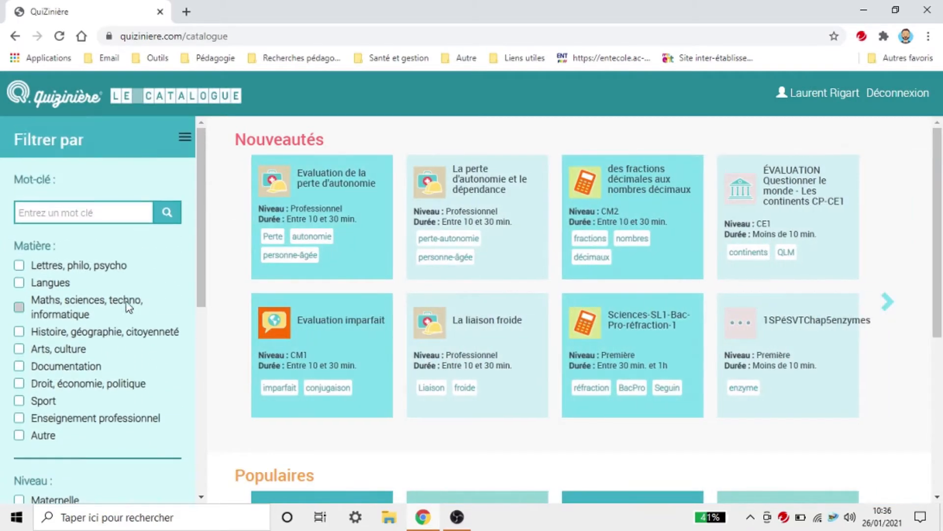
pyautogui.scroll(-4, 63, 418)
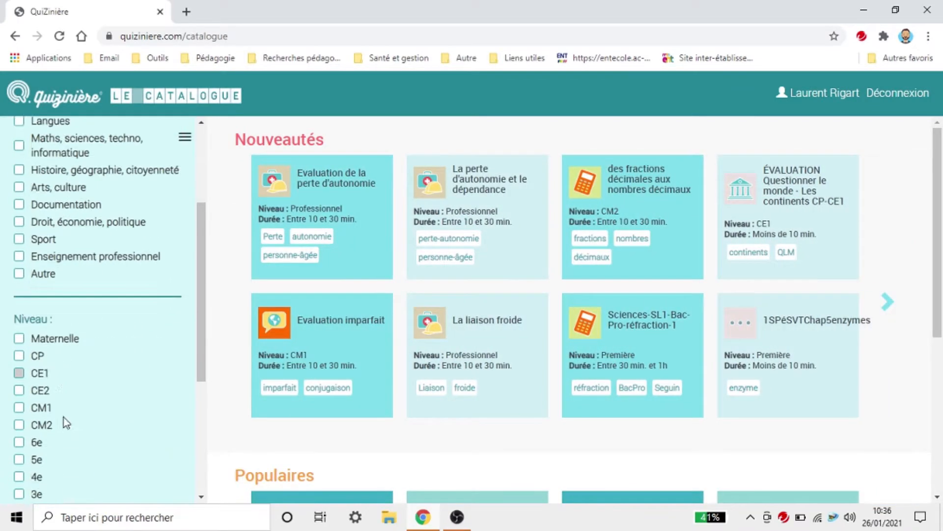
pyautogui.scroll(-4, 81, 467)
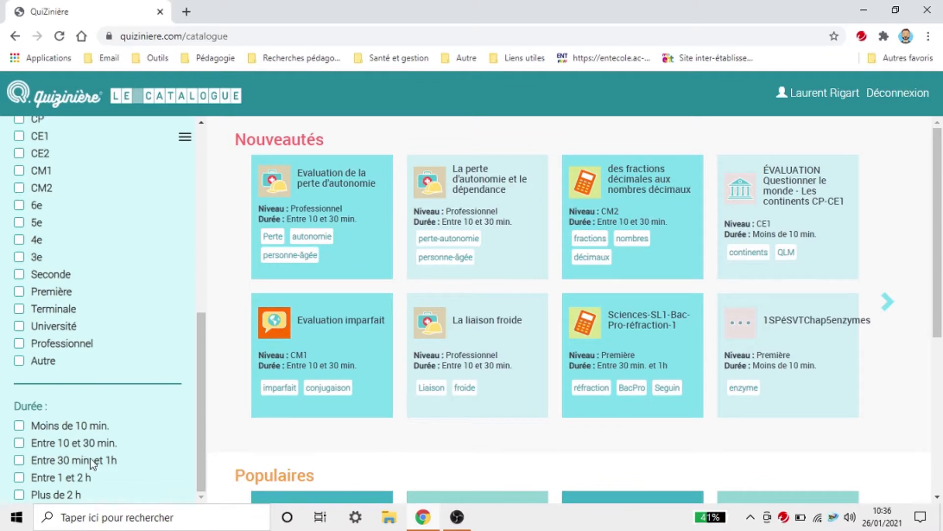
pyautogui.scroll(8, 120, 442)
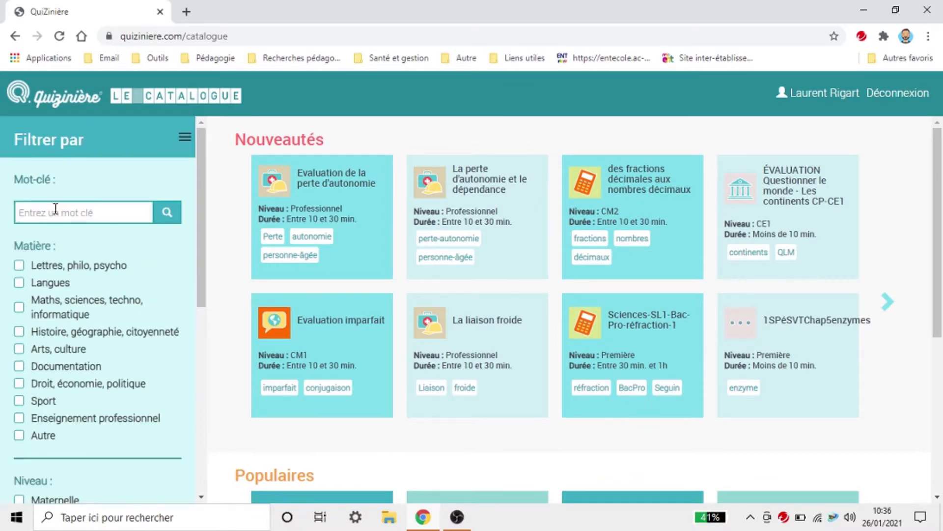
pyautogui.click(15, 35)
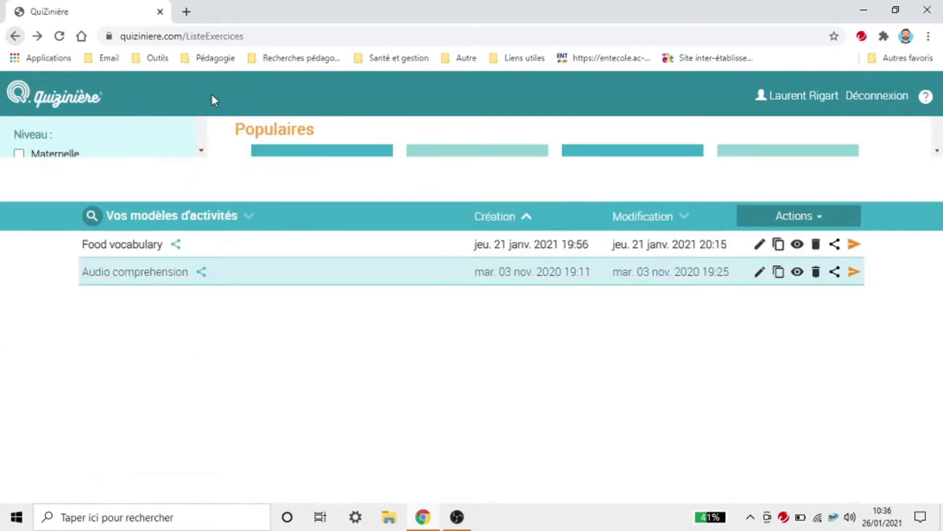
# Step: Create a new activity model and title it 'I love cooking'
pyautogui.click(804, 132)
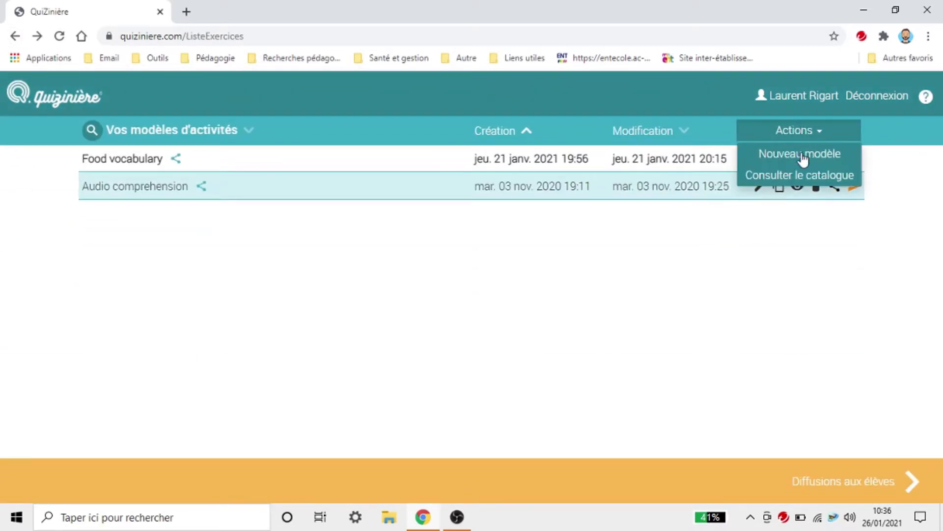
pyautogui.click(808, 157)
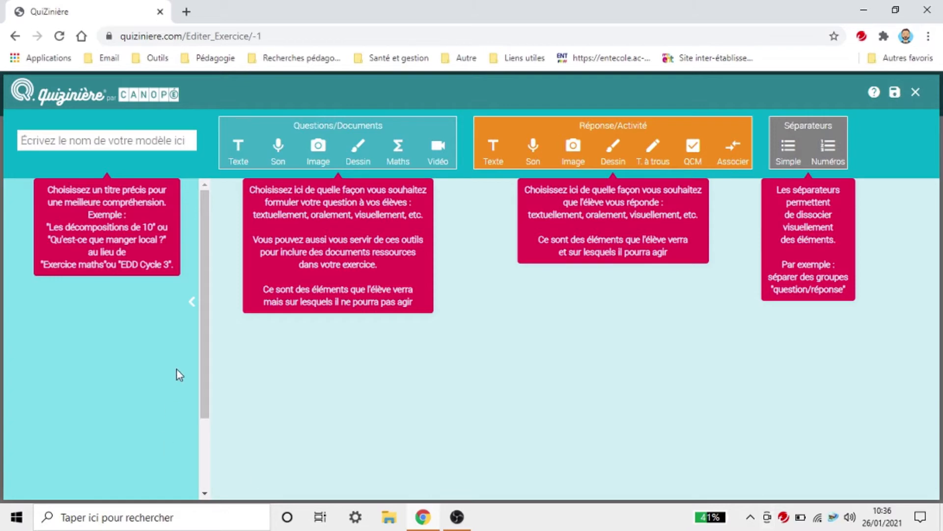
pyautogui.click(70, 137)
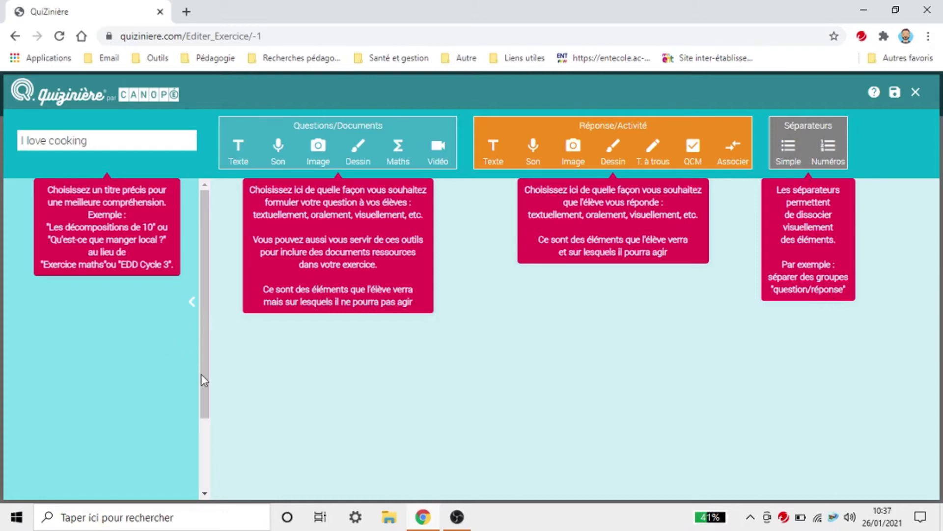
pyautogui.moveTo(204, 378); pyautogui.dragTo(187, 461)
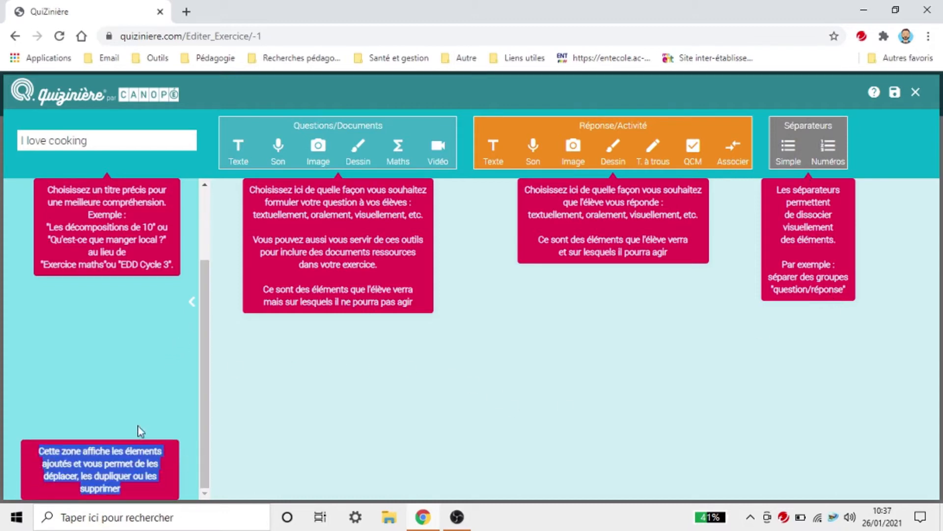
pyautogui.click(137, 405)
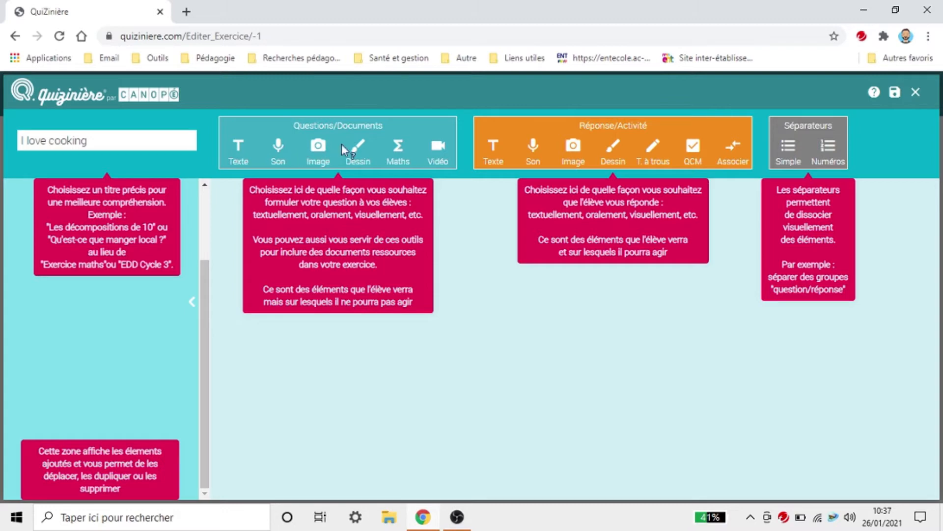
# Step: Add a text block 'Exercise 1: Match the words and their translation' and save the exercise
pyautogui.click(238, 147)
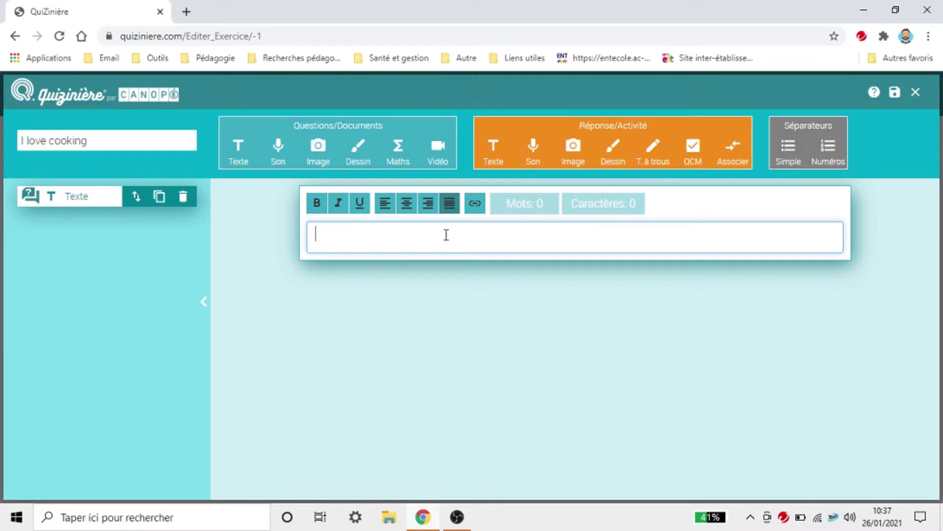
pyautogui.write('Exercise ')
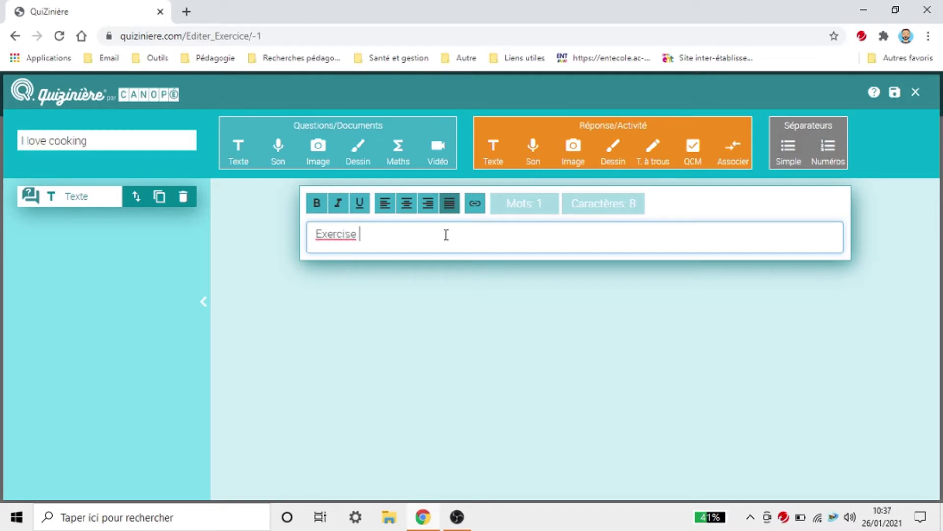
pyautogui.write('1: Match the ')
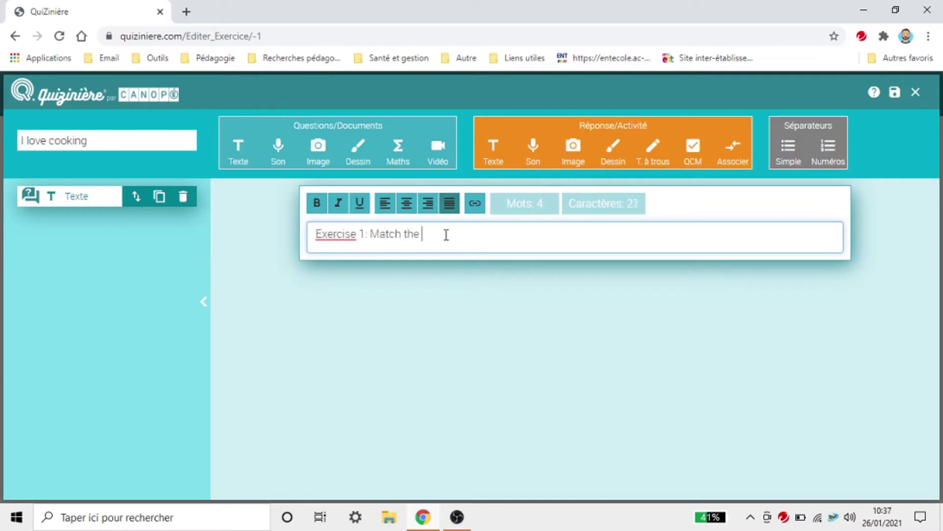
pyautogui.write('words and their ')
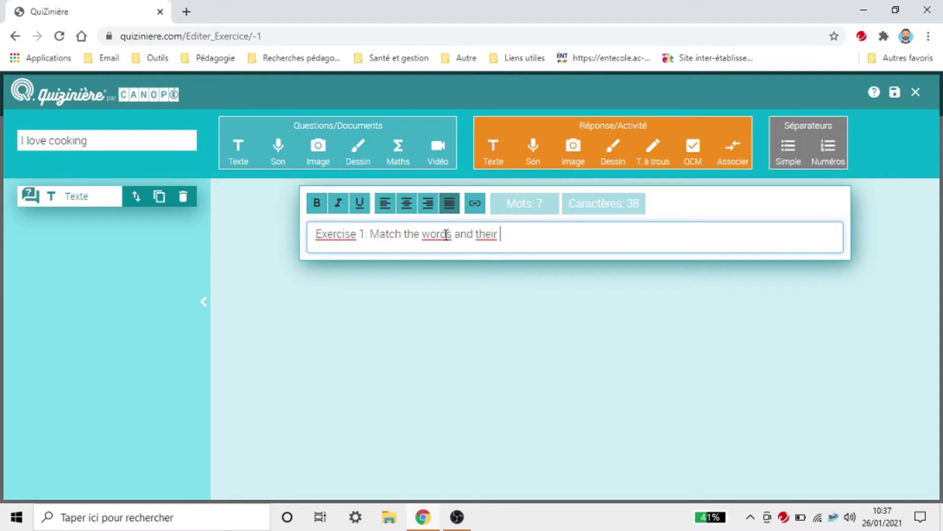
pyautogui.write('translation')
pyautogui.click(403, 324)
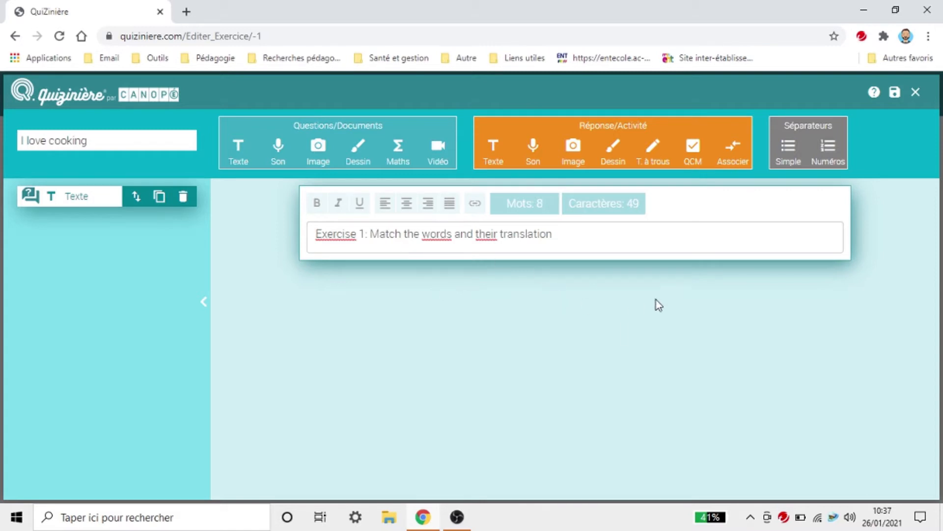
pyautogui.click(895, 93)
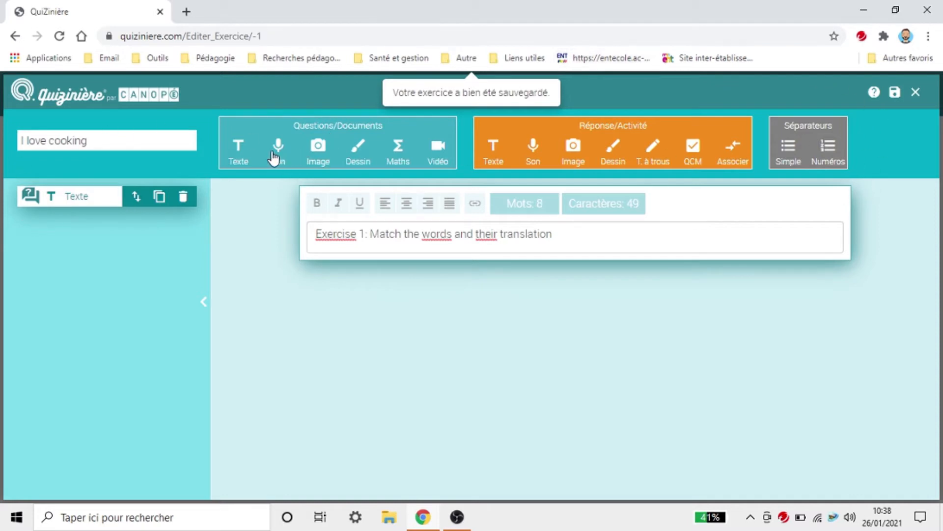
# Step: Add a matching-pairs activity with six pairs below the instruction
pyautogui.click(733, 147)
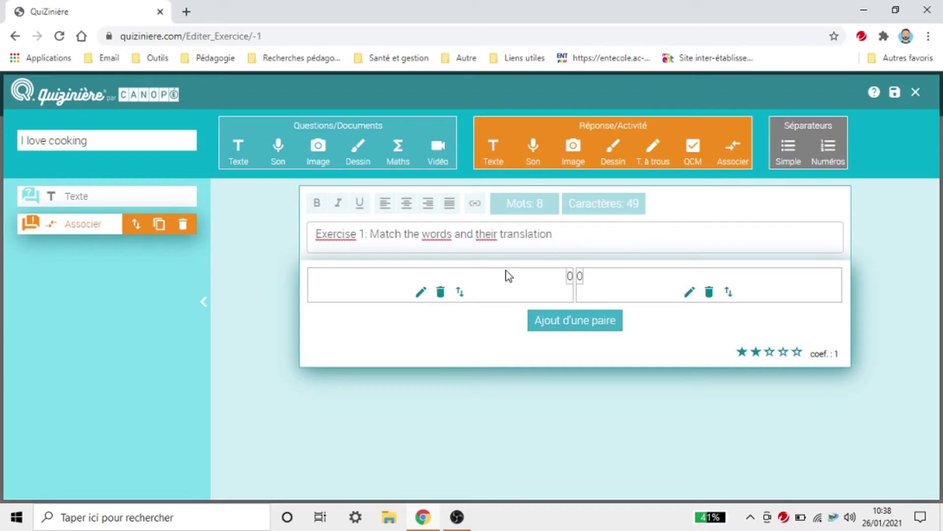
pyautogui.click(558, 321)
pyautogui.click(555, 361)
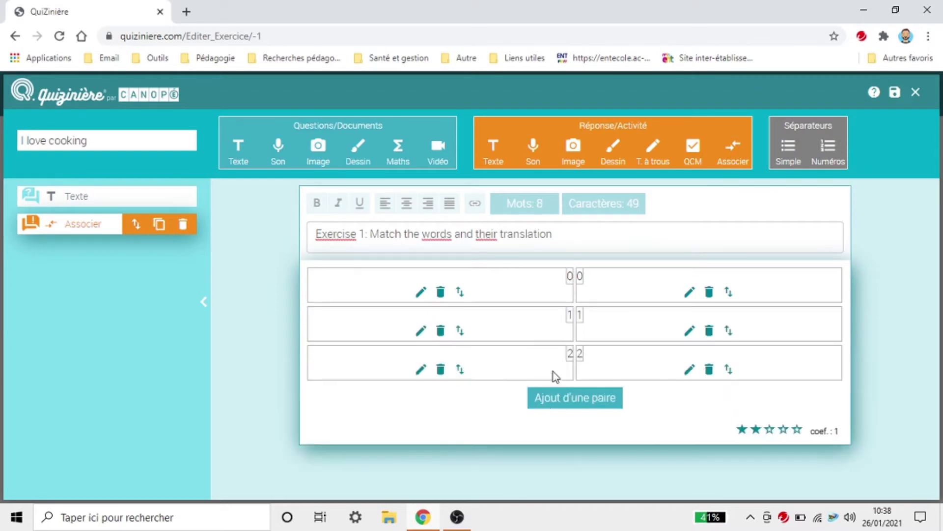
pyautogui.click(559, 404)
pyautogui.click(560, 442)
pyautogui.scroll(-1, 639, 422)
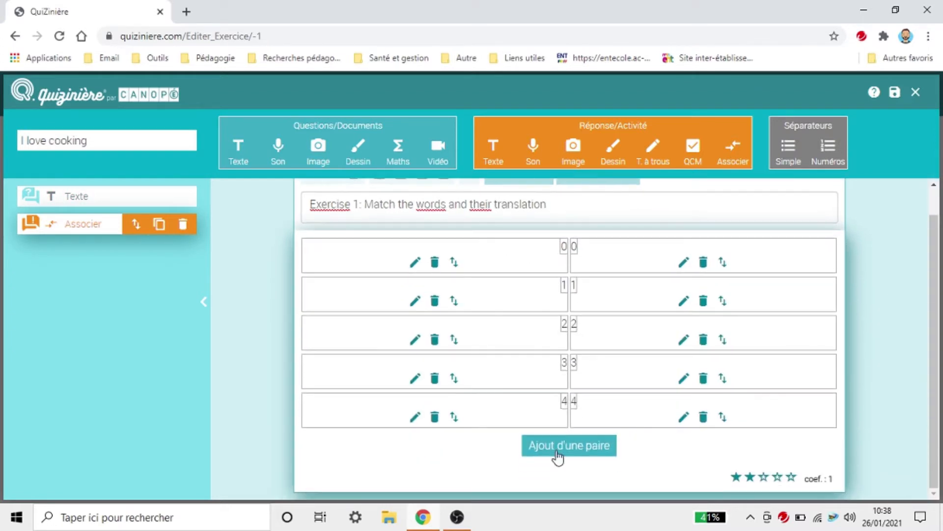
pyautogui.click(558, 460)
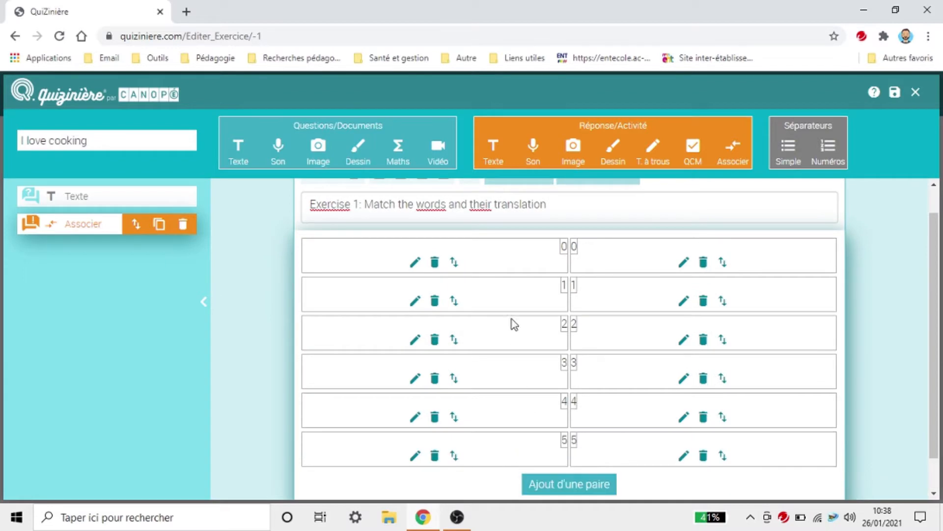
# Step: Fill the first pair with Cocnut powder and Poudre de coco
pyautogui.click(416, 264)
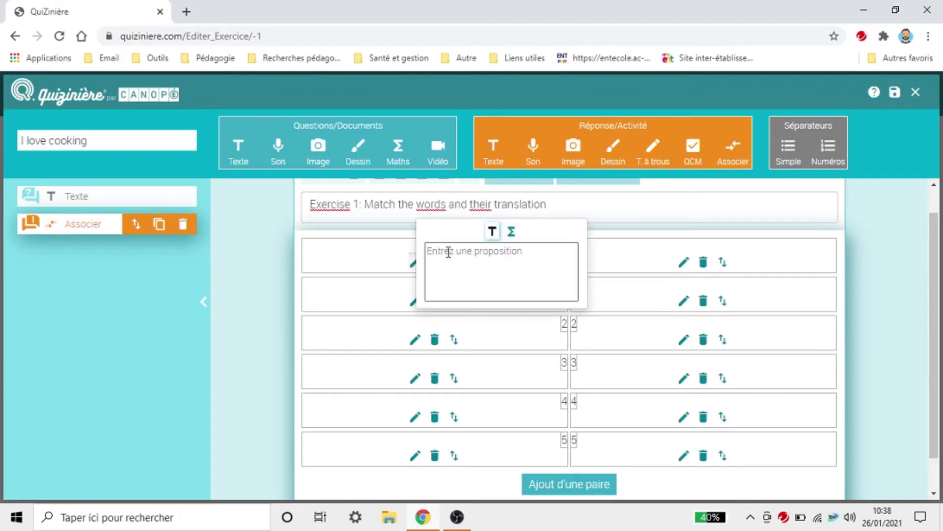
pyautogui.write('Coc')
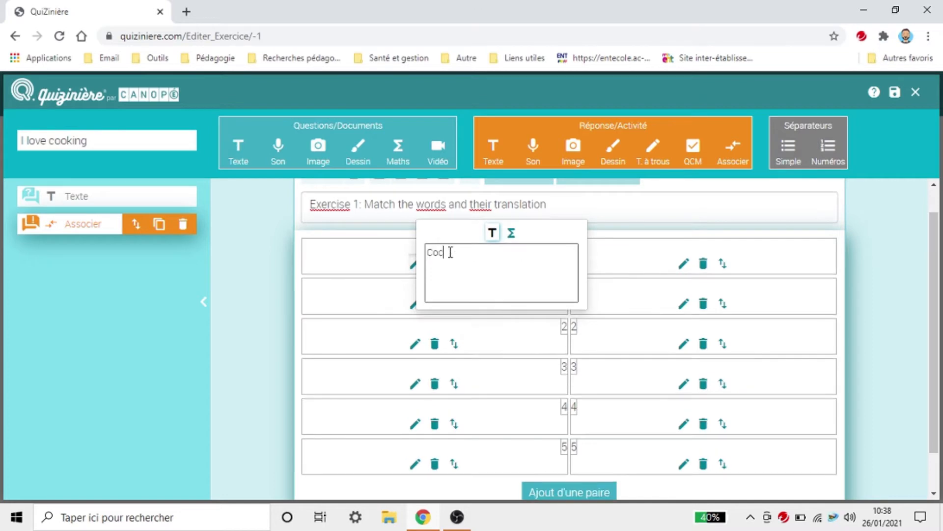
pyautogui.write('nut powder')
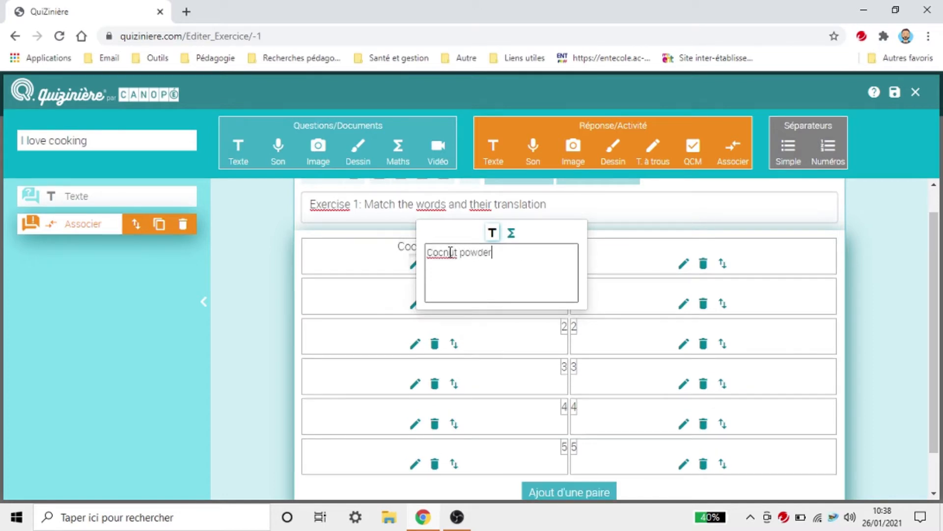
pyautogui.click(611, 256)
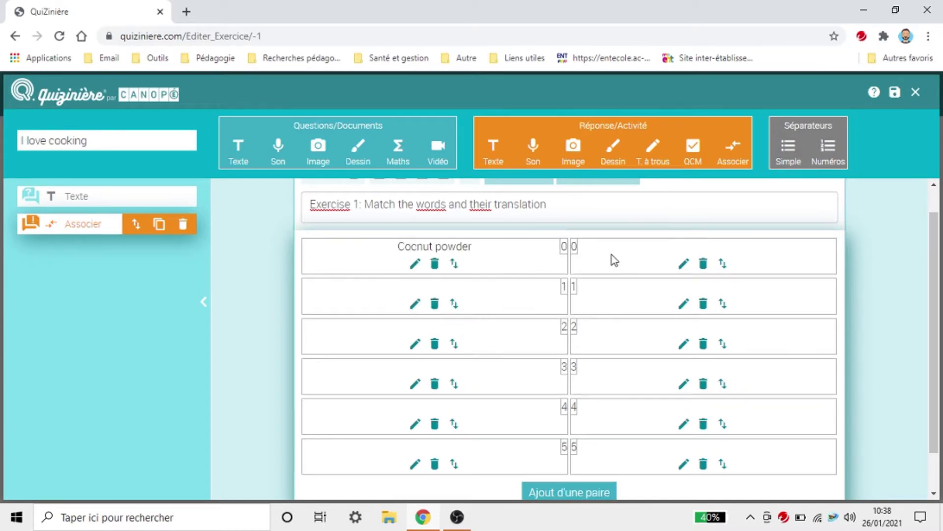
pyautogui.click(685, 265)
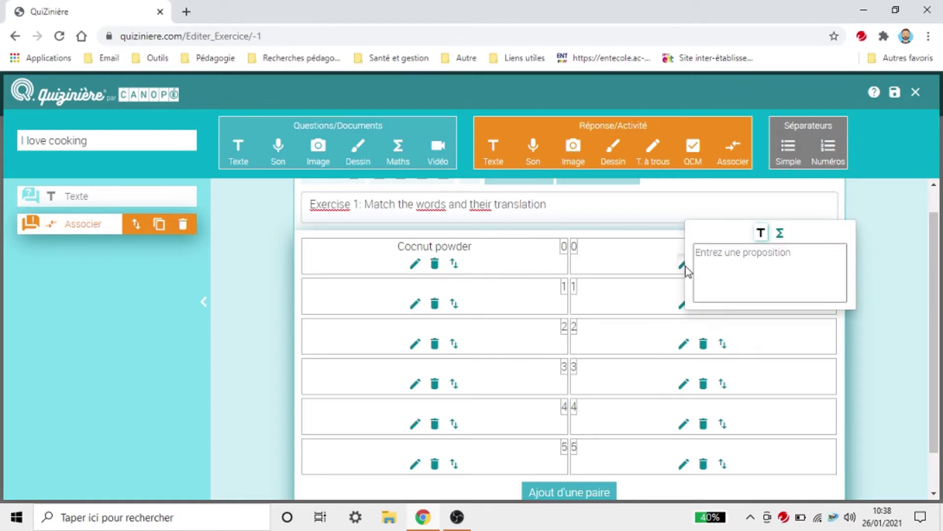
pyautogui.write('Poudre de coco')
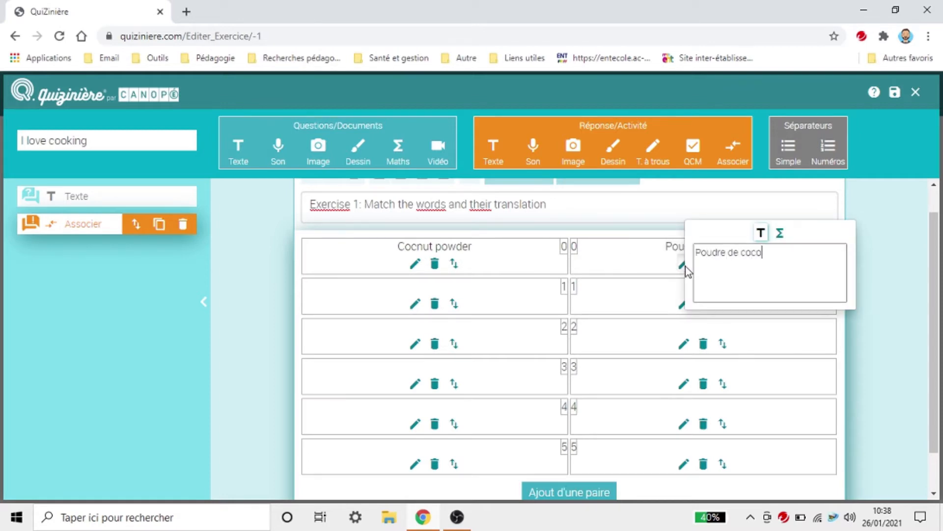
pyautogui.click(416, 303)
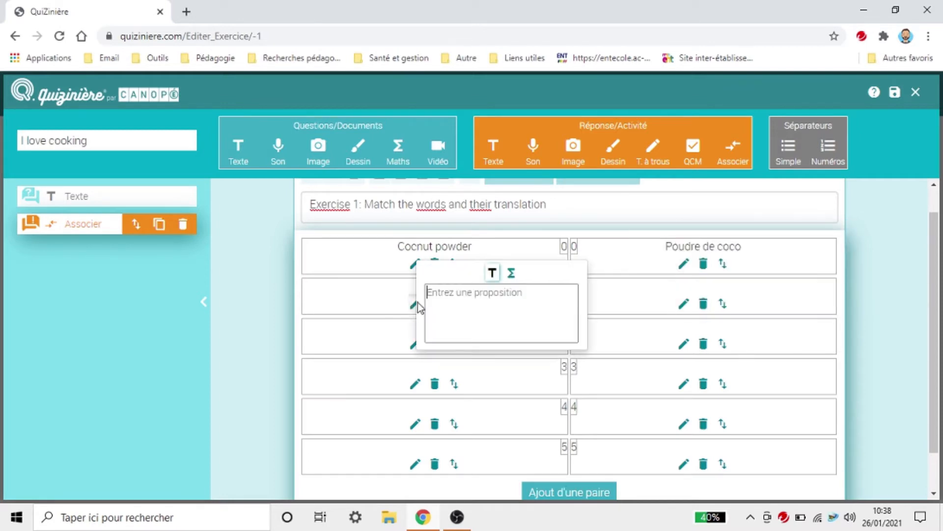
# Step: Enter Flour / Farine as the second pair and correct the first word to Coconut powder
pyautogui.write('Alo')
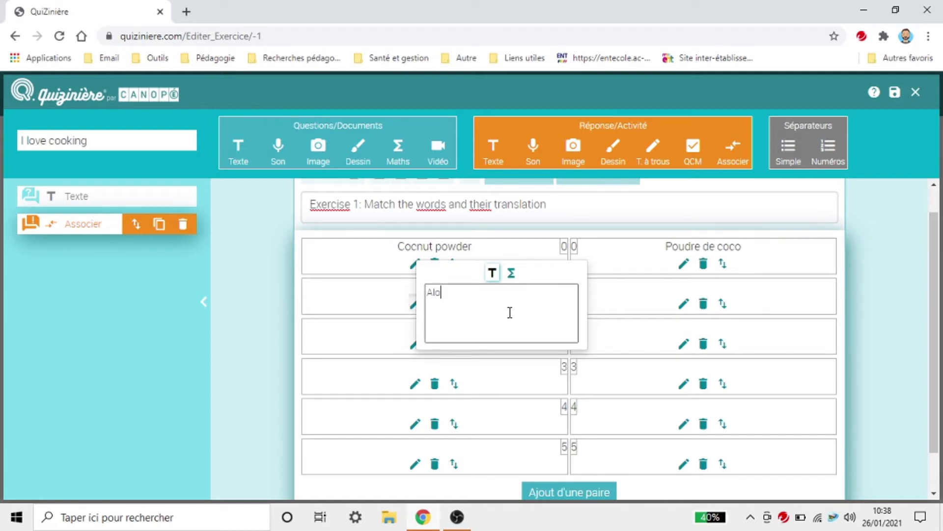
pyautogui.press('BackSpace')
pyautogui.press('BackSpace')
pyautogui.press('BackSpace')
pyautogui.write('Flour')
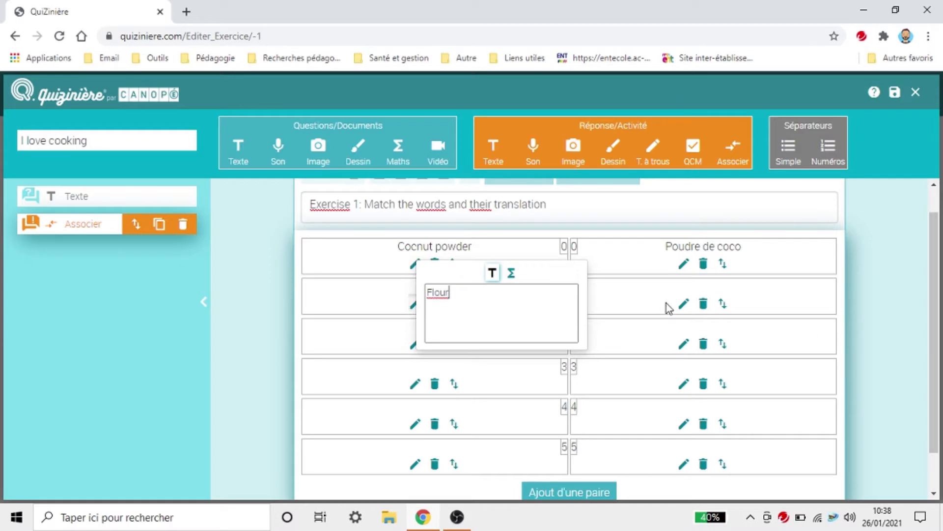
pyautogui.click(683, 303)
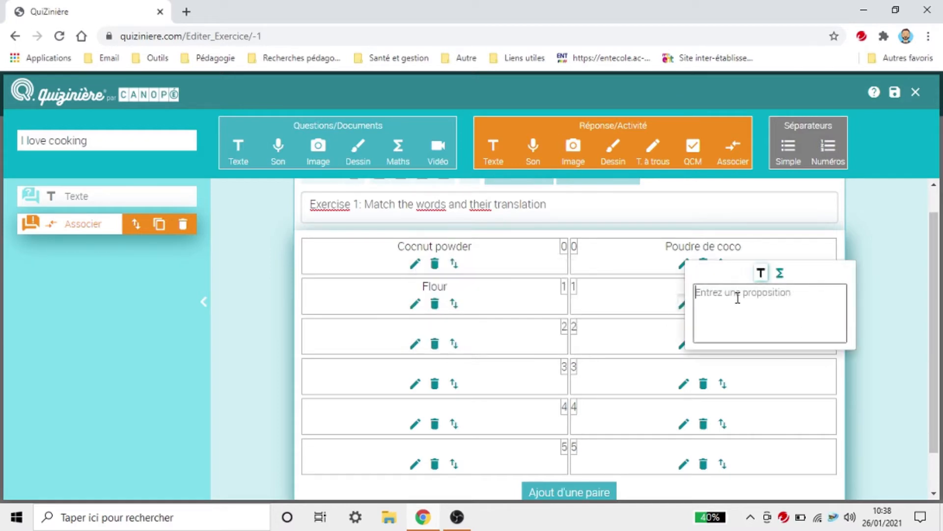
pyautogui.write('Farine')
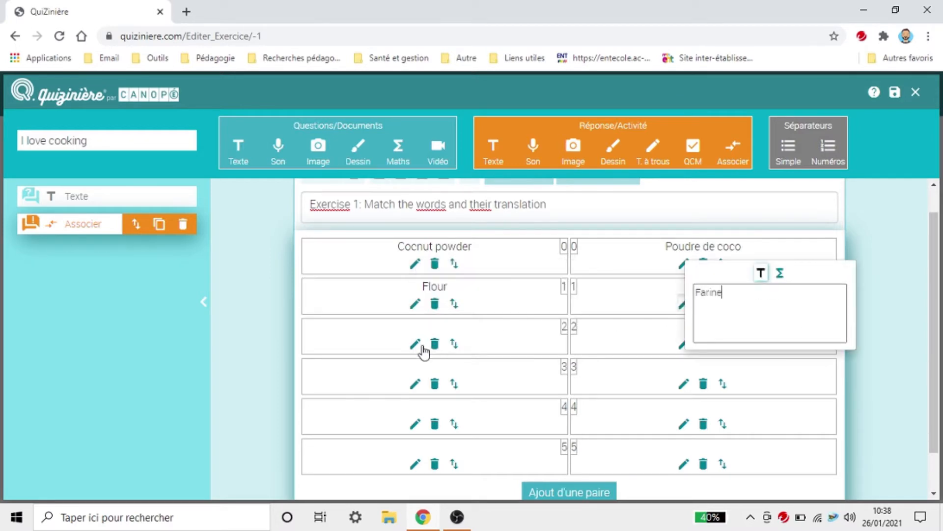
pyautogui.click(416, 343)
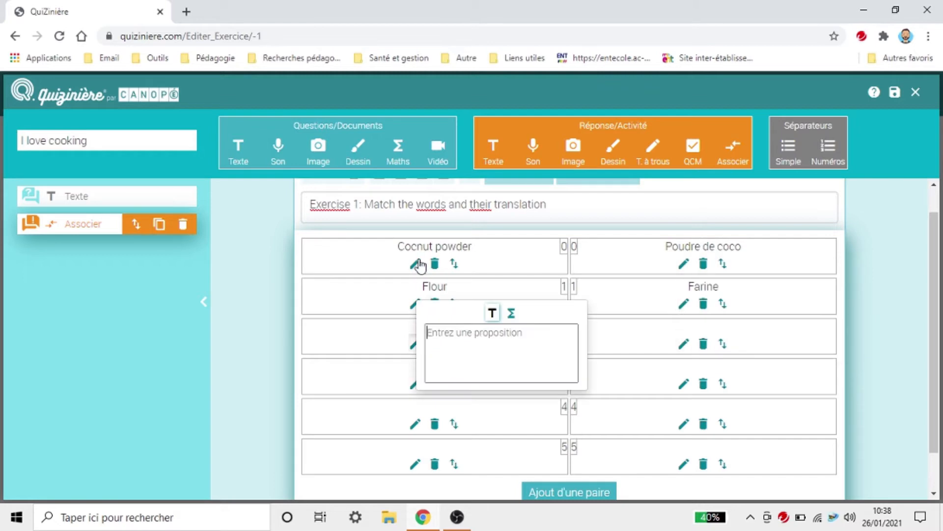
pyautogui.click(415, 263)
pyautogui.click(437, 251)
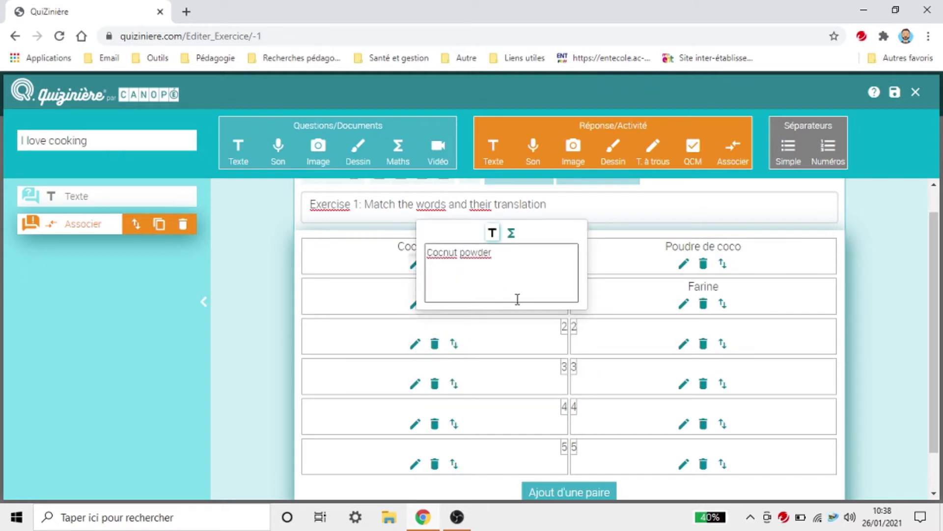
pyautogui.write('o')
pyautogui.click(421, 337)
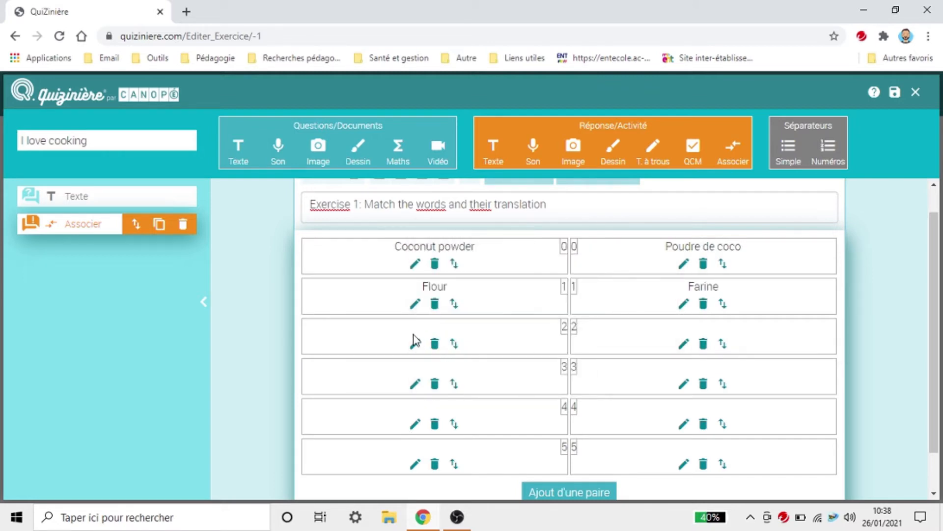
# Step: Fill the third and fourth pairs: Eggs / Oeufs and Salt / Sel
pyautogui.click(416, 349)
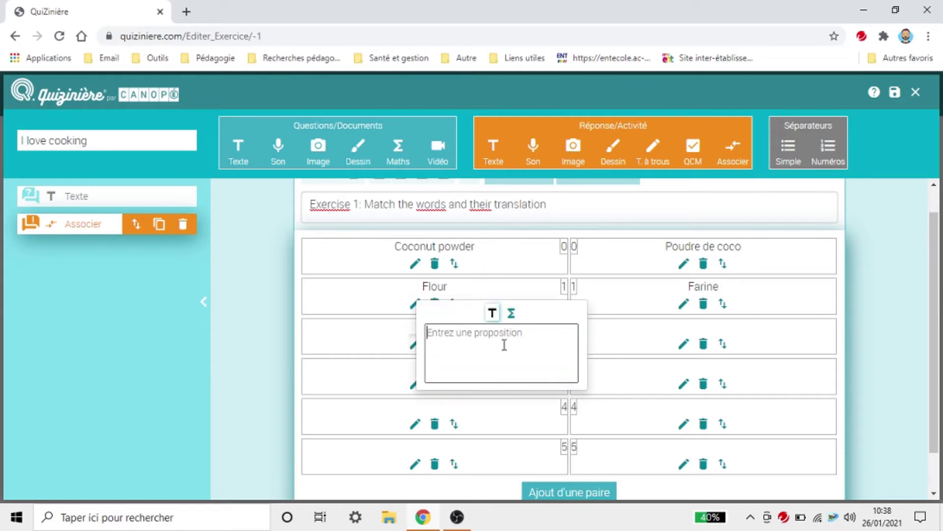
pyautogui.write('eggs')
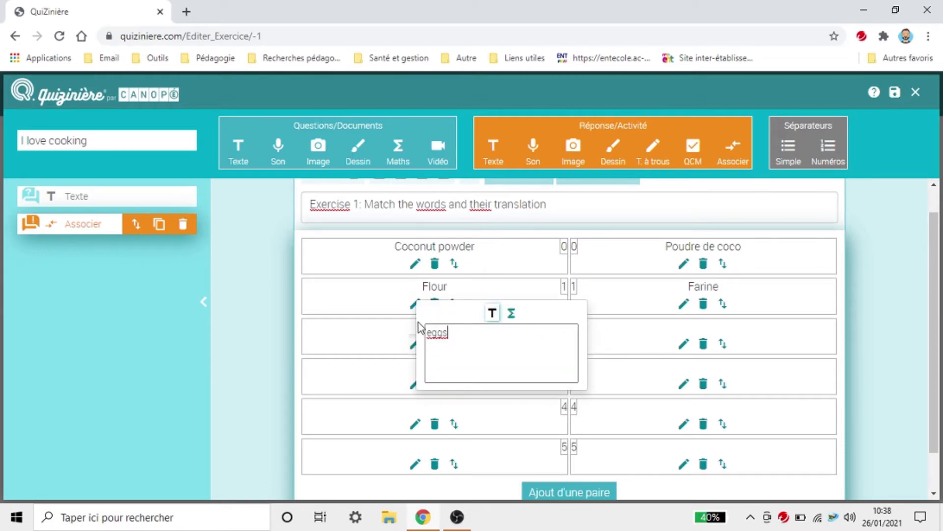
pyautogui.click(428, 333)
pyautogui.press('Delete')
pyautogui.write('E')
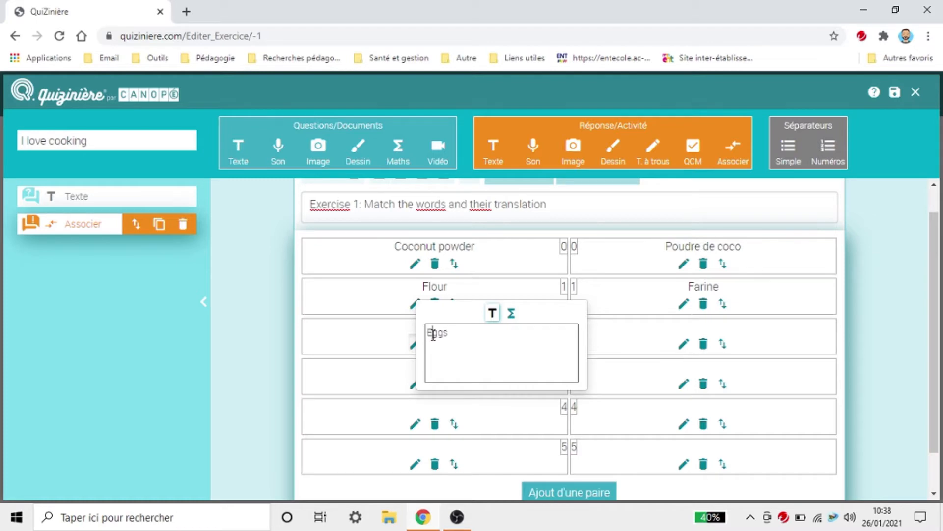
pyautogui.click(684, 344)
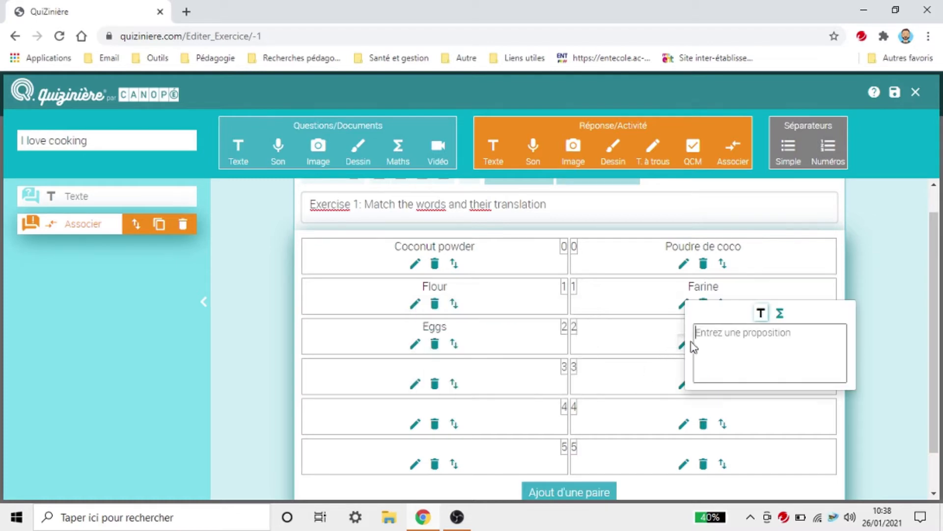
pyautogui.write('o')
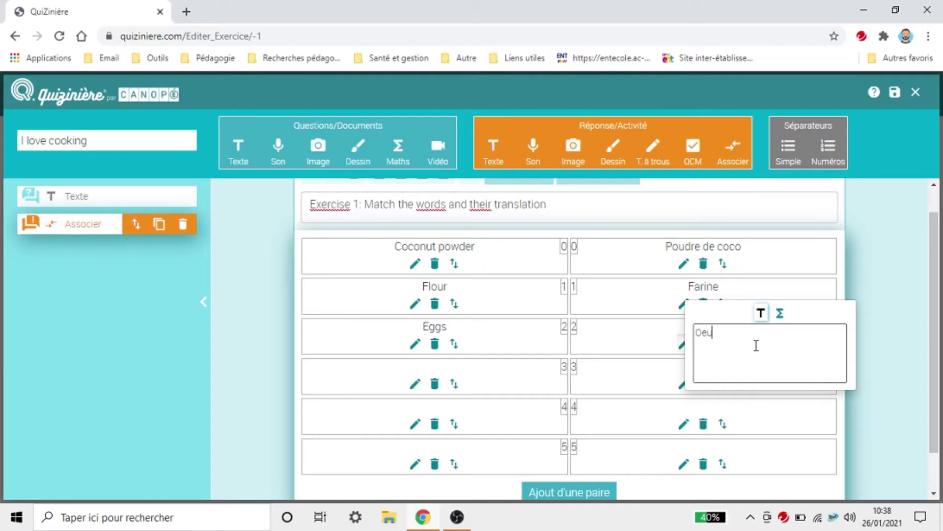
pyautogui.click(416, 383)
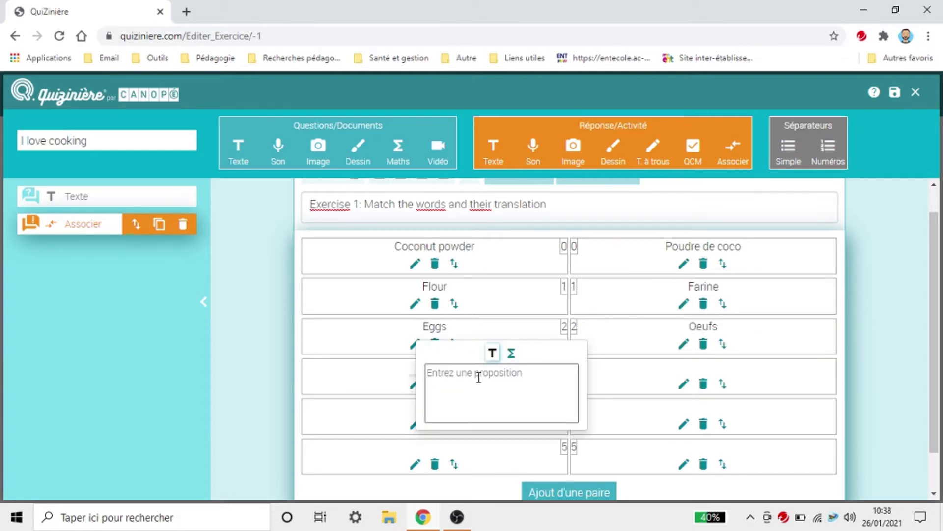
pyautogui.write('Salt')
pyautogui.click(683, 384)
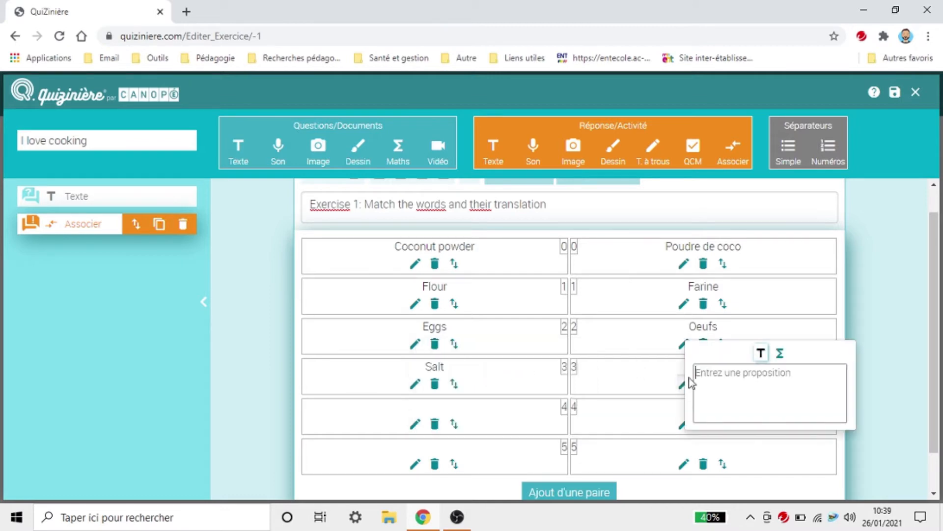
pyautogui.write('Sel')
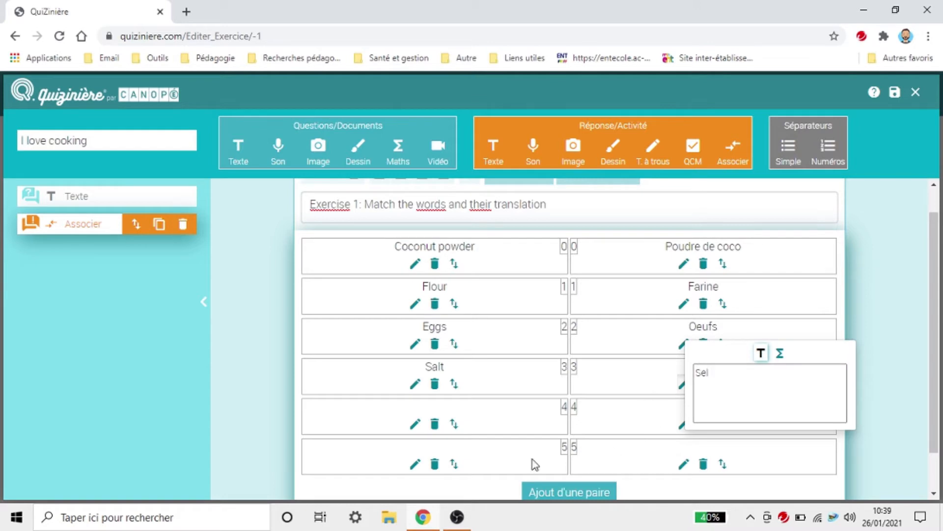
# Step: Fill the last two pairs: Sugar / Sucre and Vanilla extract / Extrait de vanille
pyautogui.click(415, 423)
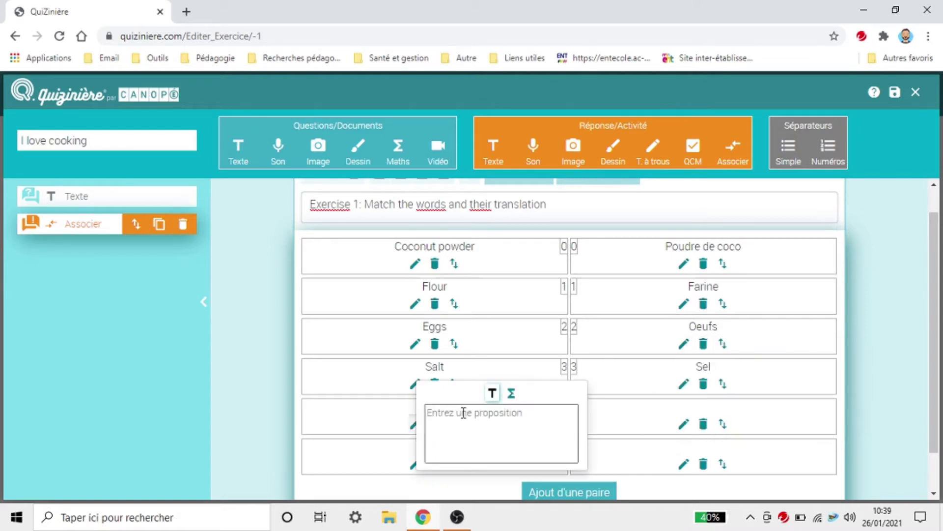
pyautogui.write('Sugar')
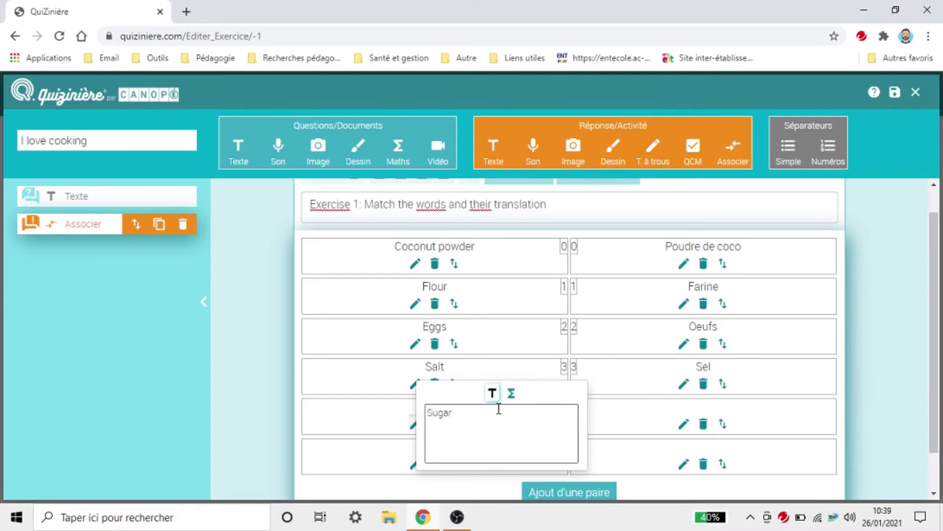
pyautogui.click(683, 425)
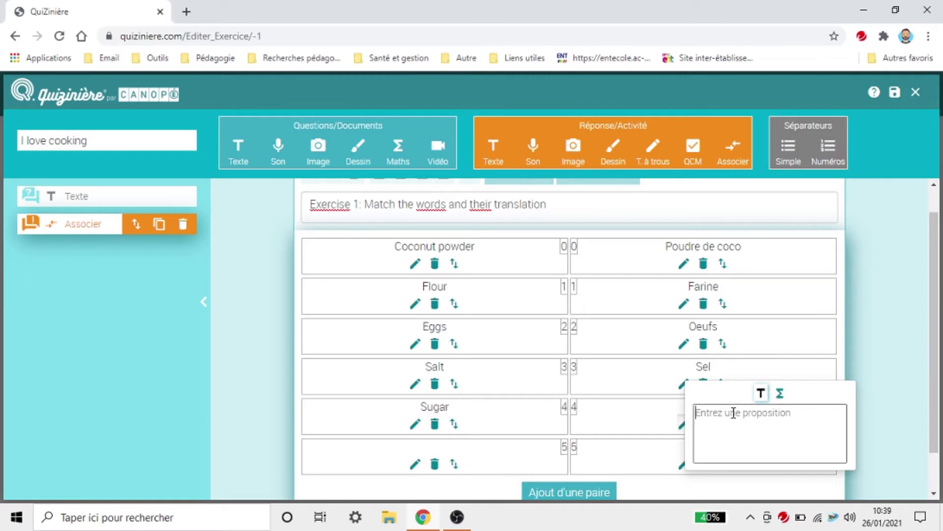
pyautogui.write('Sucre')
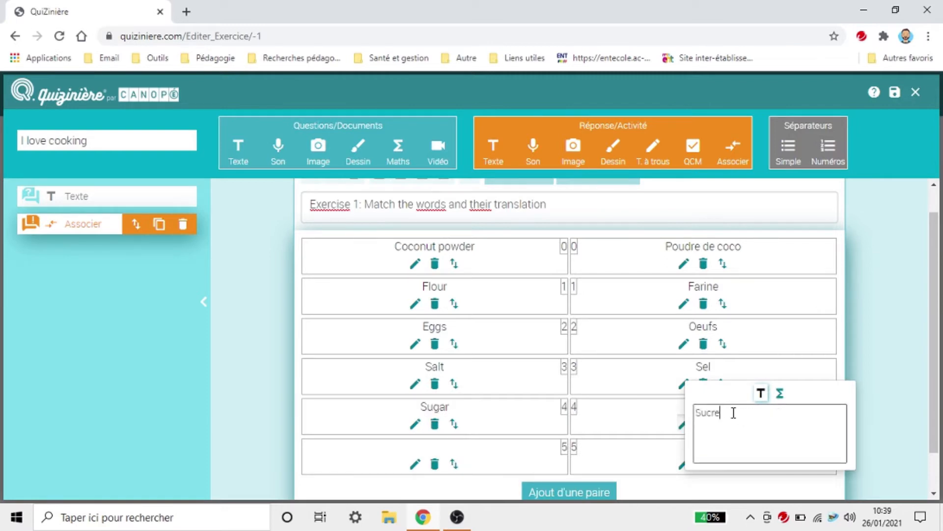
pyautogui.click(416, 464)
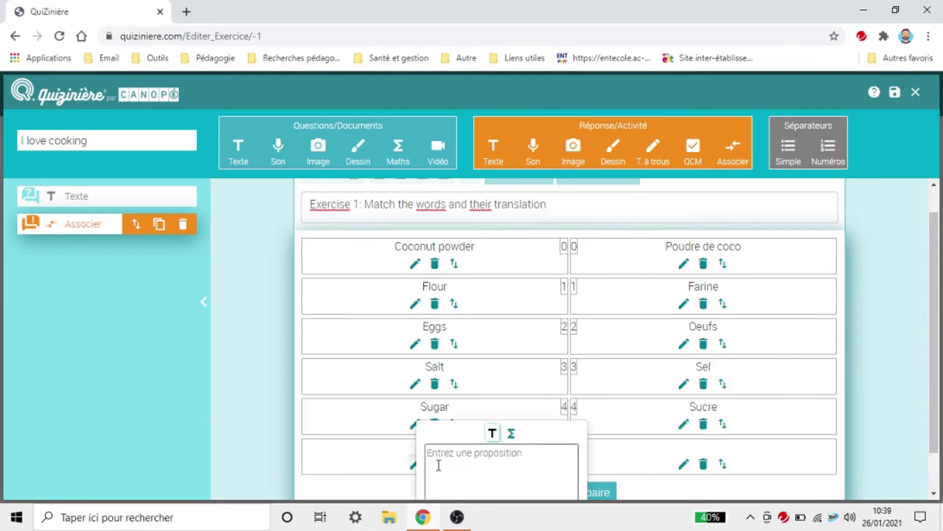
pyautogui.scroll(-1, 472, 432)
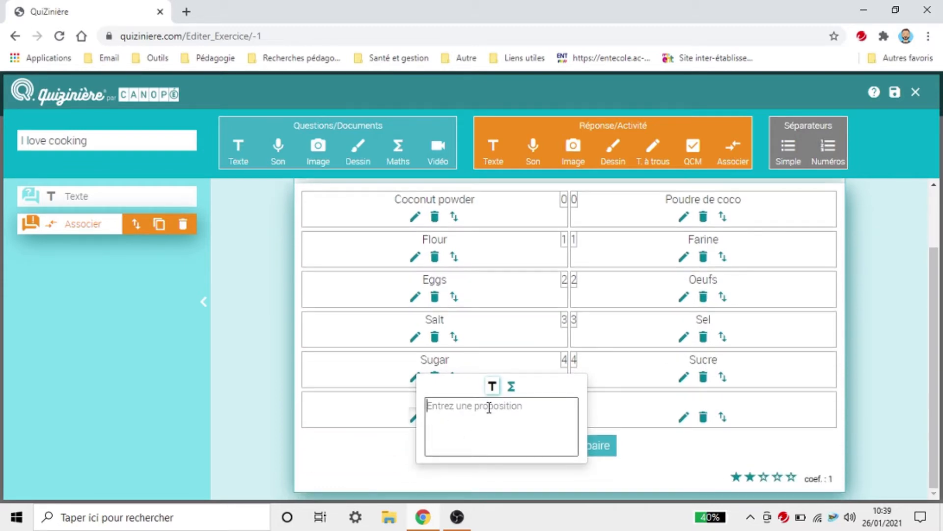
pyautogui.write('Vanilla')
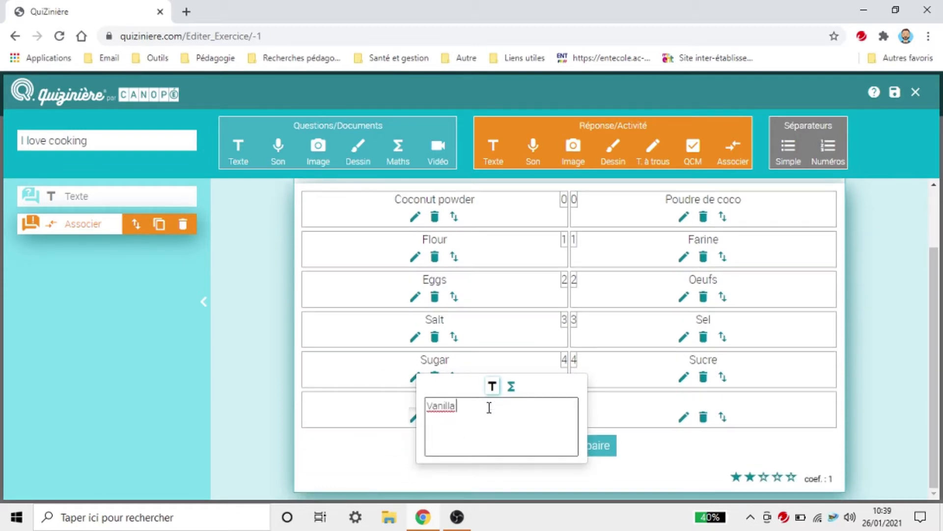
pyautogui.write(' extract')
pyautogui.click(683, 419)
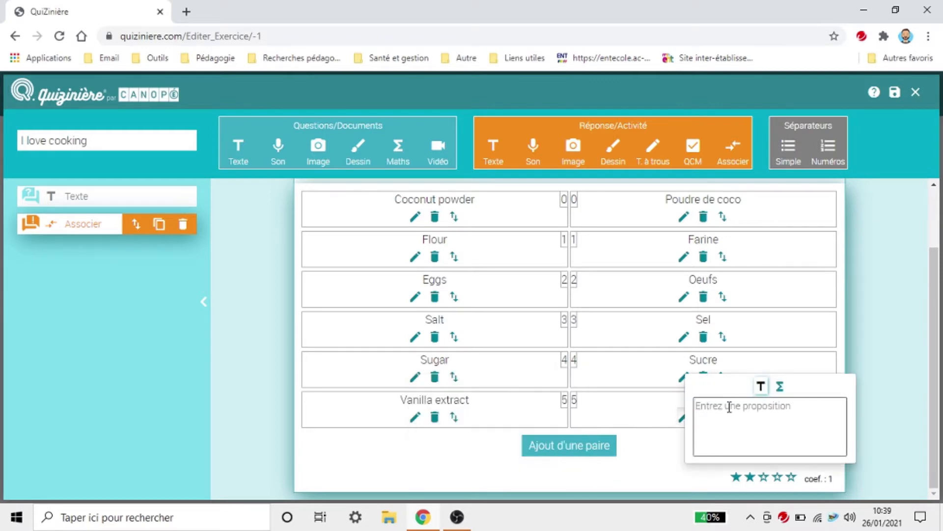
pyautogui.write('Extrait d')
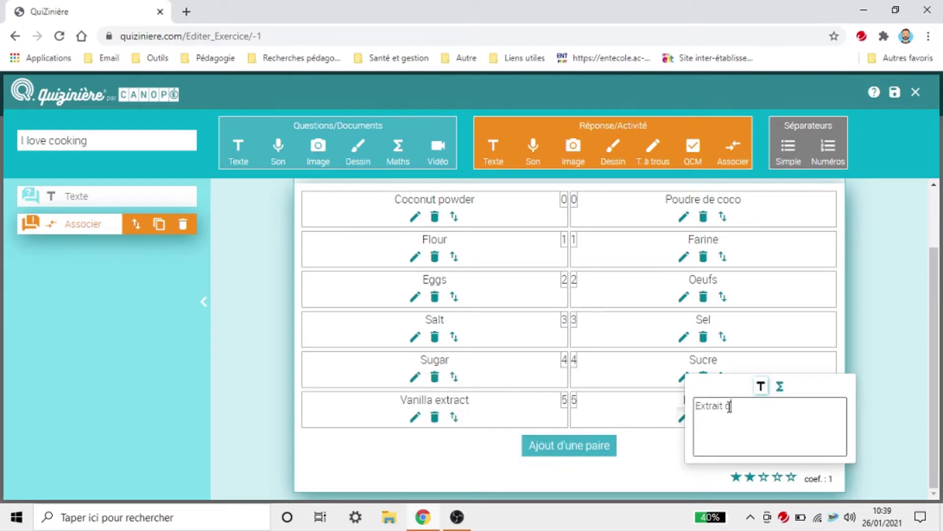
pyautogui.write('e vanille')
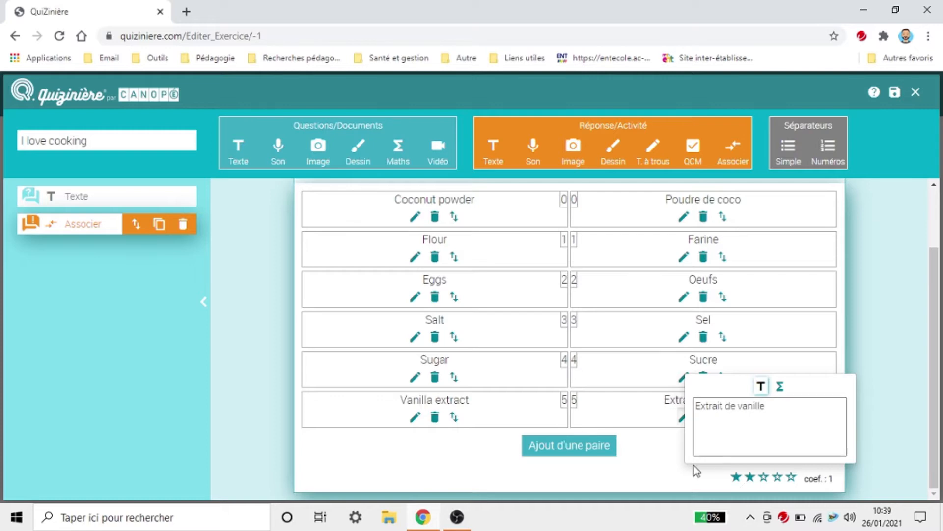
pyautogui.click(656, 462)
pyautogui.scroll(1, 840, 472)
pyautogui.scroll(-1, 840, 464)
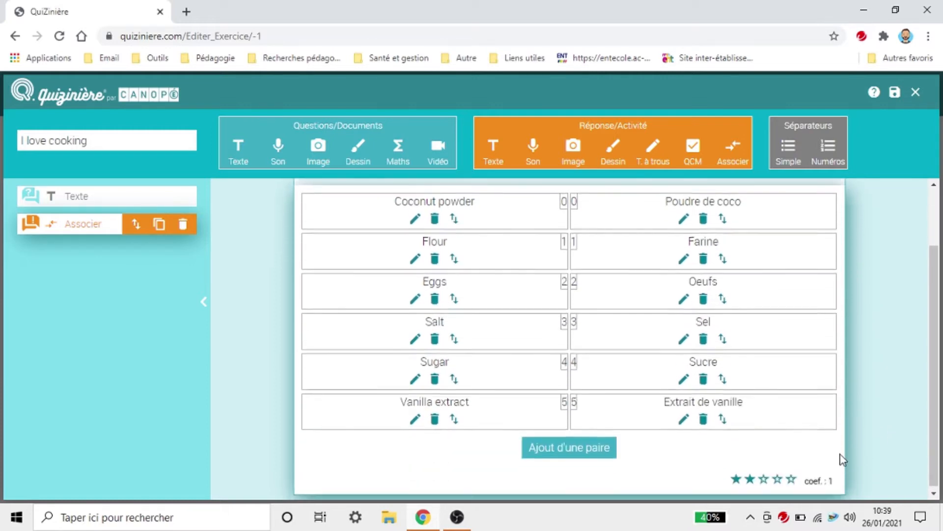
# Step: Rate the matching activity two stars (coefficient 1) and save the exercise
pyautogui.click(793, 477)
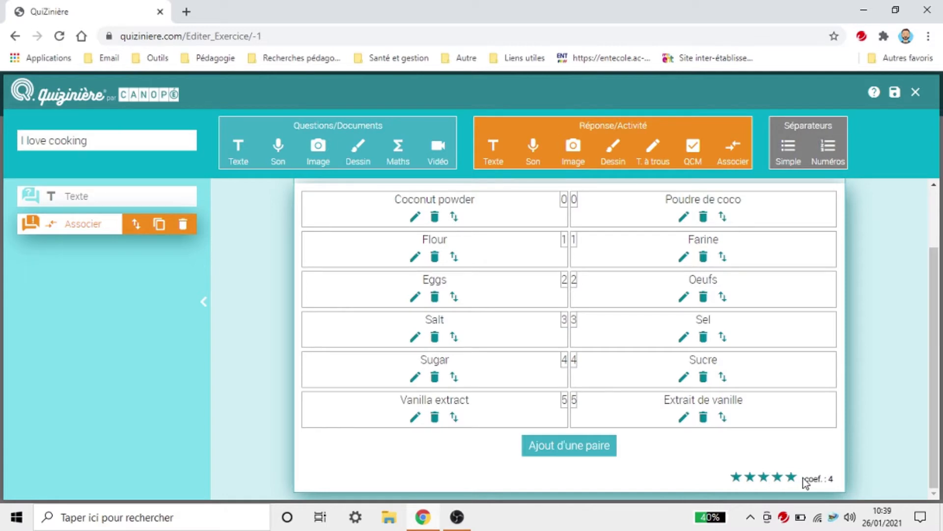
pyautogui.click(736, 479)
pyautogui.click(743, 477)
pyautogui.scroll(2, 877, 420)
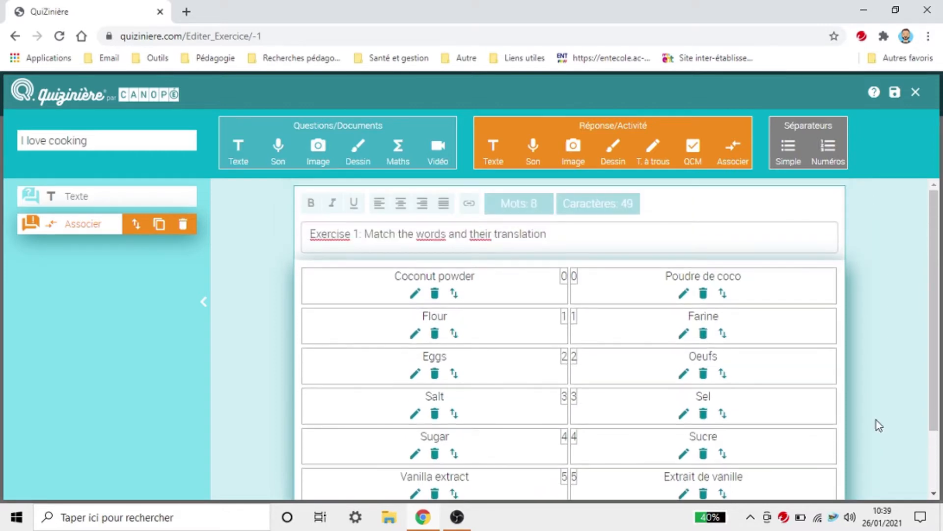
pyautogui.scroll(-2, 876, 420)
pyautogui.click(895, 92)
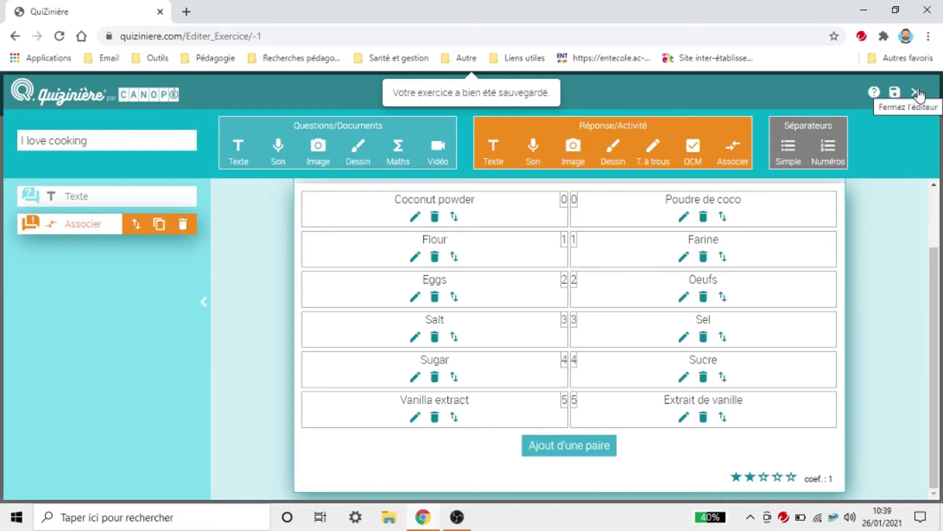
# Step: Close the editor, preview I love cooking by dragging Coconut powder, then close the preview
pyautogui.click(916, 94)
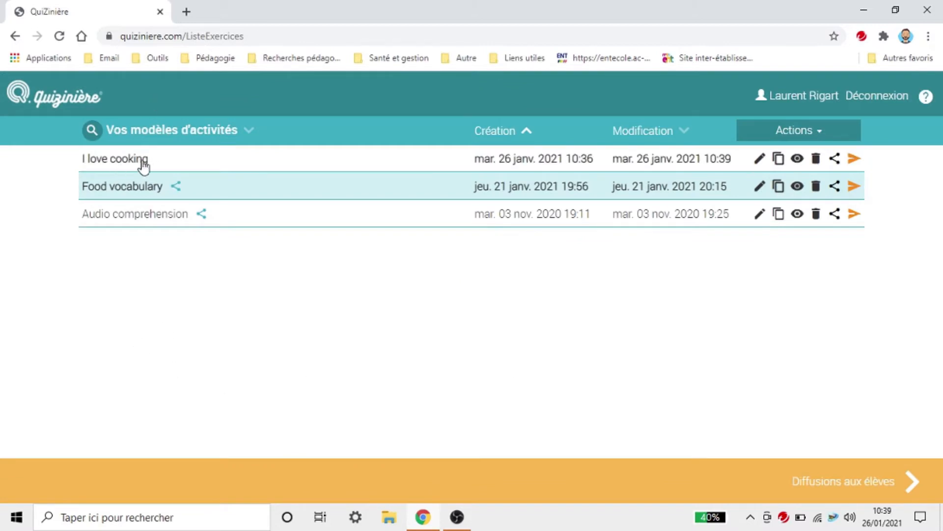
pyautogui.click(797, 161)
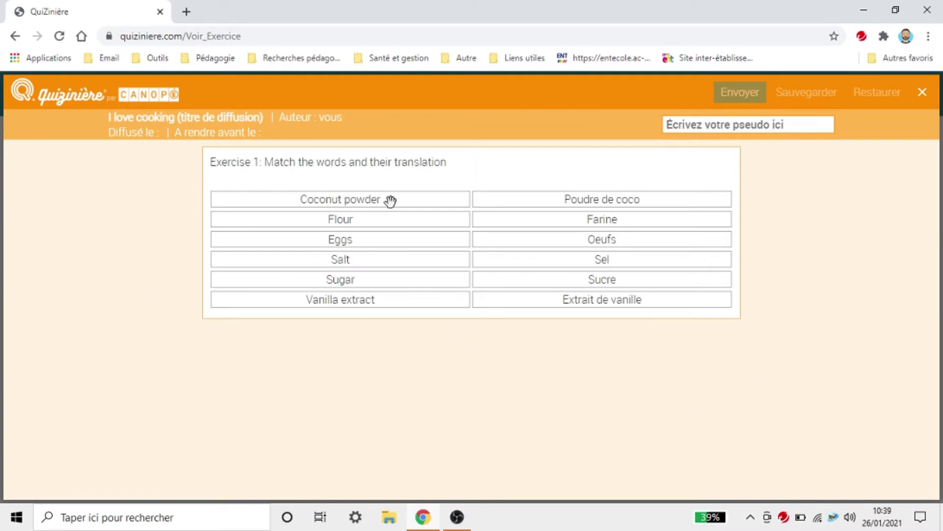
pyautogui.moveTo(376, 200); pyautogui.dragTo(374, 285)
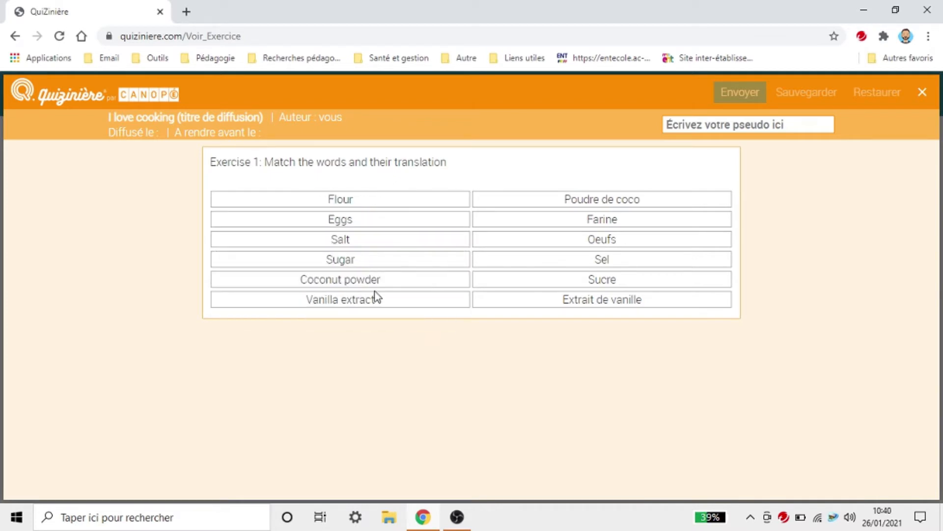
pyautogui.click(922, 92)
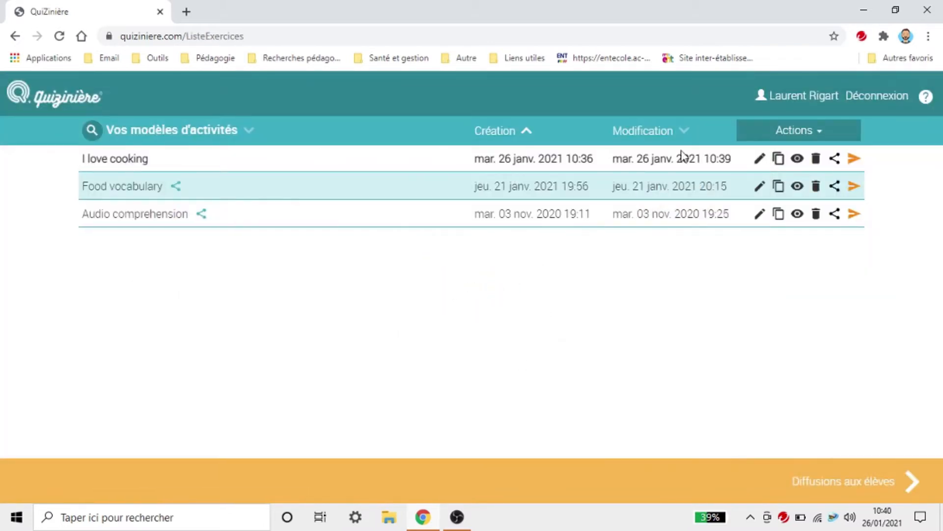
# Step: Reopen I love cooking; move Coconut powder to bottom, Extrait de vanille to top, Poudre de coco lower
pyautogui.click(760, 158)
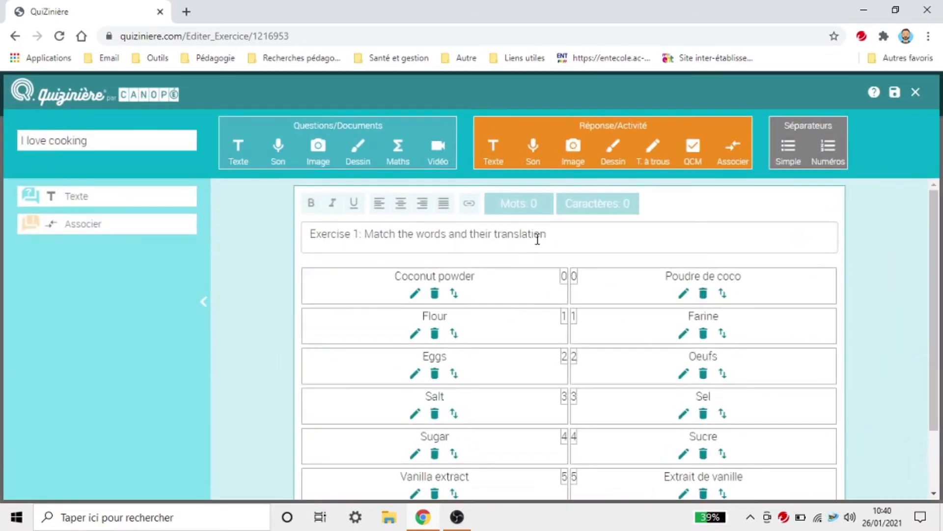
pyautogui.scroll(-3, 768, 243)
pyautogui.moveTo(506, 203); pyautogui.dragTo(535, 215)
pyautogui.click(457, 221)
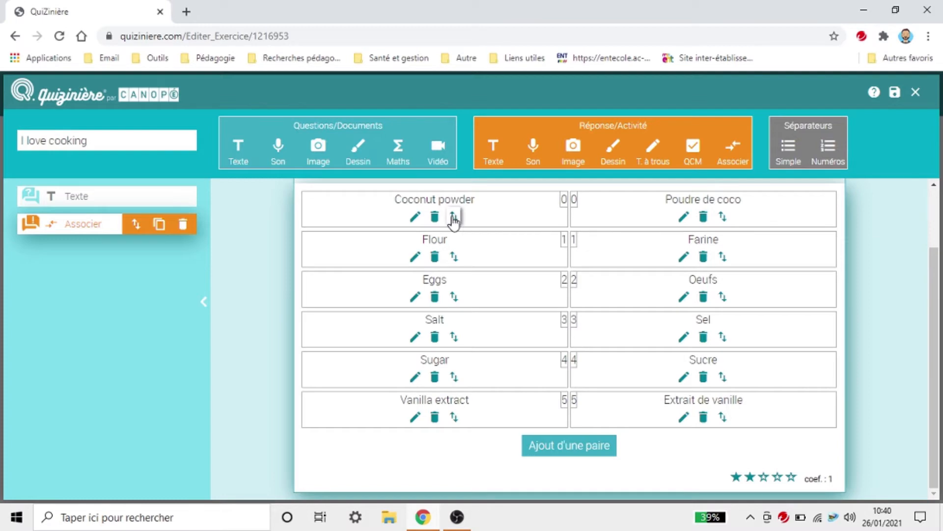
pyautogui.moveTo(452, 216); pyautogui.dragTo(452, 413)
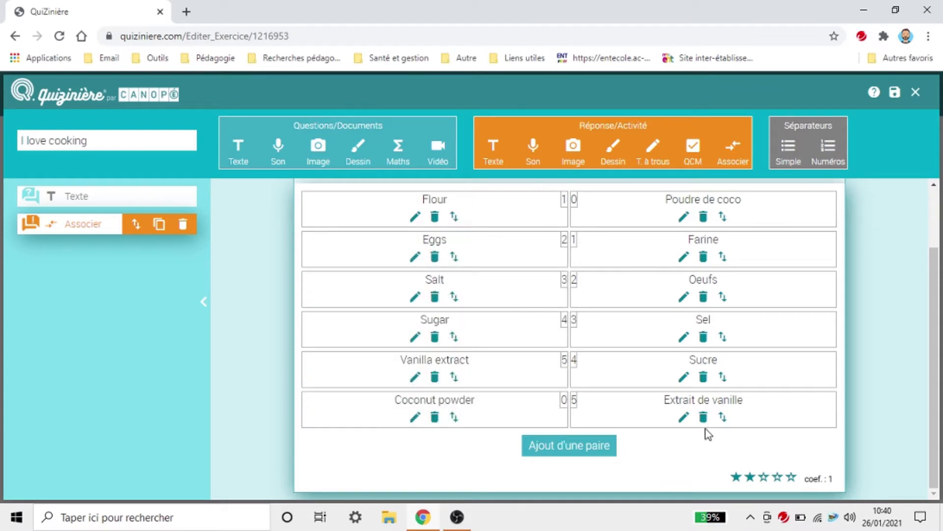
pyautogui.moveTo(721, 417); pyautogui.dragTo(720, 217)
pyautogui.moveTo(722, 256); pyautogui.dragTo(718, 334)
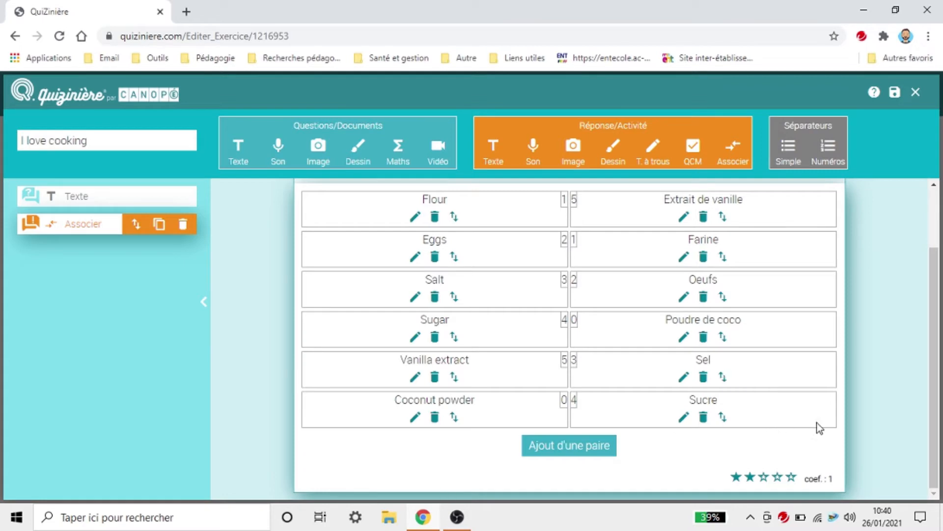
# Step: Add a Simple separator after the matching block, save, and check it in the preview
pyautogui.click(788, 150)
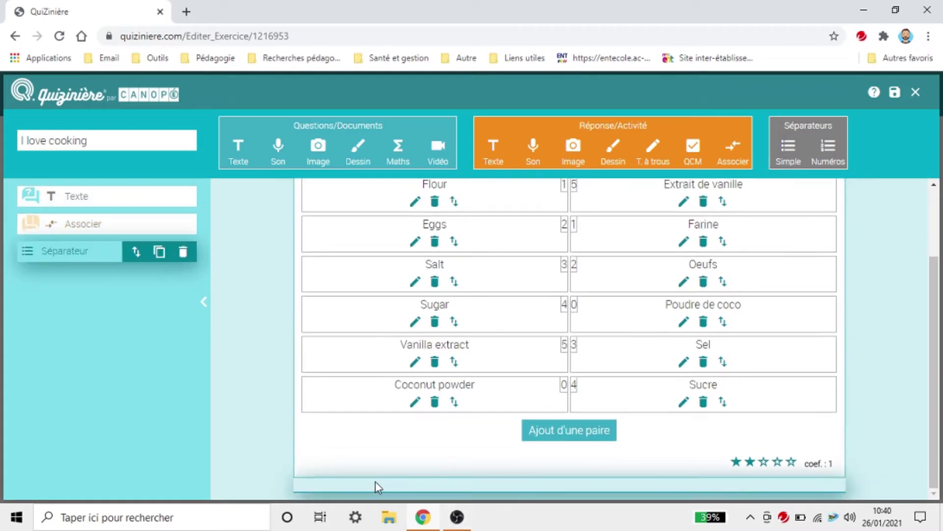
pyautogui.click(895, 93)
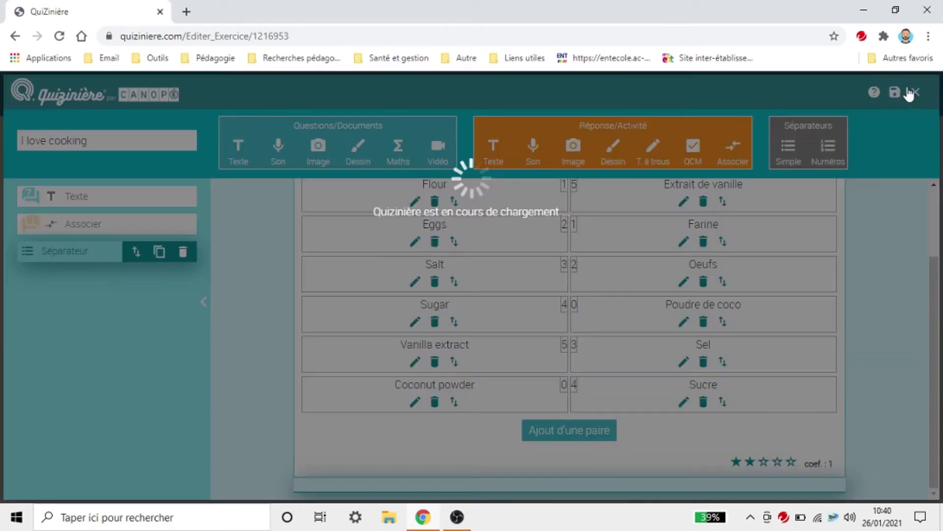
pyautogui.click(916, 92)
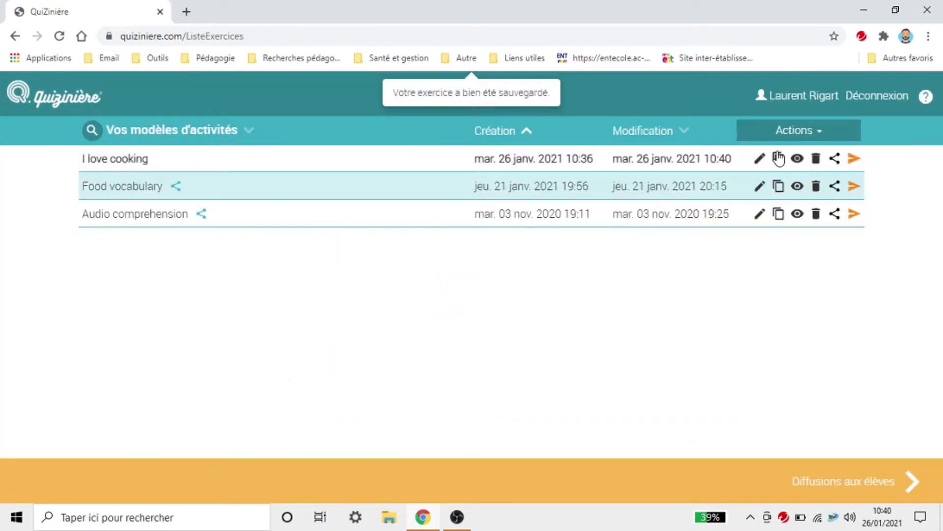
pyautogui.click(797, 158)
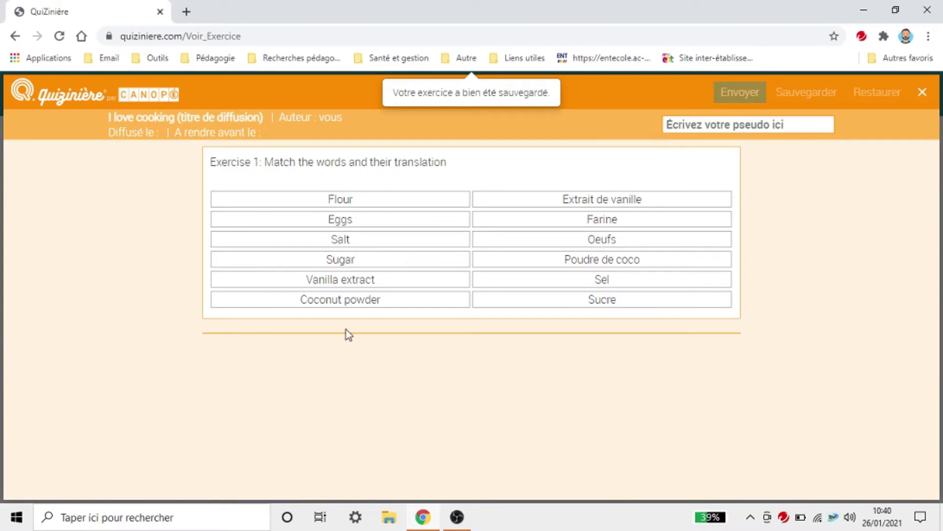
pyautogui.click(922, 93)
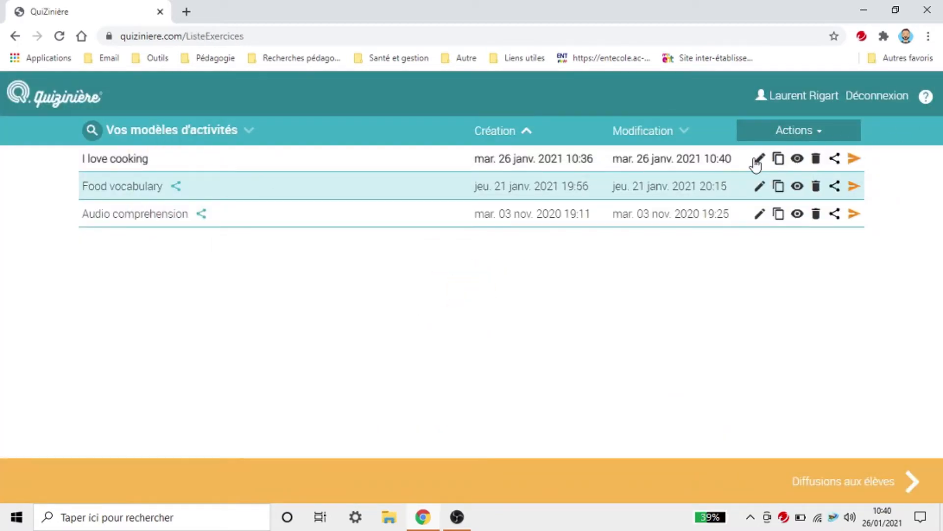
# Step: Delete the plain separator in I love cooking and place numbered separator 1 at the top
pyautogui.click(760, 158)
pyautogui.scroll(-2, 712, 344)
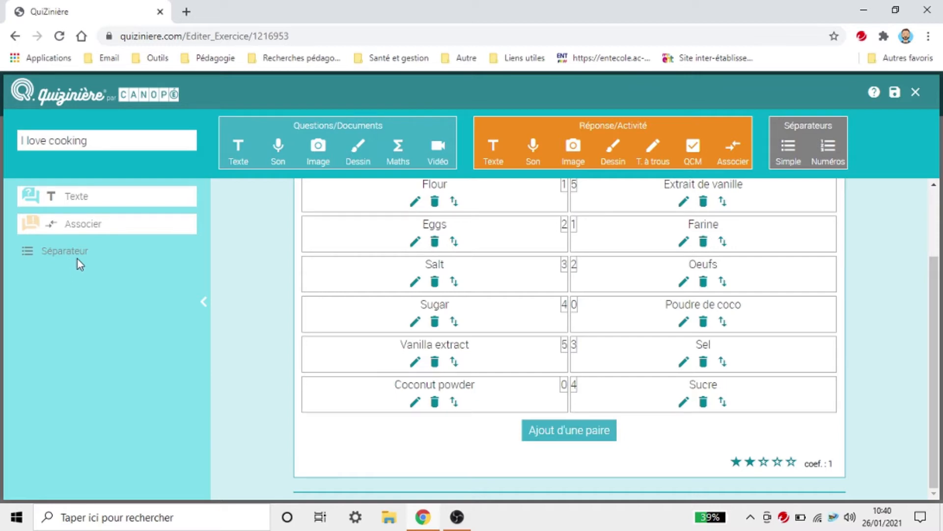
pyautogui.scroll(2, 486, 280)
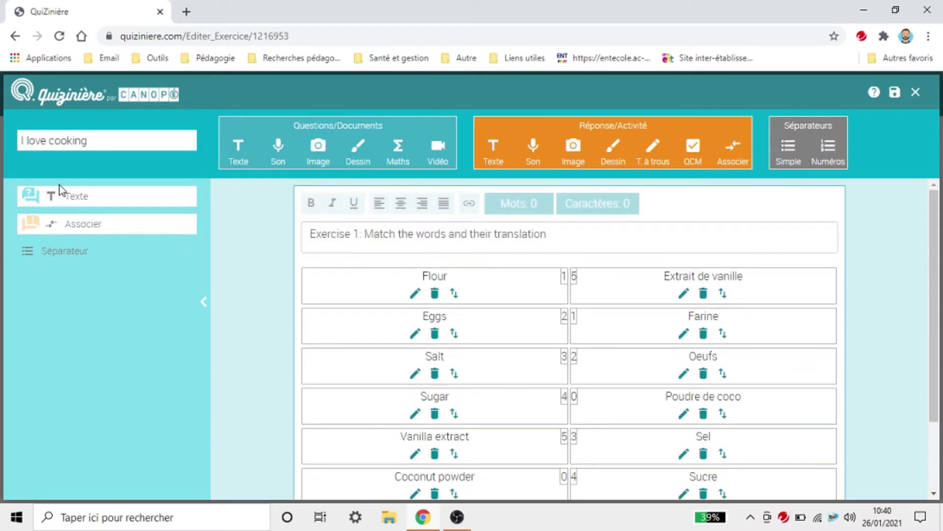
pyautogui.click(76, 224)
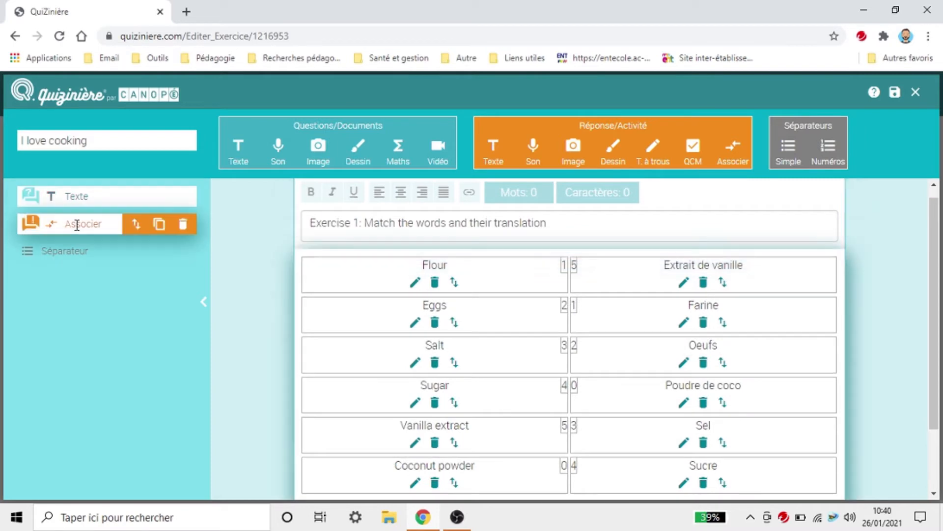
pyautogui.click(74, 249)
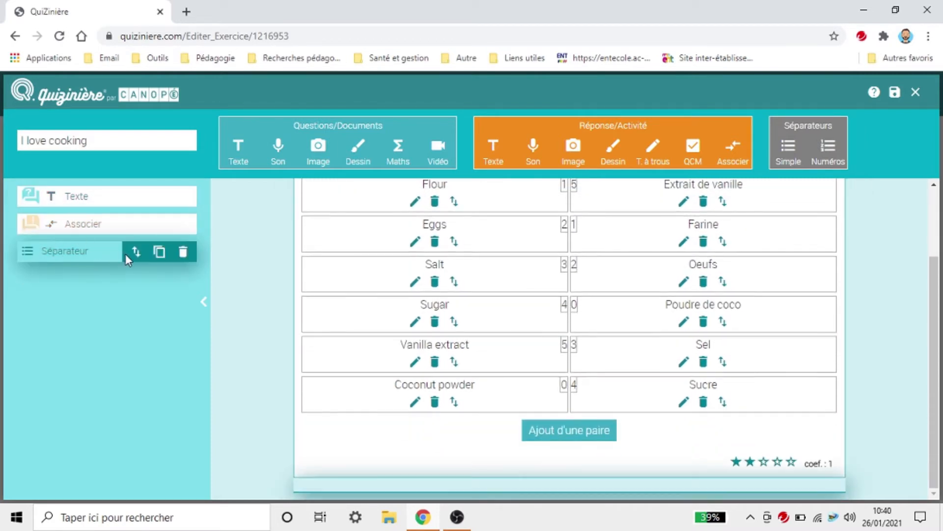
pyautogui.moveTo(127, 253); pyautogui.dragTo(128, 277)
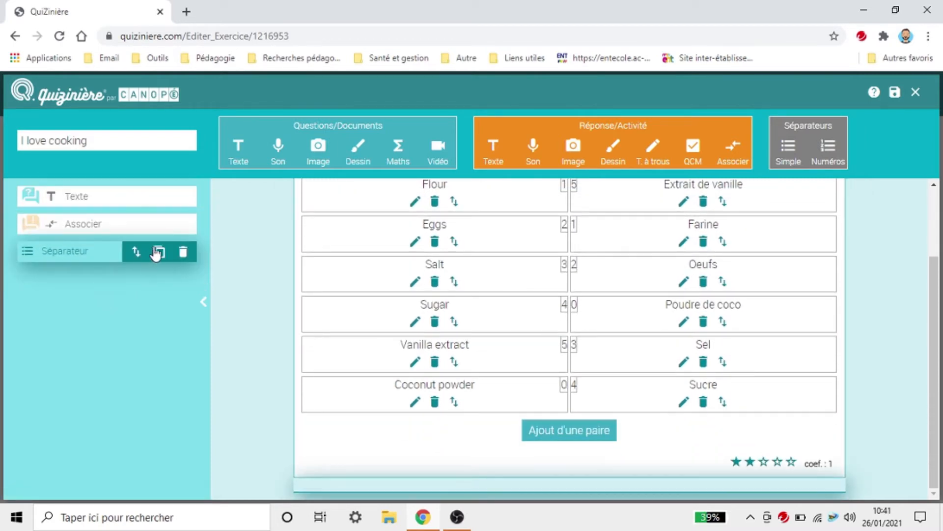
pyautogui.click(183, 252)
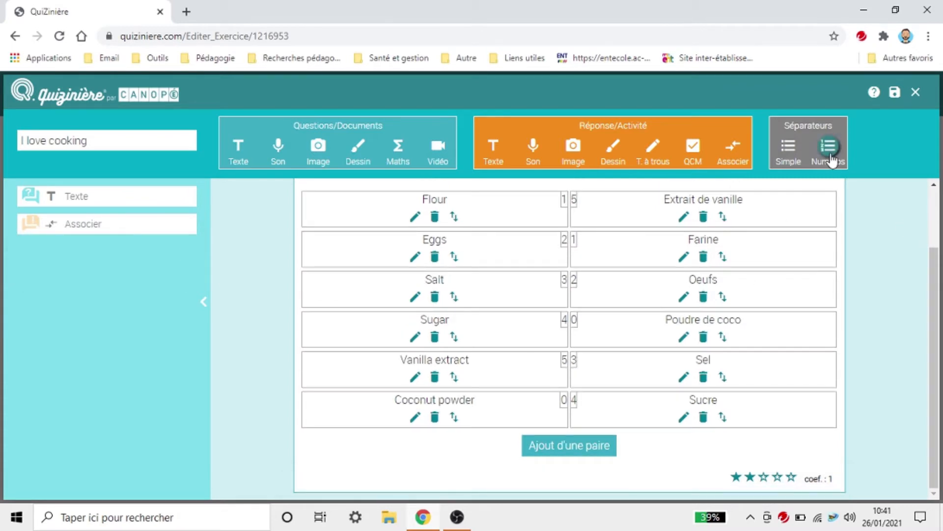
pyautogui.click(831, 150)
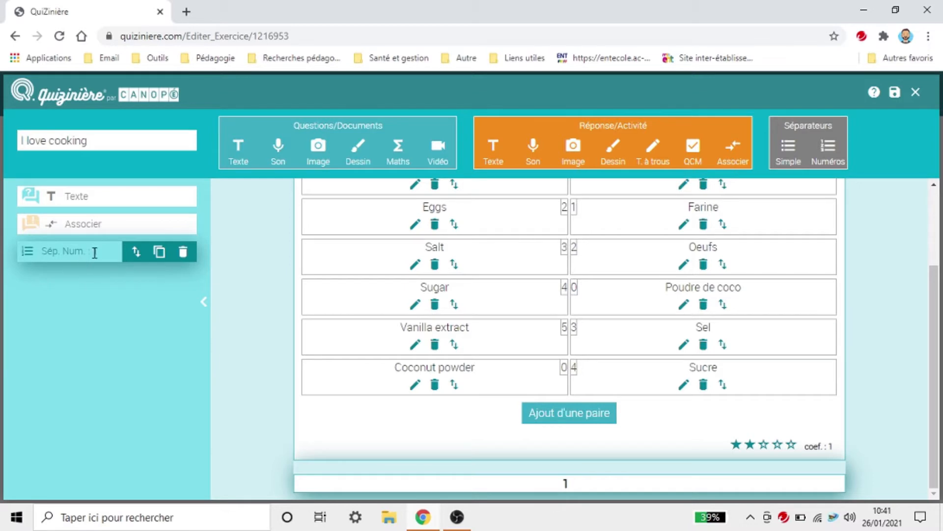
pyautogui.moveTo(134, 258); pyautogui.dragTo(135, 180)
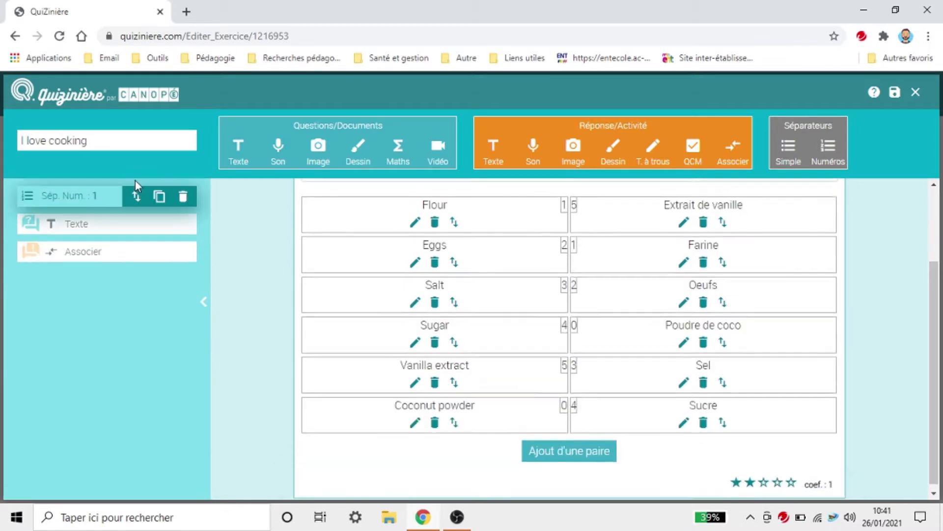
# Step: Save I love cooking, check section 1 in the student preview, and reopen it for editing
pyautogui.click(895, 93)
pyautogui.click(916, 92)
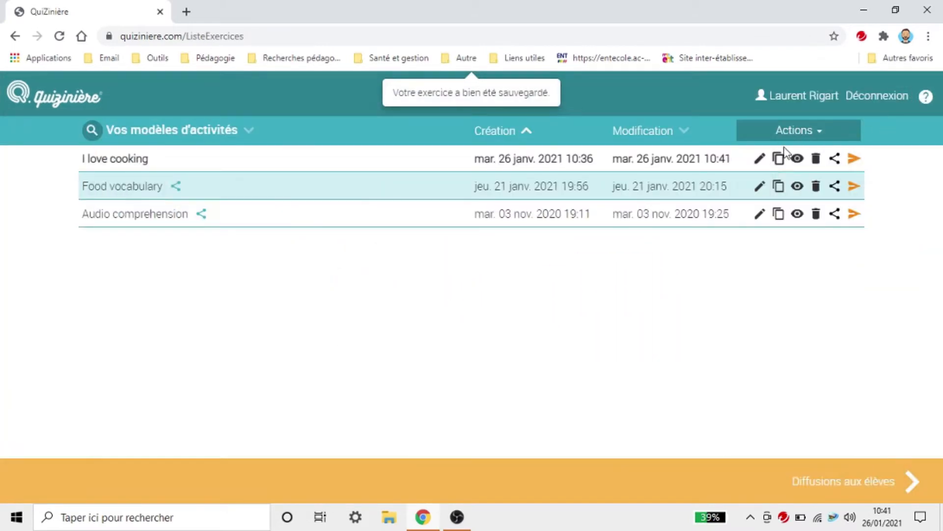
pyautogui.click(797, 159)
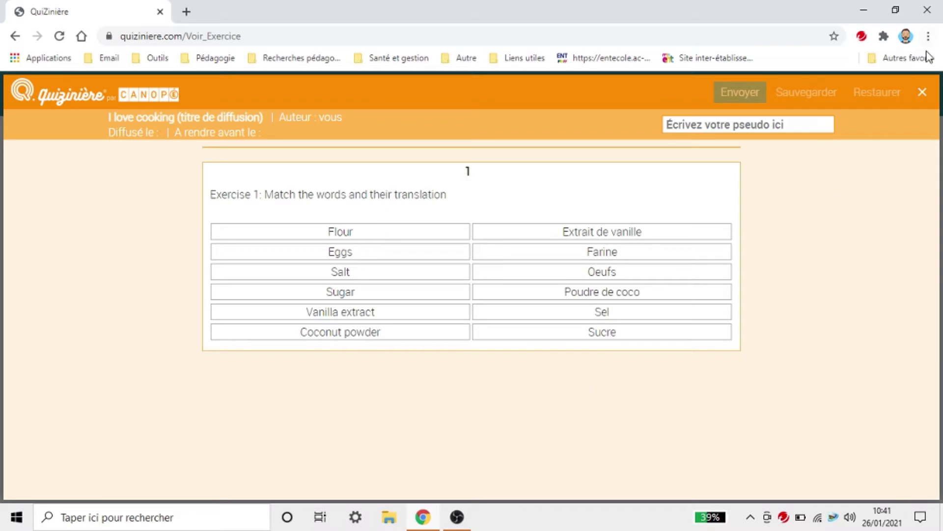
pyautogui.click(922, 94)
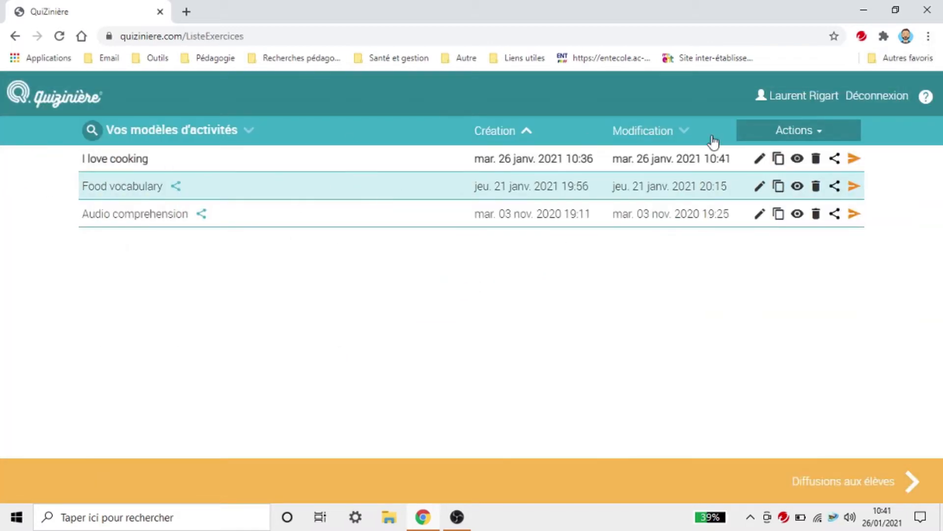
pyautogui.click(759, 158)
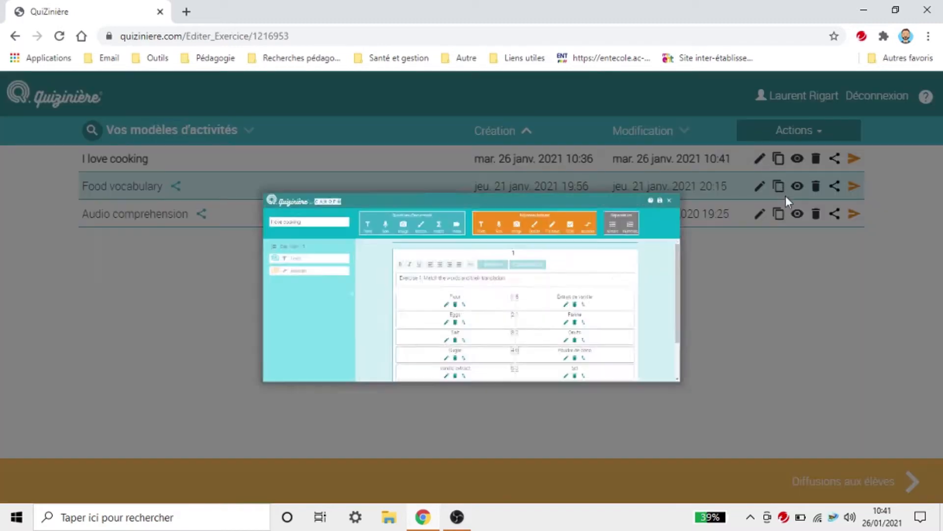
pyautogui.scroll(-3, 911, 264)
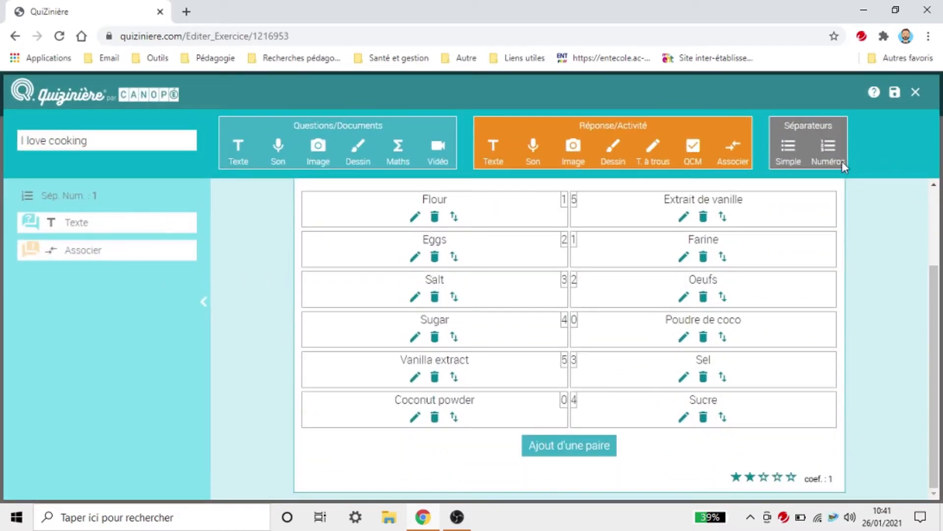
# Step: Add numbered separator 2 below the matching activity, followed by an empty image block
pyautogui.click(842, 161)
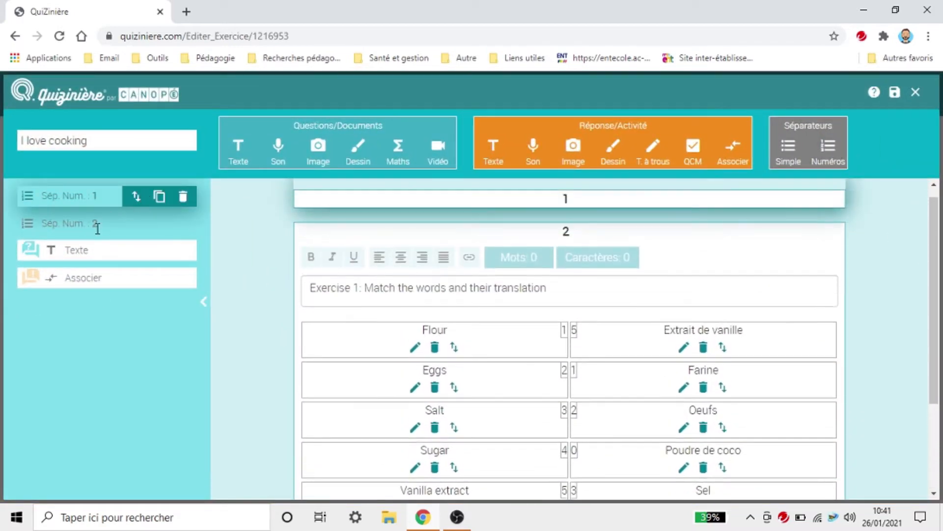
pyautogui.click(97, 226)
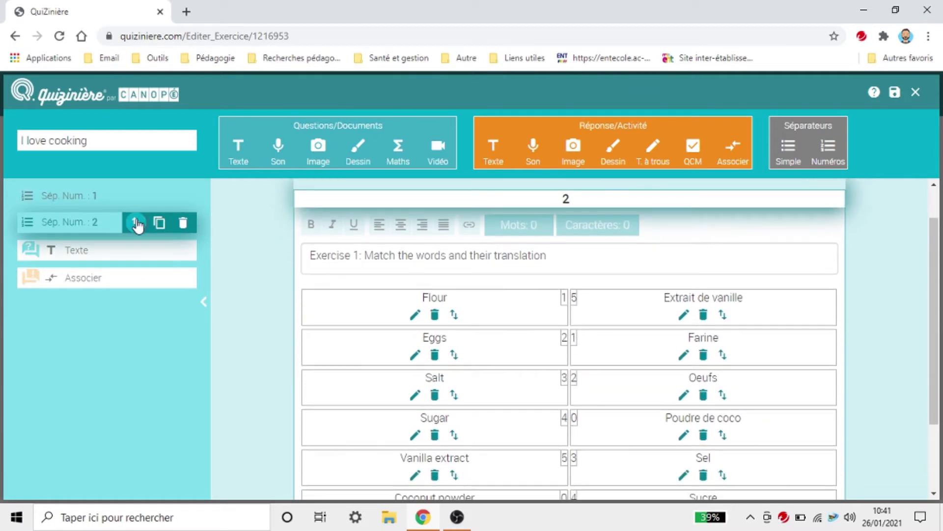
pyautogui.moveTo(138, 225); pyautogui.dragTo(132, 322)
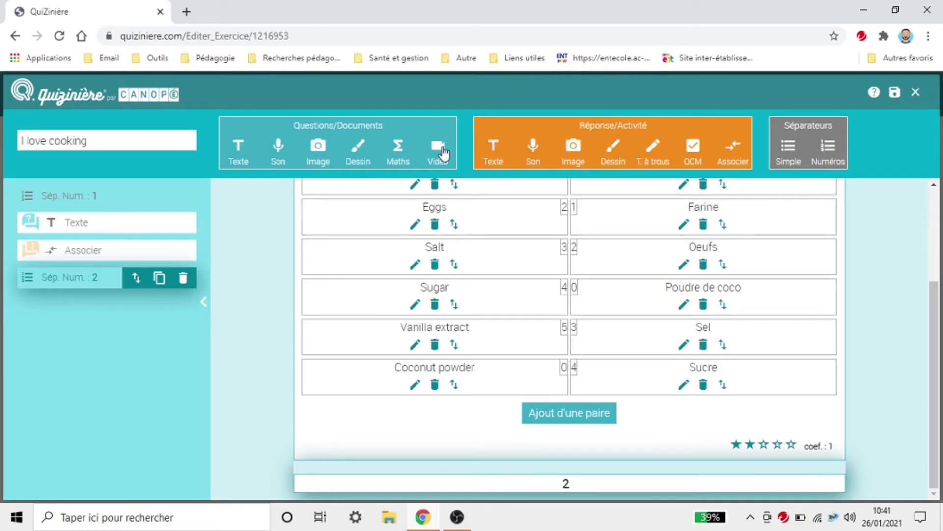
pyautogui.click(317, 158)
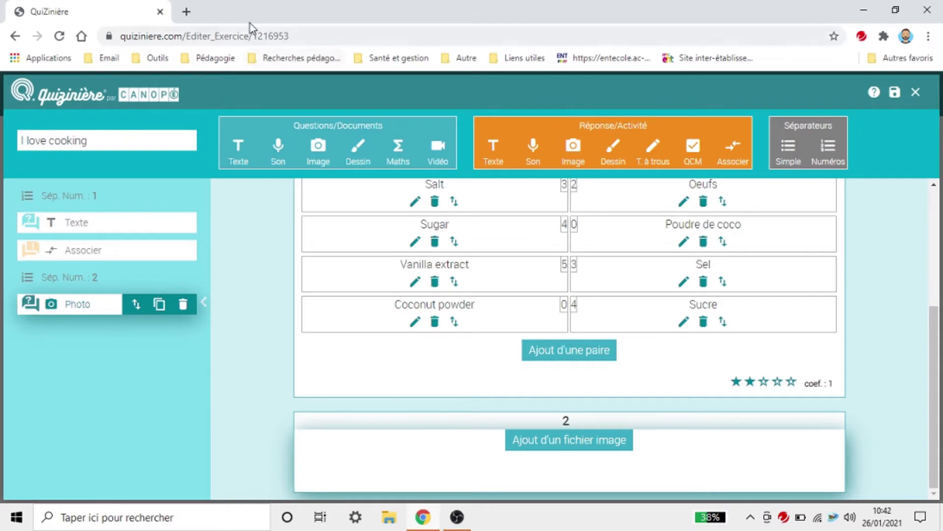
pyautogui.click(188, 11)
# Step: Go to Pixabay and search for 'ingredients' images
pyautogui.write('pixa')
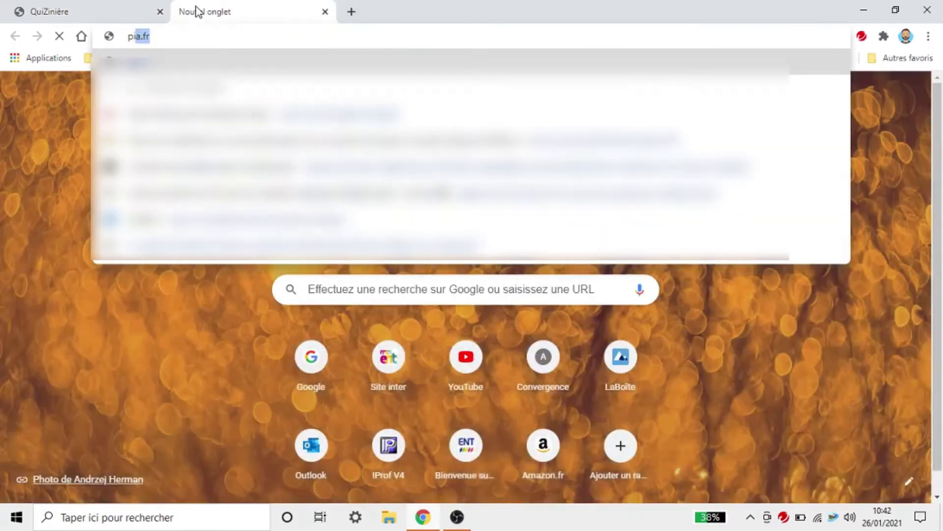
pyautogui.write('bay')
pyautogui.press('Return')
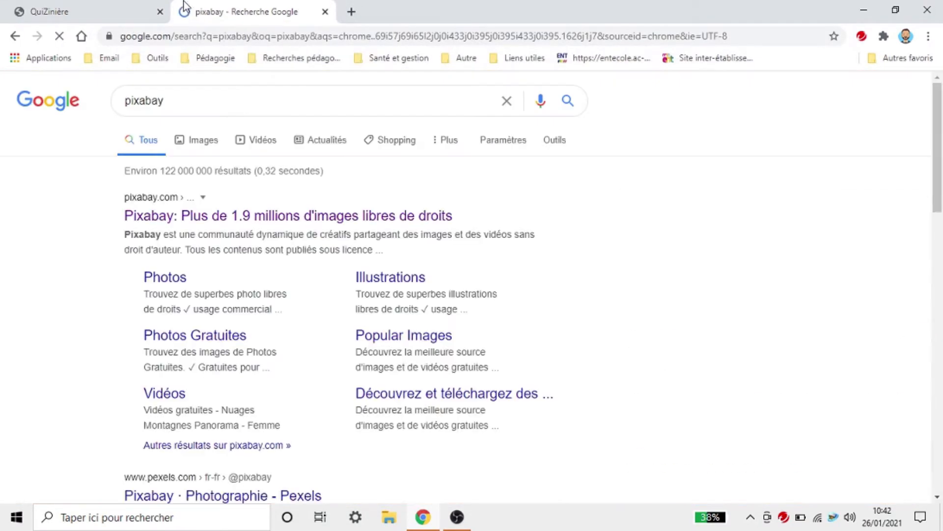
pyautogui.click(229, 210)
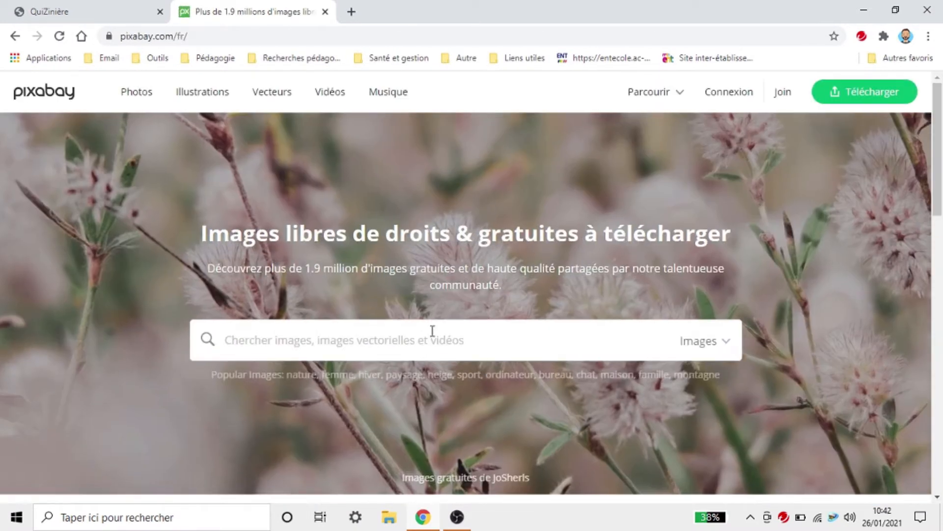
pyautogui.click(433, 328)
pyautogui.write('ingred')
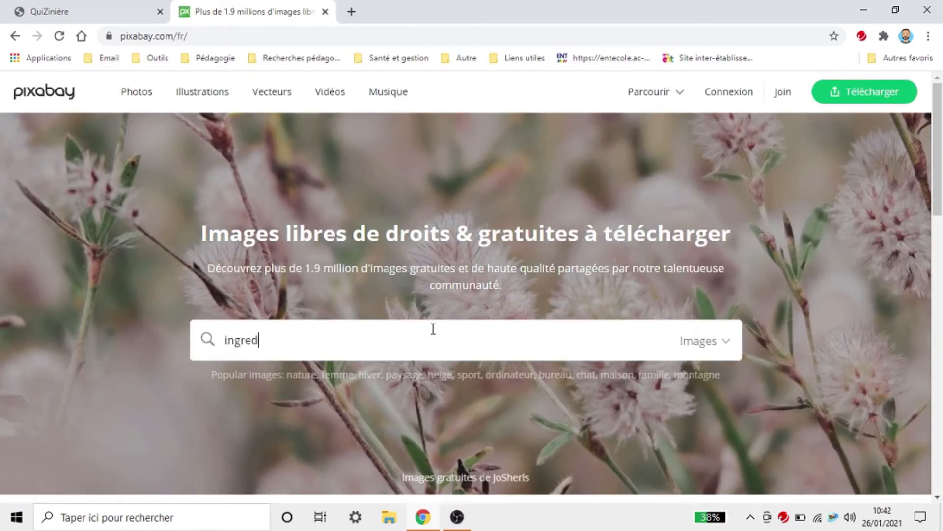
pyautogui.write('ients')
pyautogui.press('Return')
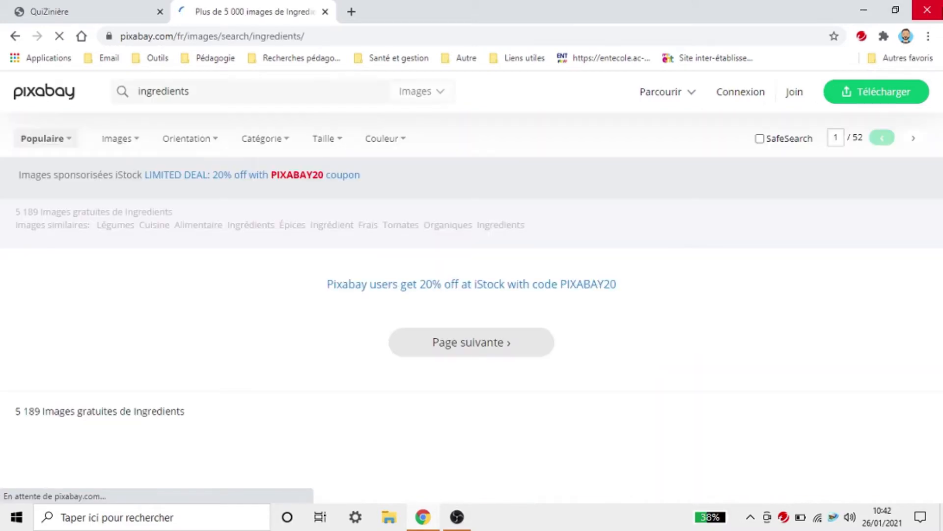
pyautogui.scroll(-5, 623, 219)
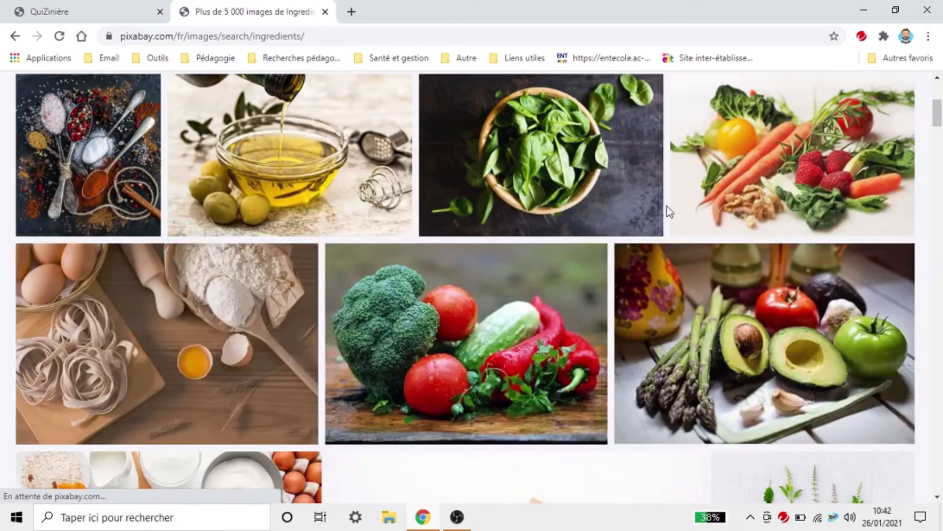
pyautogui.scroll(-5, 722, 233)
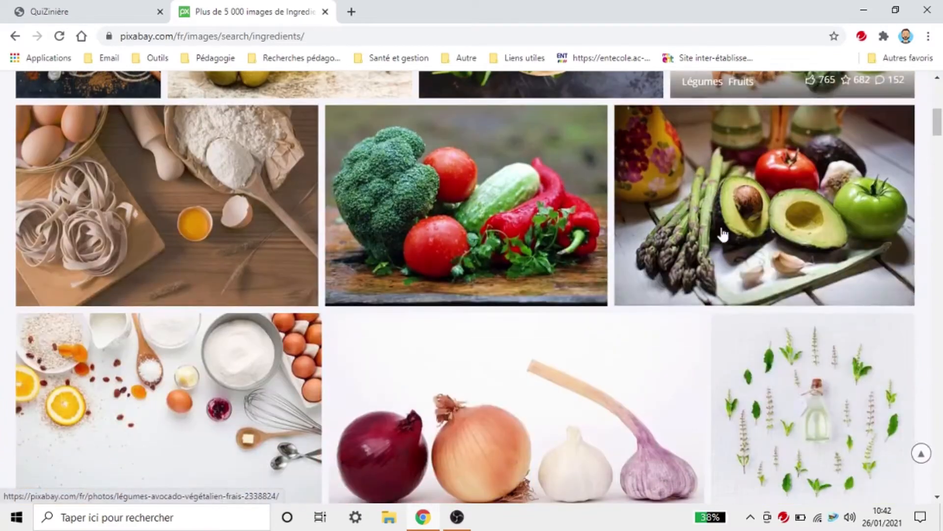
pyautogui.scroll(-10, 723, 233)
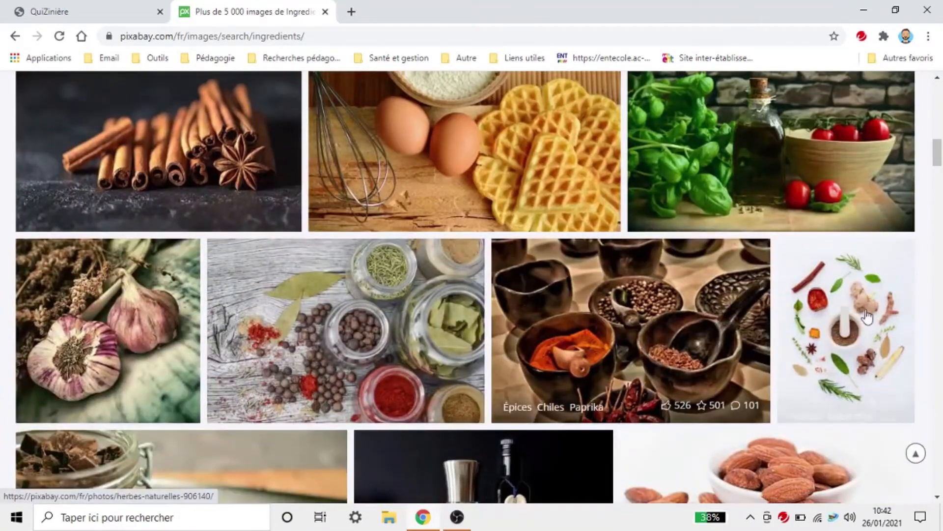
pyautogui.scroll(-15, 867, 316)
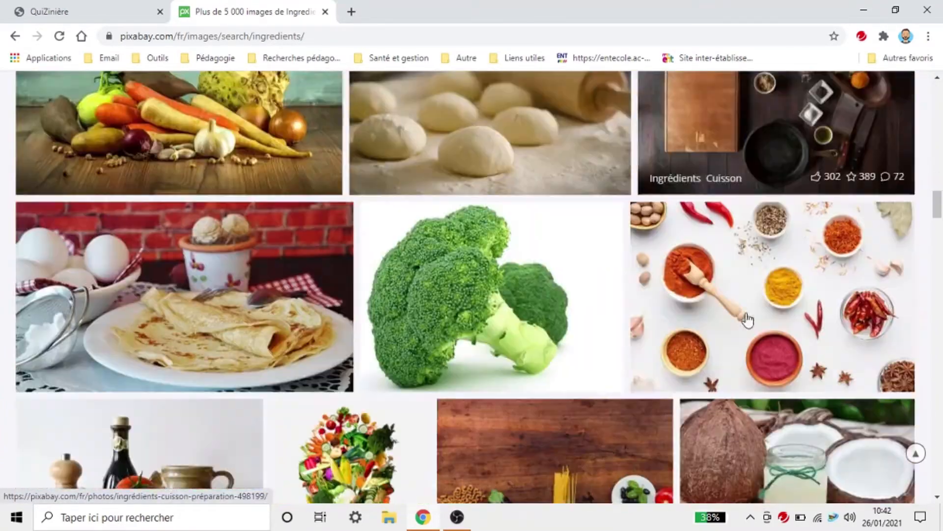
pyautogui.scroll(3, 746, 318)
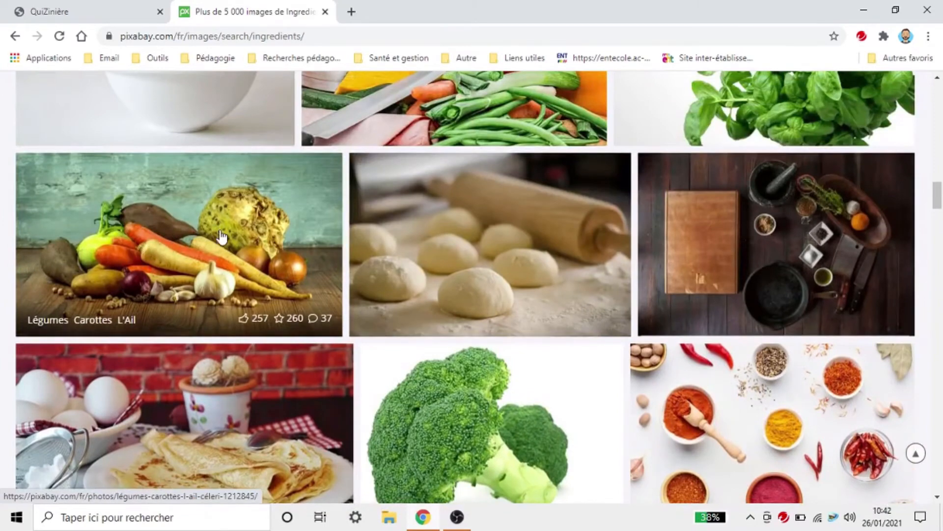
# Step: Download the vegetables photo at 1920×1080 and return to the QuiZinière editor tab
pyautogui.click(223, 240)
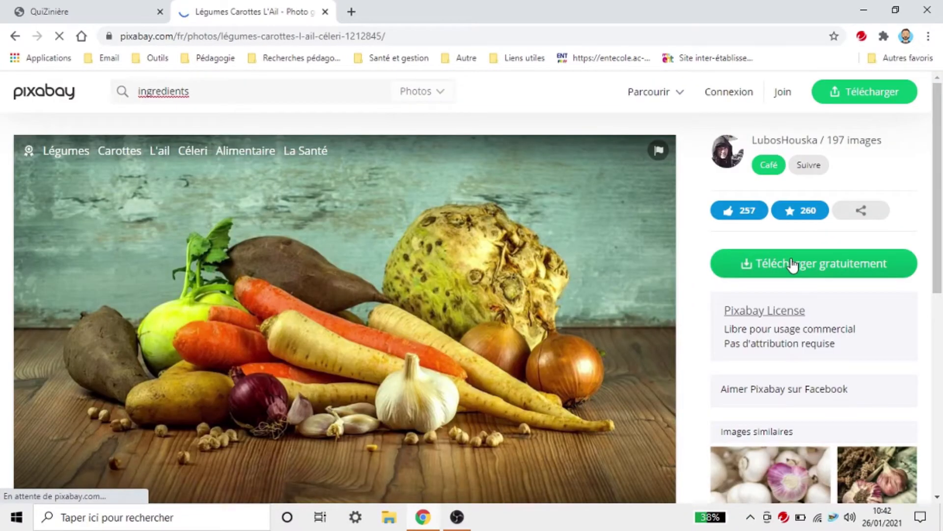
pyautogui.click(792, 266)
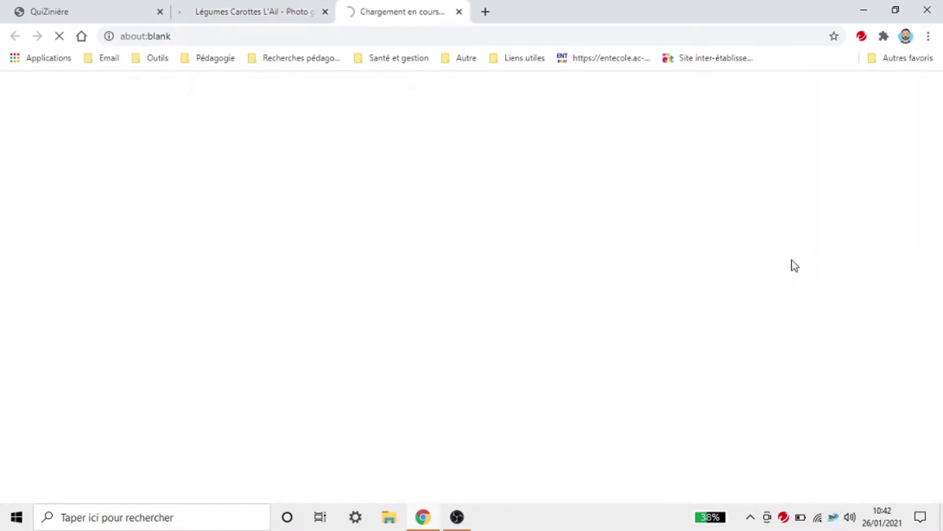
pyautogui.click(490, 12)
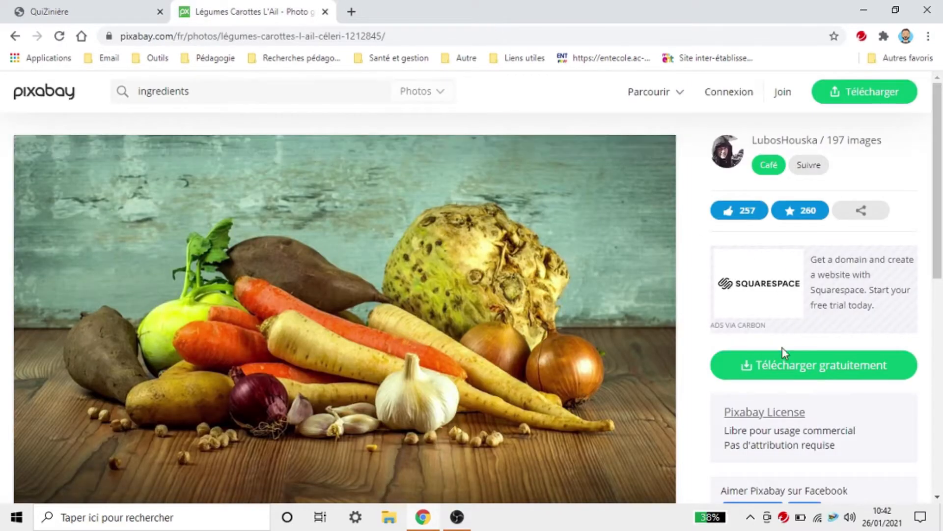
pyautogui.click(783, 363)
pyautogui.click(759, 324)
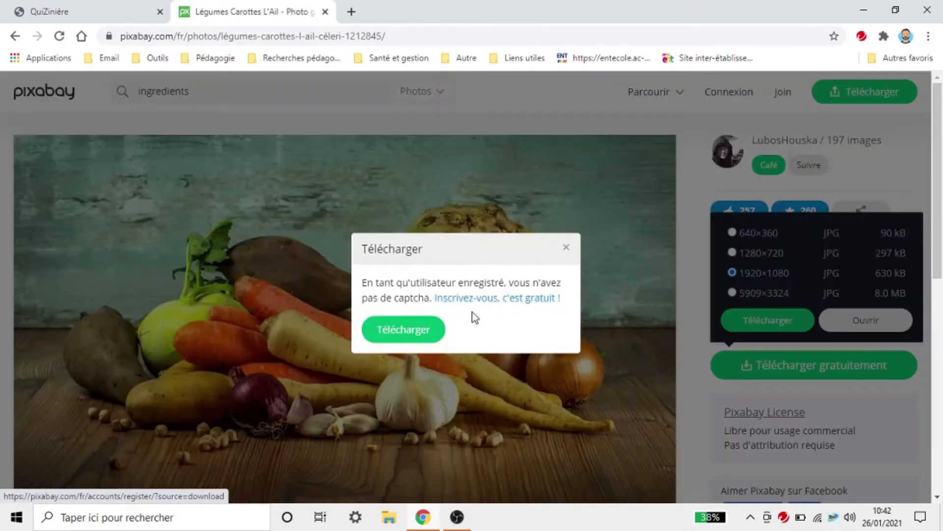
pyautogui.click(374, 307)
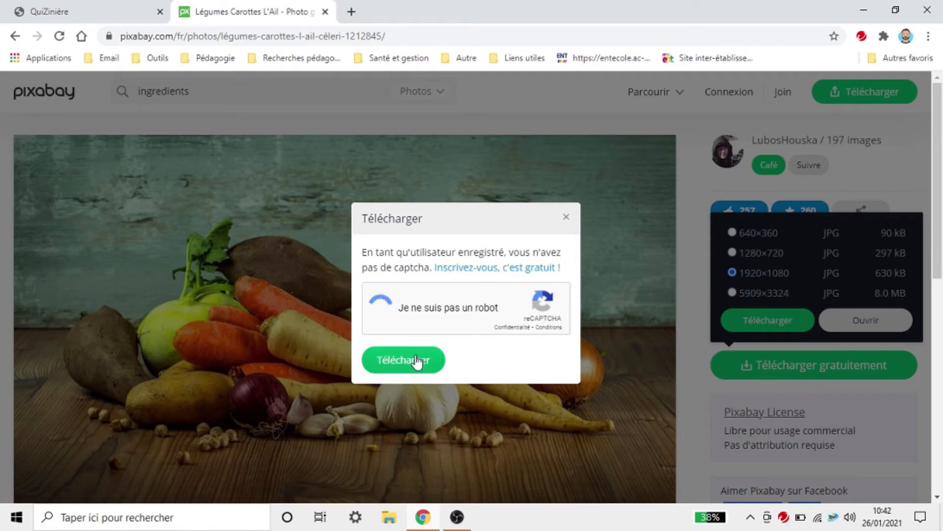
pyautogui.click(417, 360)
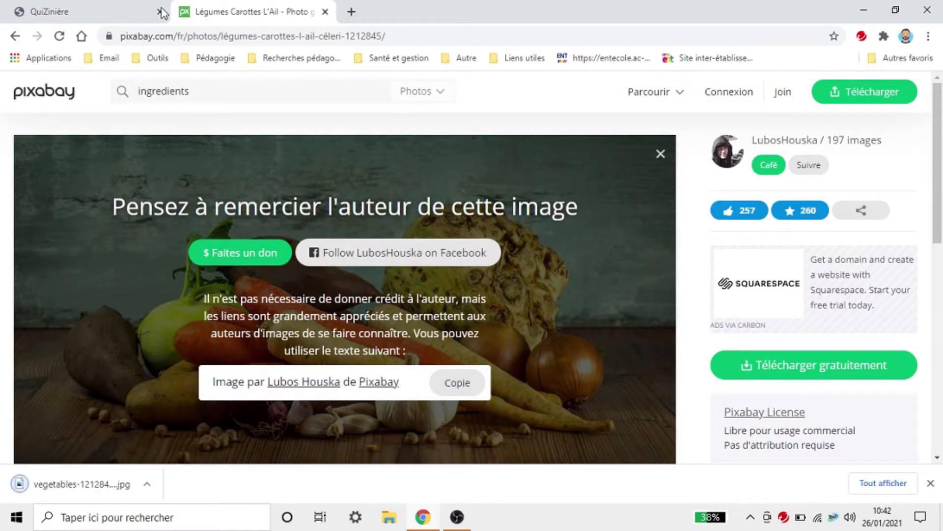
pyautogui.click(98, 10)
pyautogui.scroll(-1, 612, 418)
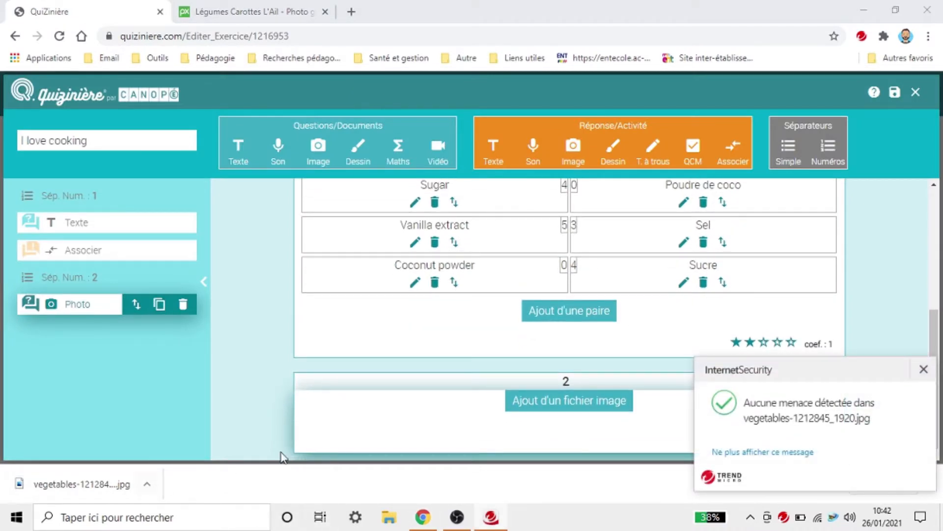
# Step: Insert vegetables-1212845_1920.jpg from the Downloads folder into image block 2
pyautogui.click(926, 366)
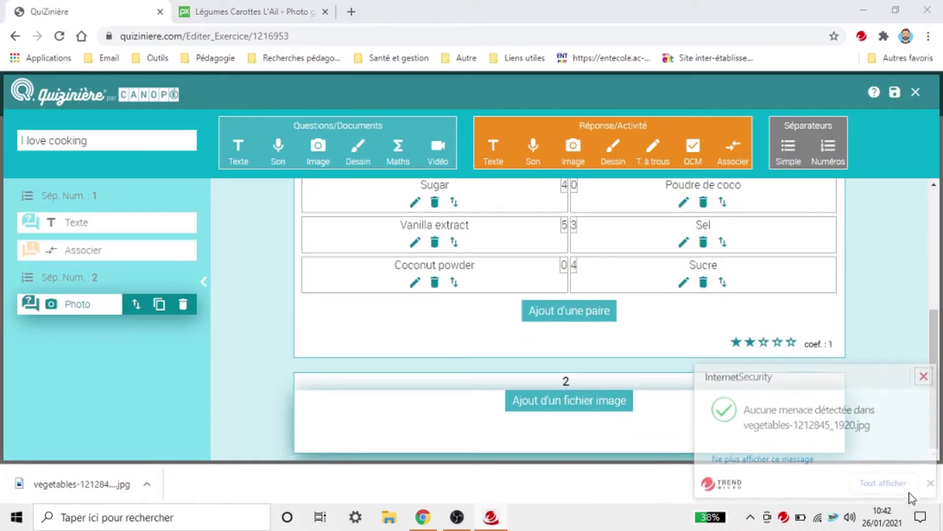
pyautogui.click(930, 484)
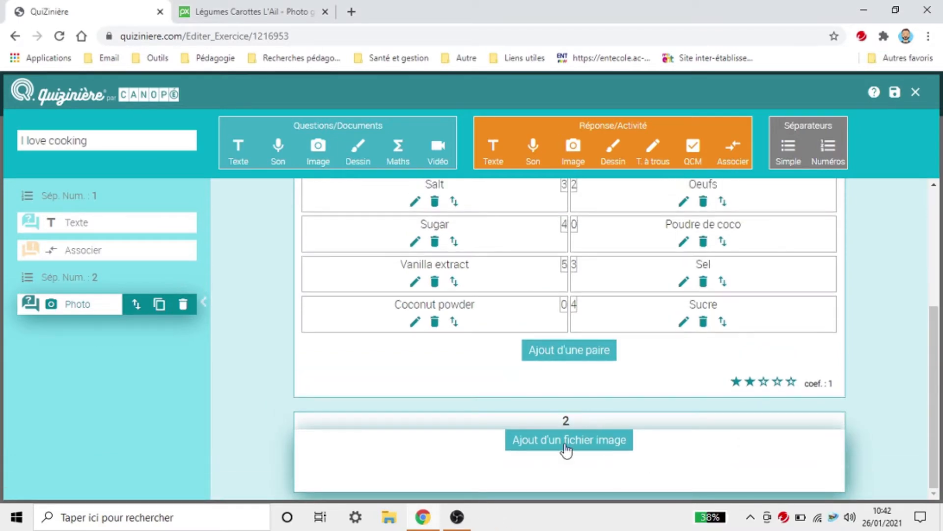
pyautogui.click(566, 441)
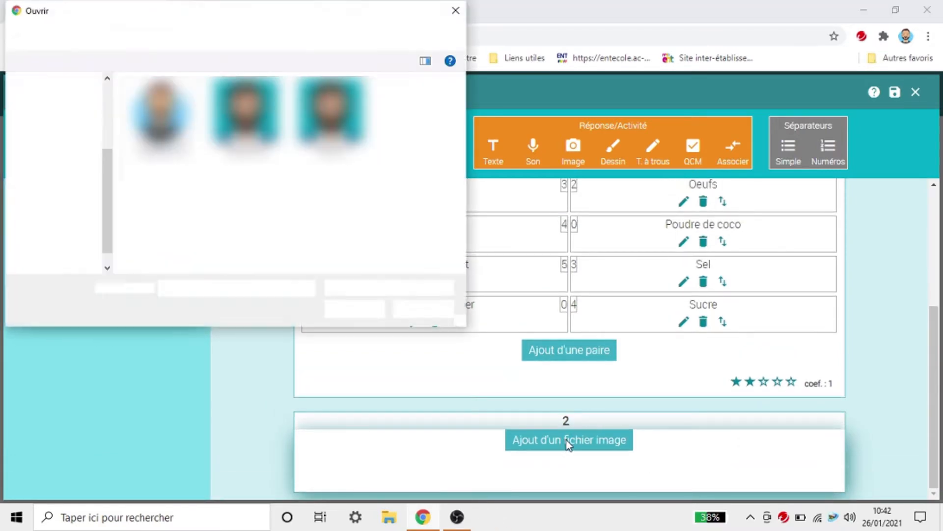
pyautogui.click(39, 201)
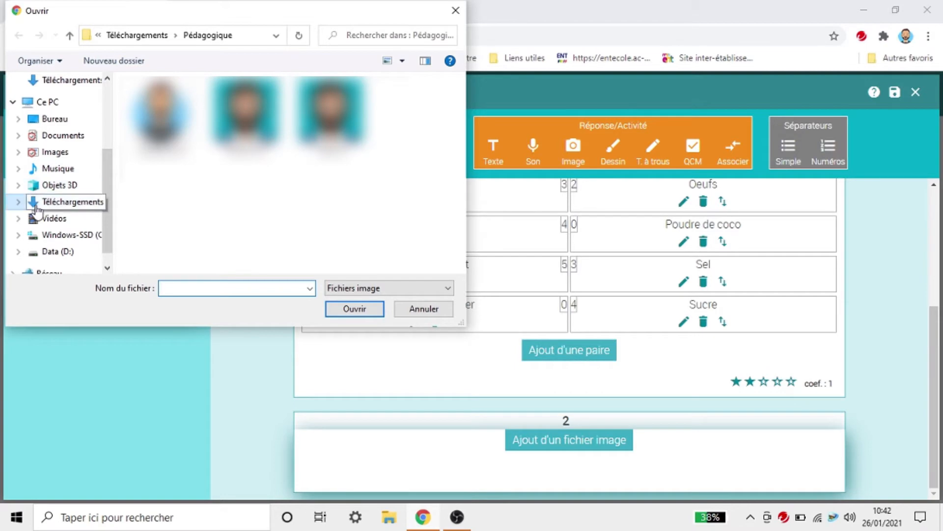
pyautogui.doubleClick(162, 106)
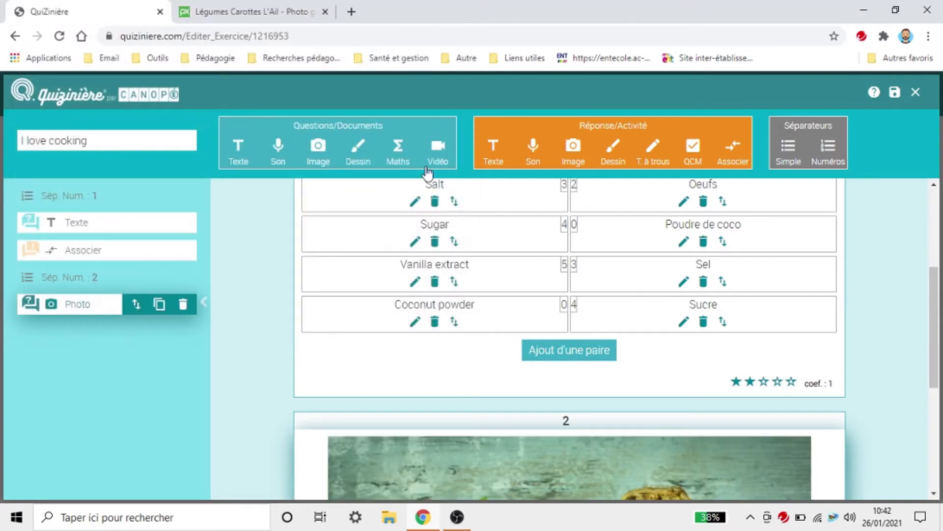
pyautogui.scroll(-3, 809, 325)
pyautogui.scroll(-2, 808, 325)
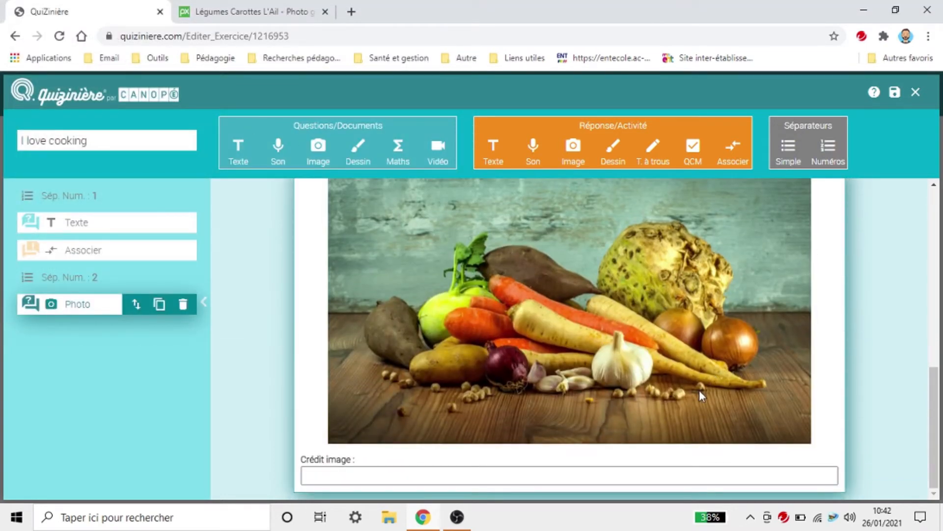
pyautogui.scroll(5, 288, 336)
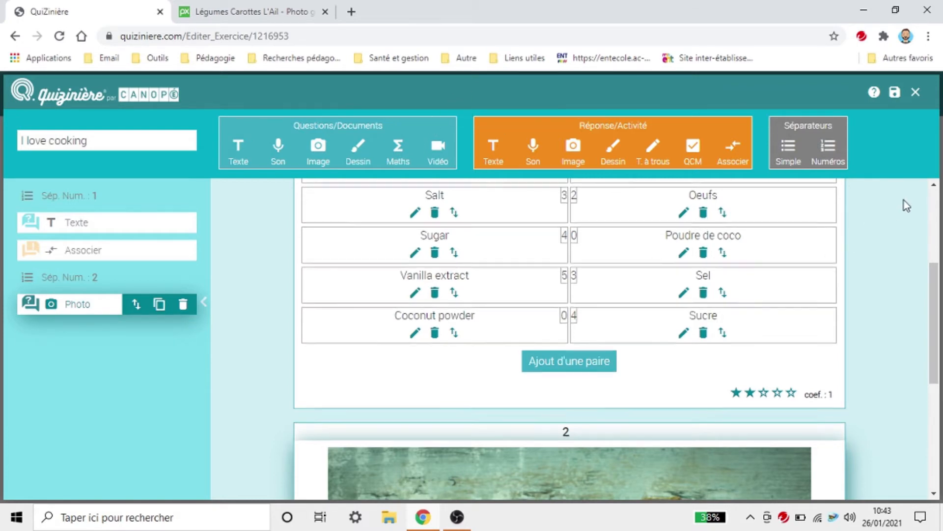
pyautogui.scroll(-3, 892, 236)
pyautogui.scroll(4, 877, 268)
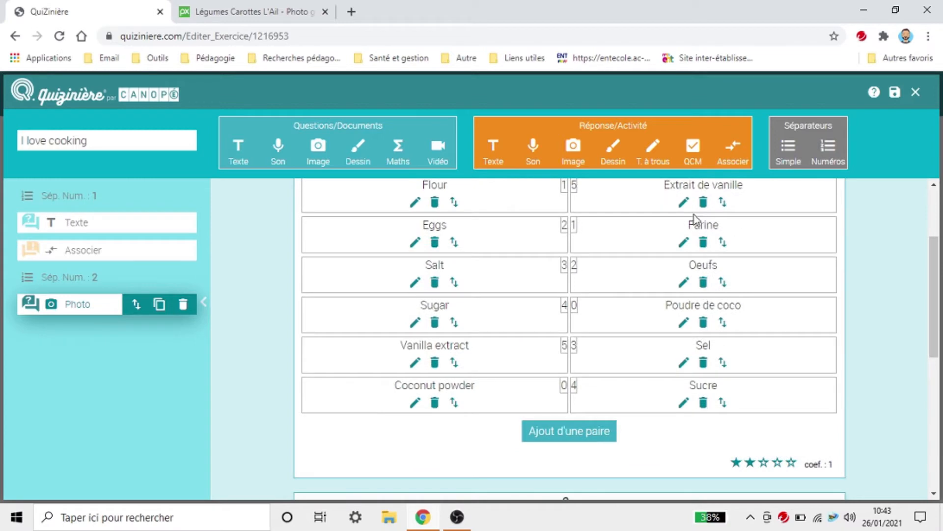
# Step: Add a tick-box question with Garlic as the first answer and six answer rows
pyautogui.click(699, 156)
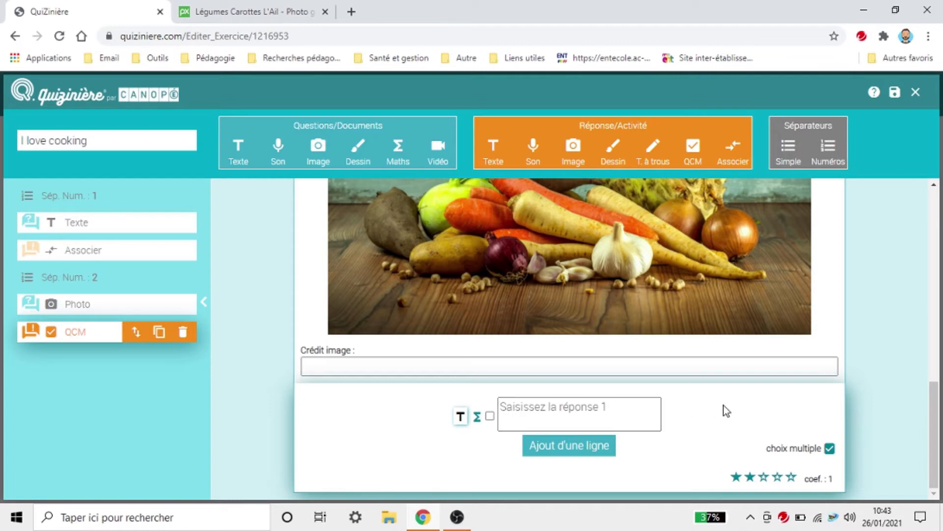
pyautogui.write('Garlic')
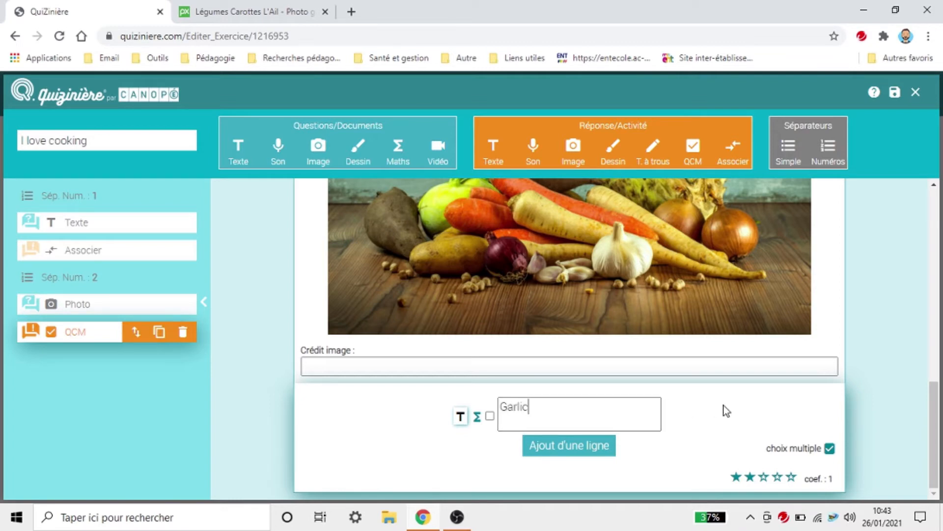
pyautogui.click(598, 448)
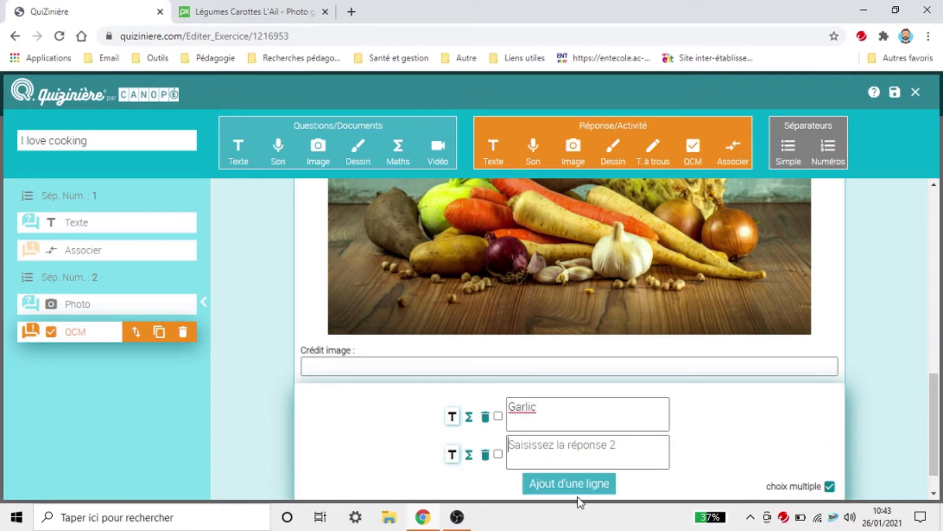
pyautogui.click(580, 455)
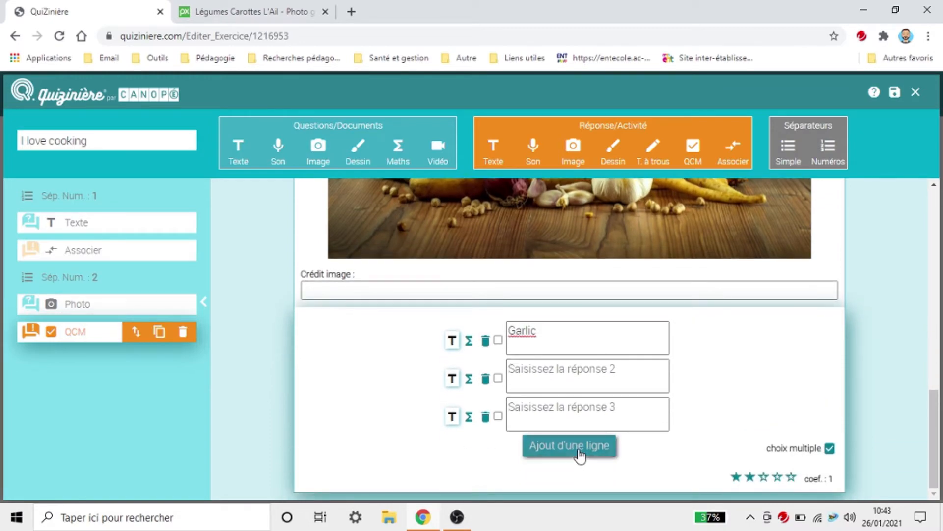
pyautogui.click(580, 455)
pyautogui.click(580, 455)
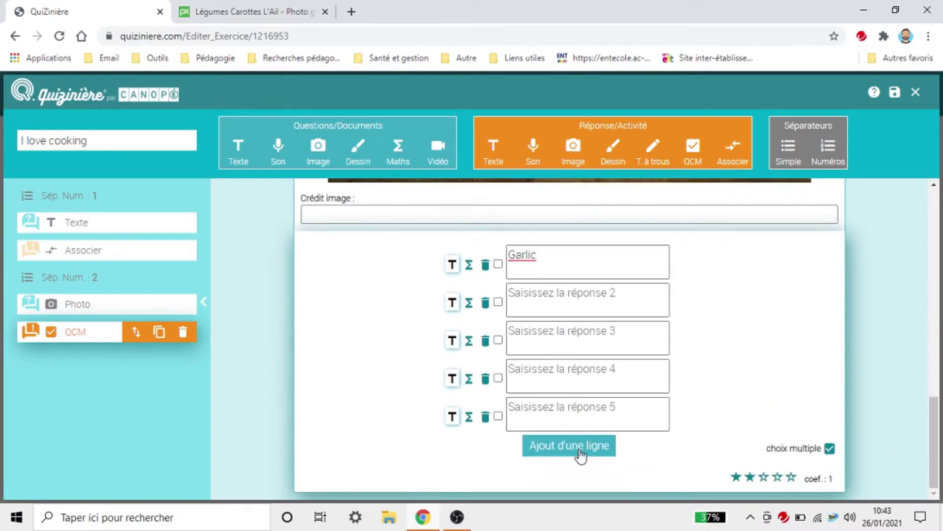
pyautogui.click(581, 455)
pyautogui.scroll(5, 729, 457)
pyautogui.scroll(-4, 727, 449)
pyautogui.scroll(1, 723, 439)
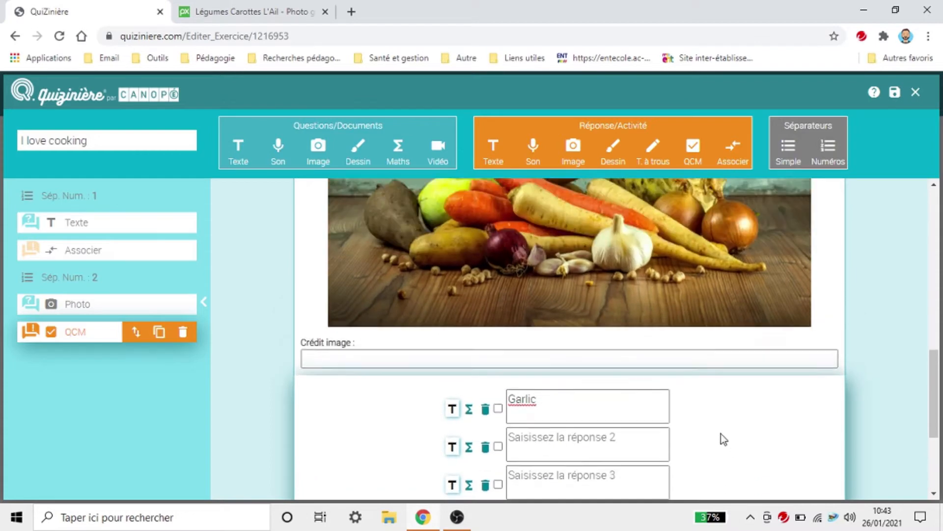
pyautogui.scroll(-4, 721, 435)
pyautogui.scroll(7, 686, 320)
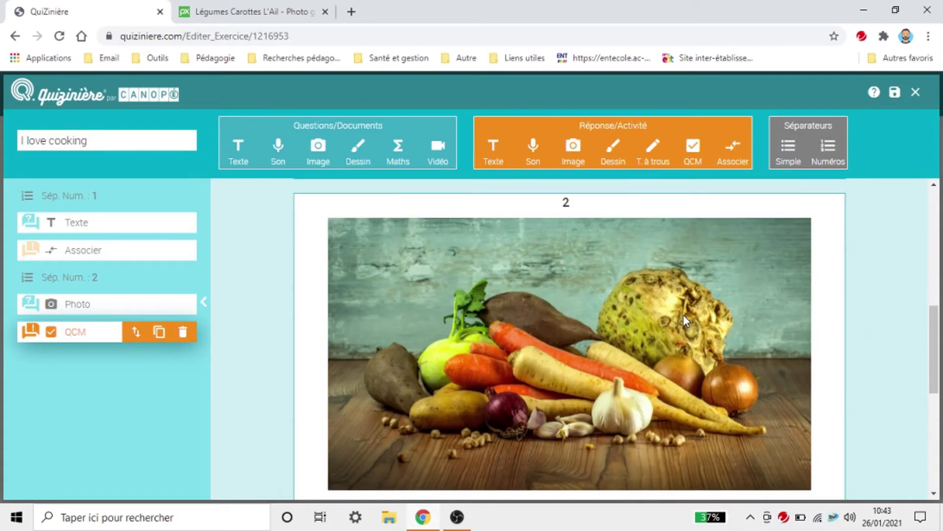
pyautogui.scroll(-7, 686, 320)
# Step: Fill in the remaining answers, including Salad, Lemon and Orange, adding an eighth row
pyautogui.click(583, 254)
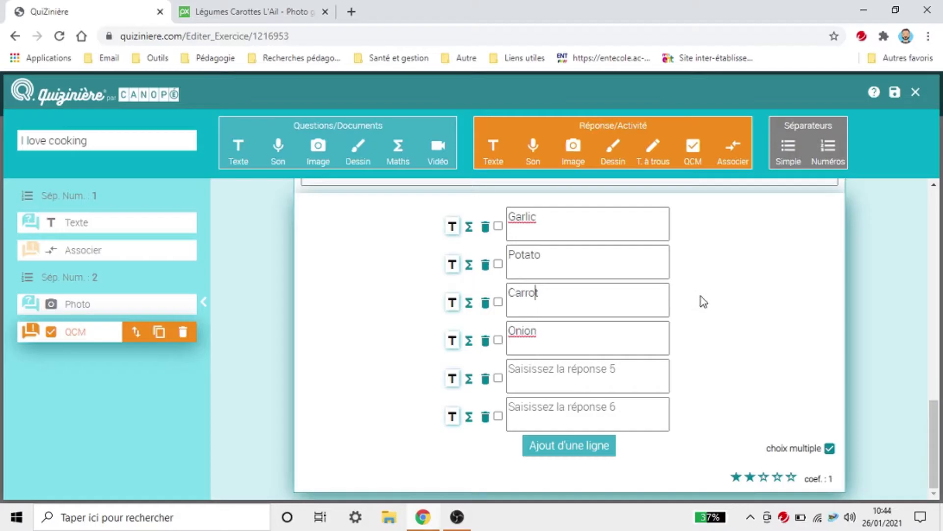
pyautogui.scroll(5, 734, 324)
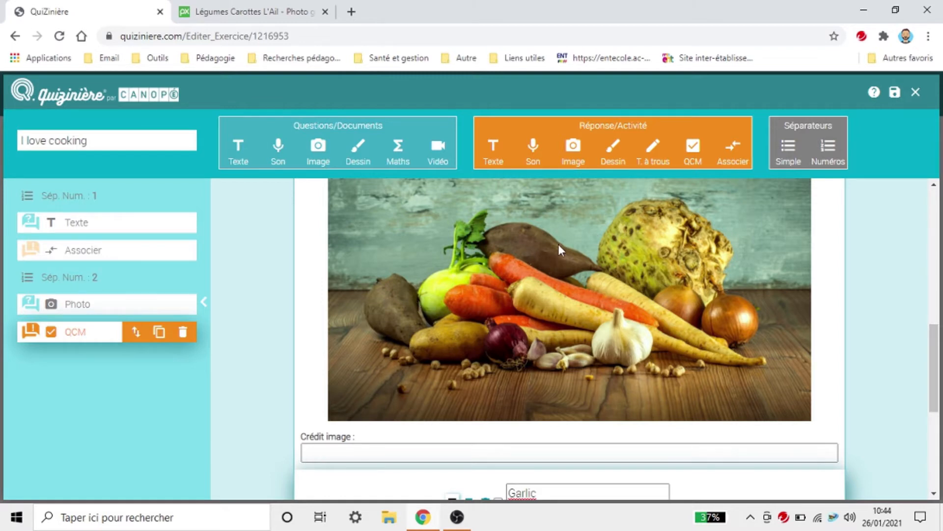
pyautogui.scroll(-3, 732, 264)
pyautogui.scroll(-3, 744, 265)
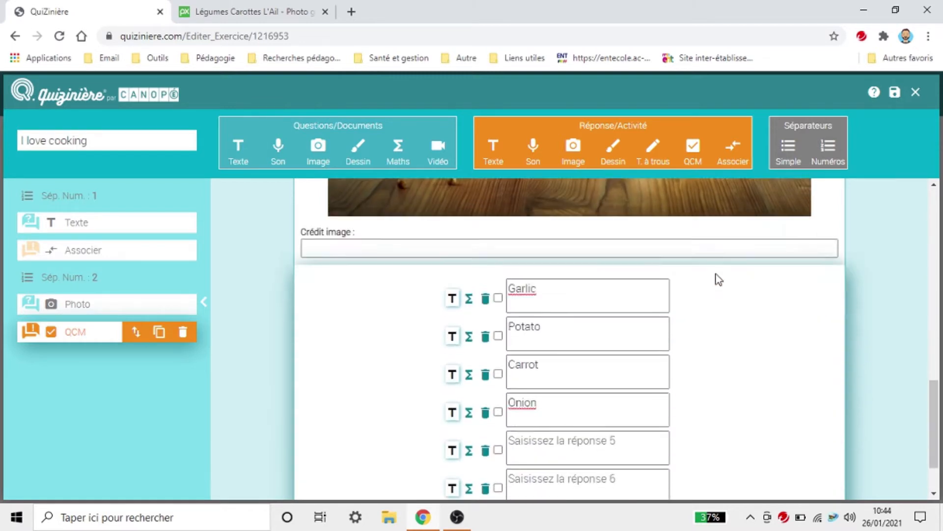
pyautogui.click(544, 371)
pyautogui.write('Br')
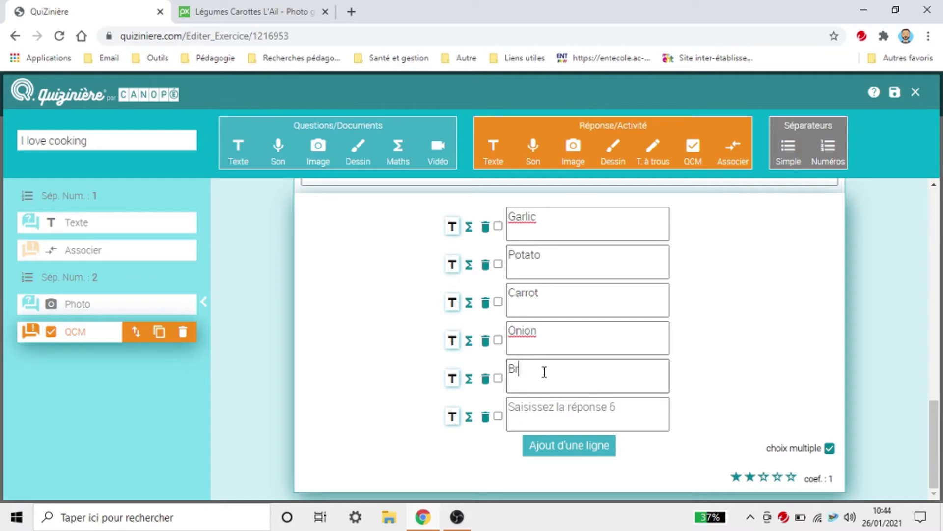
pyautogui.click(543, 403)
pyautogui.write('Salad')
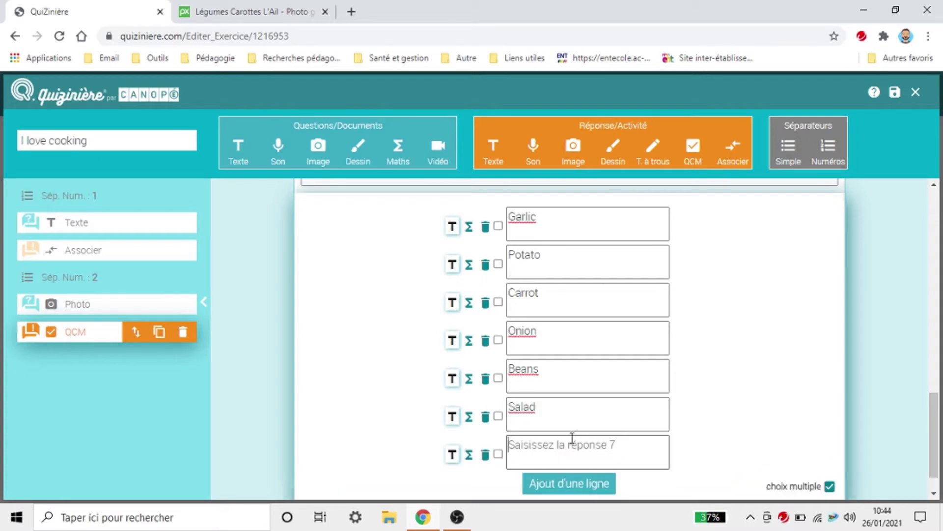
pyautogui.scroll(-1, 572, 437)
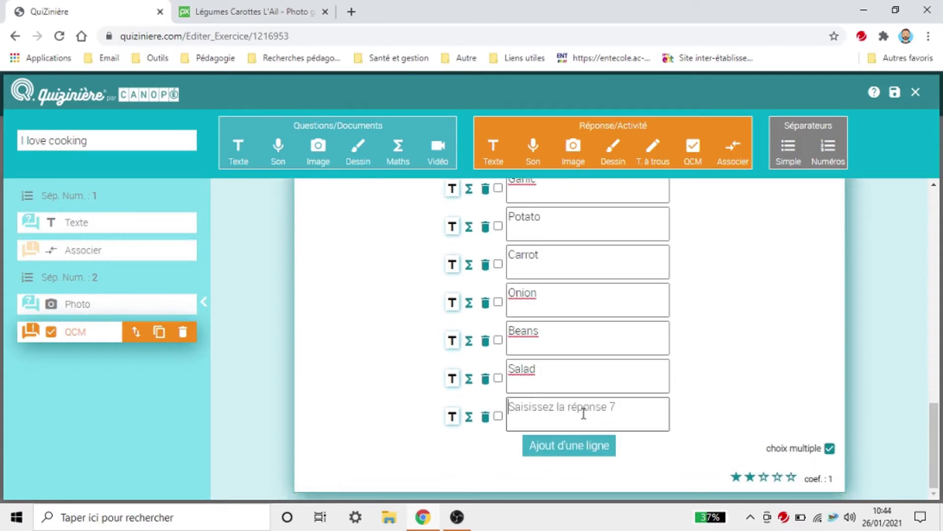
pyautogui.write('Lemon')
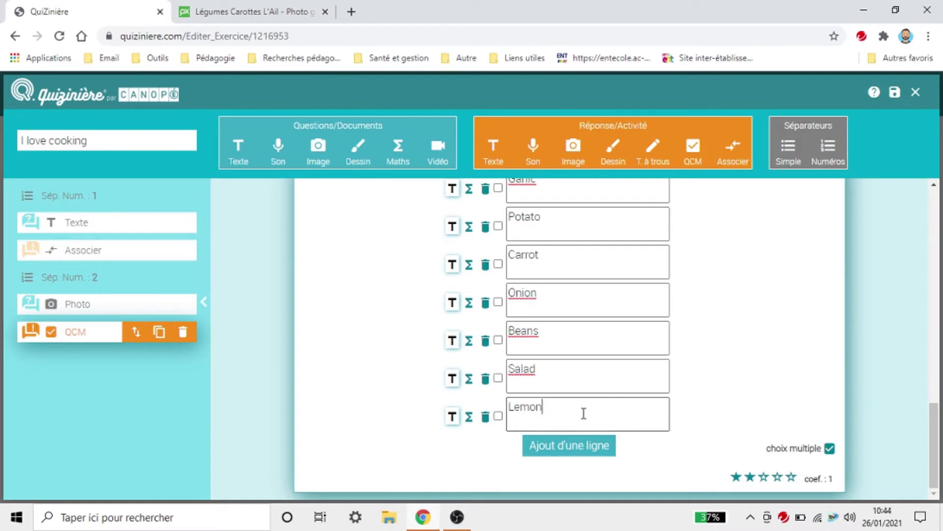
pyautogui.click(553, 449)
pyautogui.click(571, 399)
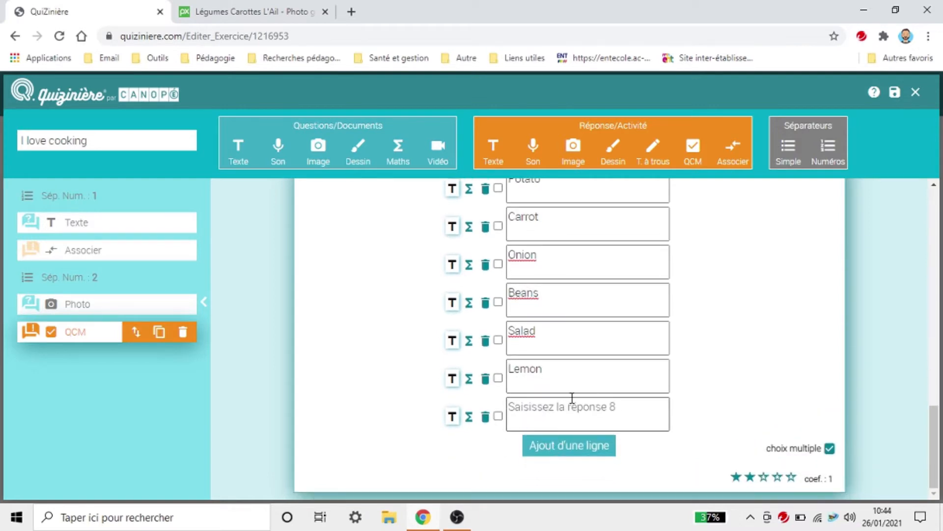
pyautogui.write('Orange')
pyautogui.click(705, 409)
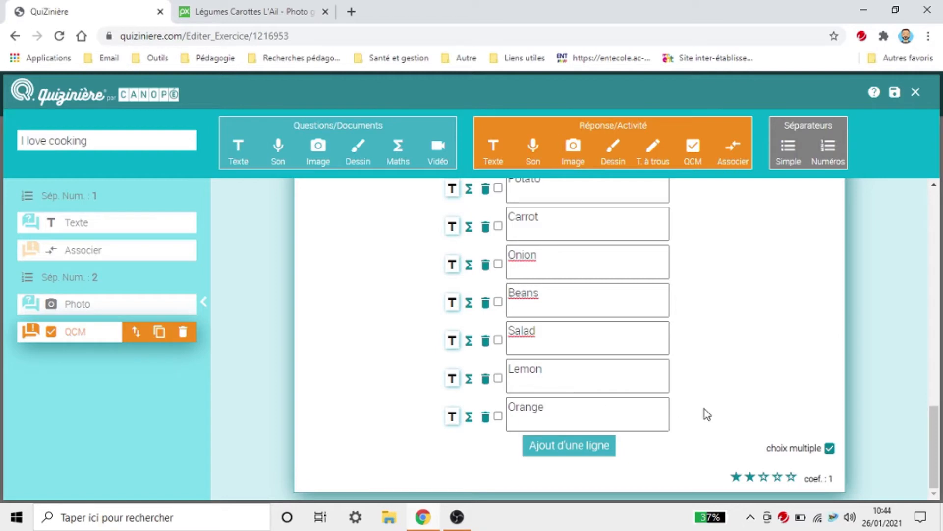
pyautogui.scroll(3, 467, 378)
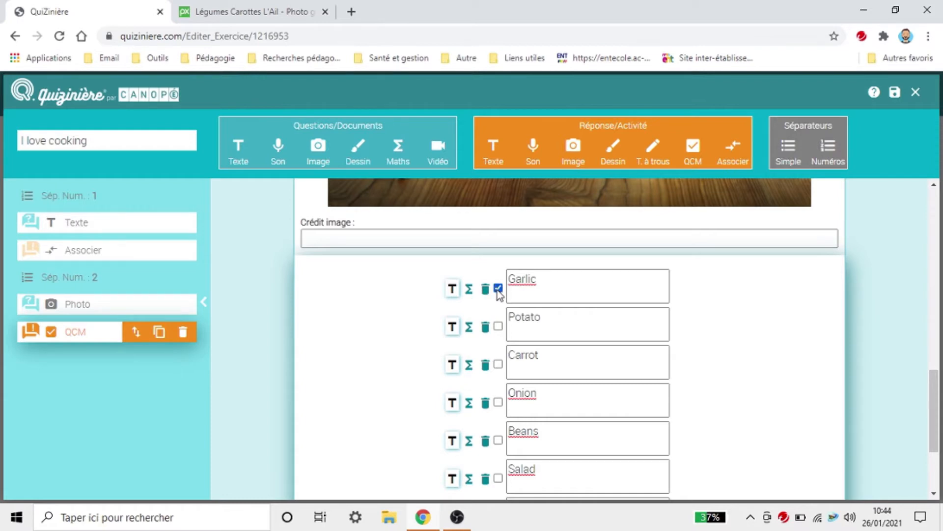
pyautogui.click(498, 327)
pyautogui.click(498, 364)
pyautogui.click(498, 402)
pyautogui.scroll(-3, 499, 444)
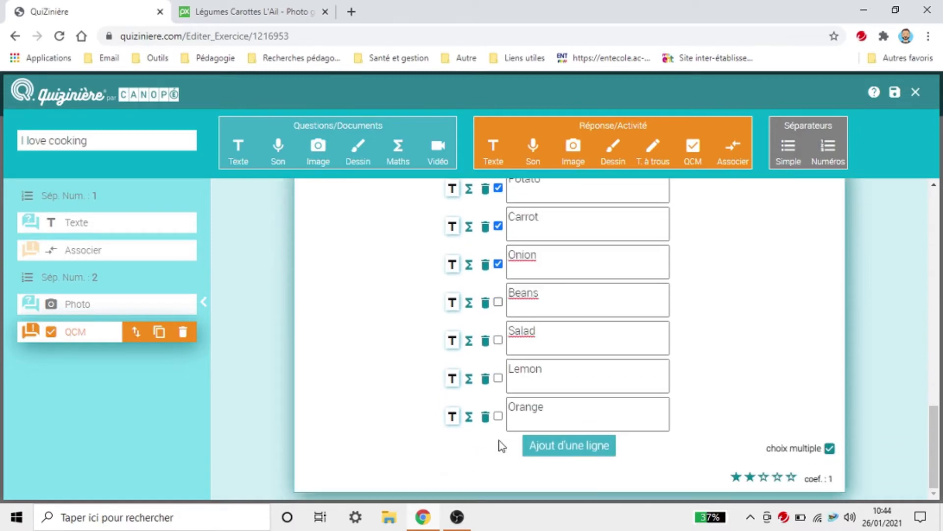
pyautogui.scroll(4, 623, 419)
pyautogui.scroll(-4, 670, 421)
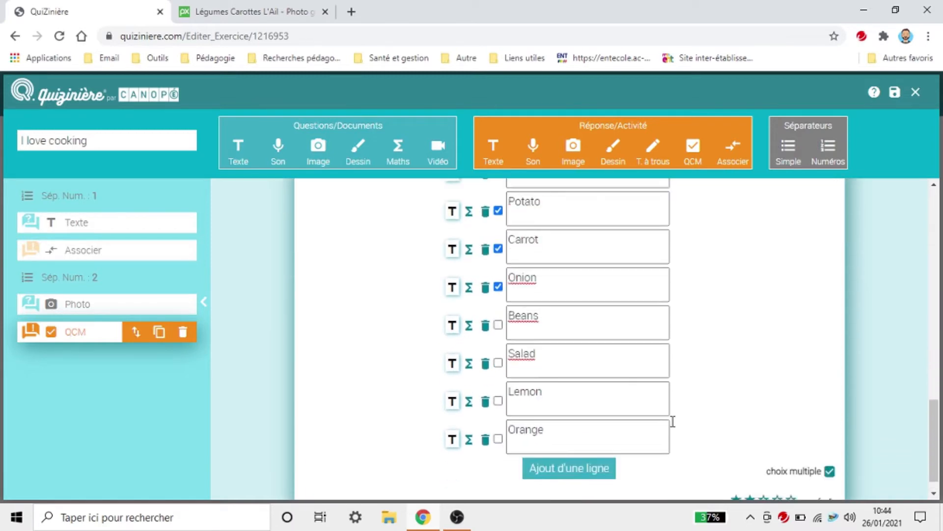
pyautogui.scroll(2, 708, 424)
pyautogui.scroll(3, 708, 424)
pyautogui.scroll(-3, 692, 425)
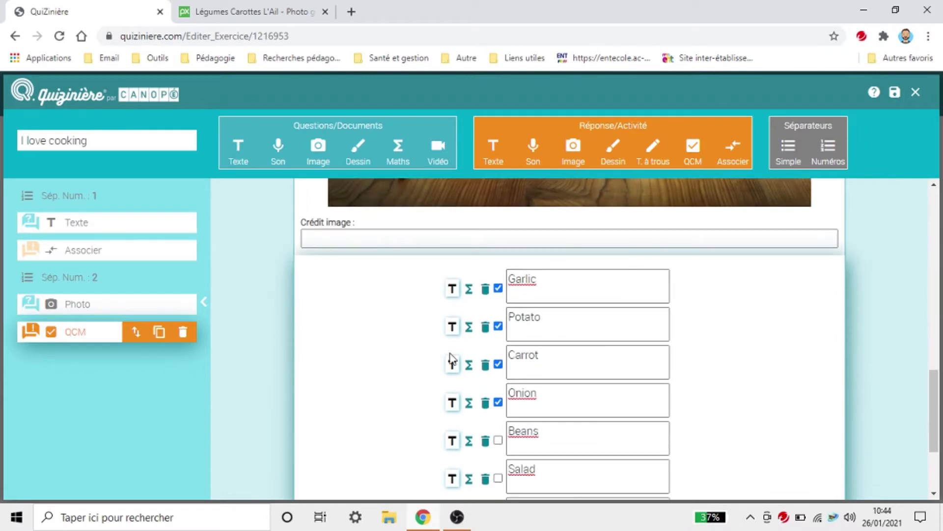
pyautogui.scroll(-3, 625, 376)
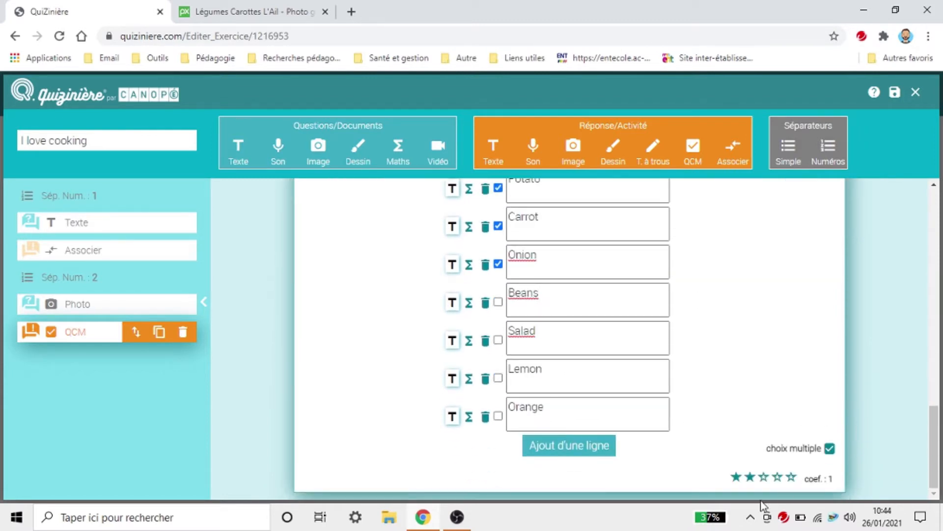
pyautogui.click(763, 479)
pyautogui.scroll(4, 783, 352)
pyautogui.scroll(-4, 736, 349)
pyautogui.click(830, 449)
pyautogui.scroll(4, 590, 393)
pyautogui.scroll(-4, 499, 400)
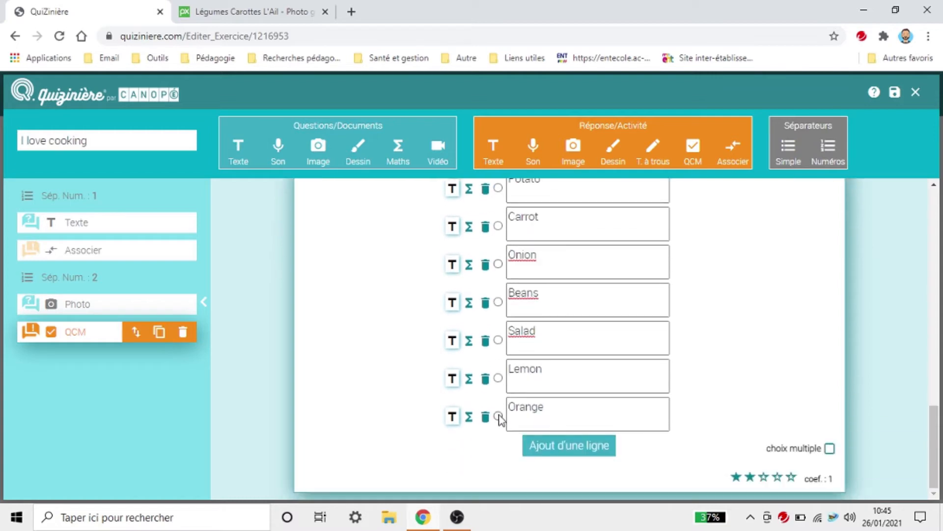
pyautogui.scroll(3, 503, 247)
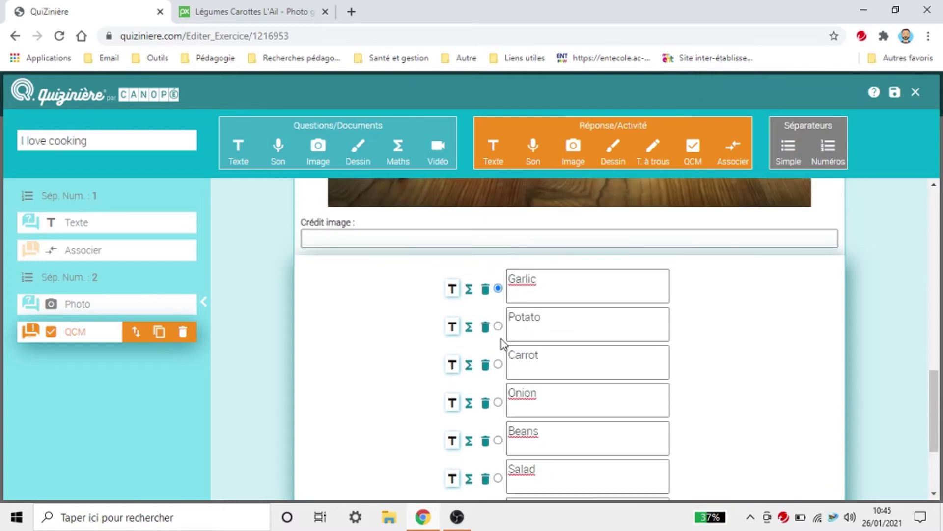
pyautogui.click(498, 364)
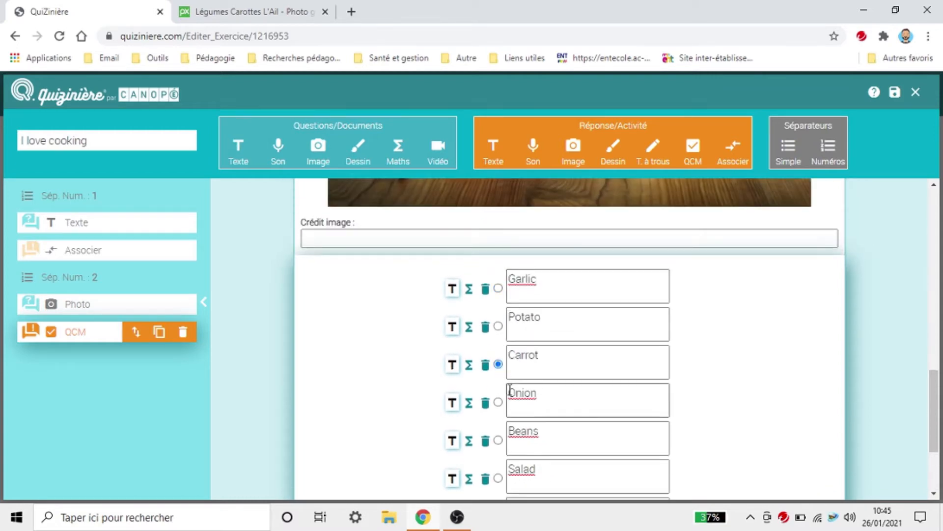
pyautogui.click(498, 288)
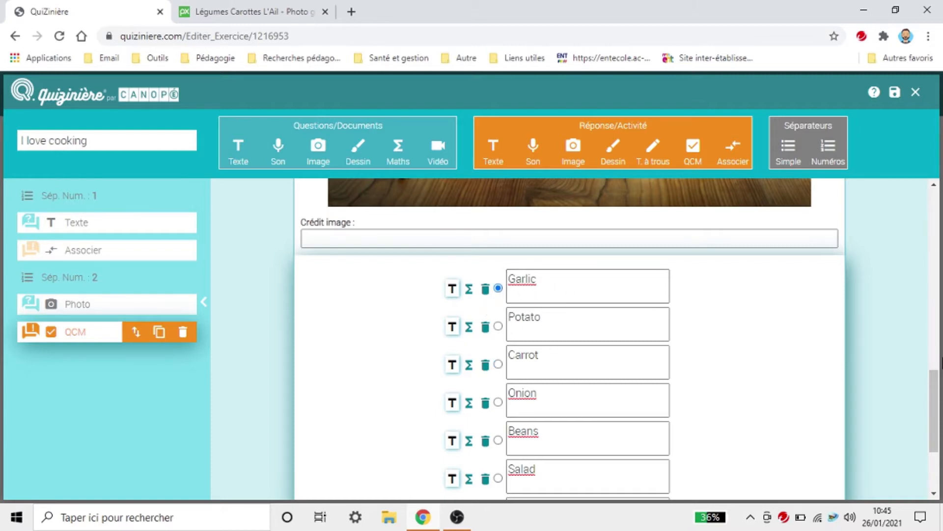
pyautogui.scroll(-3, 783, 325)
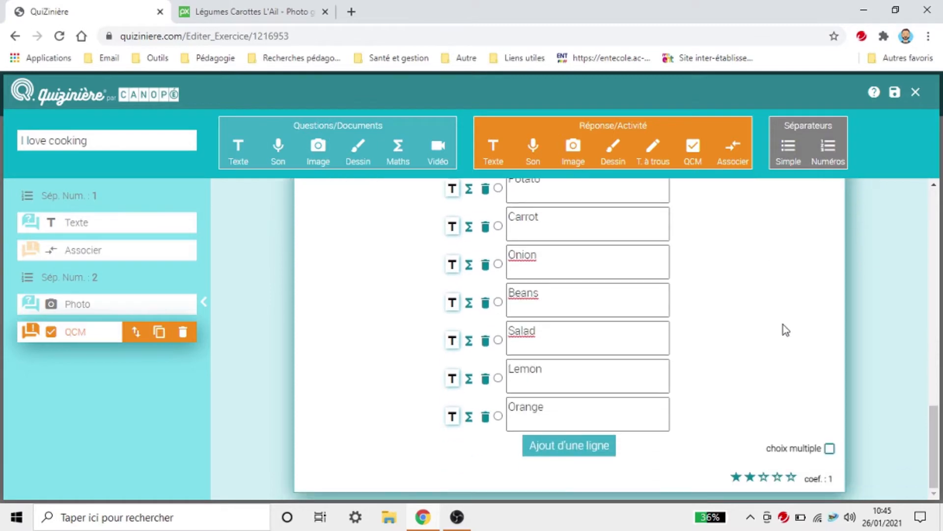
pyautogui.click(830, 448)
pyautogui.scroll(3, 736, 366)
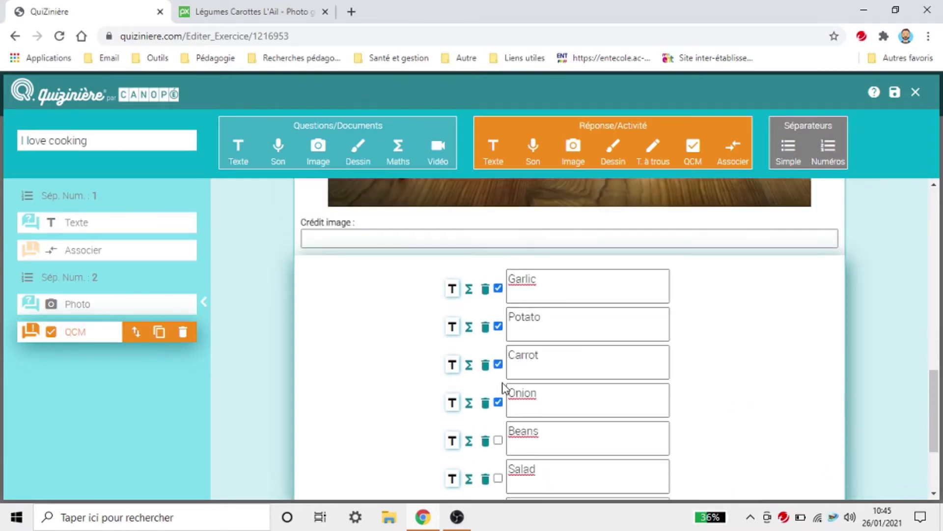
pyautogui.scroll(-3, 696, 387)
pyautogui.scroll(2, 909, 422)
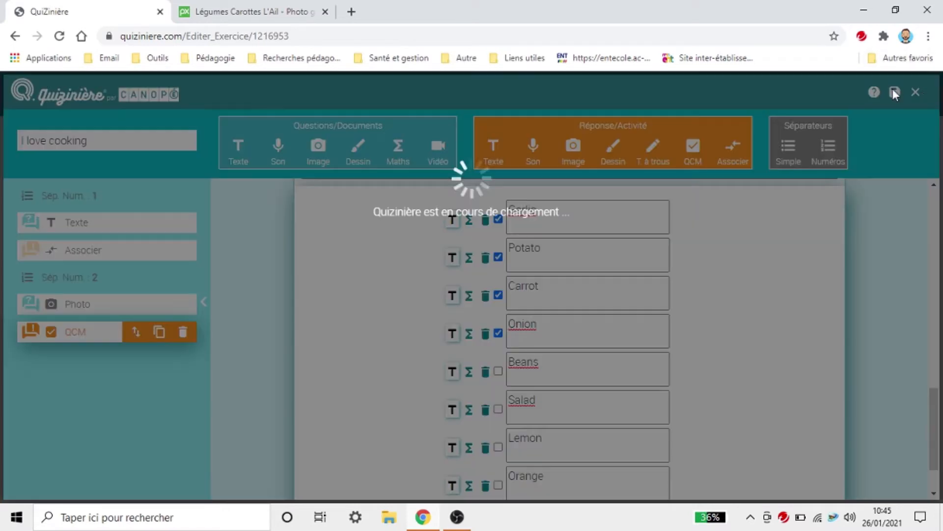
# Step: Save I love cooking, scroll through its student preview, and close the preview
pyautogui.click(893, 91)
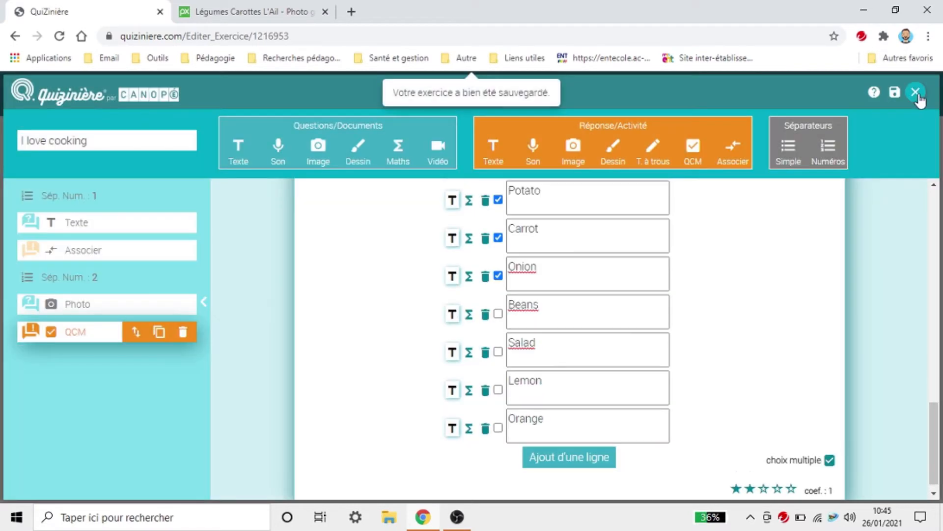
pyautogui.click(916, 92)
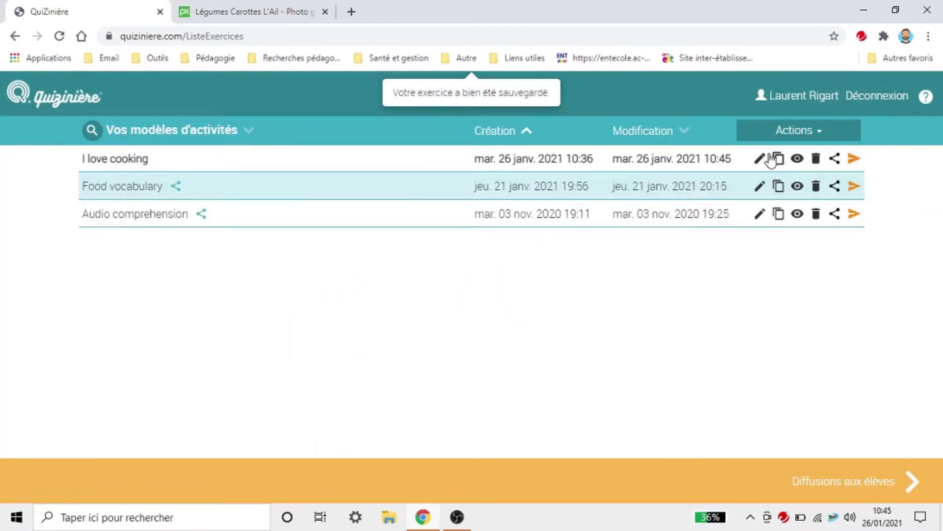
pyautogui.click(797, 158)
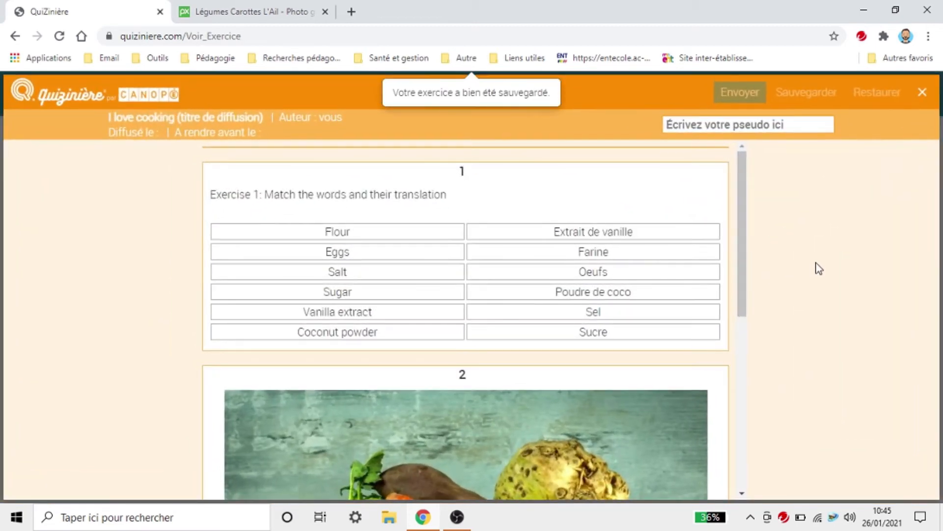
pyautogui.scroll(-5, 685, 269)
pyautogui.scroll(-2, 638, 276)
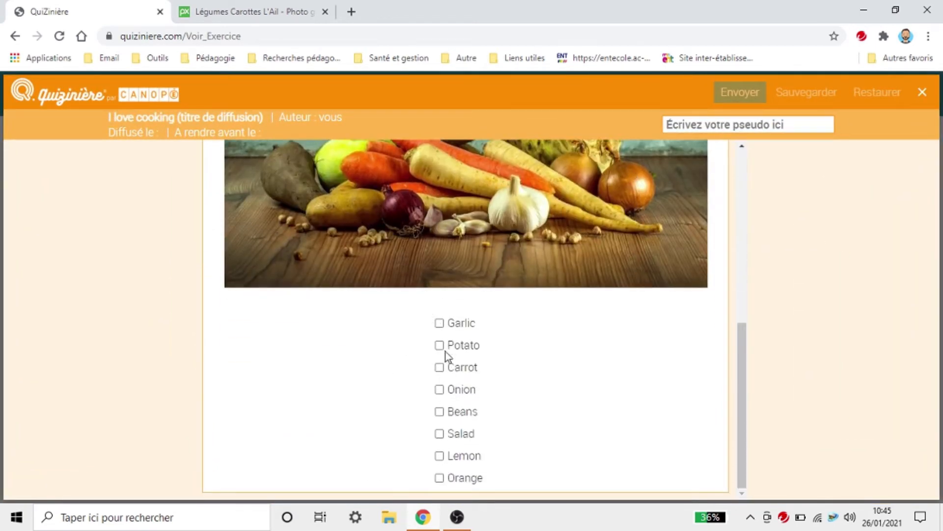
pyautogui.scroll(5, 445, 348)
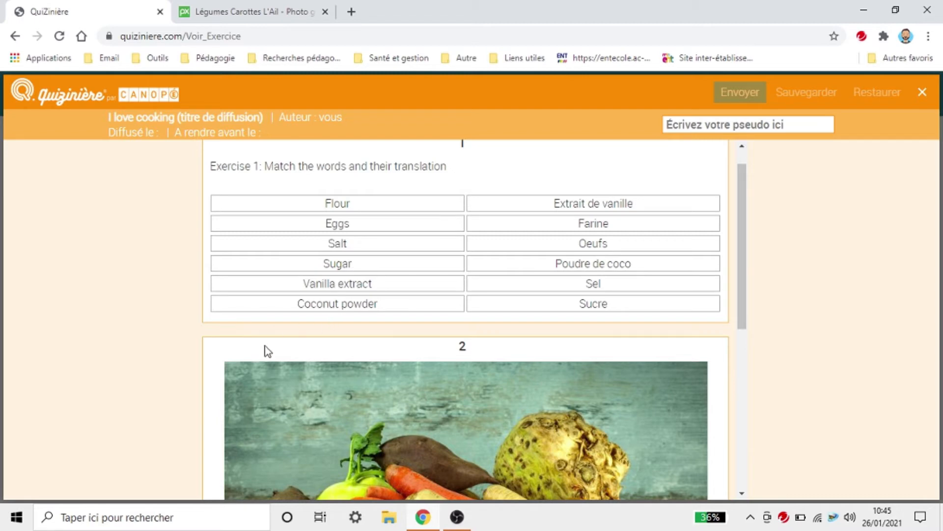
pyautogui.click(923, 92)
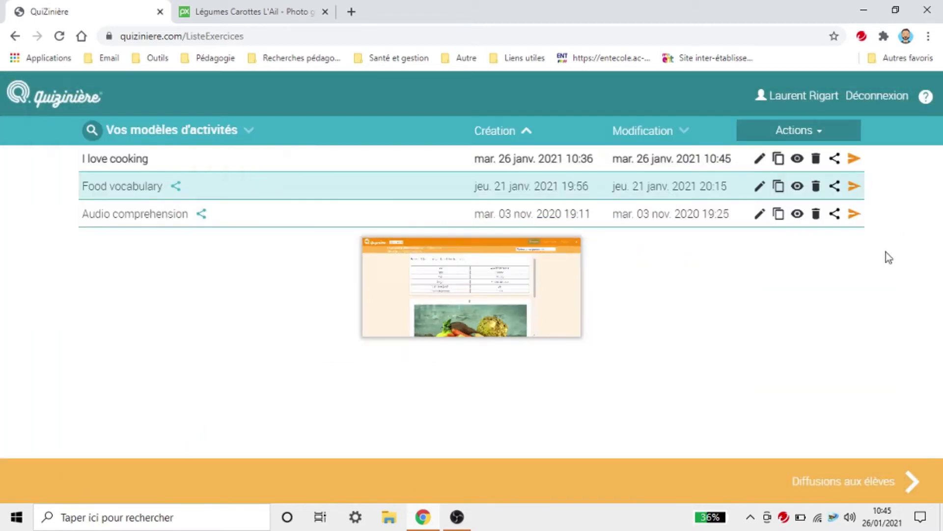
# Step: Reopen I love cooking and add a text block reading 'Exercise 2: Tick the correct answers'
pyautogui.click(760, 159)
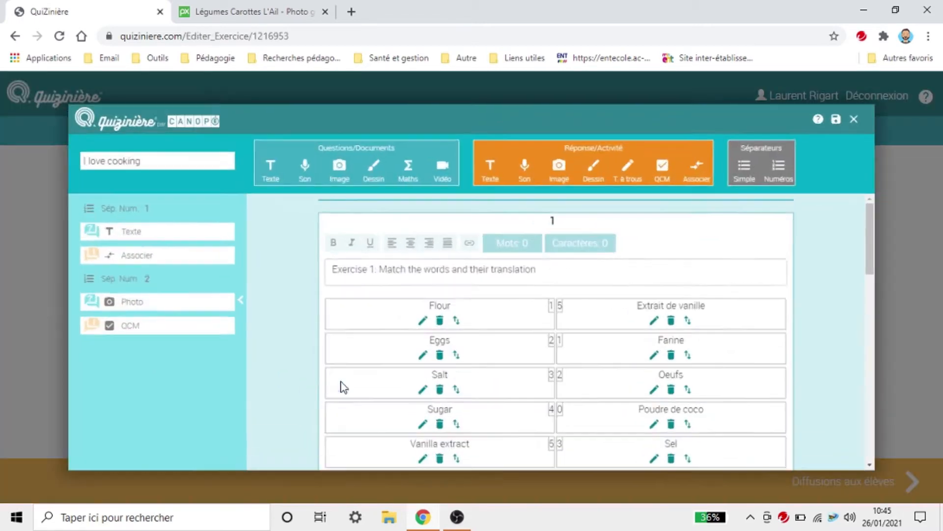
pyautogui.scroll(-4, 439, 298)
pyautogui.scroll(-8, 437, 297)
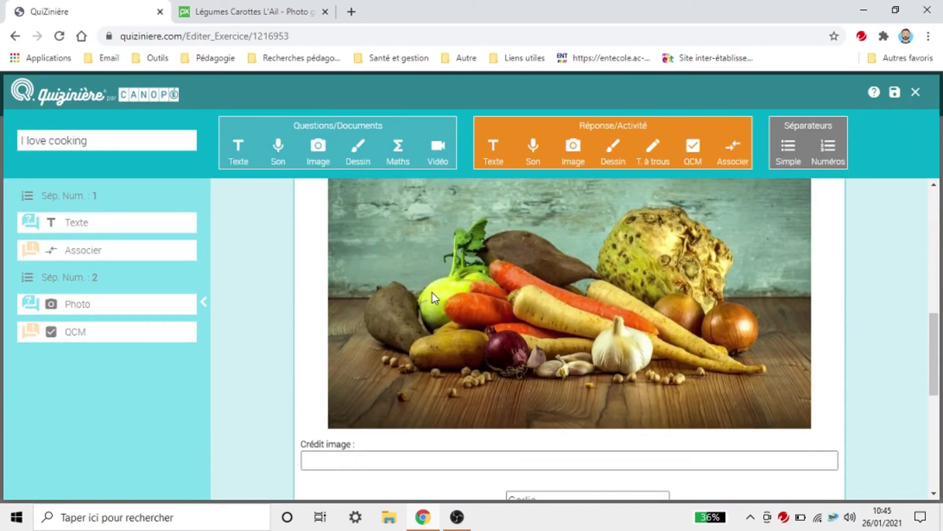
pyautogui.scroll(5, 431, 298)
pyautogui.scroll(2, 430, 298)
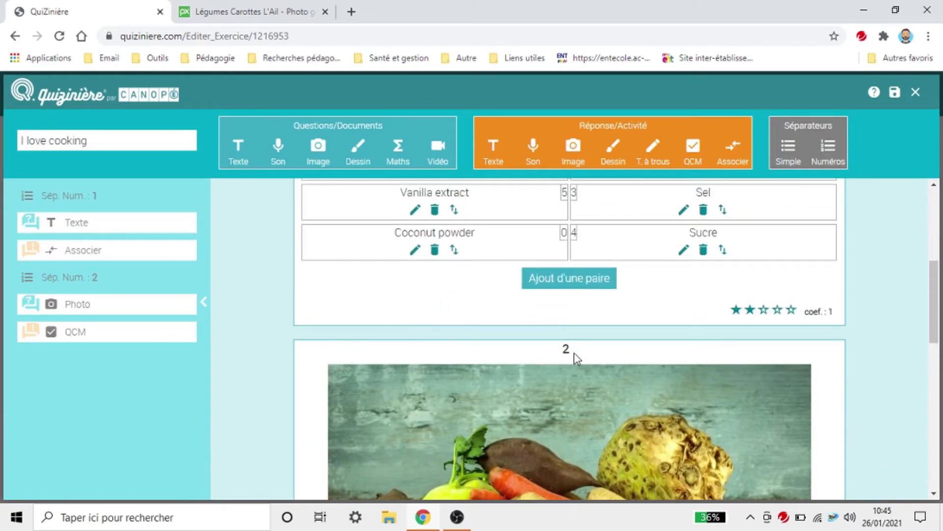
pyautogui.click(236, 154)
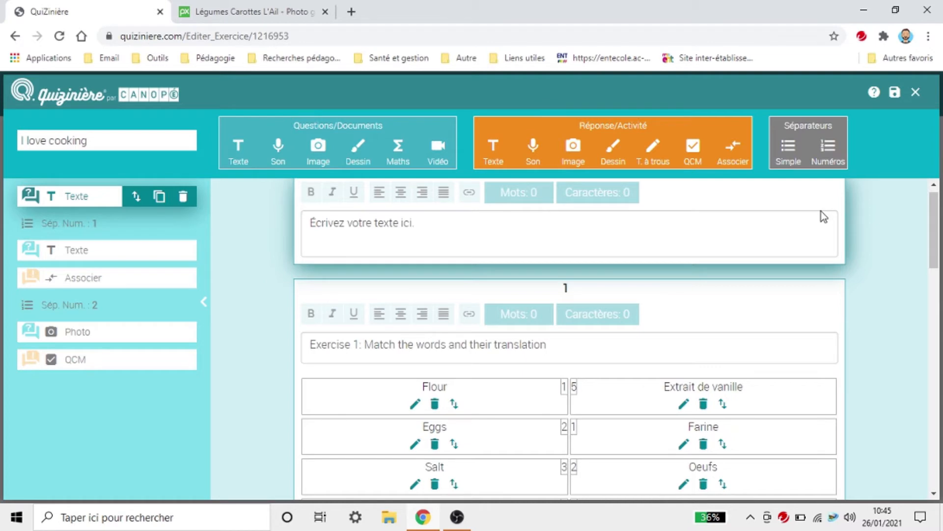
pyautogui.click(792, 236)
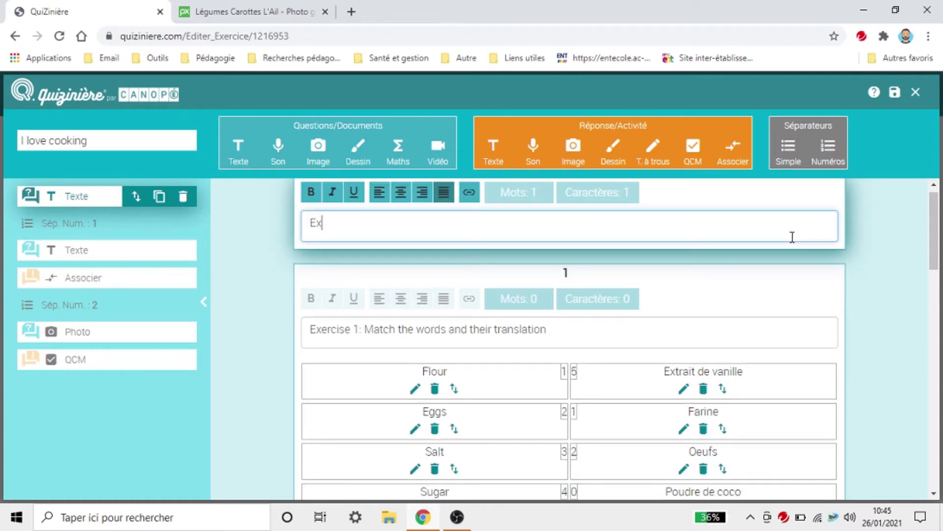
pyautogui.write('Exercise ')
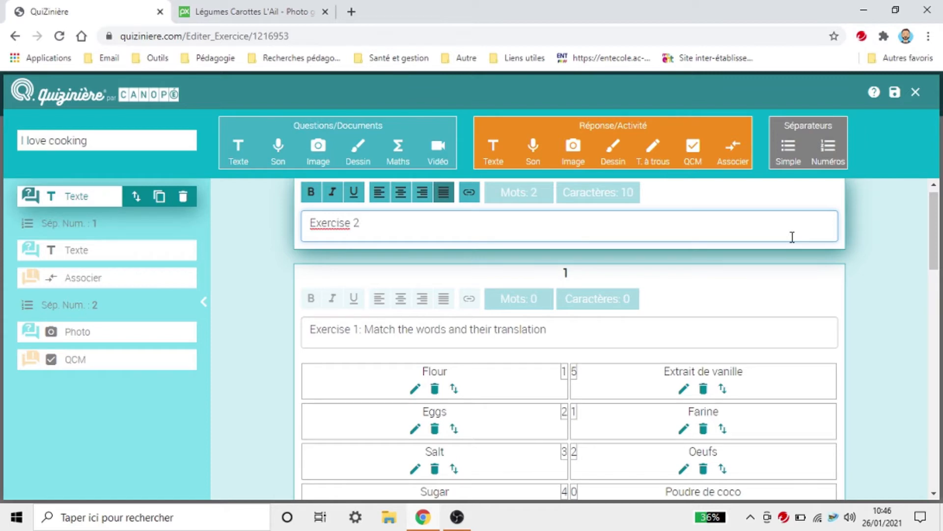
pyautogui.write('2: Tick the correct answers')
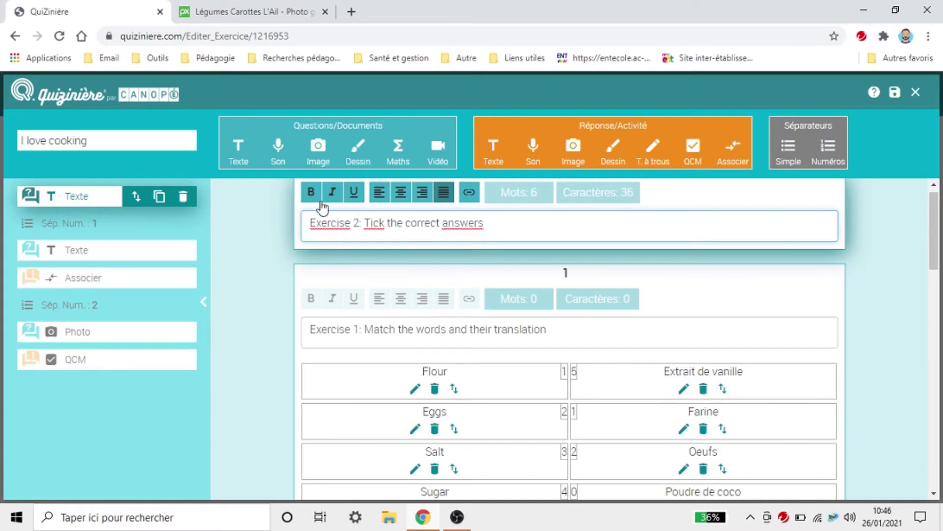
# Step: Format the Exercise 2 heading as centred and underlined
pyautogui.tripleClick(328, 225)
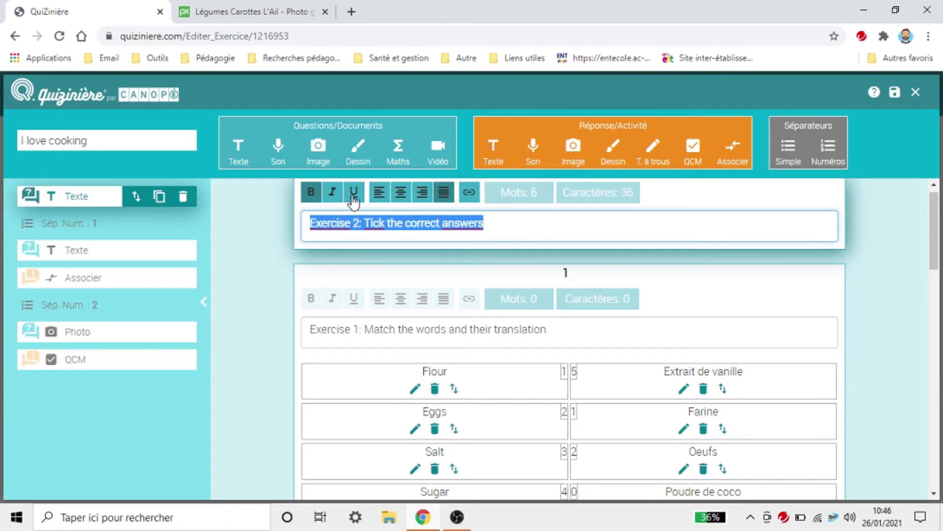
pyautogui.click(333, 194)
pyautogui.click(334, 199)
pyautogui.click(400, 197)
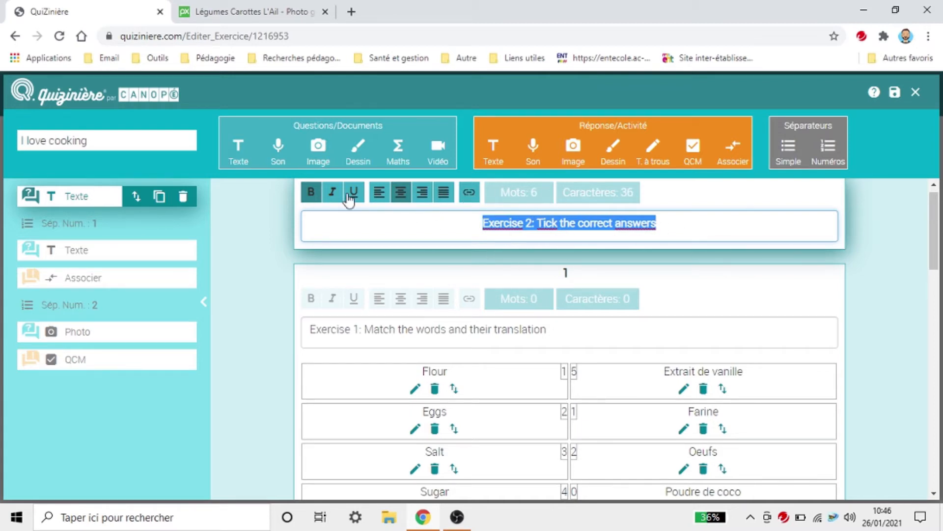
pyautogui.click(742, 237)
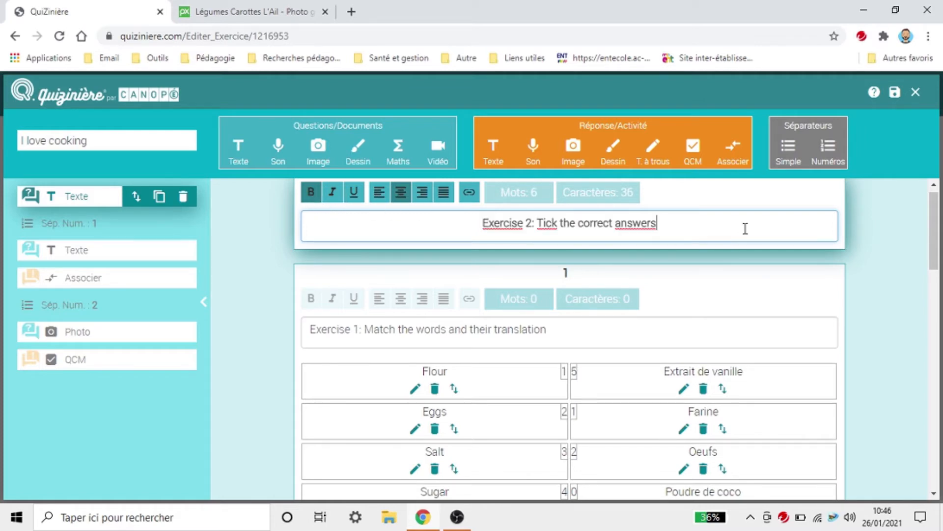
pyautogui.tripleClick(519, 216)
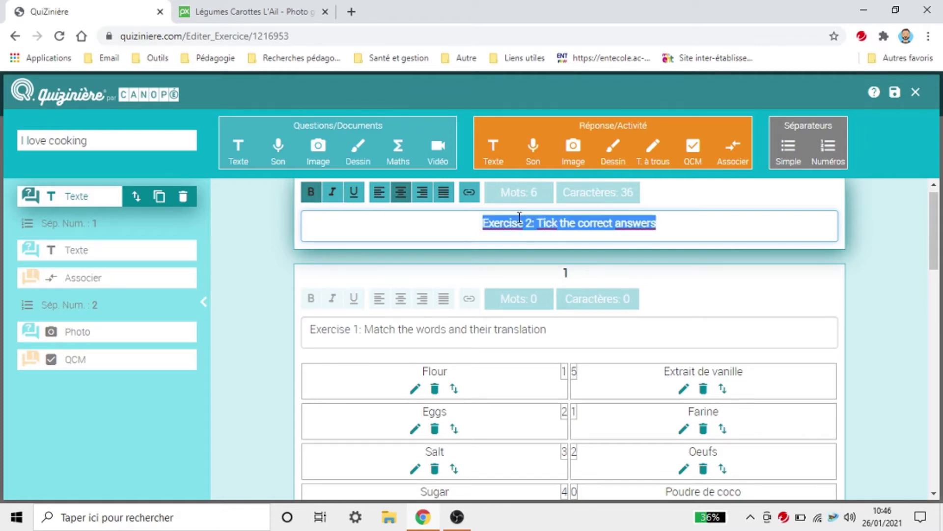
pyautogui.click(353, 192)
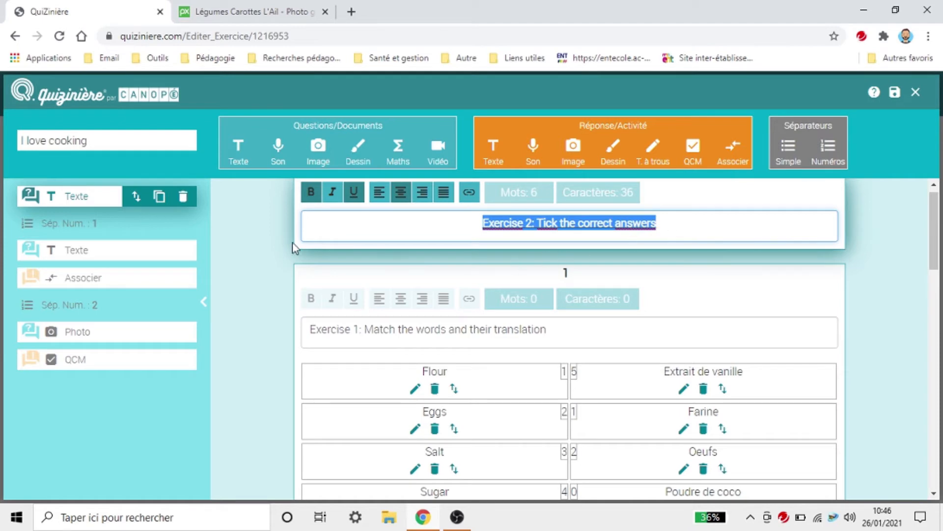
pyautogui.click(282, 223)
pyautogui.scroll(-5, 305, 360)
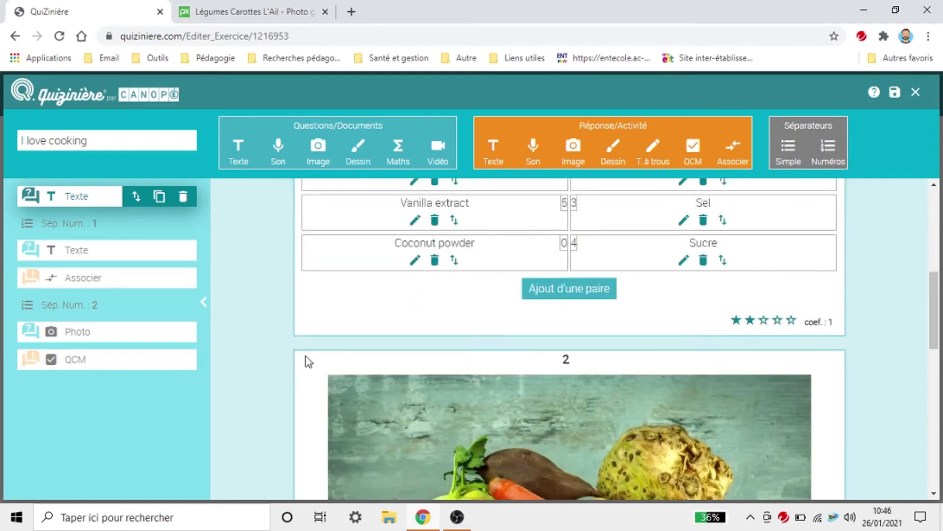
pyautogui.scroll(6, 307, 350)
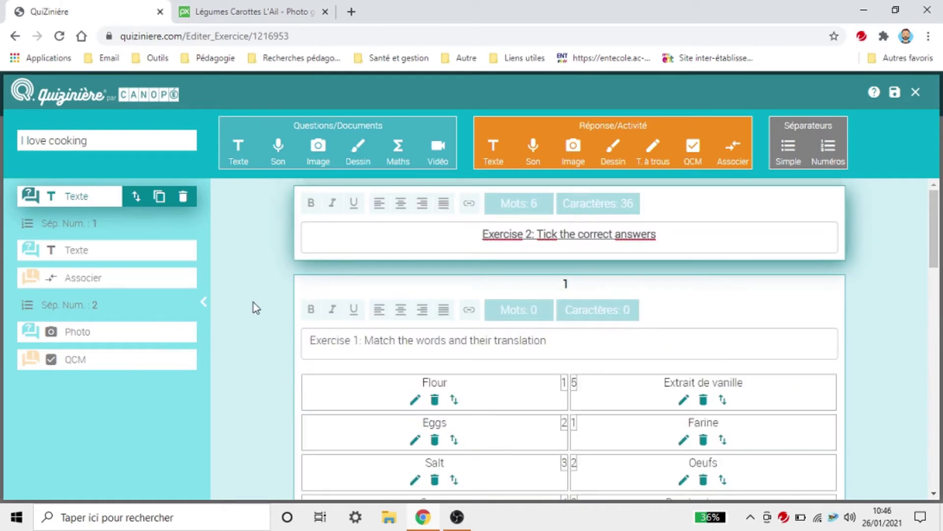
pyautogui.click(552, 233)
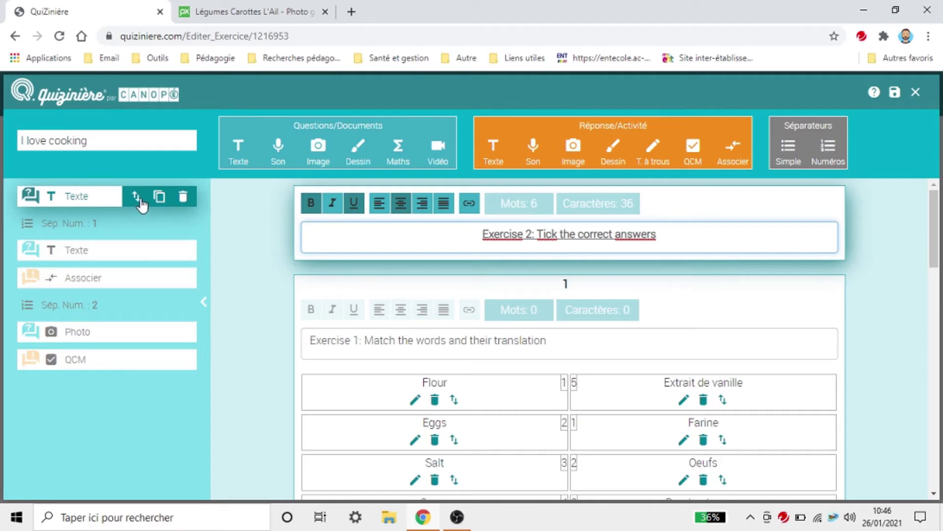
# Step: Move the Exercise 2 heading under separator 2, make the Exercise 1 heading bold and centred, and save
pyautogui.moveTo(135, 199); pyautogui.dragTo(136, 308)
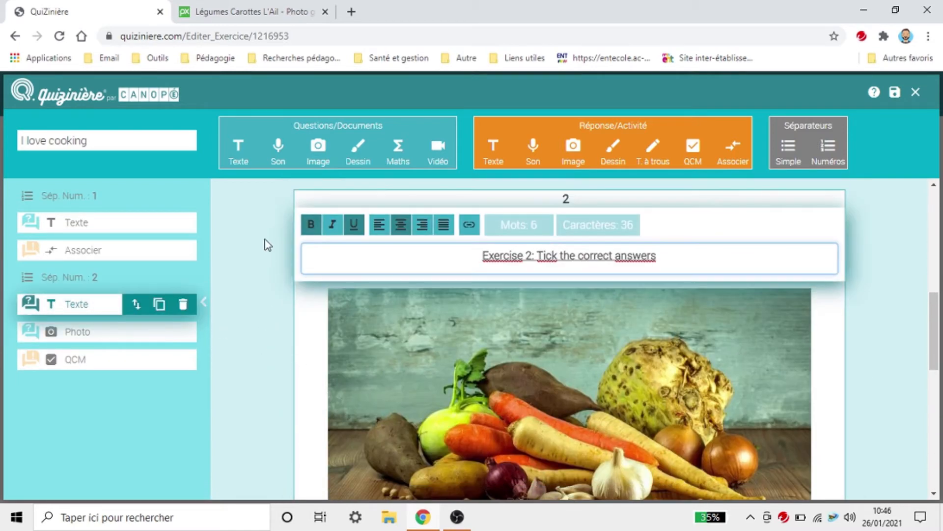
pyautogui.scroll(4, 233, 337)
pyautogui.click(101, 222)
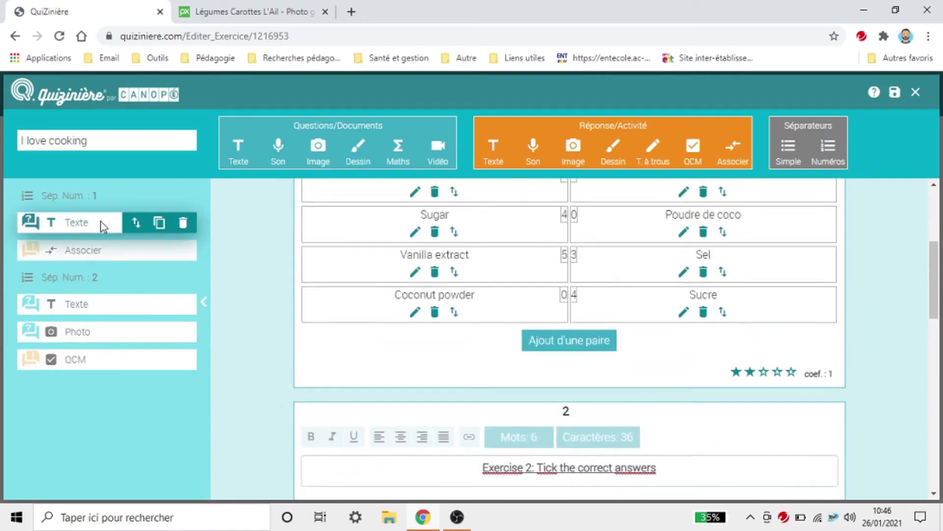
pyautogui.click(510, 221)
pyautogui.hotkey('ctrl', 'a')
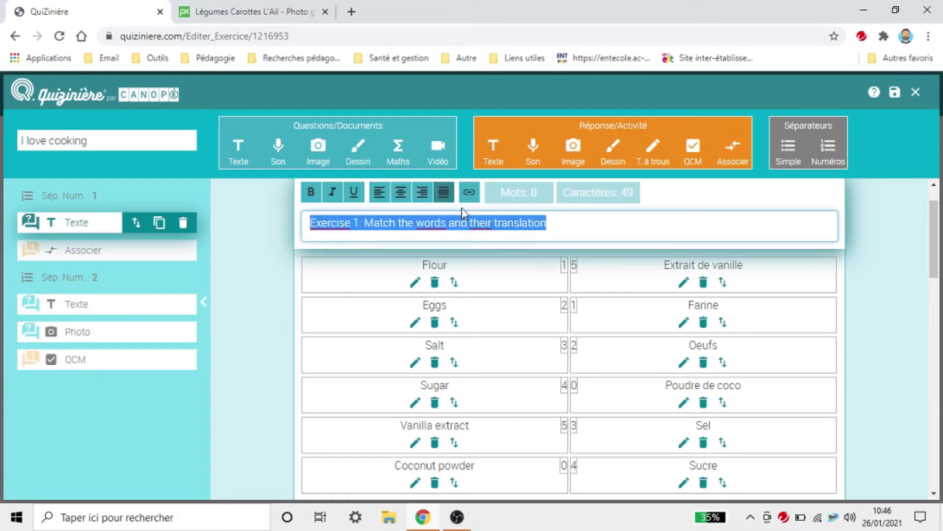
pyautogui.click(309, 194)
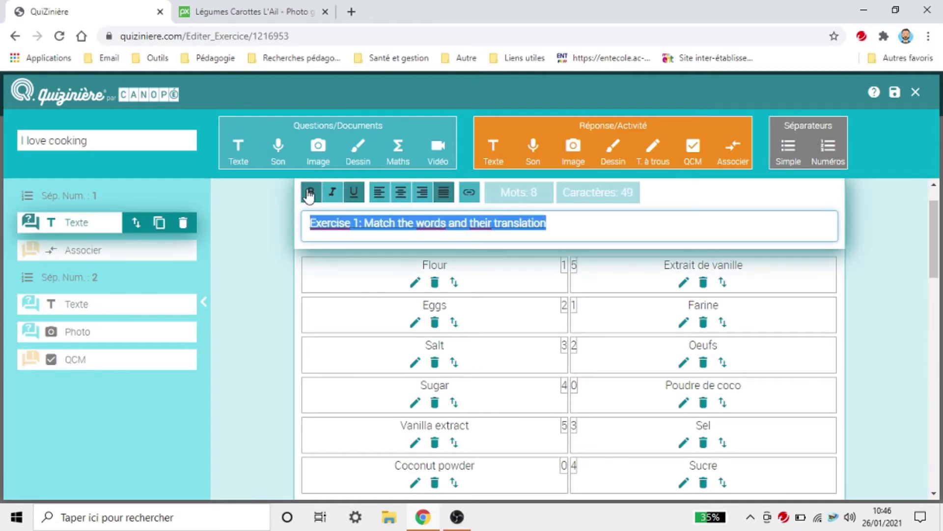
pyautogui.click(401, 192)
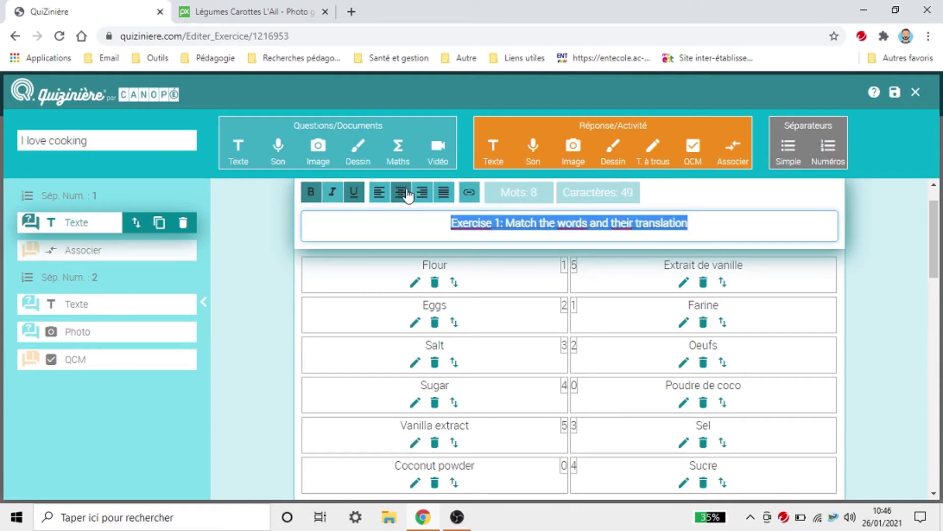
pyautogui.click(871, 206)
pyautogui.click(895, 92)
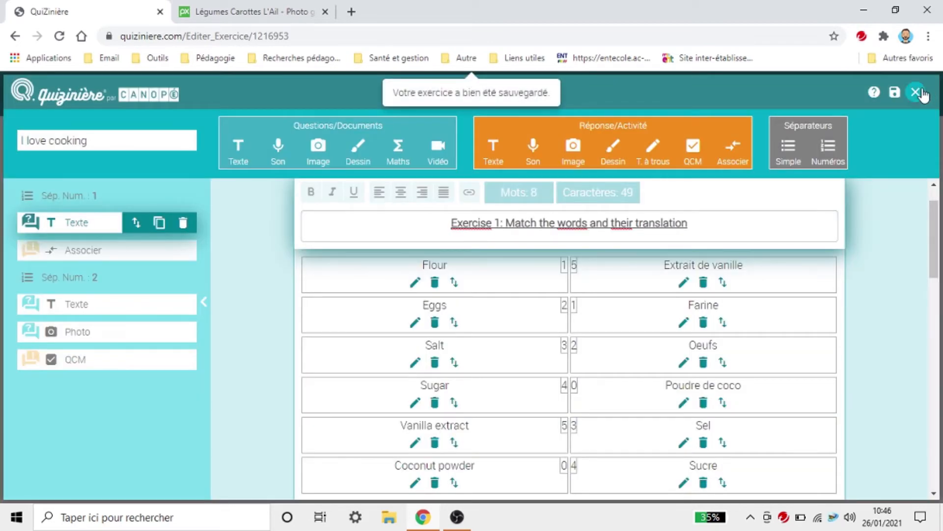
# Step: Close the editor and scroll through the student preview of I love cooking
pyautogui.click(916, 92)
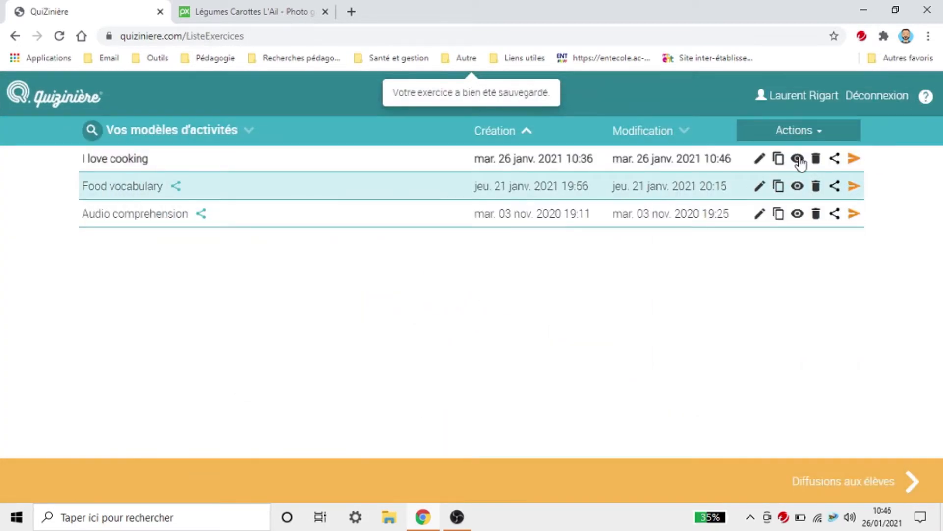
pyautogui.click(798, 159)
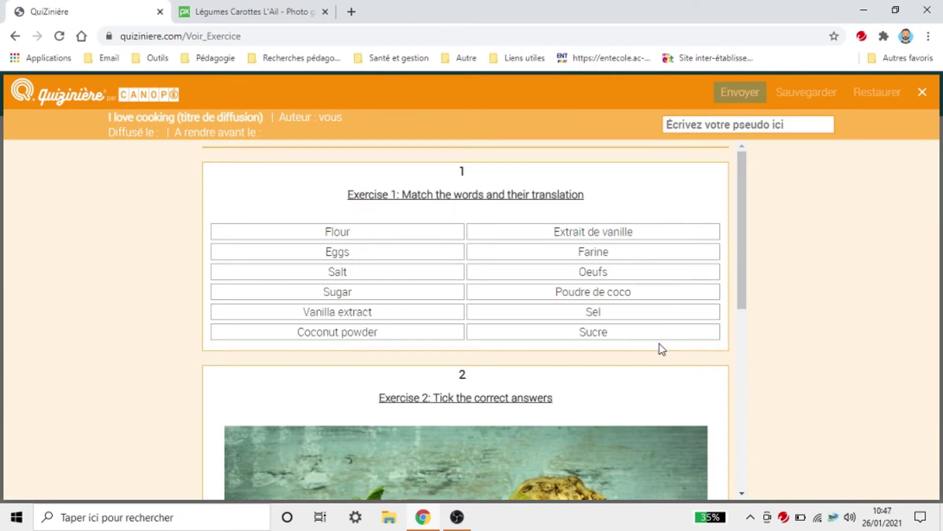
pyautogui.scroll(-8, 660, 344)
pyautogui.scroll(8, 659, 346)
pyautogui.scroll(-8, 658, 346)
pyautogui.scroll(8, 661, 352)
pyautogui.click(922, 92)
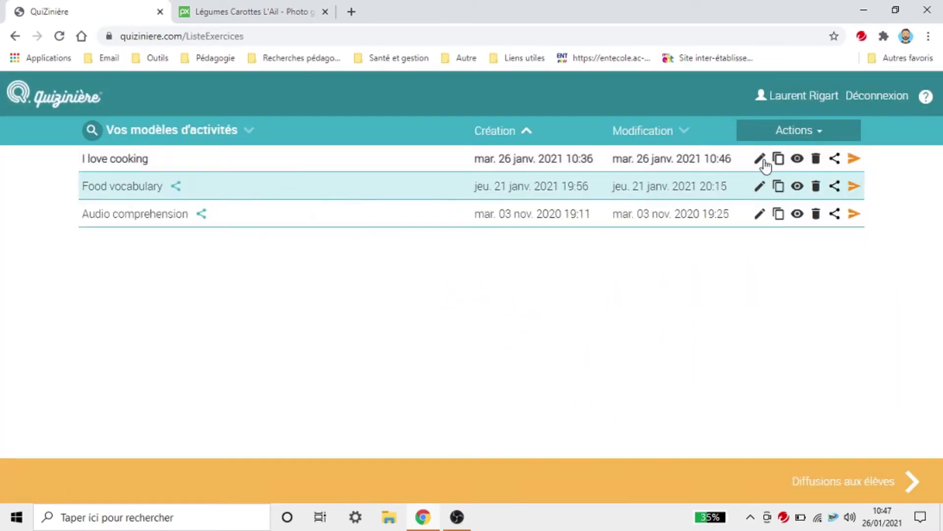
# Step: Reopen the exercise for editing and add a separator at its start
pyautogui.click(762, 162)
pyautogui.scroll(-5, 388, 236)
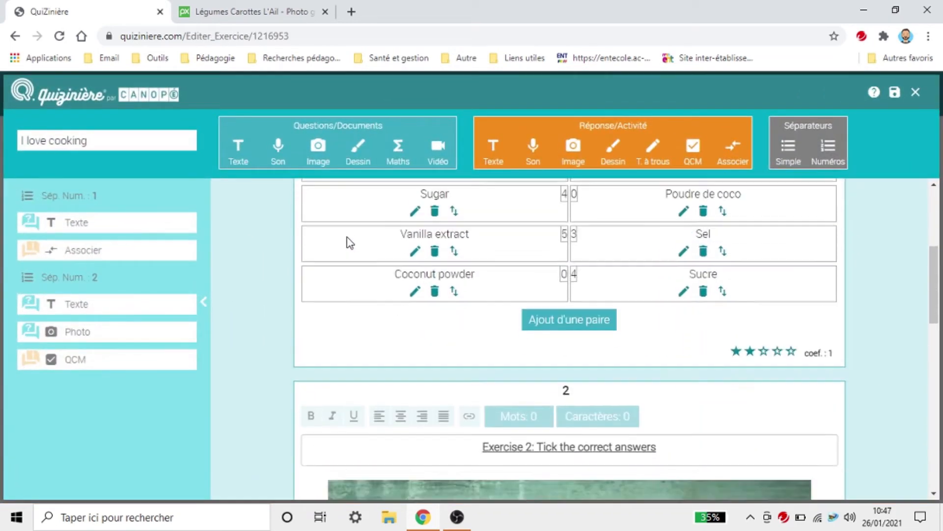
pyautogui.scroll(-12, 349, 242)
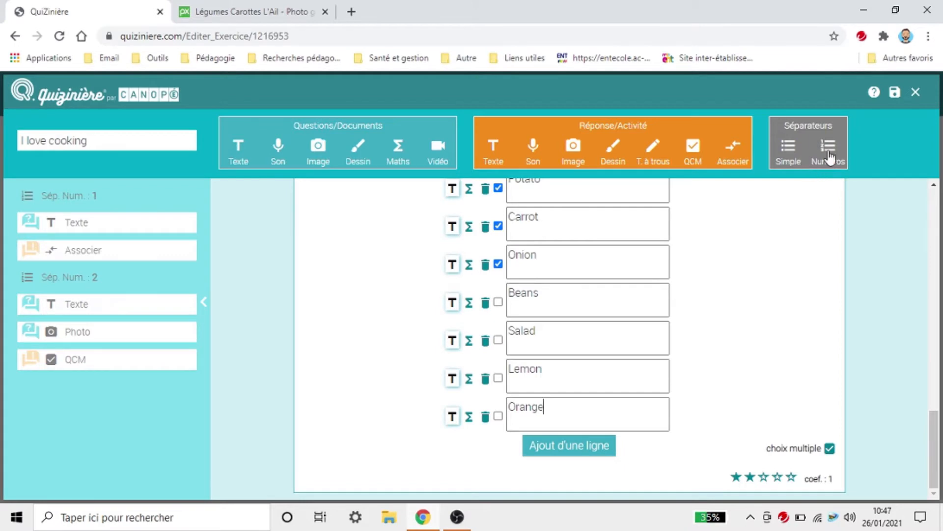
pyautogui.click(789, 159)
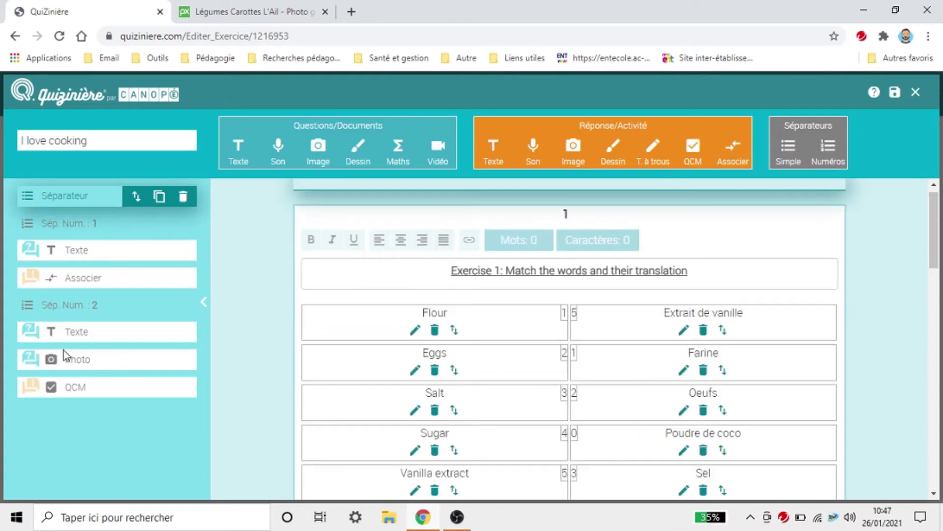
# Step: Move the new separator to the exercise end and delete numbered separators 1 and 2
pyautogui.moveTo(132, 197); pyautogui.dragTo(131, 417)
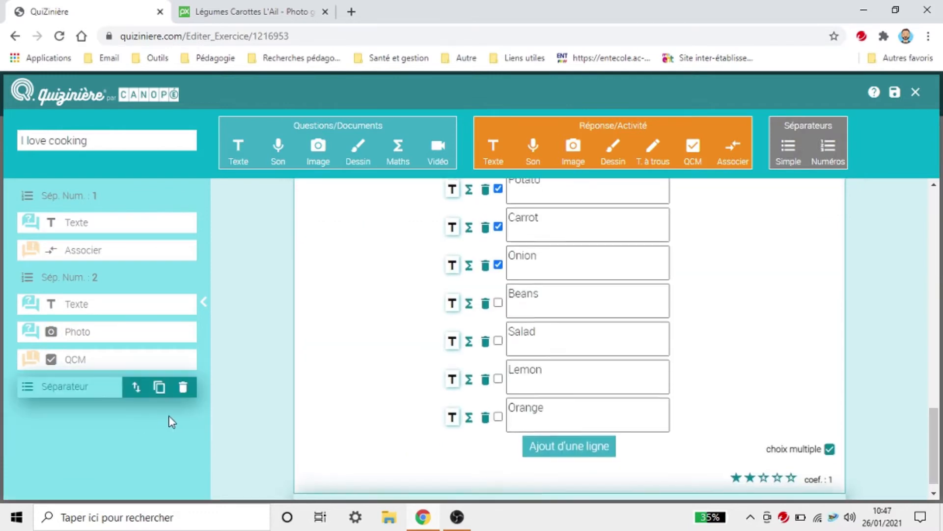
pyautogui.click(94, 276)
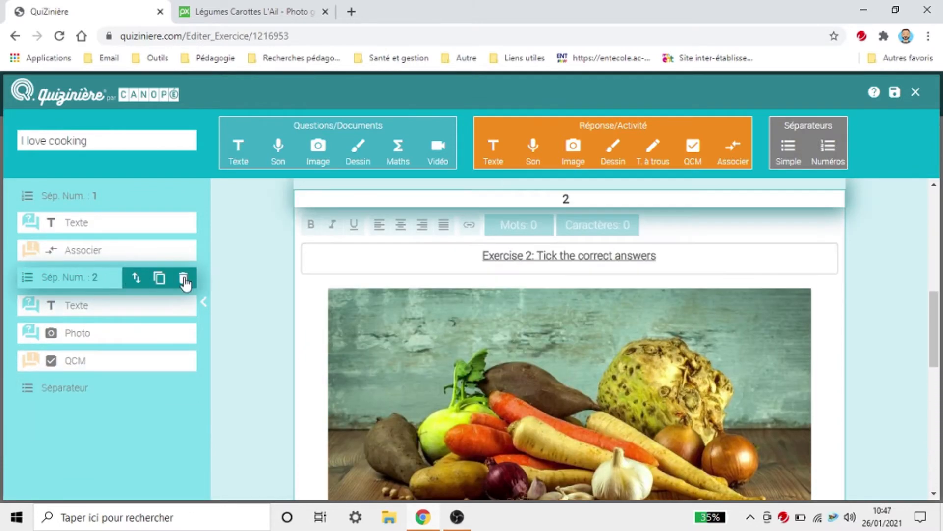
pyautogui.click(183, 278)
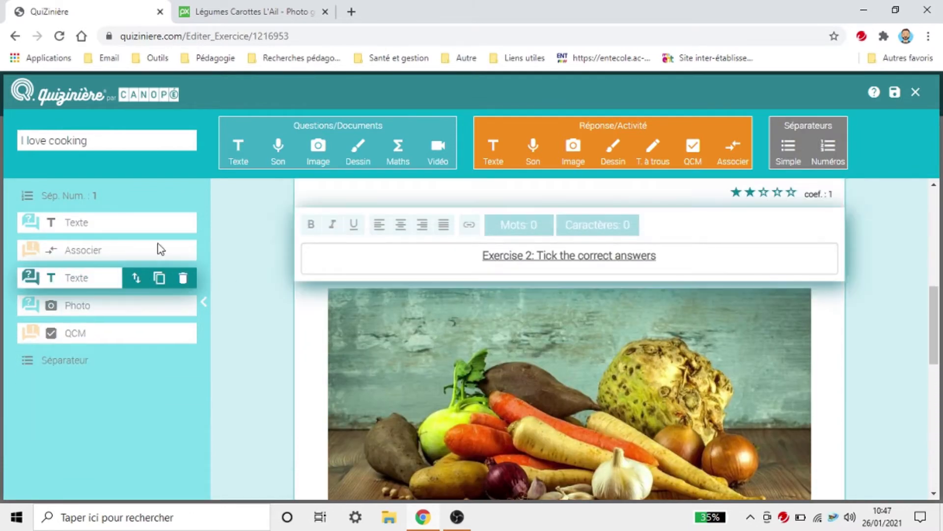
pyautogui.click(104, 195)
pyautogui.click(182, 198)
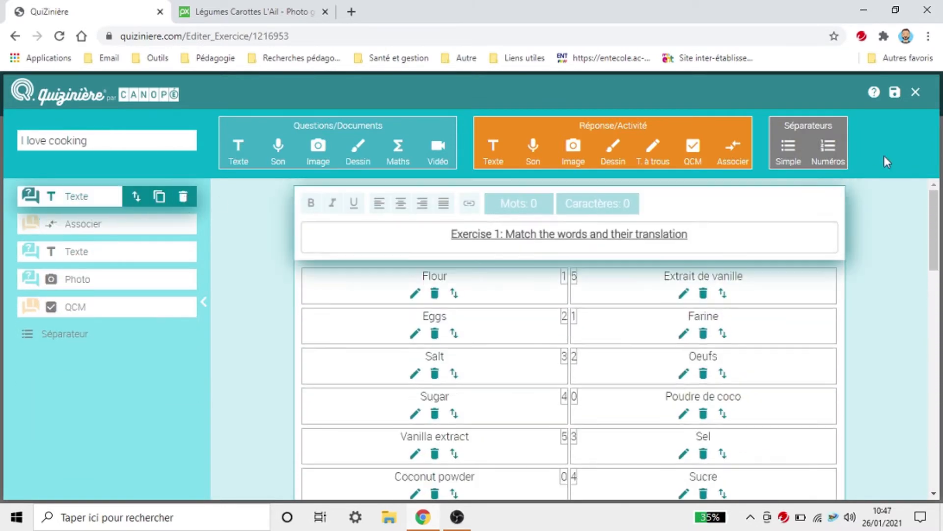
# Step: Add two plain separators, placing one after the heading and one below the matching exercise
pyautogui.click(788, 148)
pyautogui.click(789, 148)
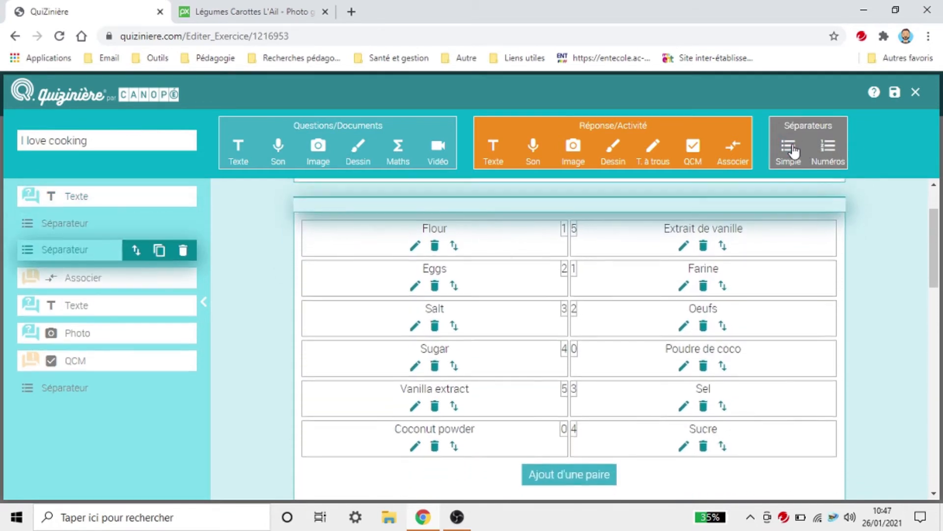
pyautogui.moveTo(134, 252); pyautogui.dragTo(128, 284)
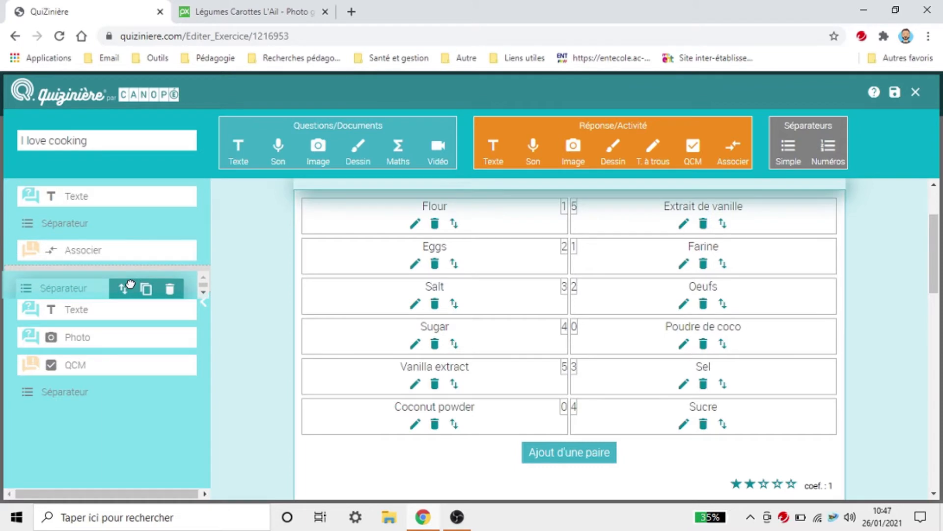
pyautogui.moveTo(157, 228)
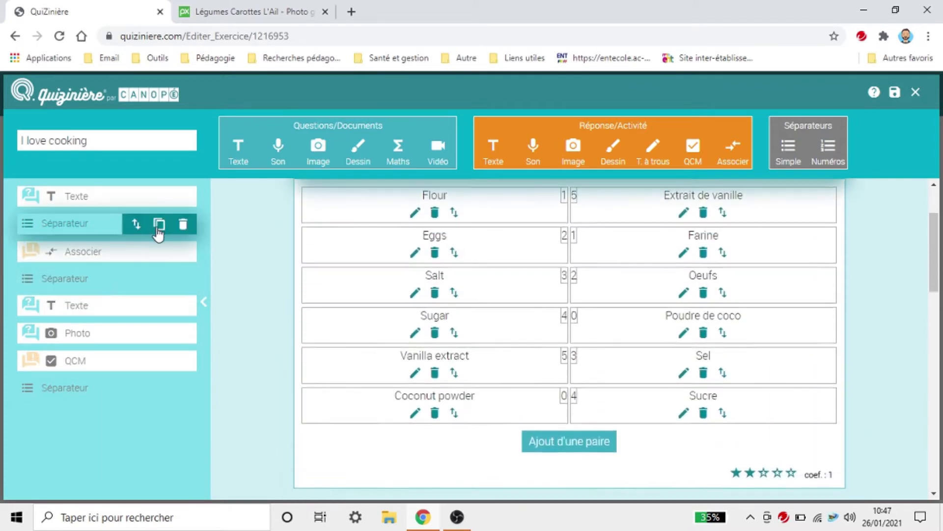
# Step: Delete the separator under the Exercise 1 heading, save, and return to the exercise list
pyautogui.click(184, 224)
pyautogui.click(895, 92)
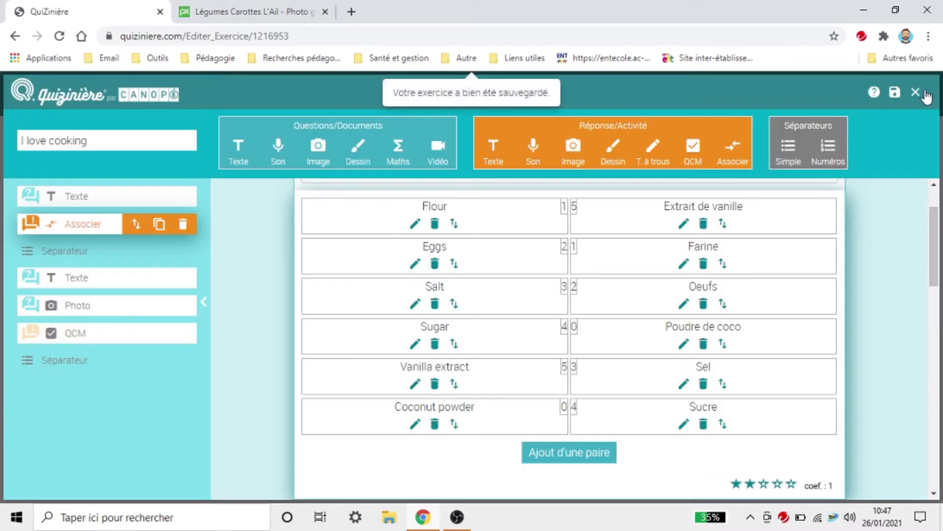
pyautogui.click(916, 92)
# Step: Check the I love cooking student preview, then reopen the exercise for editing
pyautogui.click(797, 159)
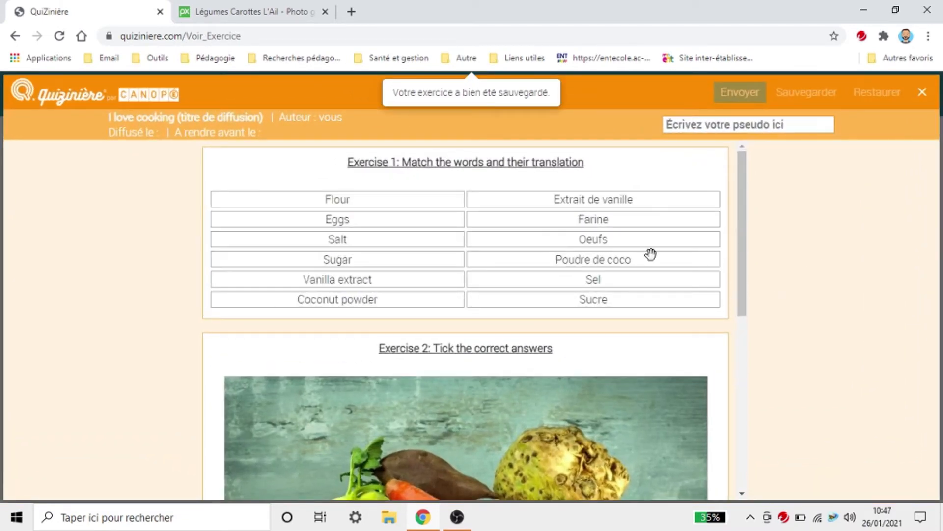
pyautogui.scroll(-7, 651, 253)
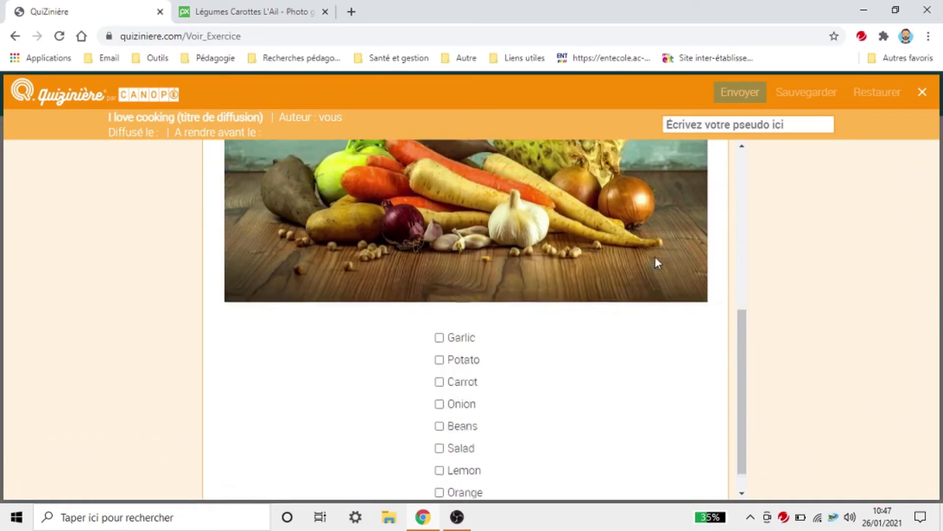
pyautogui.scroll(-1, 657, 262)
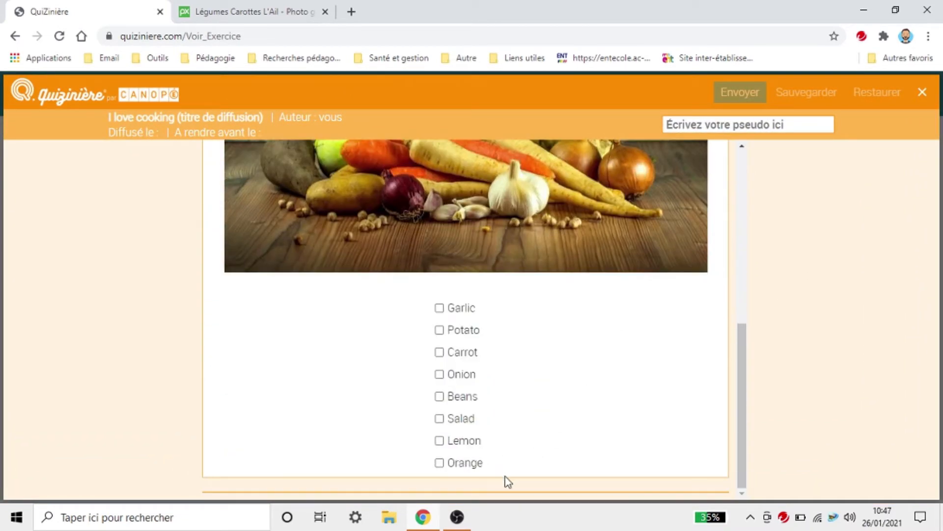
pyautogui.click(922, 92)
pyautogui.click(759, 159)
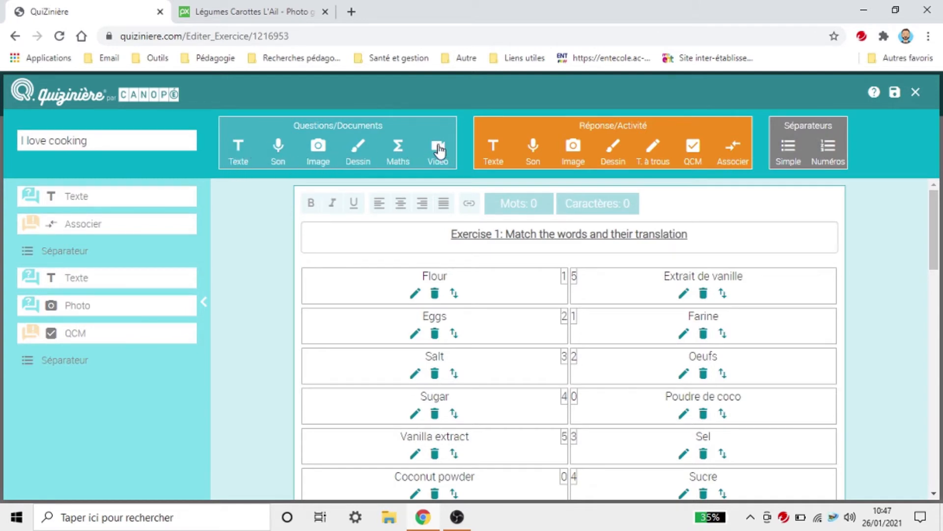
# Step: Add an audio block at the exercise end and record a 6-second clip into it
pyautogui.click(279, 151)
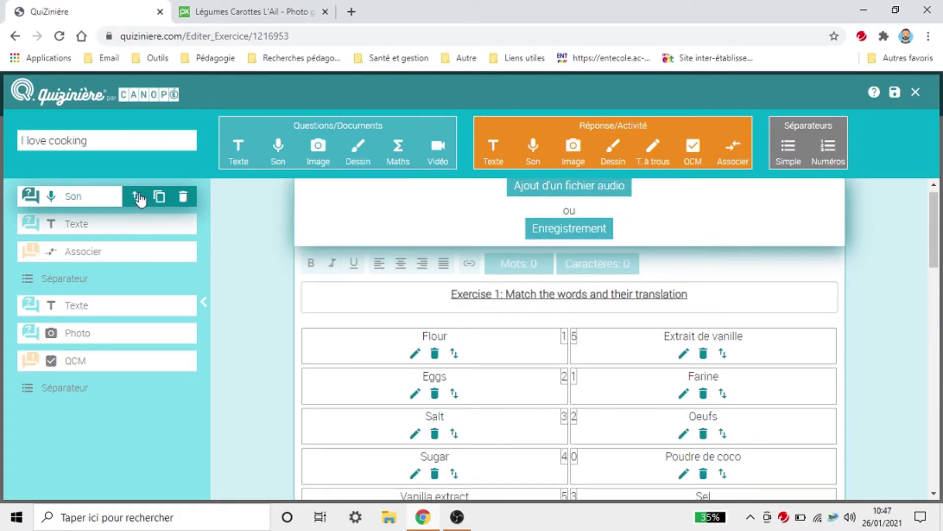
pyautogui.moveTo(140, 199); pyautogui.dragTo(129, 442)
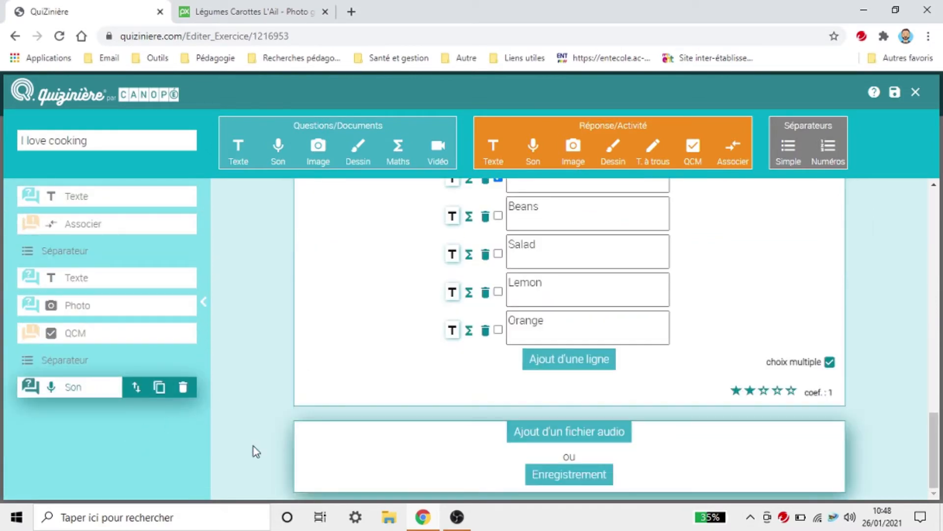
pyautogui.click(568, 476)
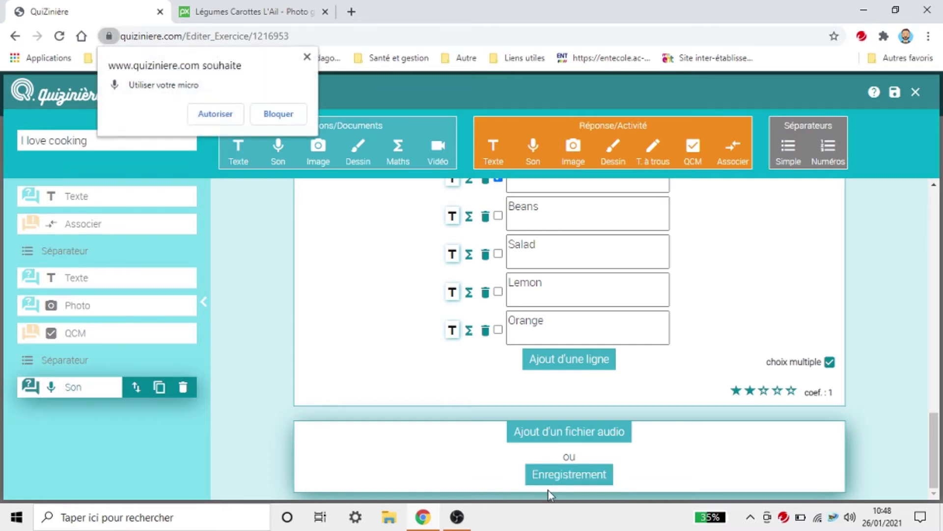
pyautogui.click(208, 115)
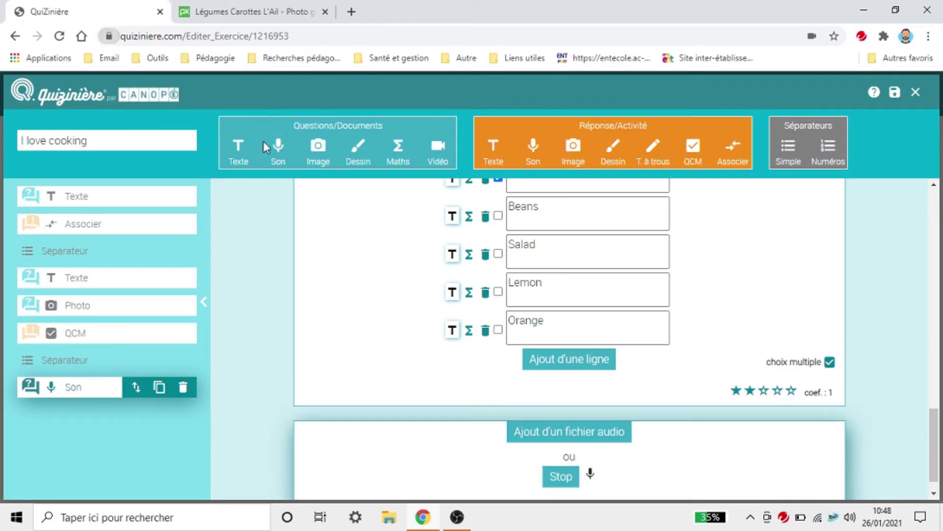
pyautogui.scroll(-1, 843, 411)
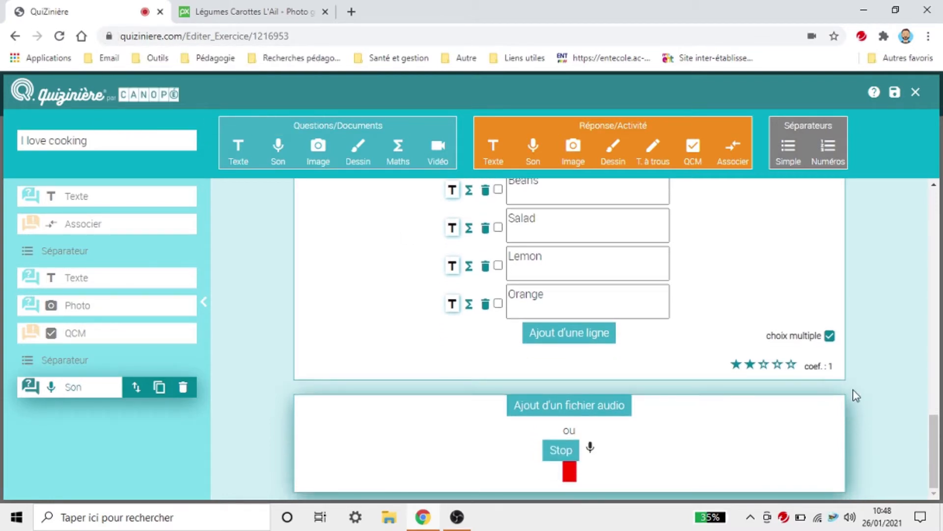
pyautogui.click(550, 455)
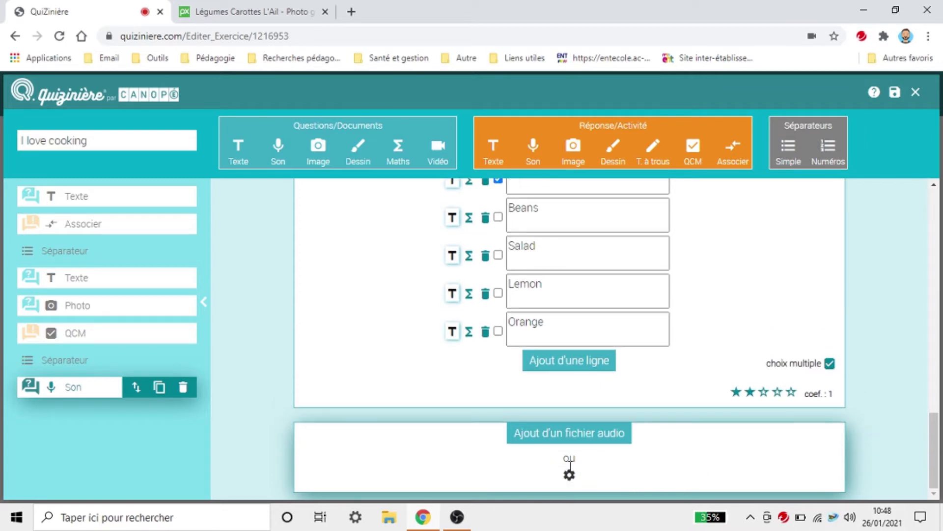
# Step: Play back the recorded clip and save the exercise
pyautogui.click(484, 448)
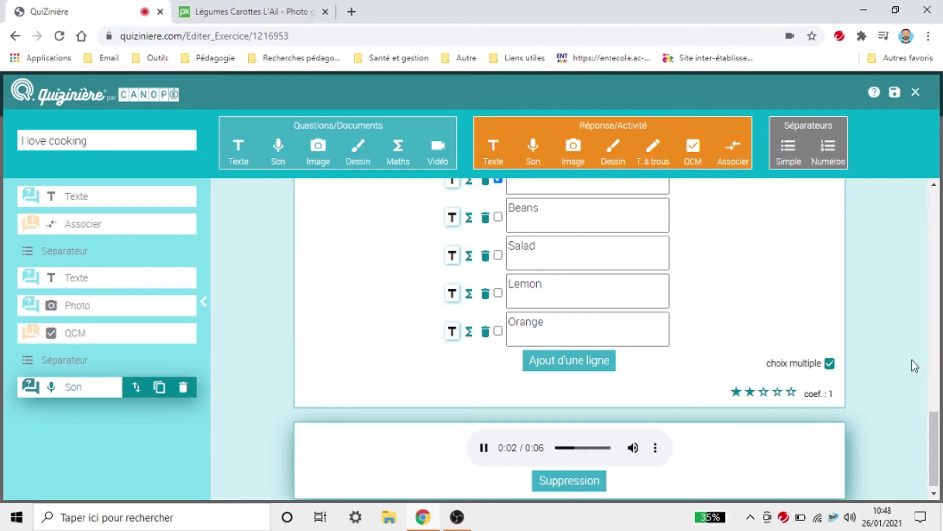
pyautogui.scroll(-1, 912, 361)
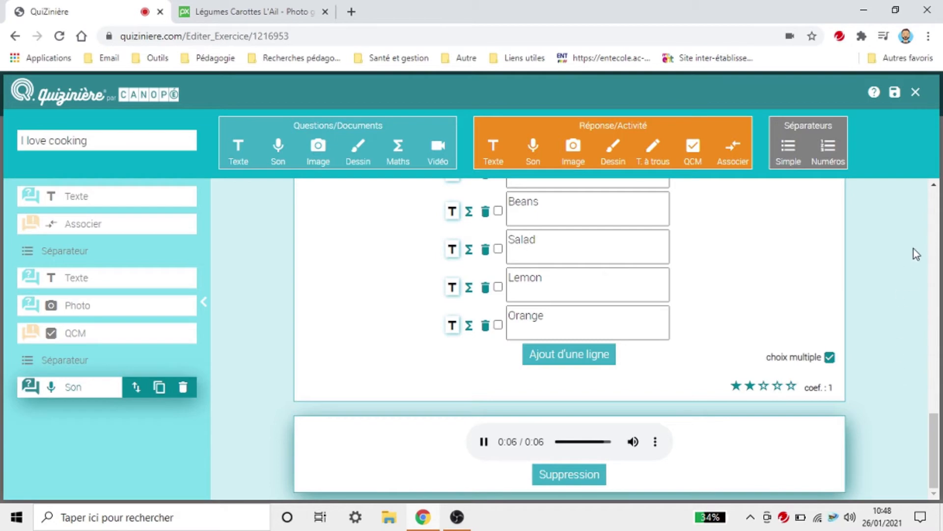
pyautogui.click(893, 92)
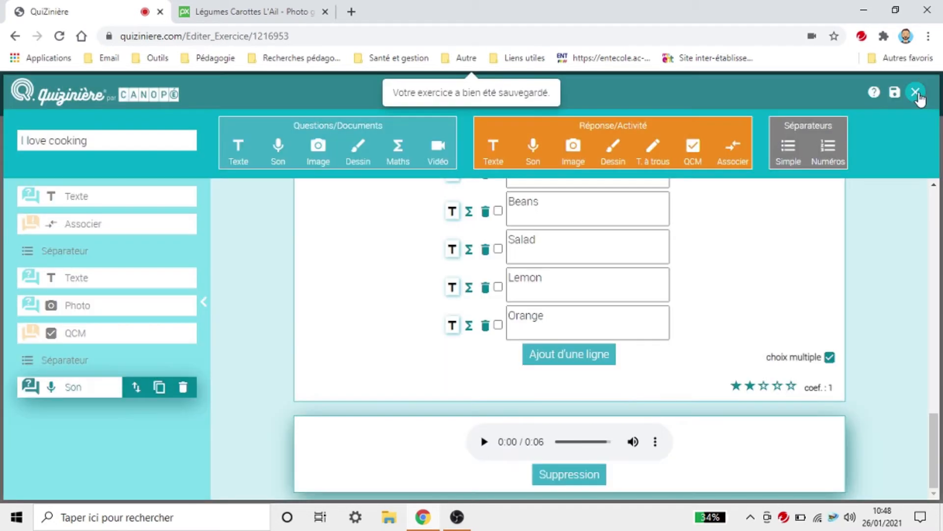
pyautogui.click(916, 92)
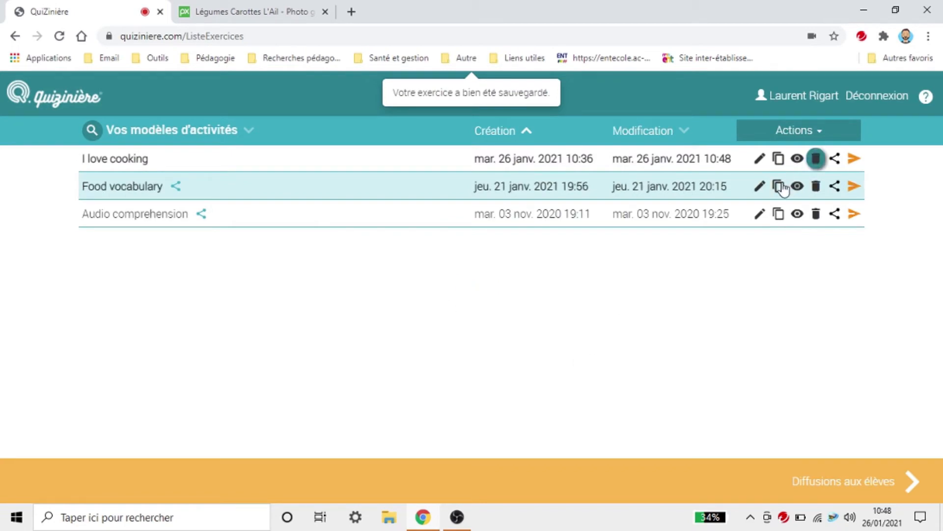
pyautogui.click(798, 158)
pyautogui.scroll(-10, 695, 280)
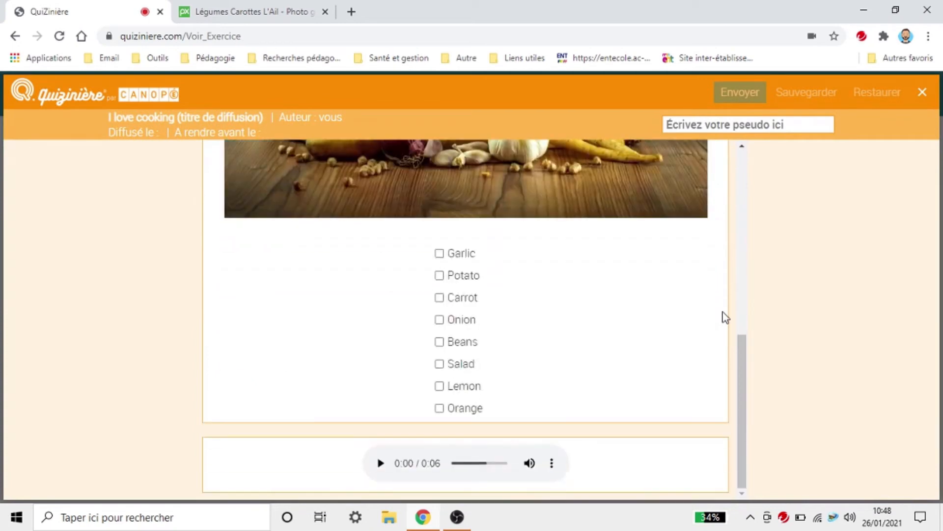
pyautogui.click(381, 463)
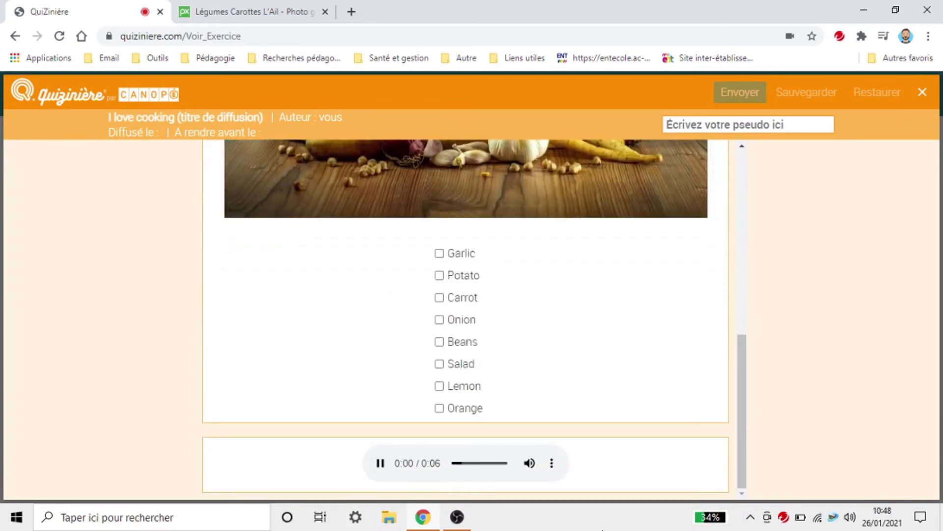
pyautogui.click(383, 463)
pyautogui.click(549, 470)
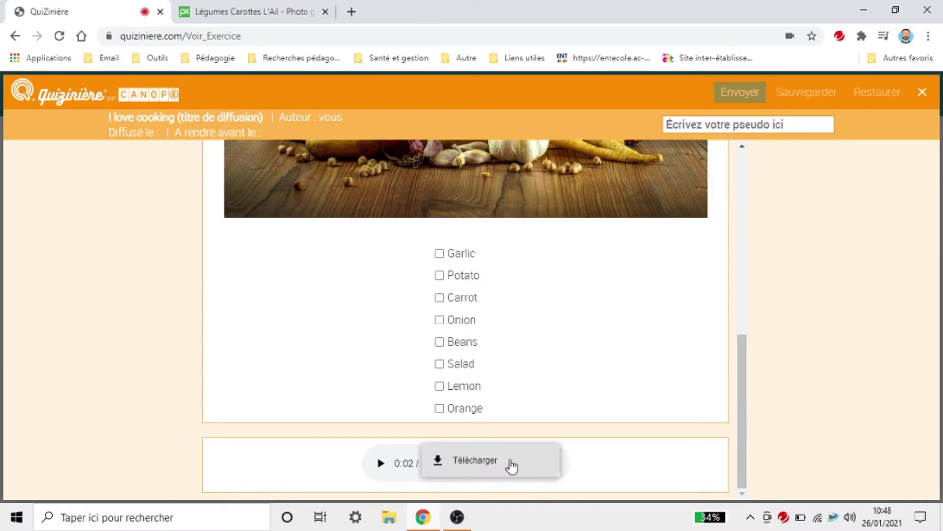
pyautogui.click(776, 400)
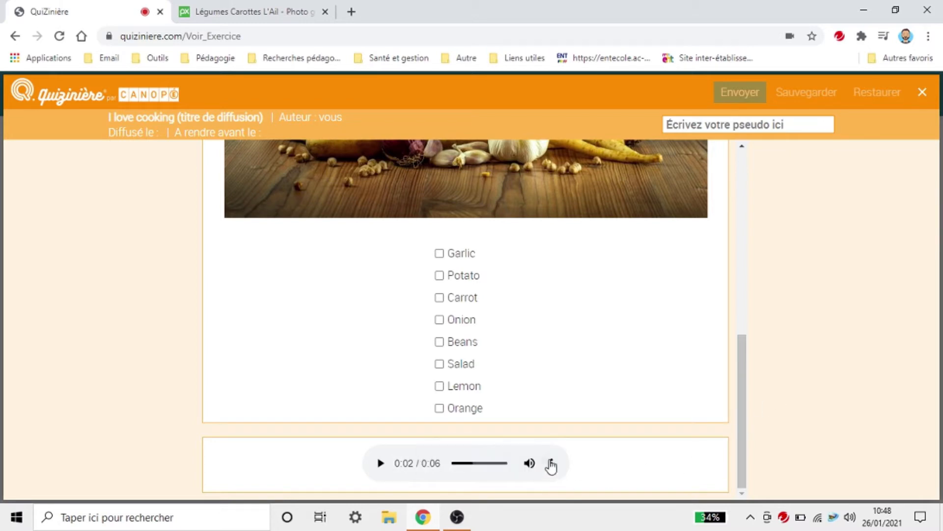
pyautogui.click(922, 93)
pyautogui.click(760, 158)
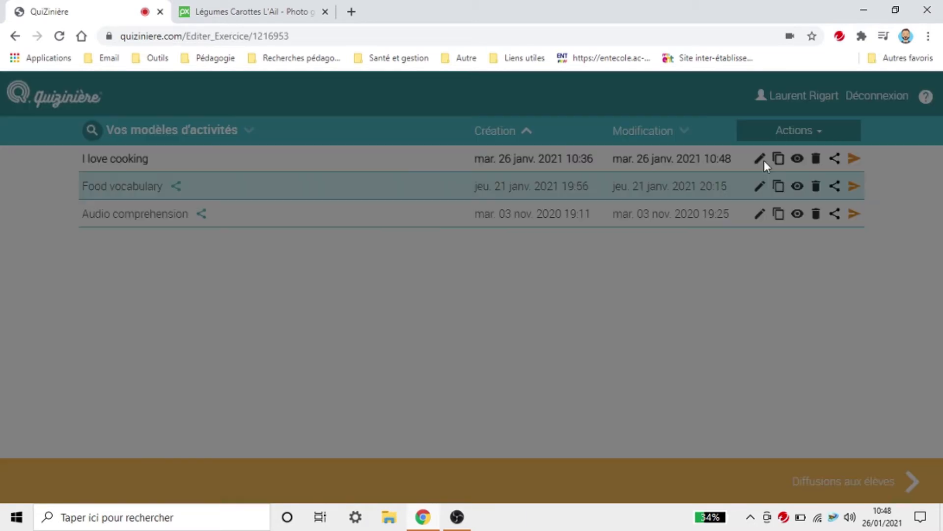
pyautogui.scroll(-20, 583, 343)
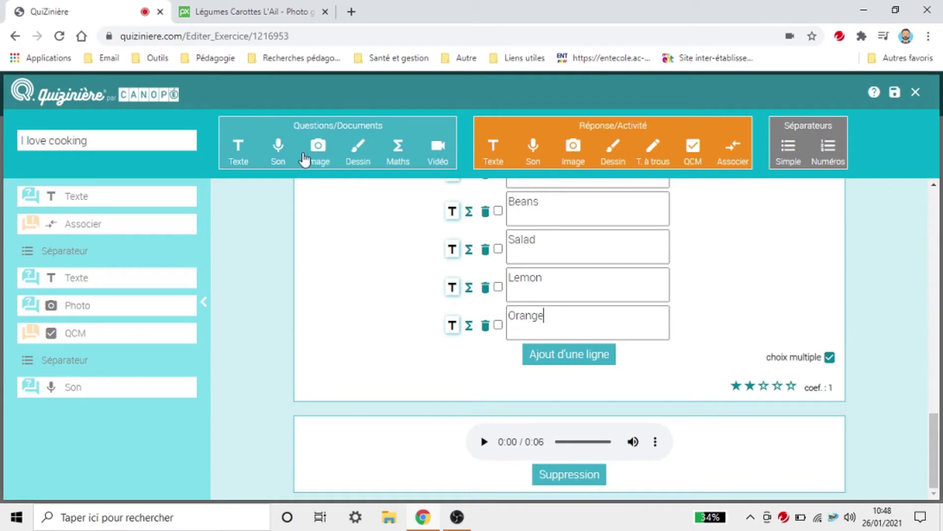
# Step: Add a Son block at the end holding the 59-second intro file from Ressources tutoriel
pyautogui.click(278, 150)
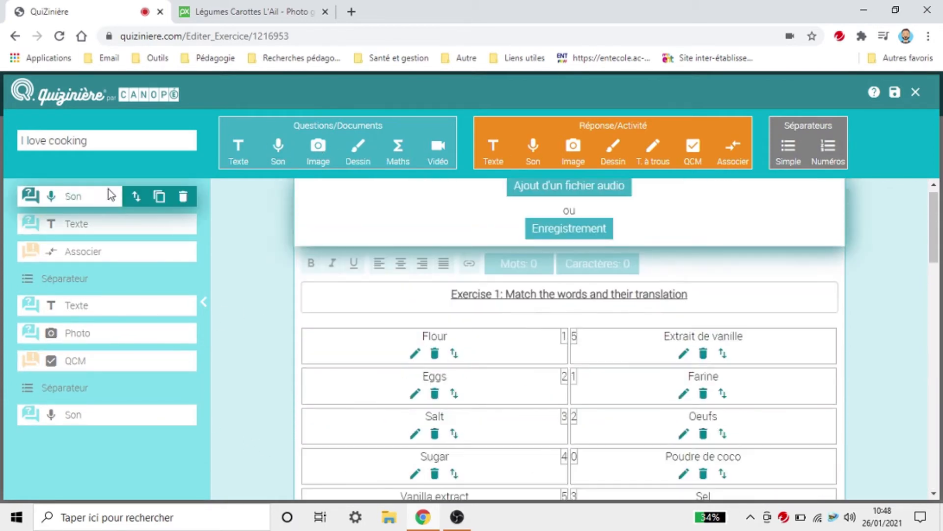
pyautogui.moveTo(135, 199); pyautogui.dragTo(135, 432)
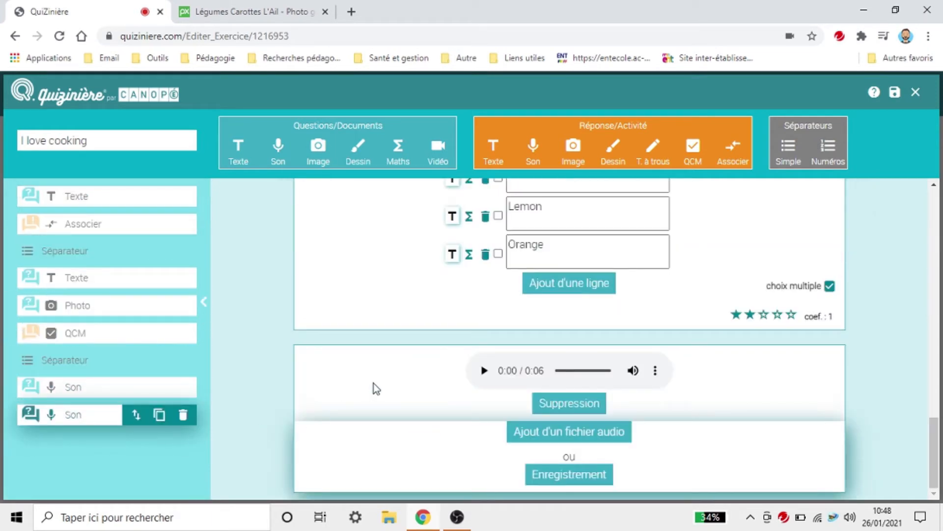
pyautogui.click(570, 433)
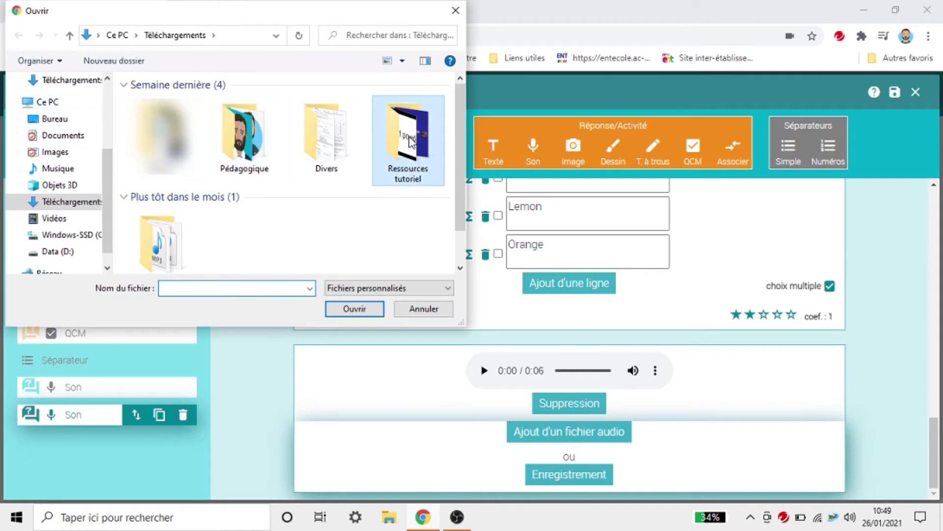
pyautogui.doubleClick(411, 142)
pyautogui.doubleClick(173, 103)
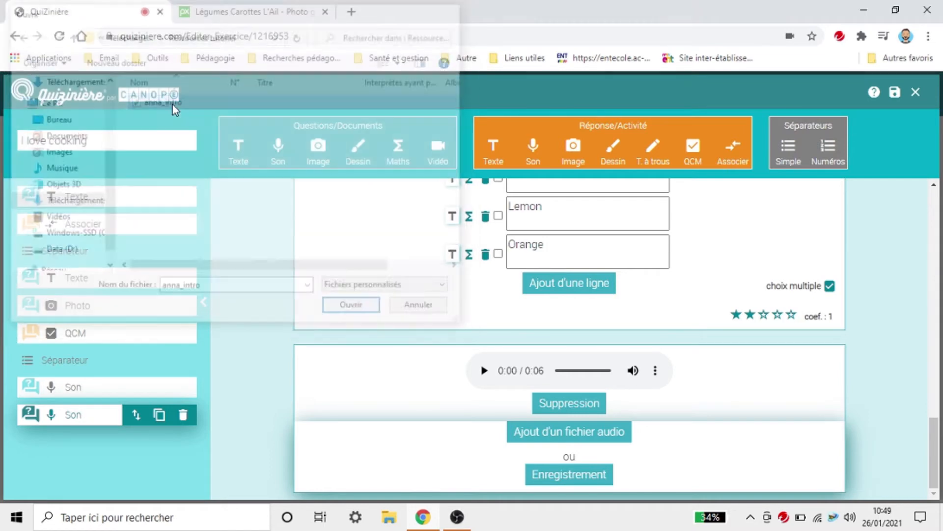
# Step: Save the exercise, close the vegetable photo tab and return to the exercise list
pyautogui.click(895, 95)
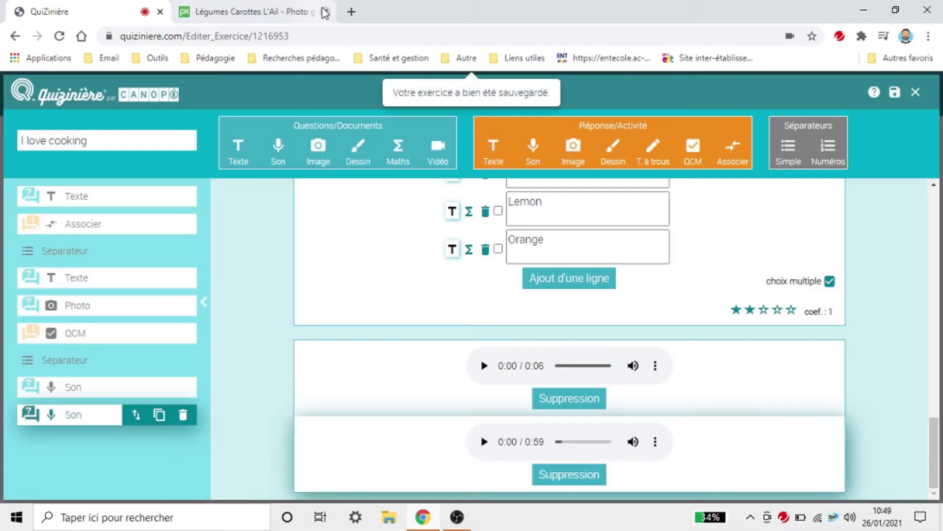
pyautogui.click(325, 11)
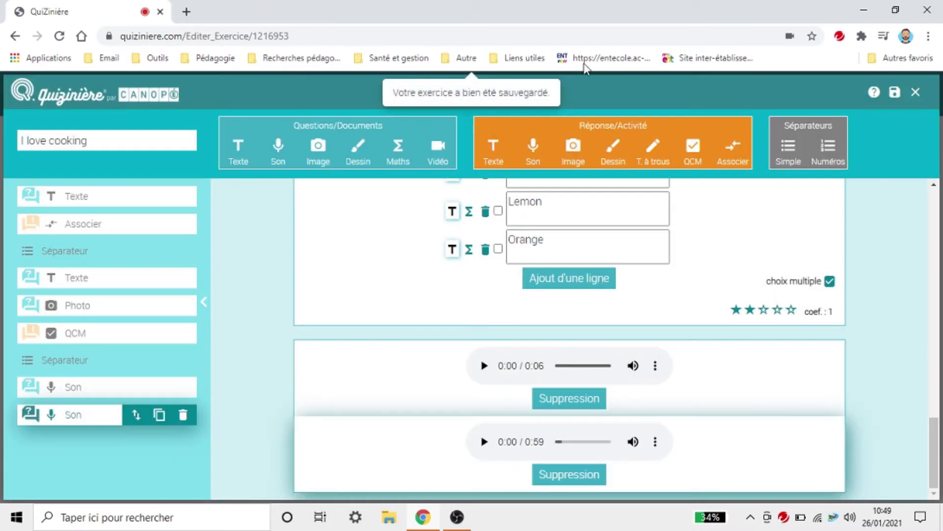
pyautogui.click(915, 92)
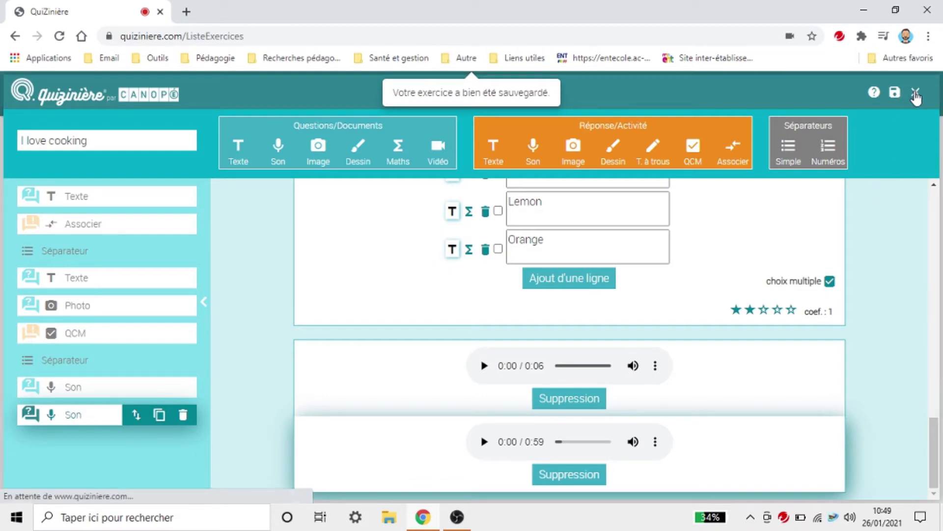
pyautogui.click(797, 158)
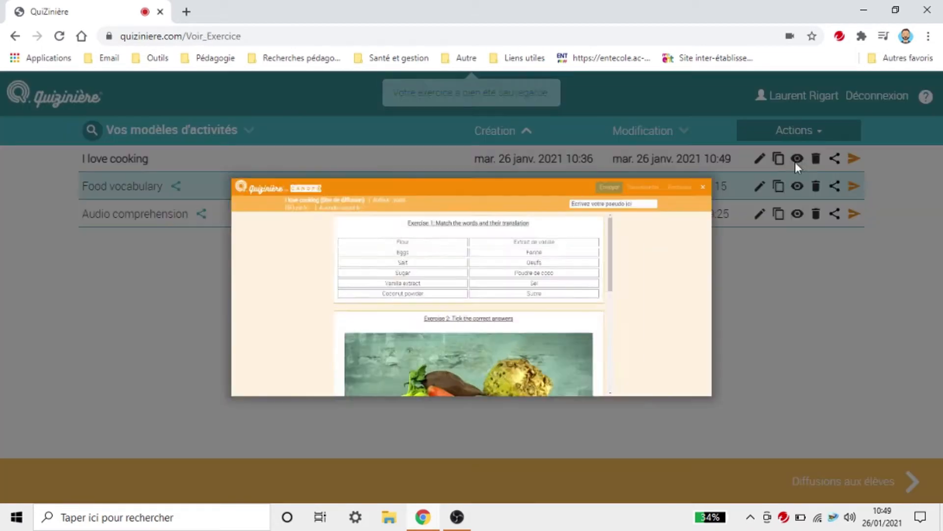
pyautogui.scroll(-10, 603, 336)
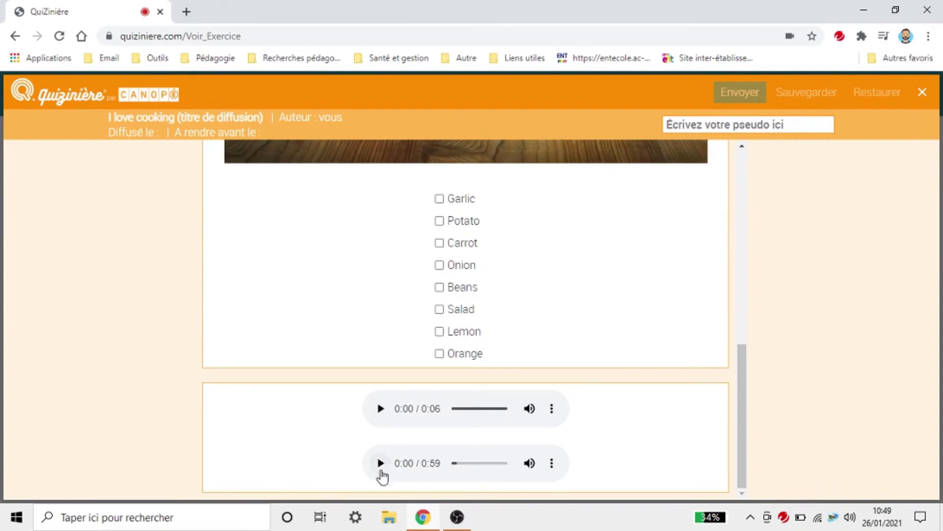
pyautogui.click(381, 464)
pyautogui.click(553, 464)
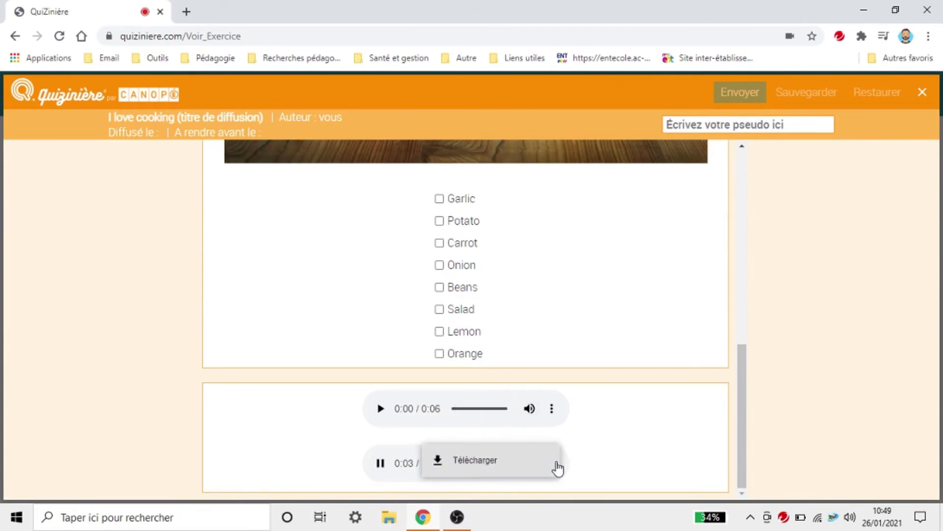
pyautogui.click(831, 389)
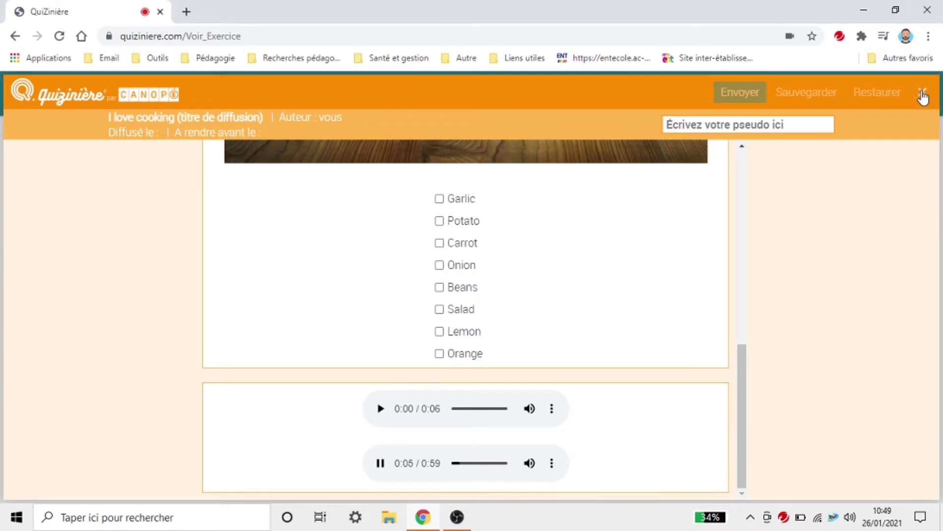
pyautogui.click(921, 92)
pyautogui.click(760, 158)
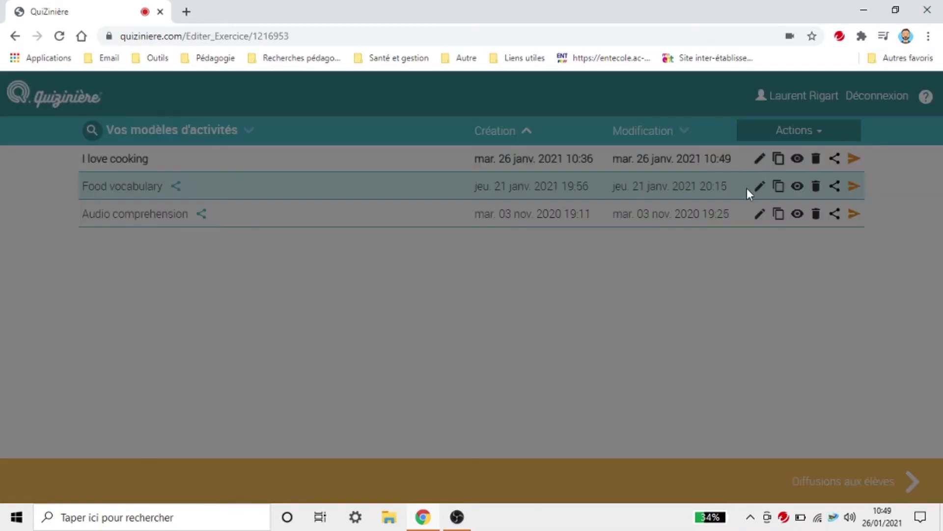
pyautogui.scroll(-15, 436, 364)
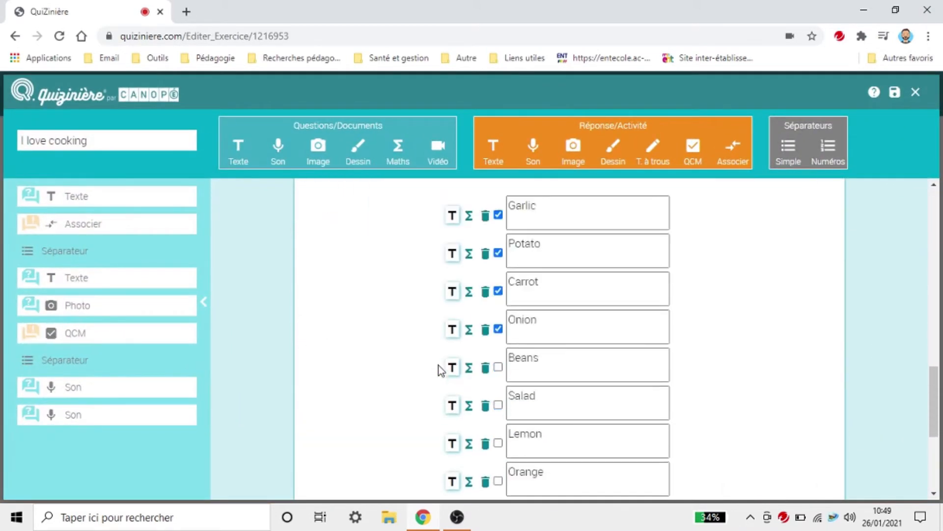
# Step: Delete the 6-second clip and its Son block, then add a T. à trous block
pyautogui.click(592, 404)
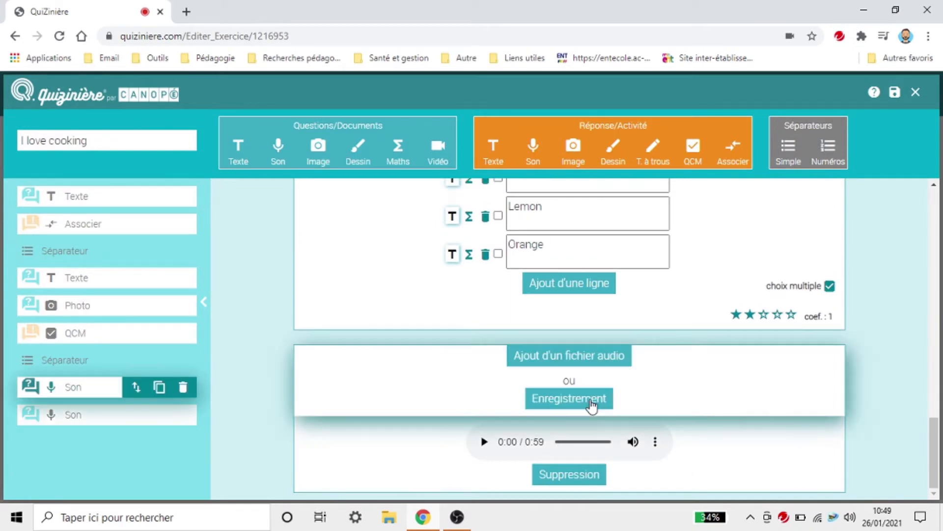
pyautogui.click(183, 388)
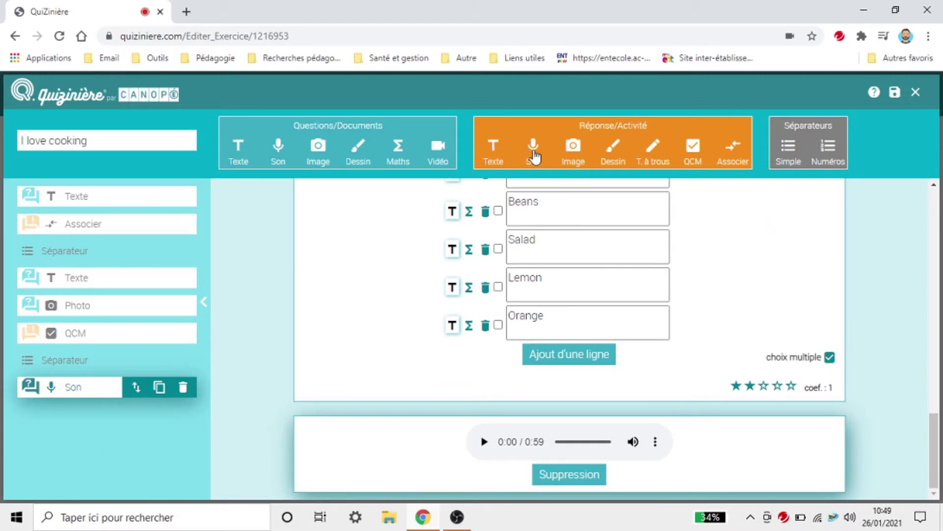
pyautogui.click(656, 157)
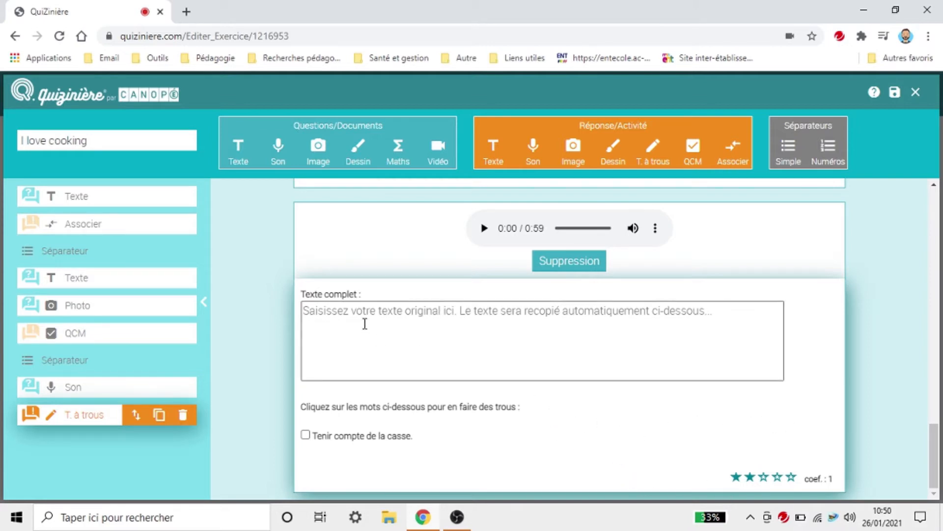
# Step: Begin the gap-fill passage with the girl's name, up to 'I was born in'
pyautogui.write('My A')
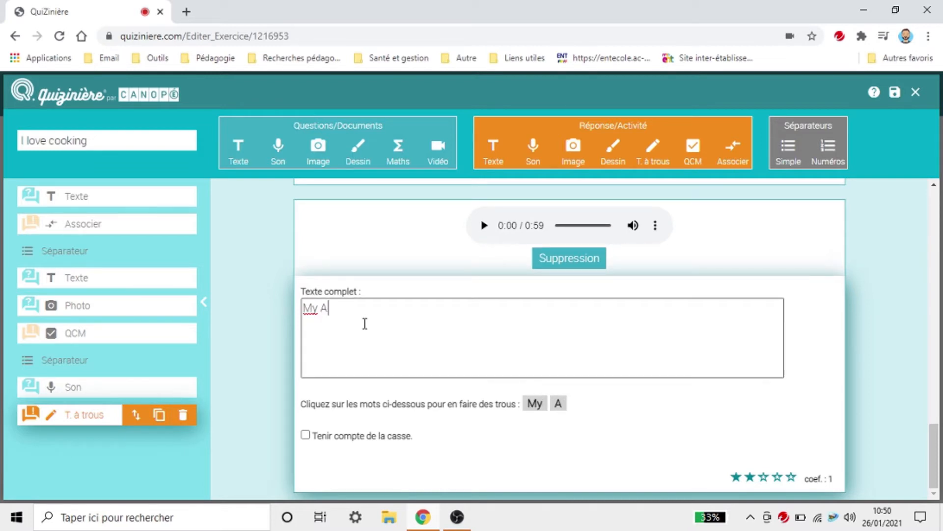
pyautogui.press('BackSpace')
pyautogui.write('namr')
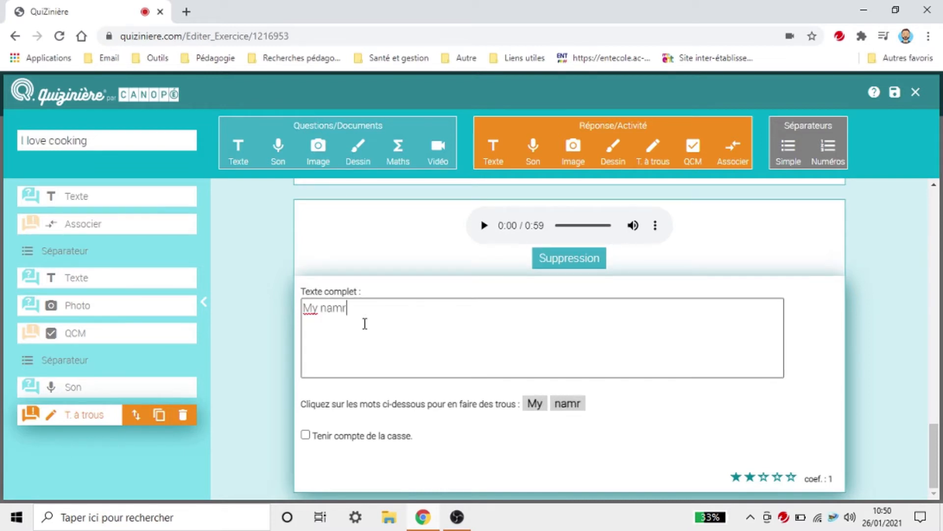
pyautogui.press('BackSpace')
pyautogui.write('e is An')
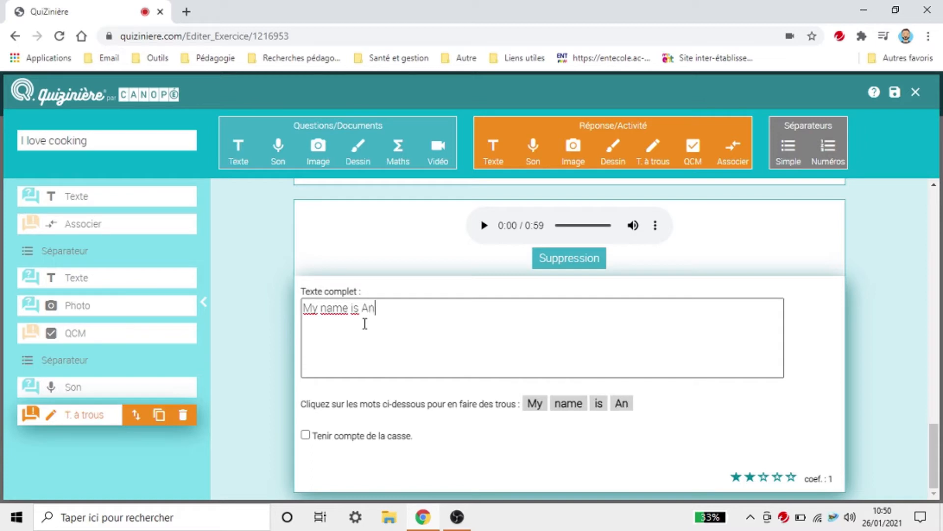
pyautogui.write('na.')
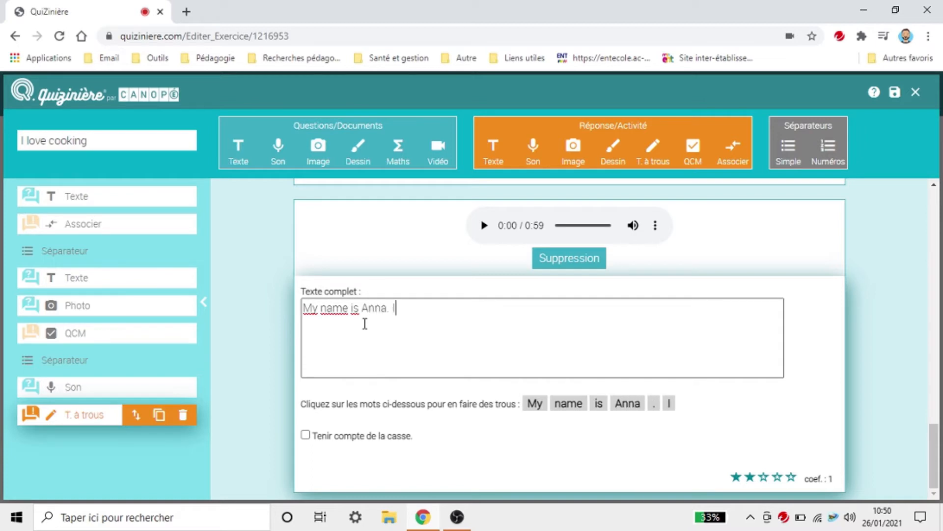
pyautogui.write(' I')
pyautogui.write(' come')
pyautogui.press('BackSpace')
pyautogui.press('BackSpace')
pyautogui.press('BackSpace')
pyautogui.press('BackSpace')
pyautogui.write('a. I w')
pyautogui.press('BackSpace')
pyautogui.press('BackSpace')
pyautogui.write('was ')
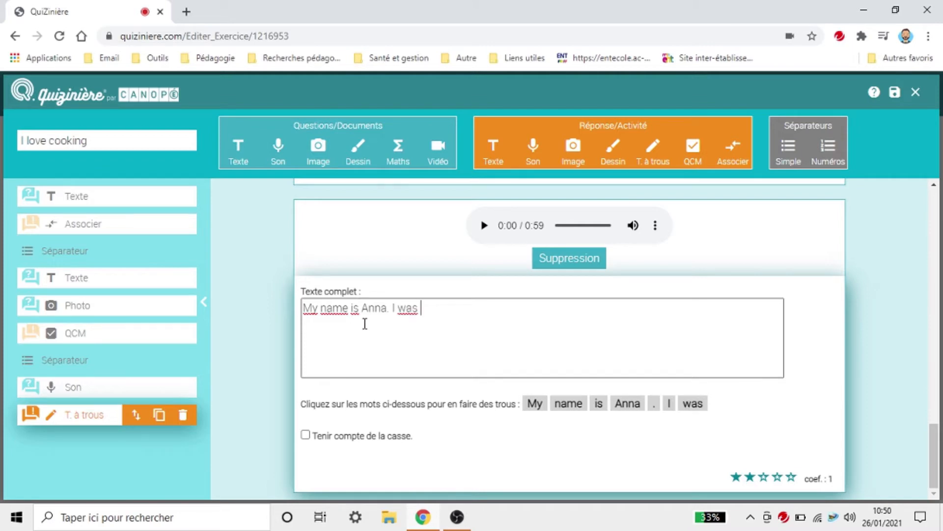
pyautogui.write('boirn')
pyautogui.press('BackSpace')
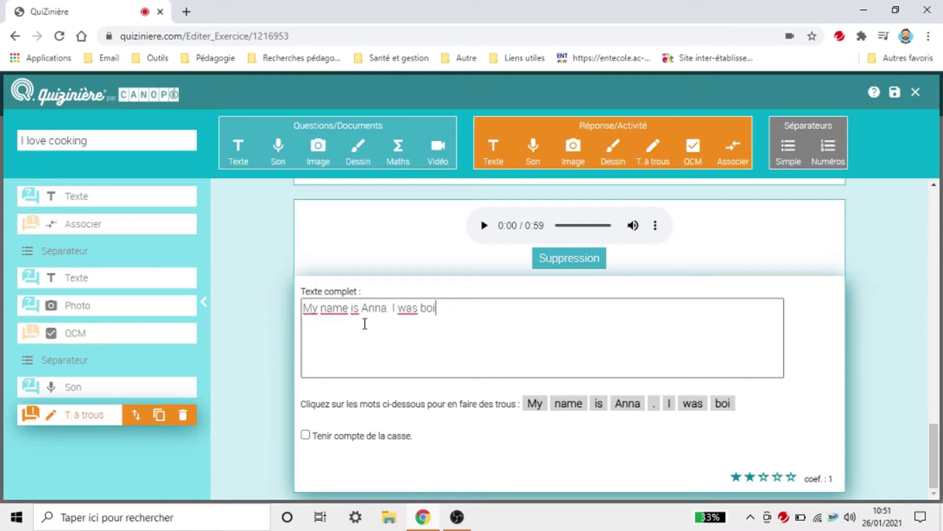
pyautogui.press('BackSpace')
pyautogui.write('orn in !')
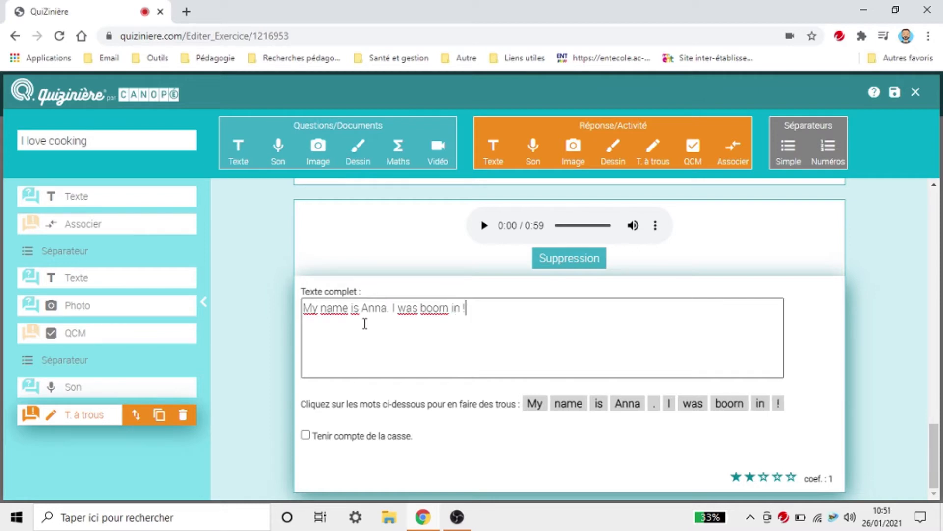
# Step: Finish with 'New York. I live in Miami. I am Australian. I am 13 years old.' and correct 'boorn'
pyautogui.press('BackSpace')
pyautogui.write('New ')
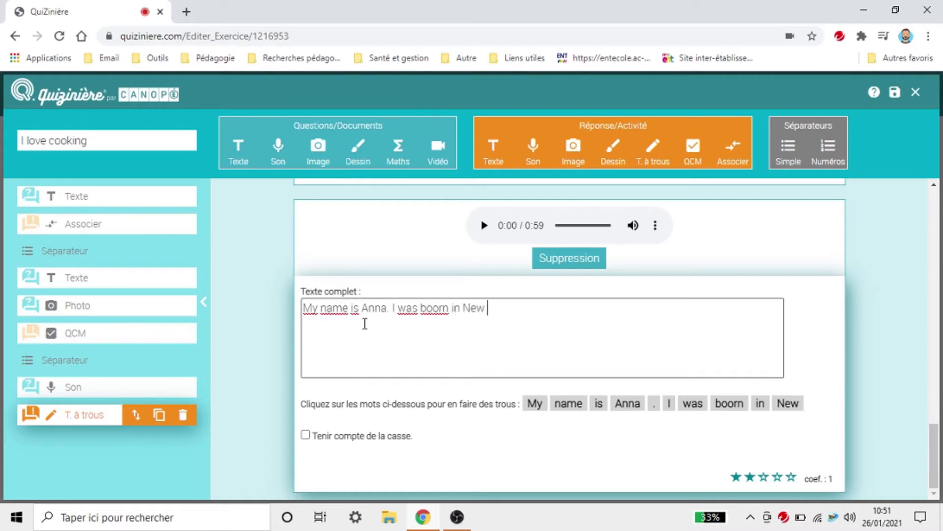
pyautogui.write('York. ')
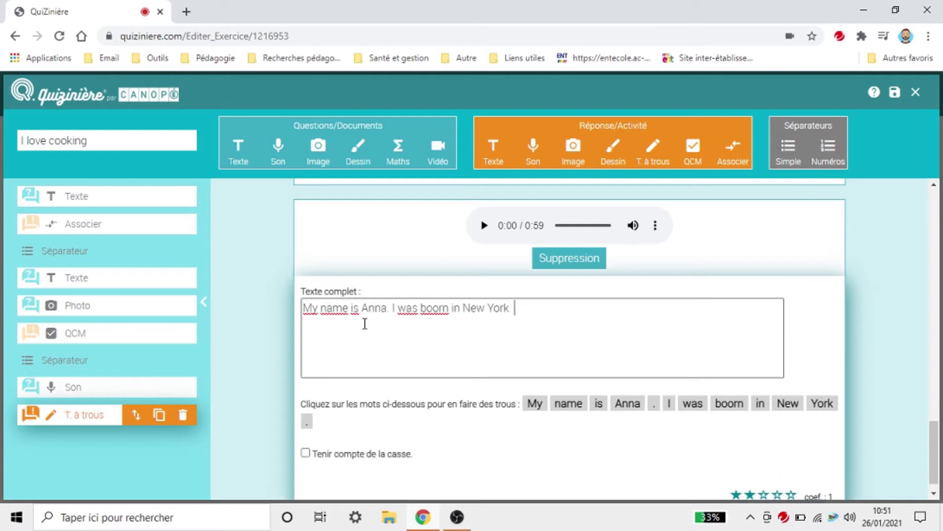
pyautogui.write('I live i')
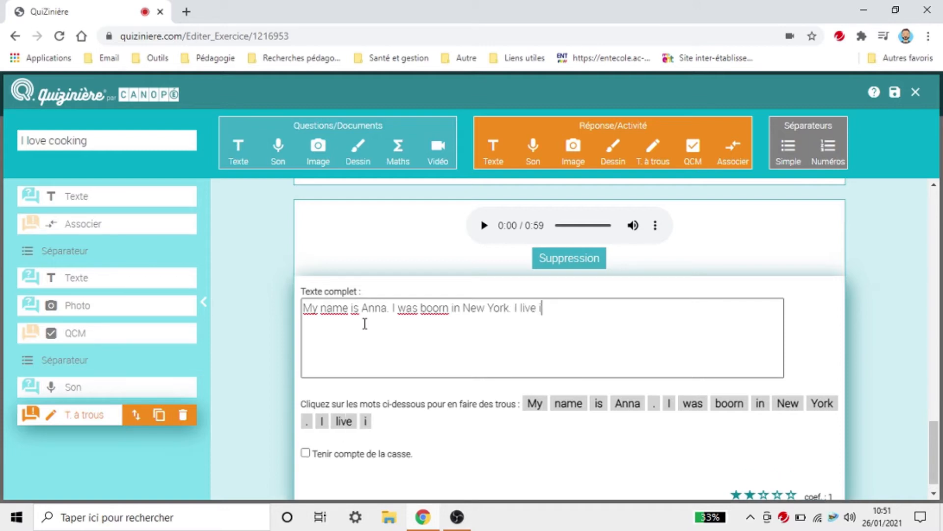
pyautogui.write('n Miami')
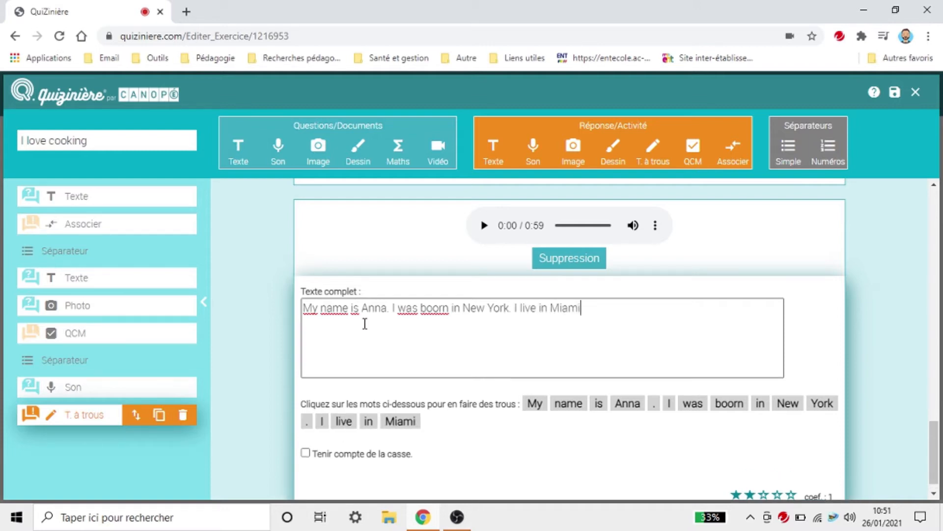
pyautogui.write('. I am ')
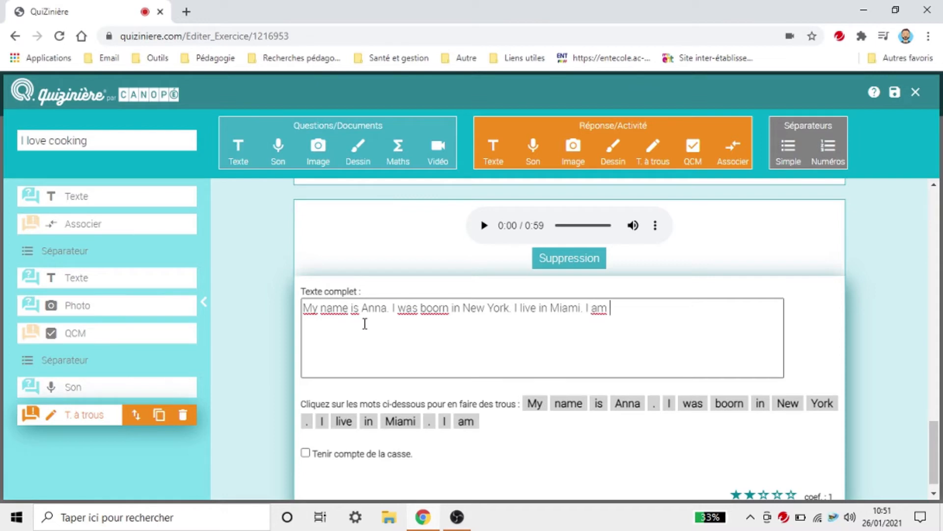
pyautogui.write('Austra')
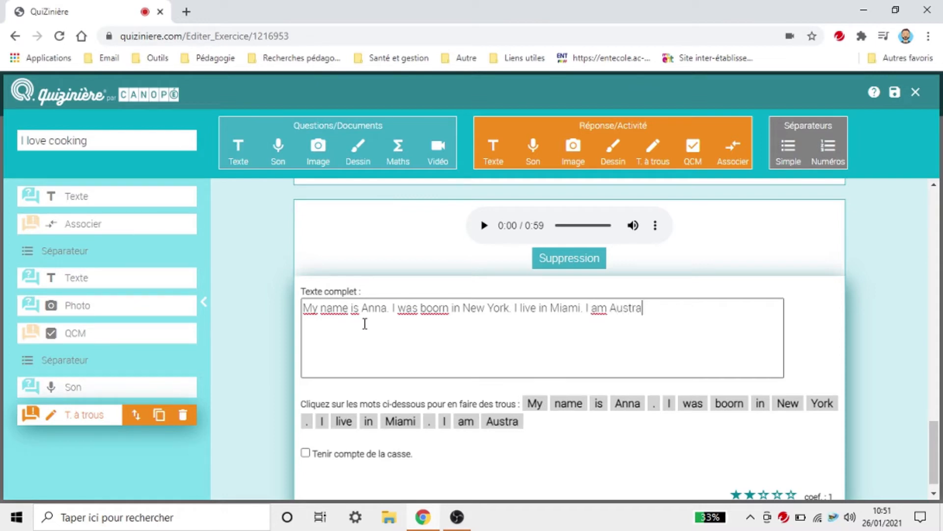
pyautogui.write('lian. I')
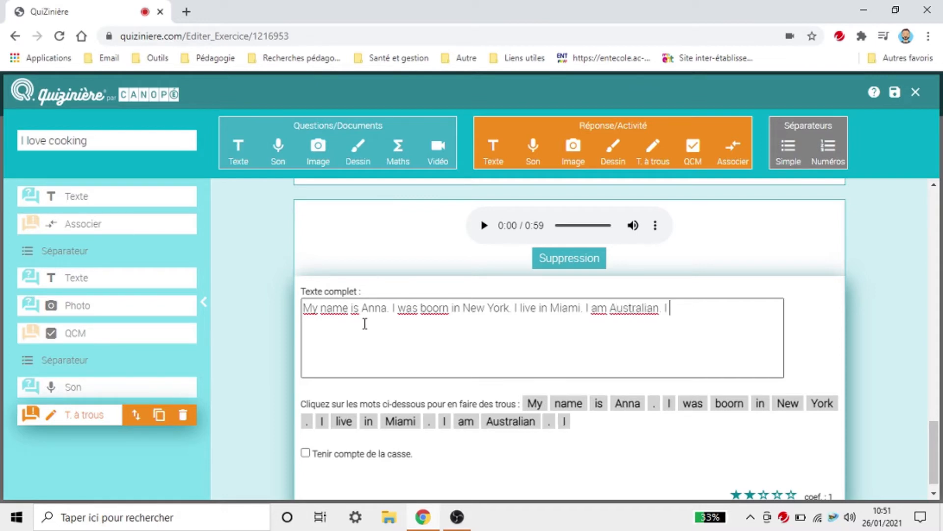
pyautogui.write(' am 13 ye')
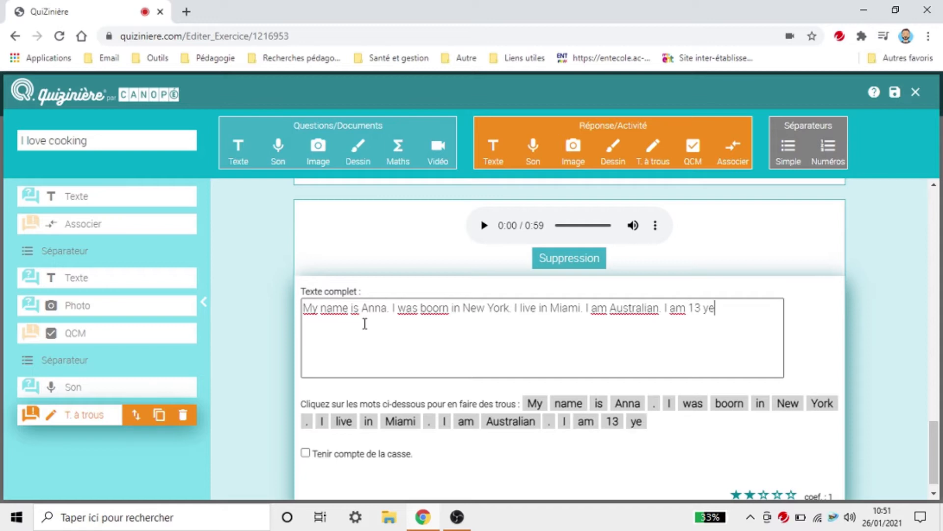
pyautogui.write('ars old')
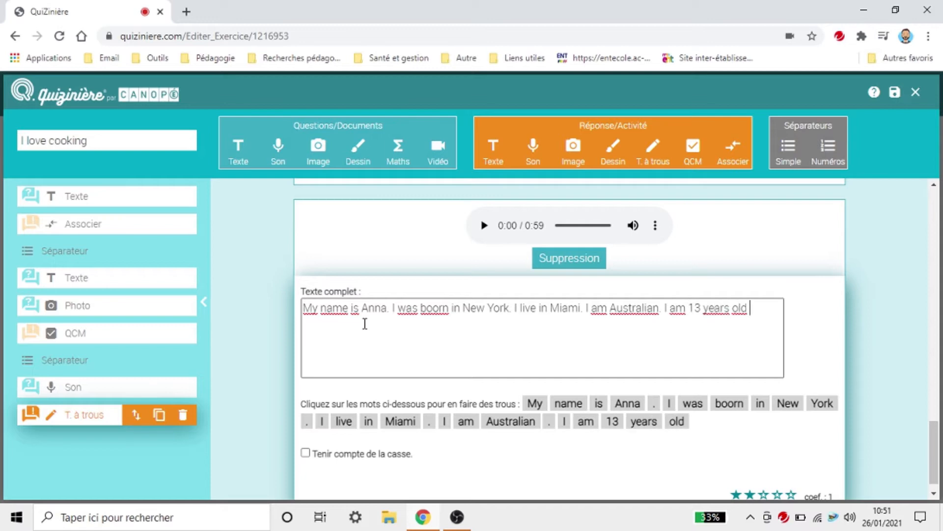
pyautogui.write('.')
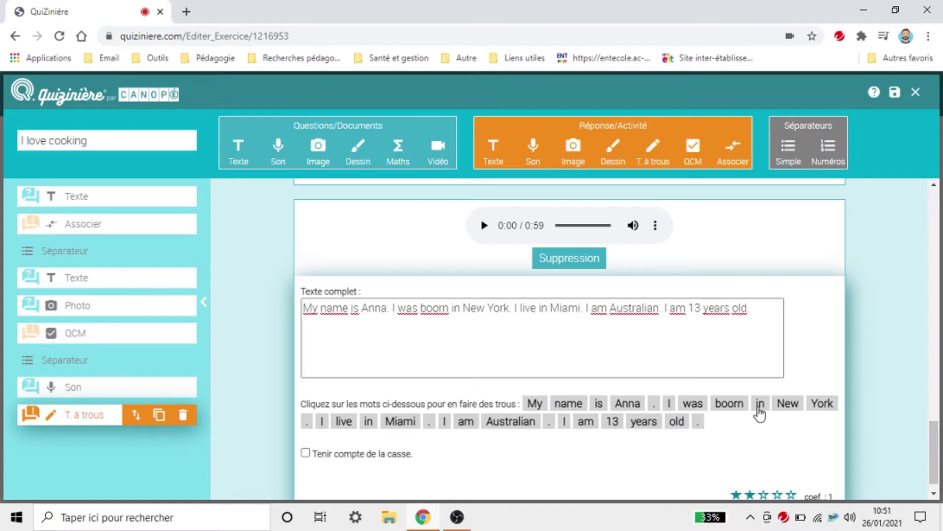
pyautogui.click(439, 308)
pyautogui.press('BackSpace')
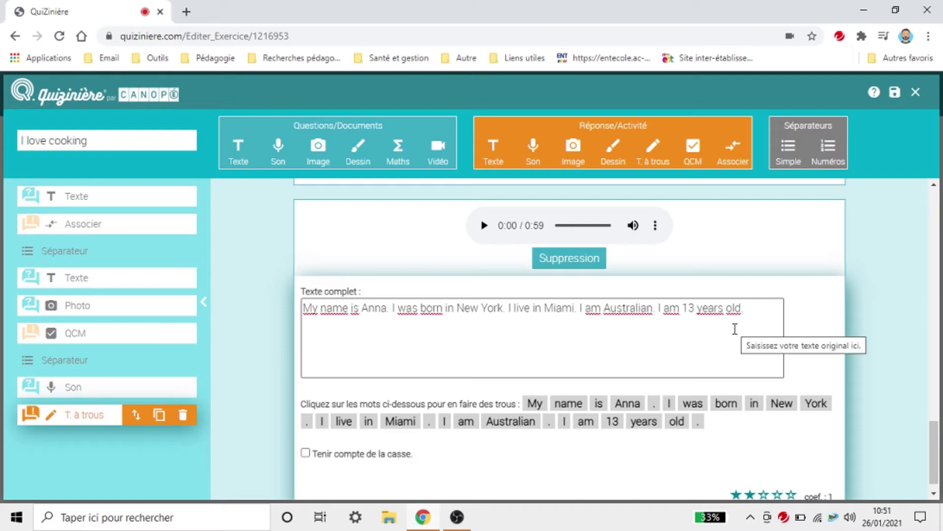
# Step: Make the girl's name, New, York, Miami, Australian and 13 blanks, keeping 'years' as plain text
pyautogui.click(632, 405)
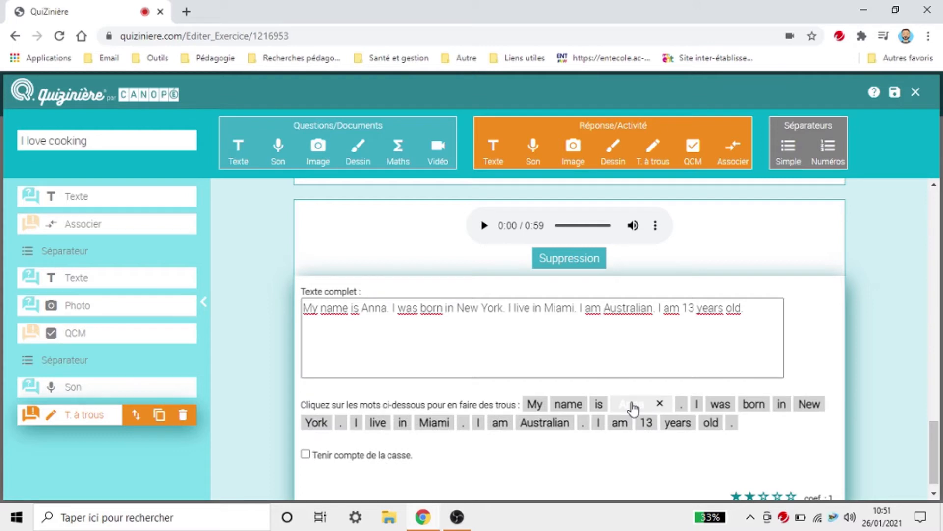
pyautogui.click(807, 405)
pyautogui.click(386, 426)
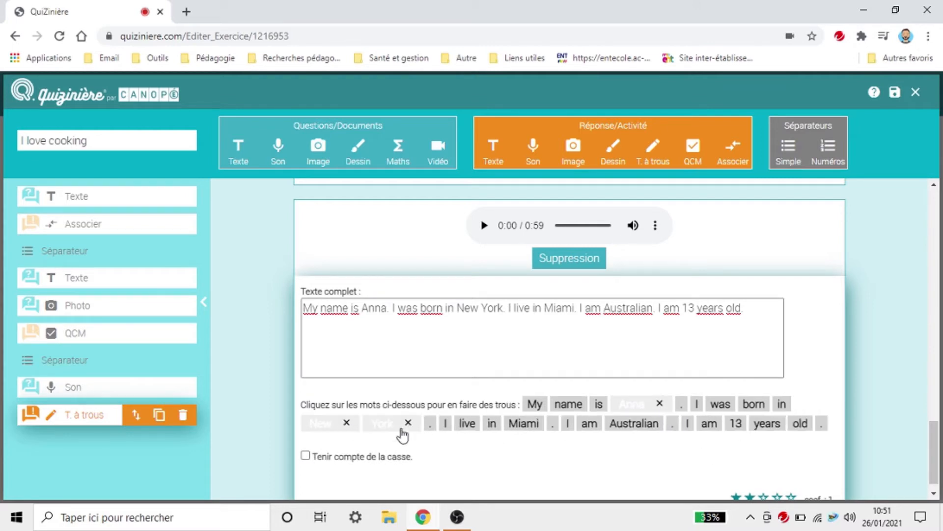
pyautogui.click(524, 425)
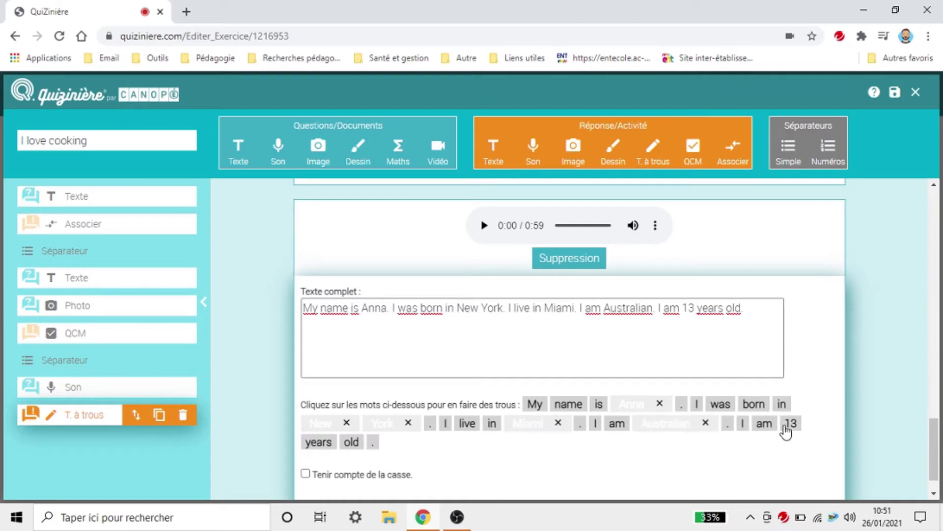
pyautogui.click(790, 425)
pyautogui.click(324, 452)
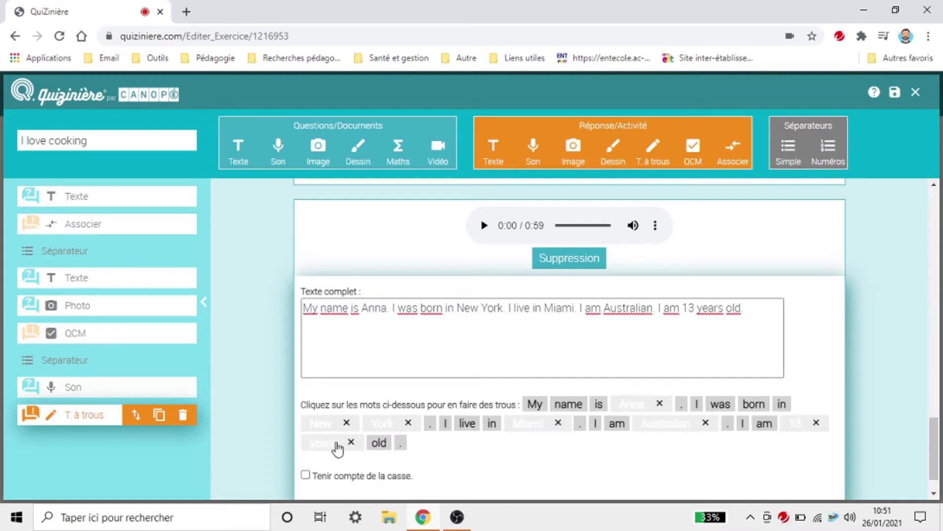
pyautogui.click(354, 445)
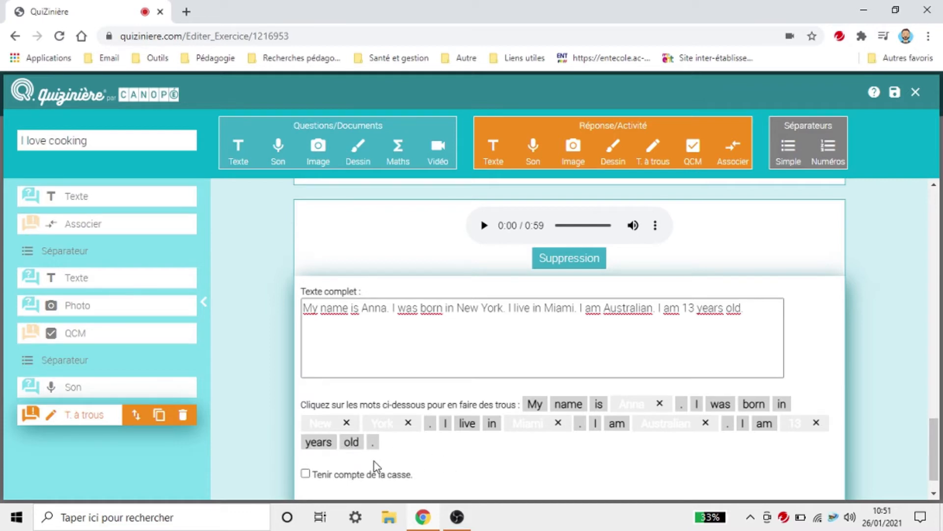
pyautogui.scroll(-1, 380, 467)
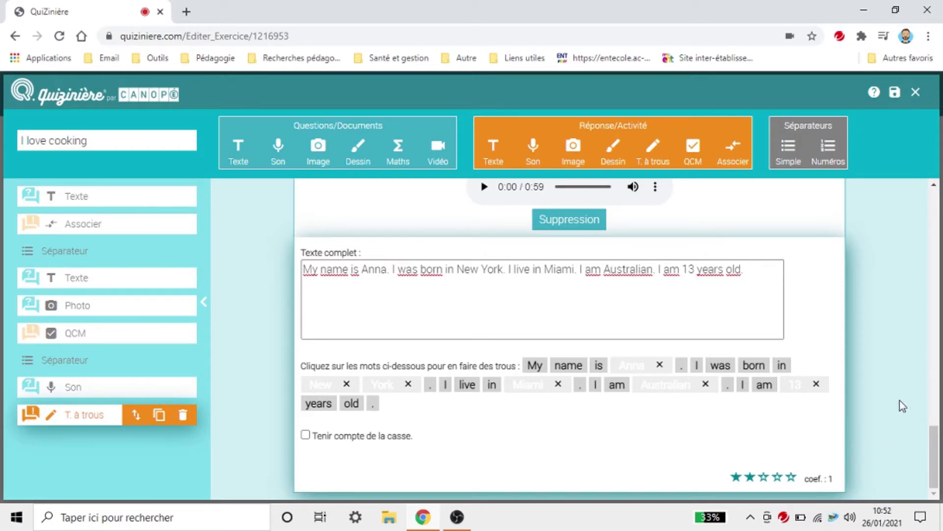
# Step: Save the I love cooking exercise and close the editor
pyautogui.scroll(4, 491, 483)
pyautogui.scroll(-4, 495, 474)
pyautogui.click(897, 97)
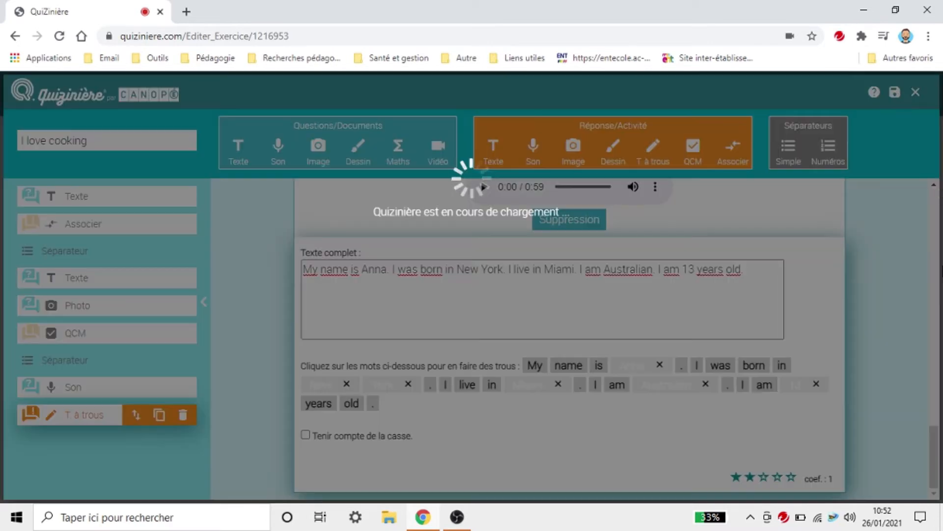
pyautogui.click(917, 93)
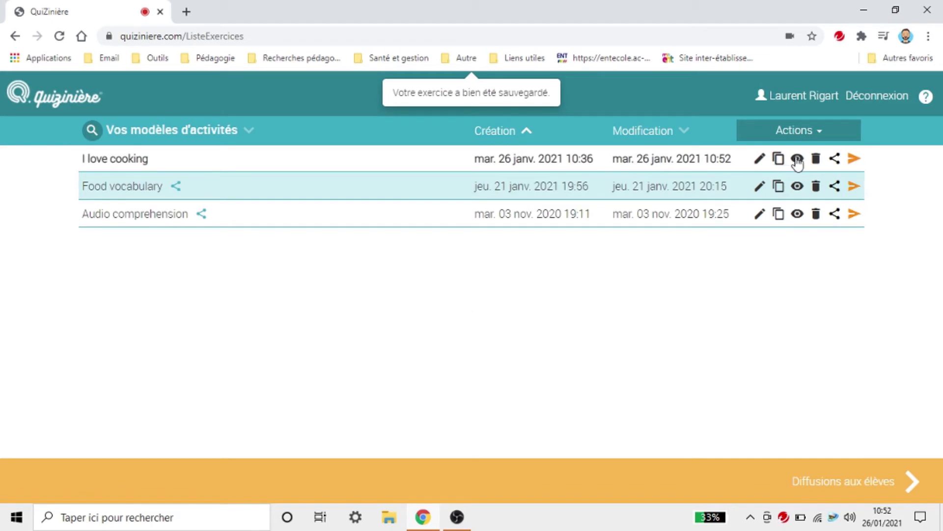
# Step: Preview I love cooking as a student, pausing the audio, then close the preview
pyautogui.click(796, 159)
pyautogui.scroll(-5, 685, 347)
pyautogui.scroll(-3, 682, 344)
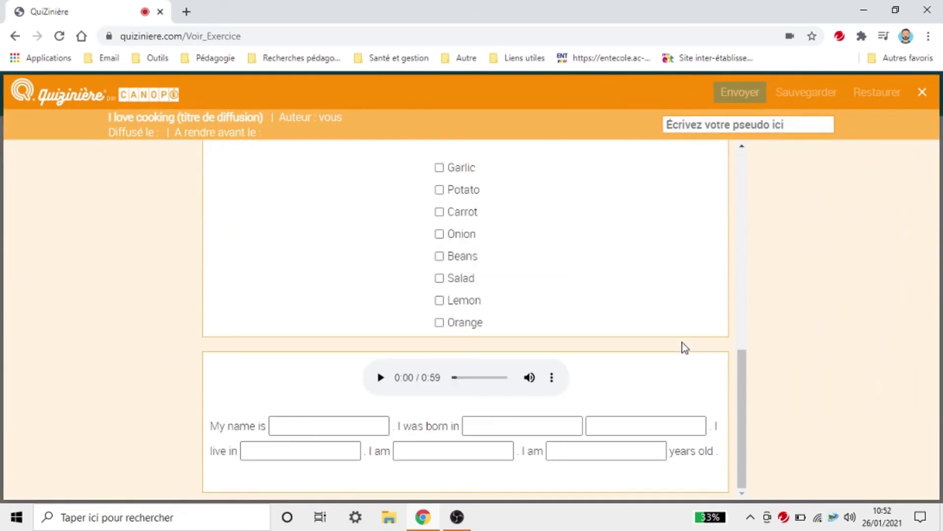
pyautogui.click(388, 387)
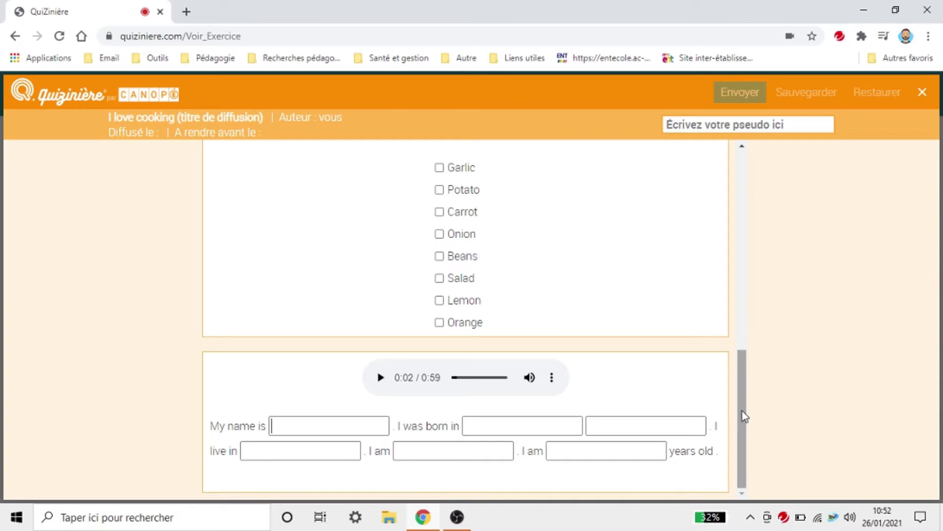
pyautogui.moveTo(742, 410); pyautogui.dragTo(791, 197)
pyautogui.click(920, 93)
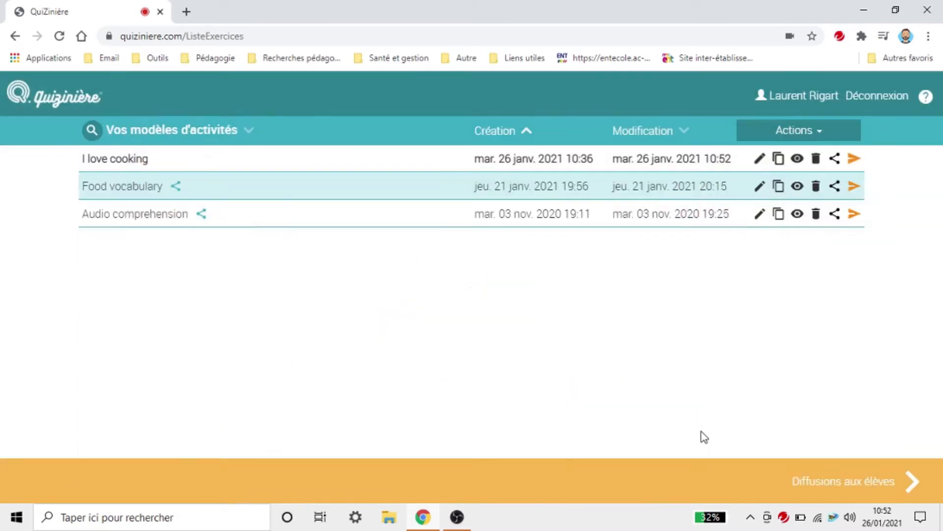
# Step: Reopen I love cooking and raise the T. à trous item's coefficient from 1 to 2
pyautogui.click(760, 159)
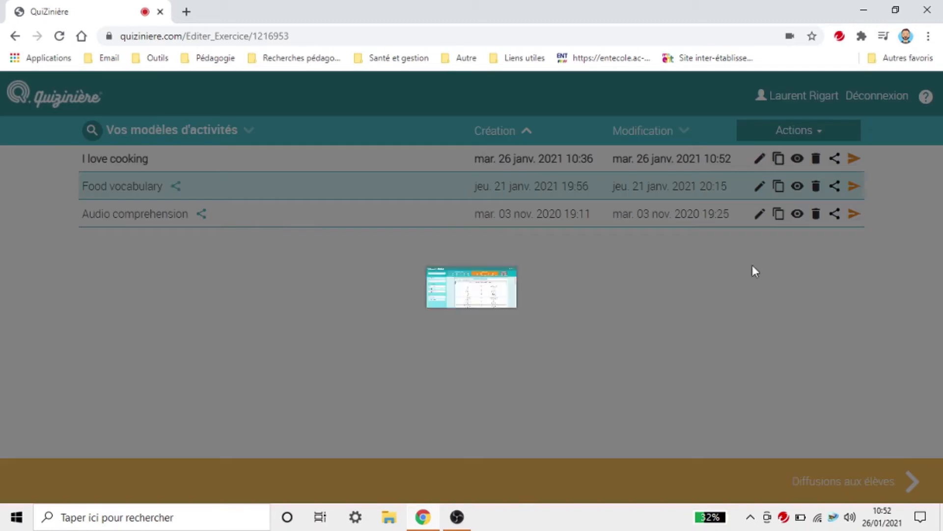
pyautogui.scroll(-15, 739, 373)
pyautogui.scroll(-1, 746, 382)
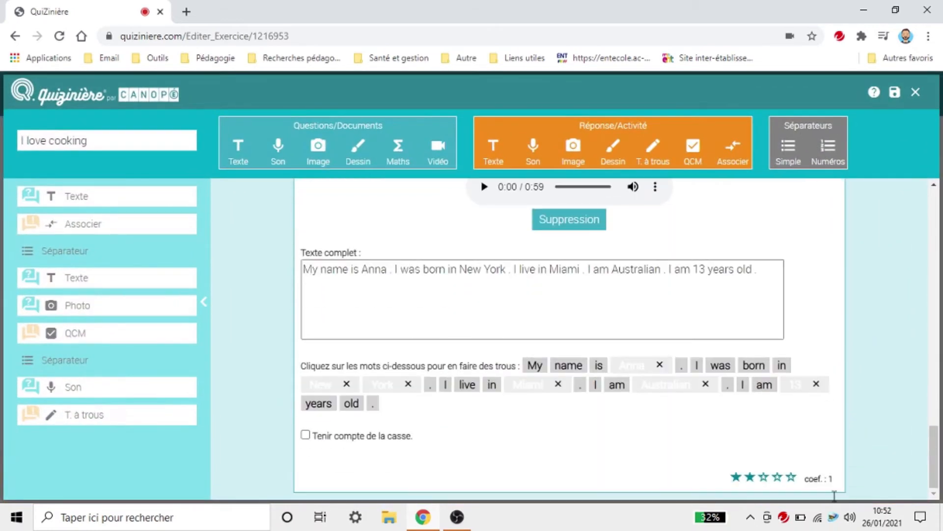
pyautogui.click(764, 478)
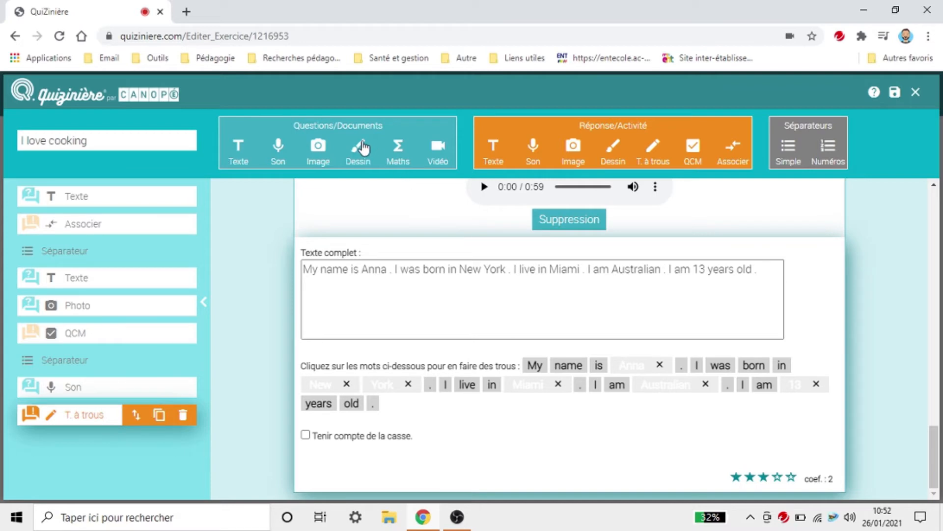
# Step: Insert a Simple separator, then a Dessin block with two freehand strokes on its canvas
pyautogui.click(792, 157)
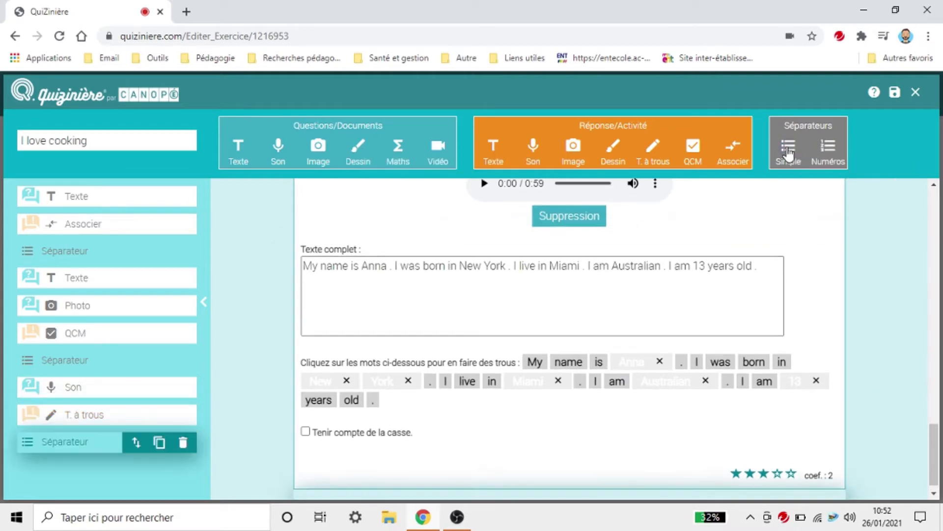
pyautogui.click(365, 159)
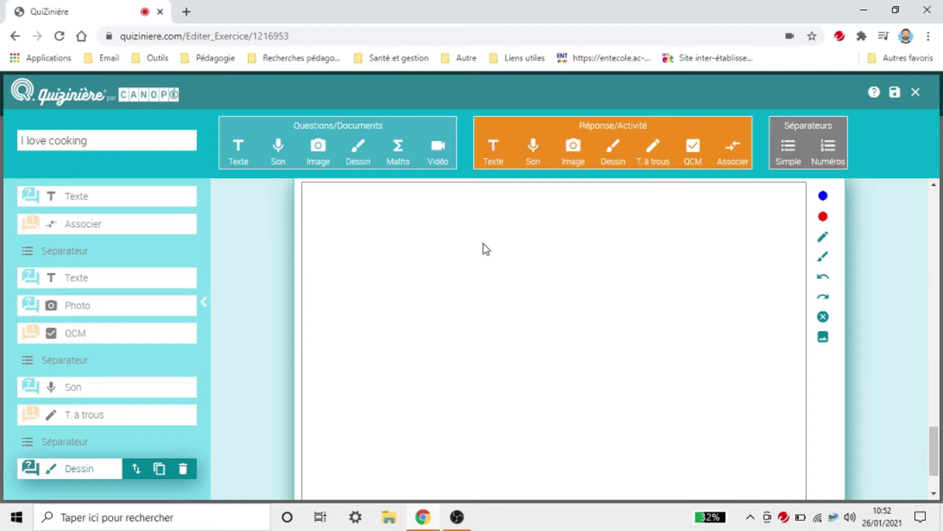
pyautogui.moveTo(486, 240)
pyautogui.mouseDown()
pyautogui.moveTo(561, 423)
pyautogui.moveTo(624, 234)
pyautogui.moveTo(323, 428)
pyautogui.mouseUp()
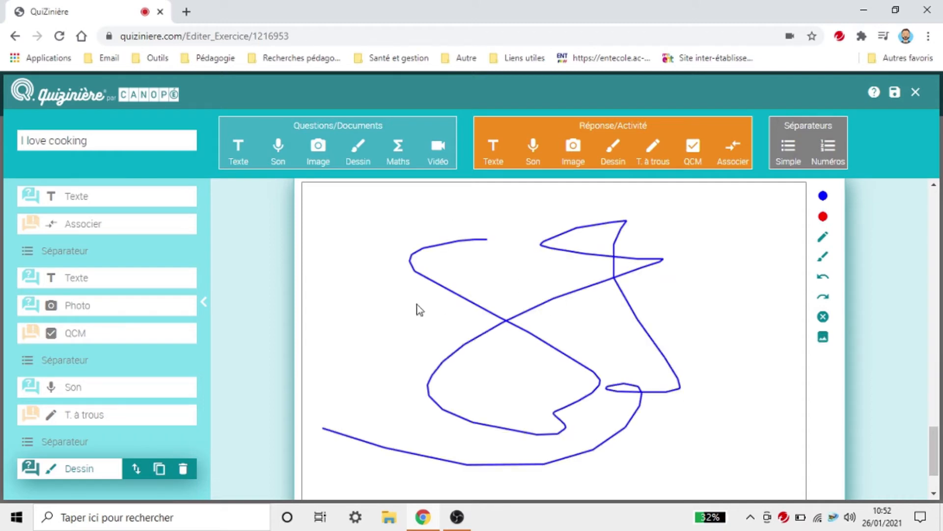
pyautogui.moveTo(461, 274)
pyautogui.mouseDown()
pyautogui.moveTo(585, 399)
pyautogui.moveTo(710, 324)
pyautogui.moveTo(659, 322)
pyautogui.mouseUp()
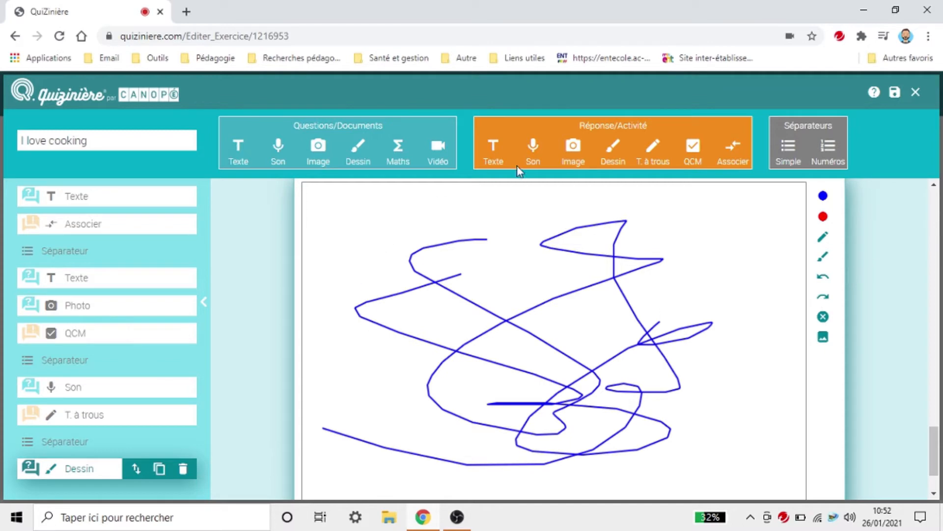
pyautogui.scroll(-2, 887, 263)
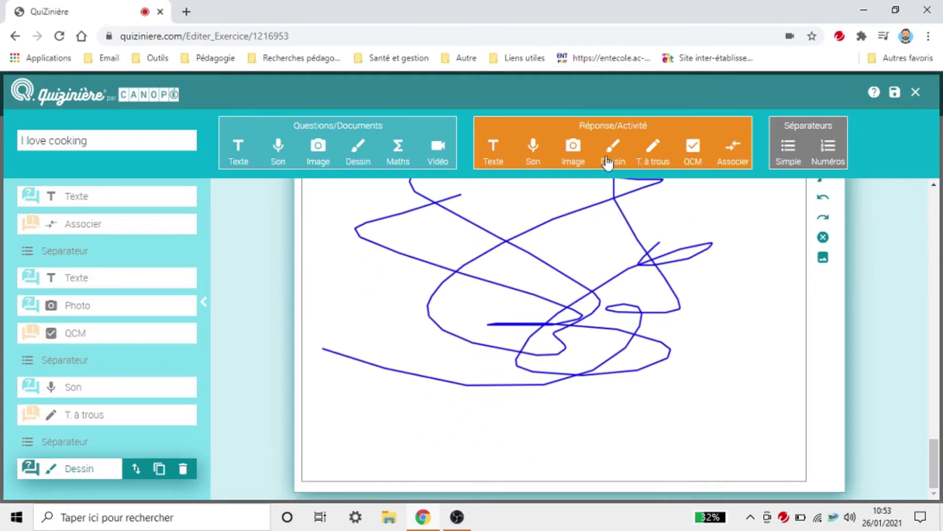
# Step: Add a Texte answer box below the drawing and a new Texte block, moving it up
pyautogui.click(492, 148)
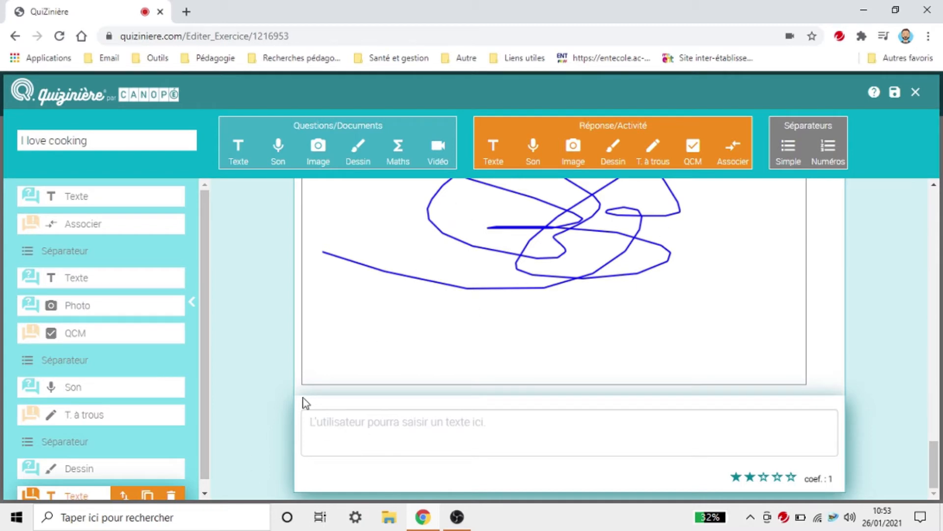
pyautogui.scroll(5, 569, 396)
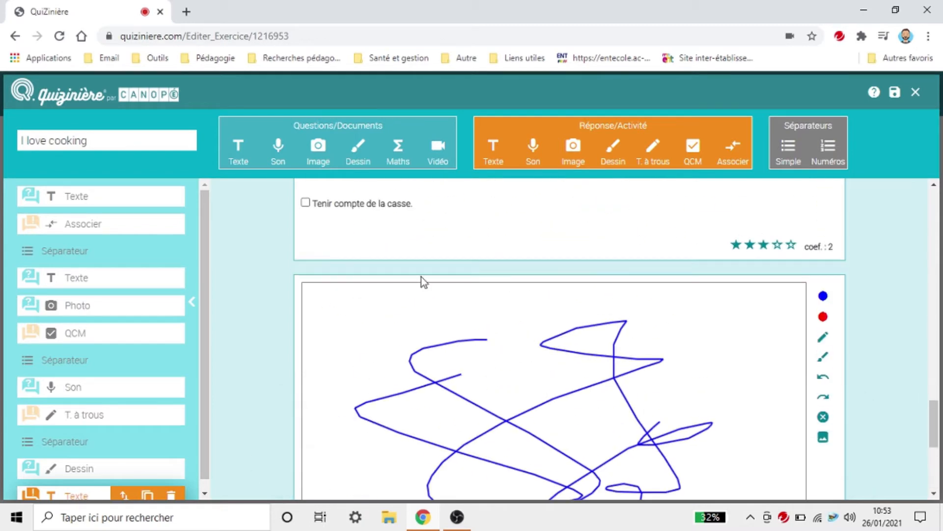
pyautogui.click(238, 148)
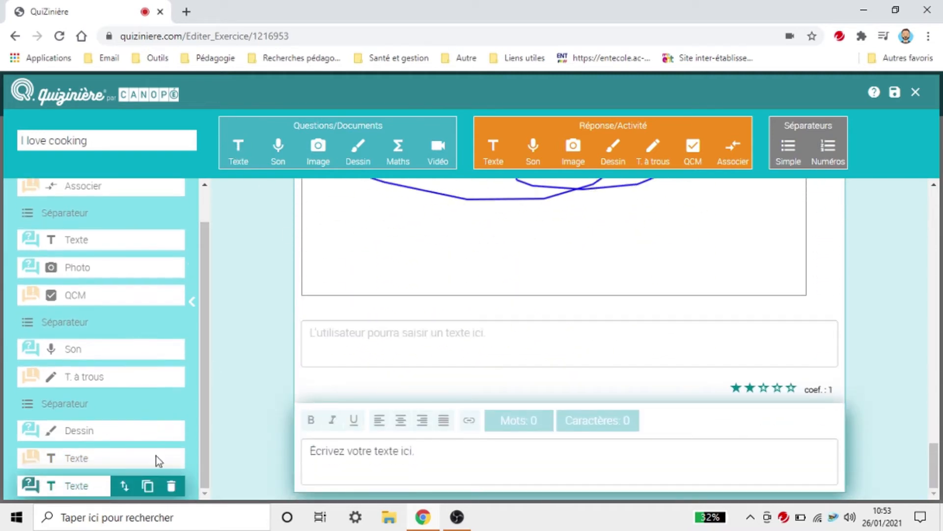
pyautogui.moveTo(124, 492); pyautogui.dragTo(124, 427)
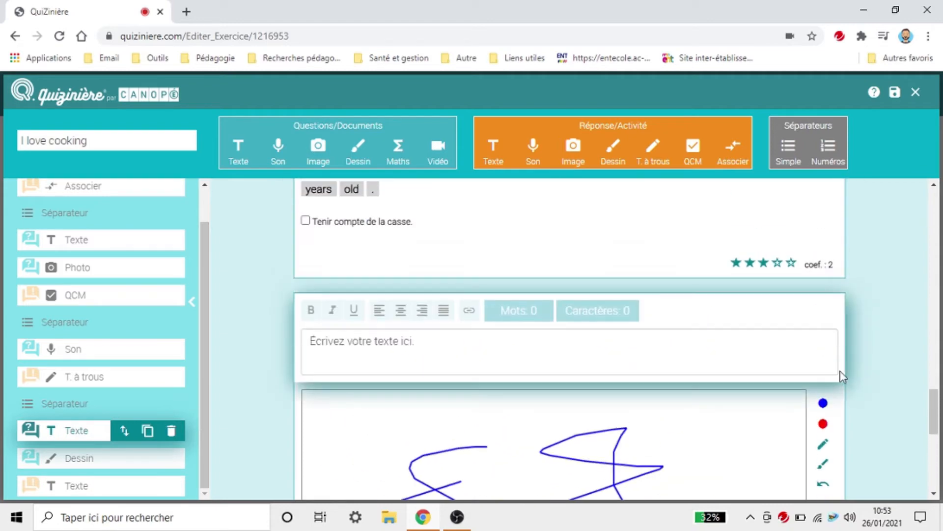
# Step: Drag the new Texte block up so it sits just before the Son audio item
pyautogui.click(621, 344)
pyautogui.scroll(15, 882, 371)
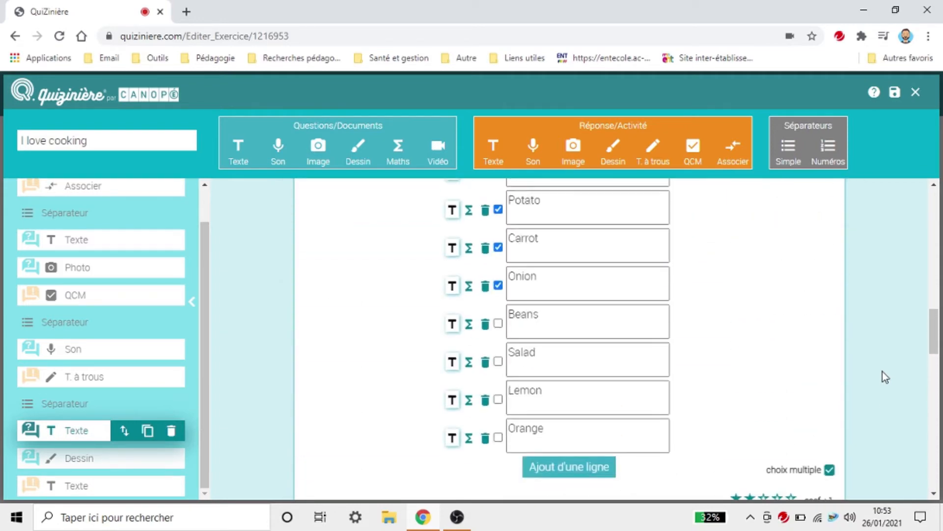
pyautogui.scroll(5, 882, 372)
pyautogui.scroll(-10, 883, 375)
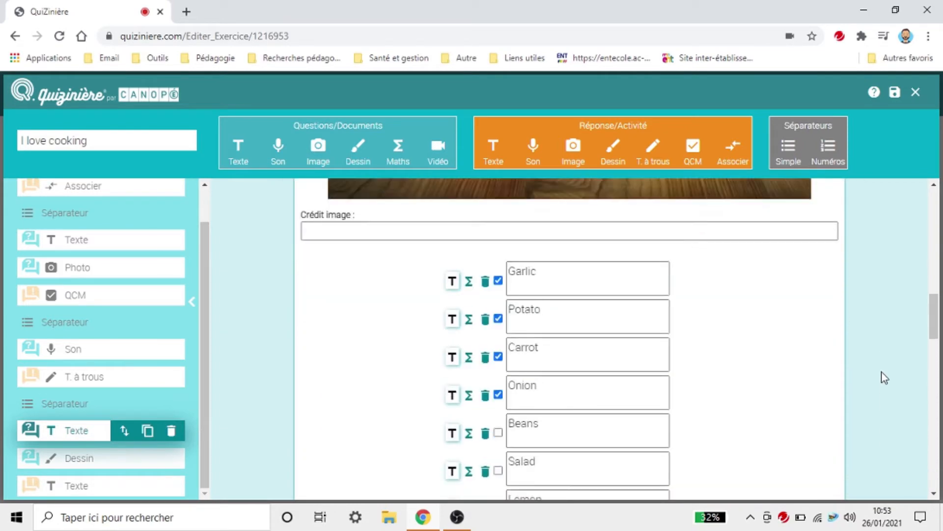
pyautogui.scroll(-6, 883, 377)
pyautogui.scroll(10, 883, 379)
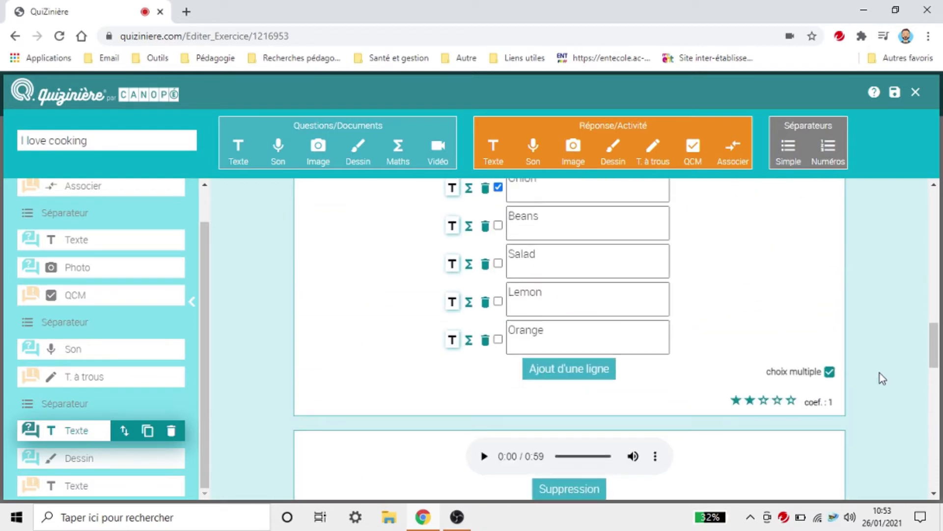
pyautogui.scroll(-10, 883, 388)
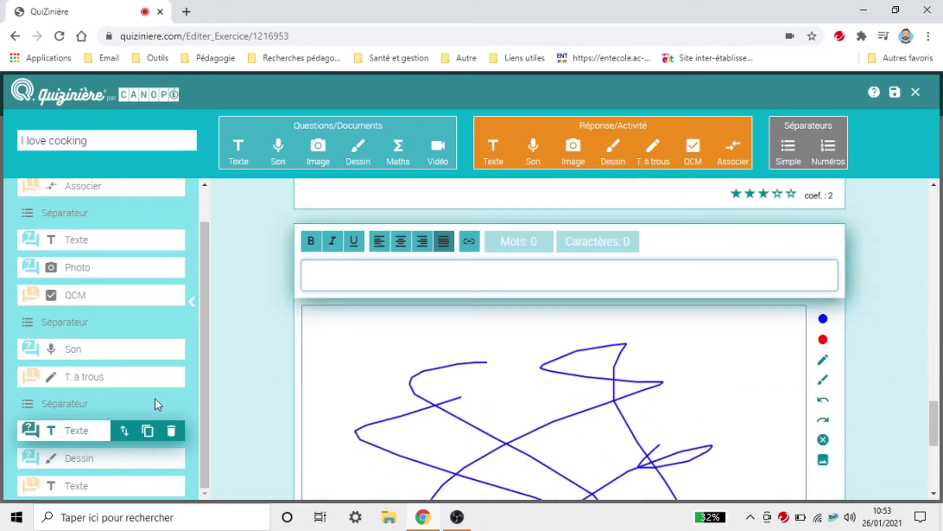
pyautogui.moveTo(124, 432); pyautogui.dragTo(123, 349)
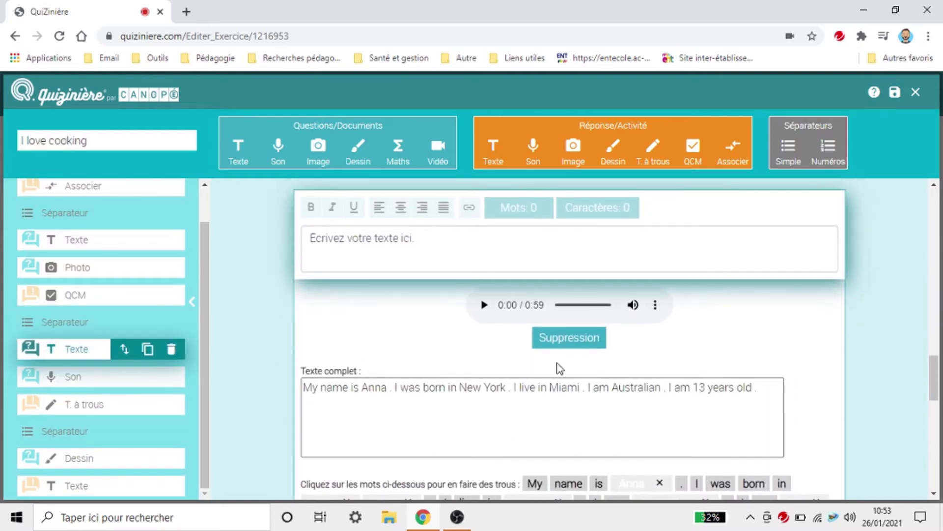
# Step: Type 'Exercise 3: Listen and fill the blanks' and make it bold, underlined and centred
pyautogui.click(517, 237)
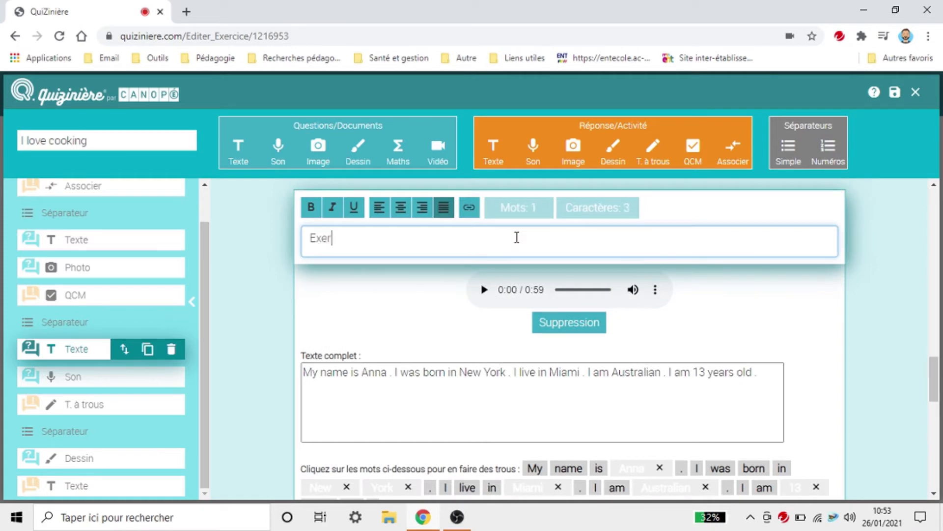
pyautogui.write('Exercise 3: List')
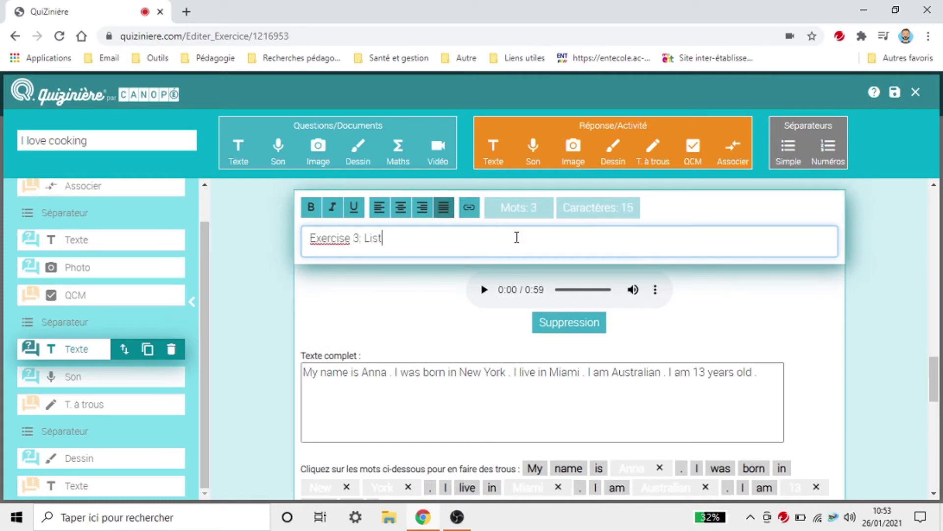
pyautogui.write('en and fill the')
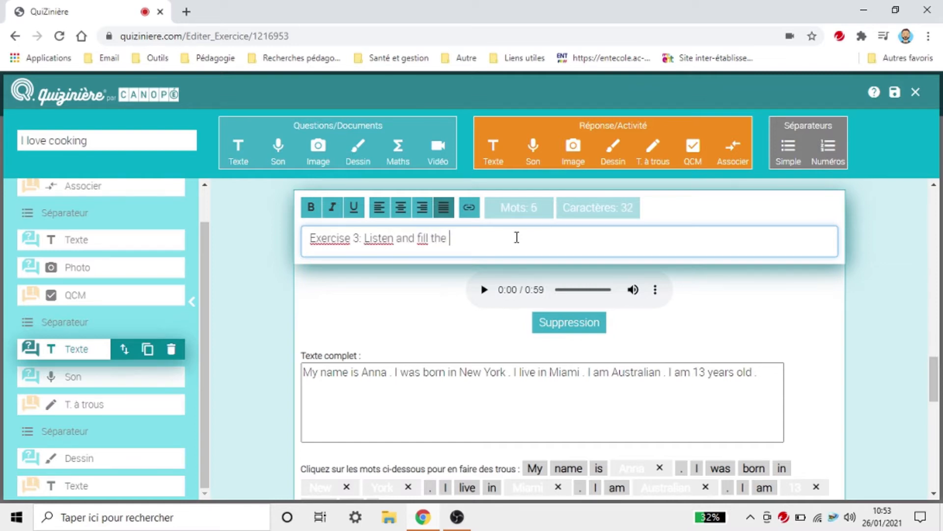
pyautogui.write(' blanks')
pyautogui.tripleClick(412, 232)
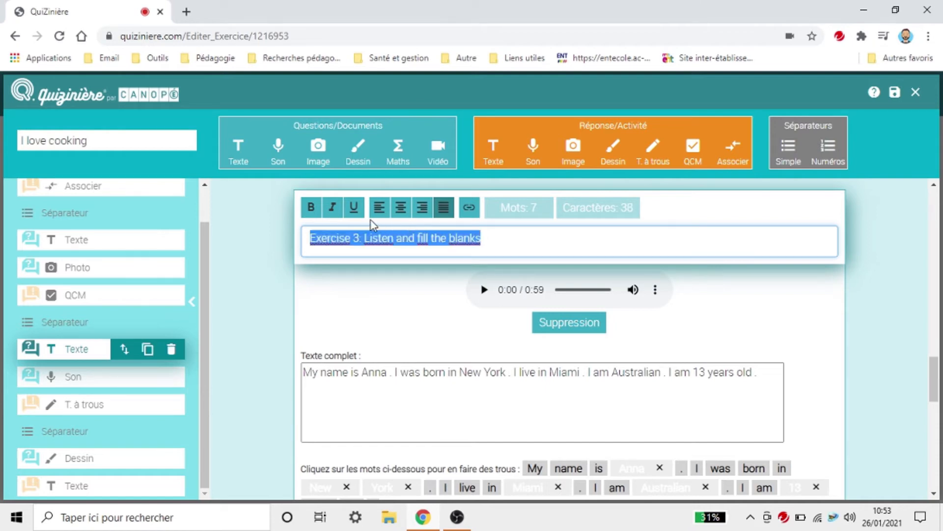
pyautogui.click(313, 207)
pyautogui.click(354, 207)
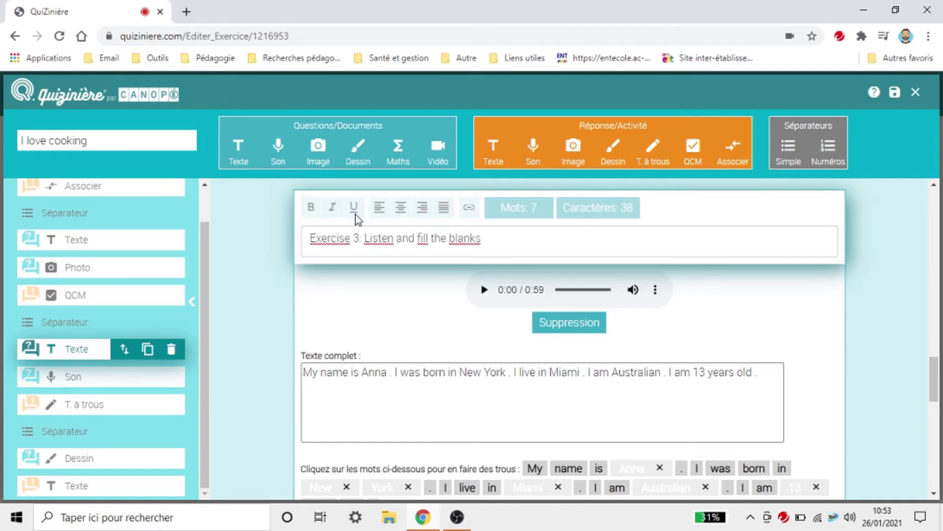
pyautogui.tripleClick(363, 244)
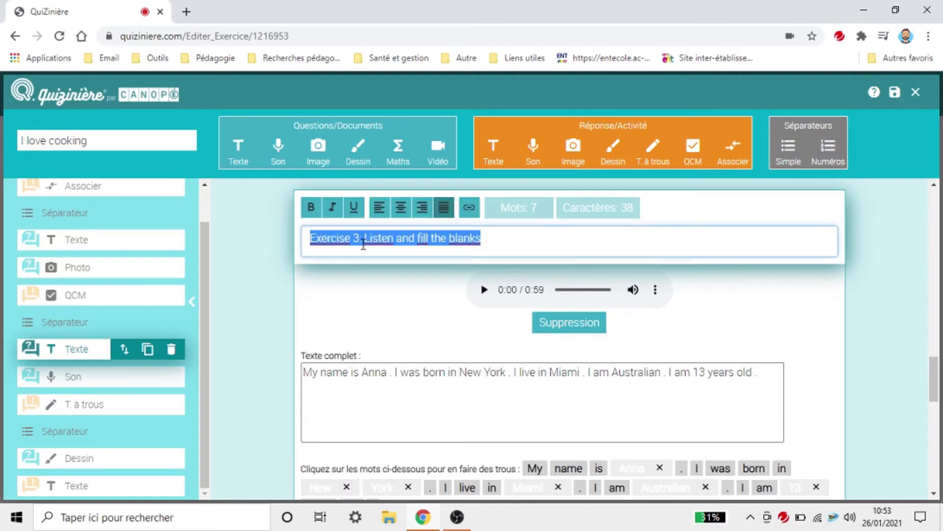
pyautogui.click(313, 209)
pyautogui.click(354, 209)
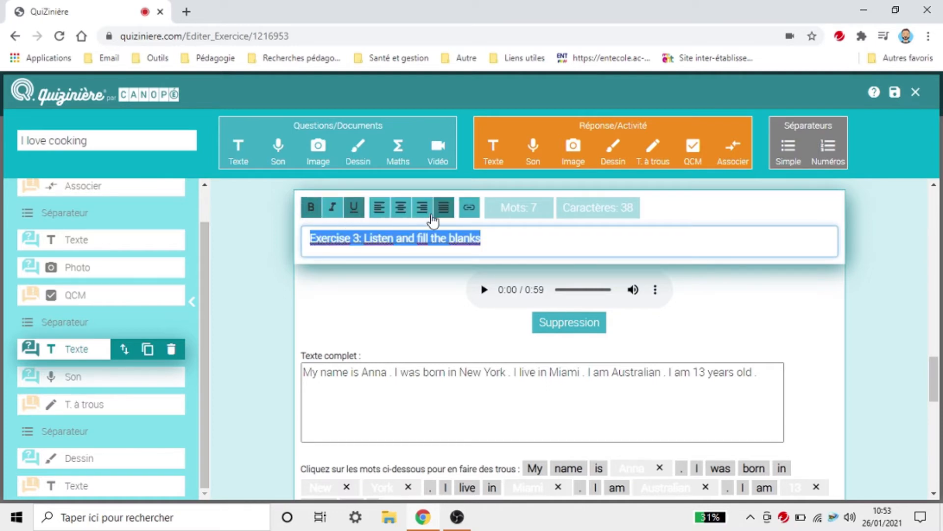
pyautogui.click(401, 208)
pyautogui.click(883, 273)
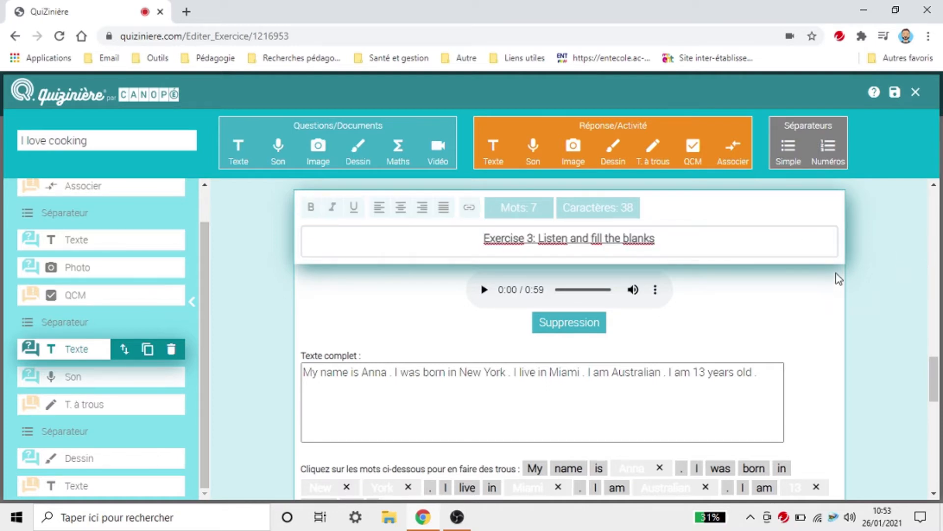
# Step: Reselect the Exercise 3 title to check its formatting
pyautogui.scroll(-4, 836, 275)
pyautogui.scroll(2, 592, 224)
pyautogui.scroll(6, 609, 328)
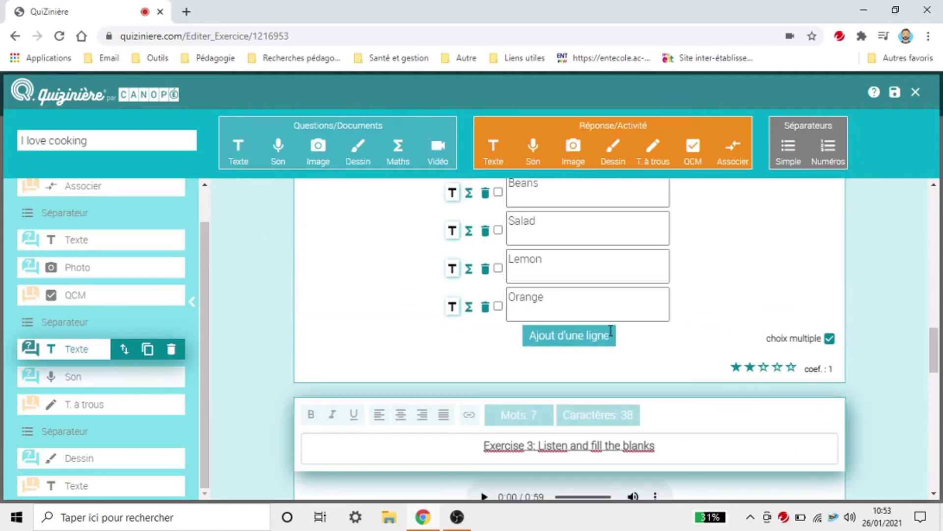
pyautogui.scroll(-3, 556, 415)
pyautogui.click(608, 308)
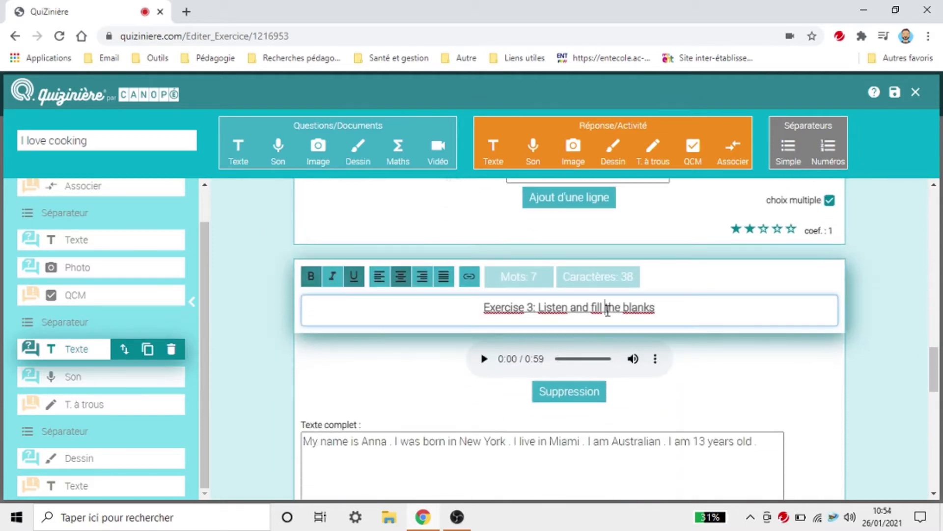
pyautogui.tripleClick(608, 308)
pyautogui.hotkey('ctrl', 'c')
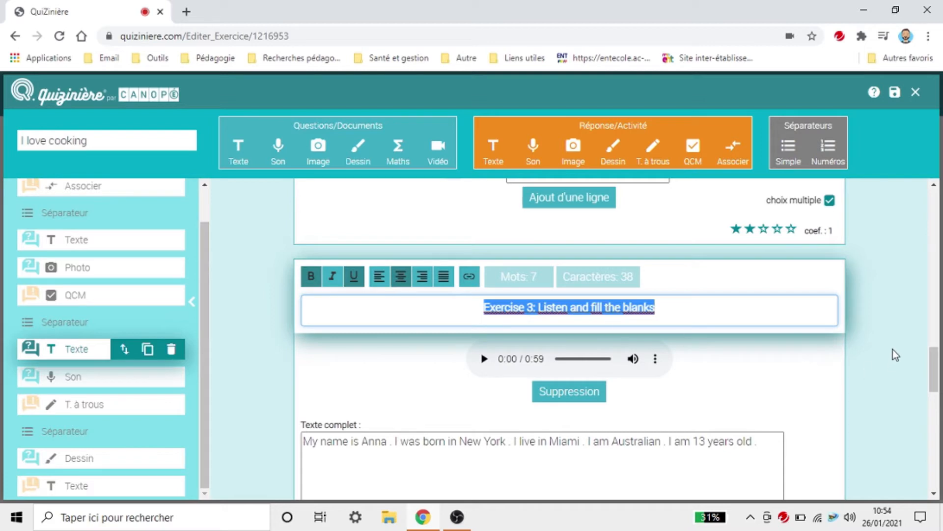
pyautogui.click(855, 387)
pyautogui.scroll(-5, 854, 386)
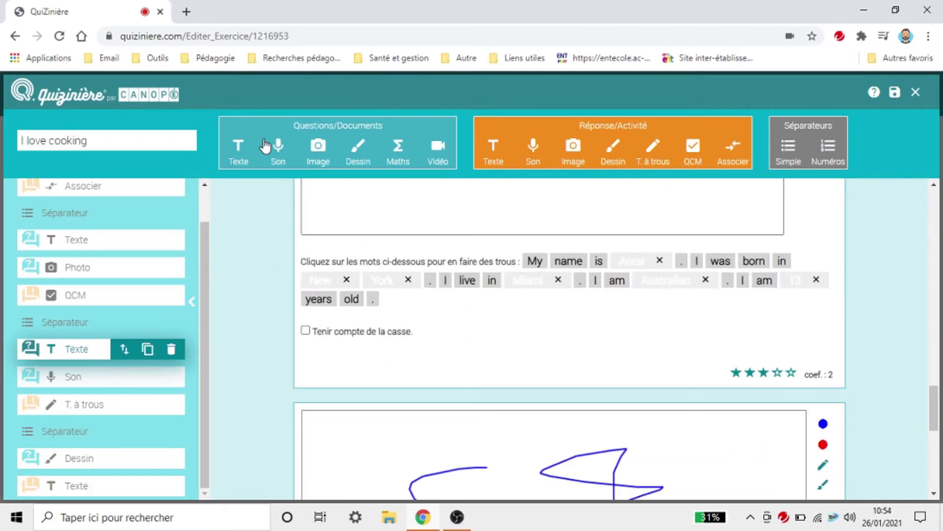
# Step: Add a Texte block above the drawing with the pasted title, centred and underlined
pyautogui.click(249, 158)
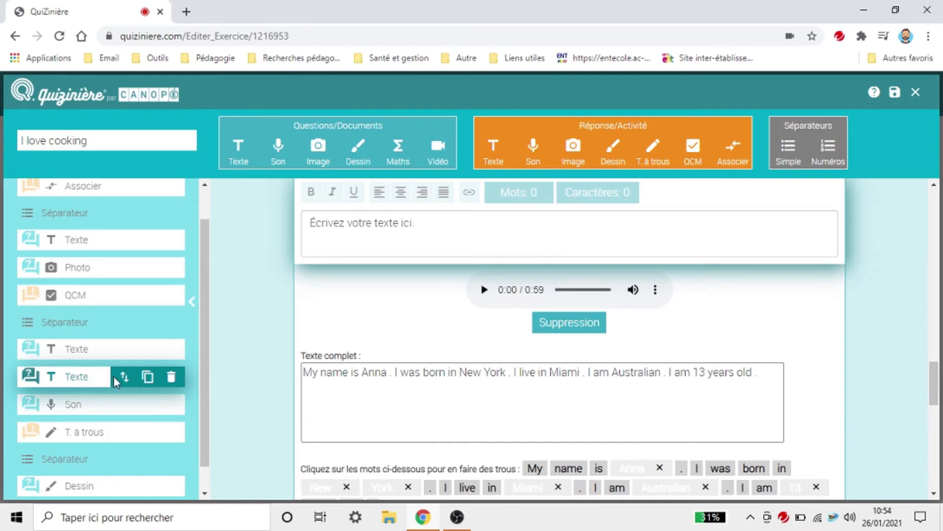
pyautogui.moveTo(125, 377); pyautogui.dragTo(123, 458)
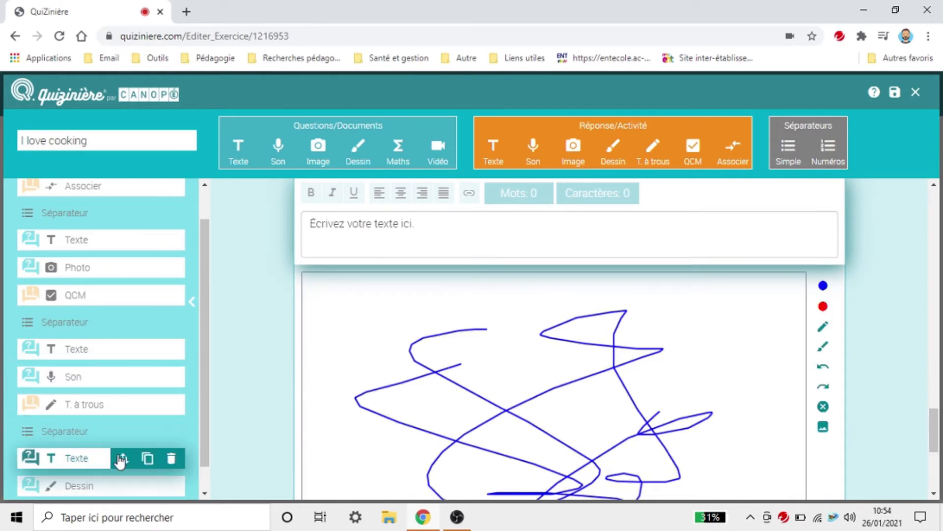
pyautogui.scroll(-3, 404, 382)
pyautogui.scroll(5, 442, 344)
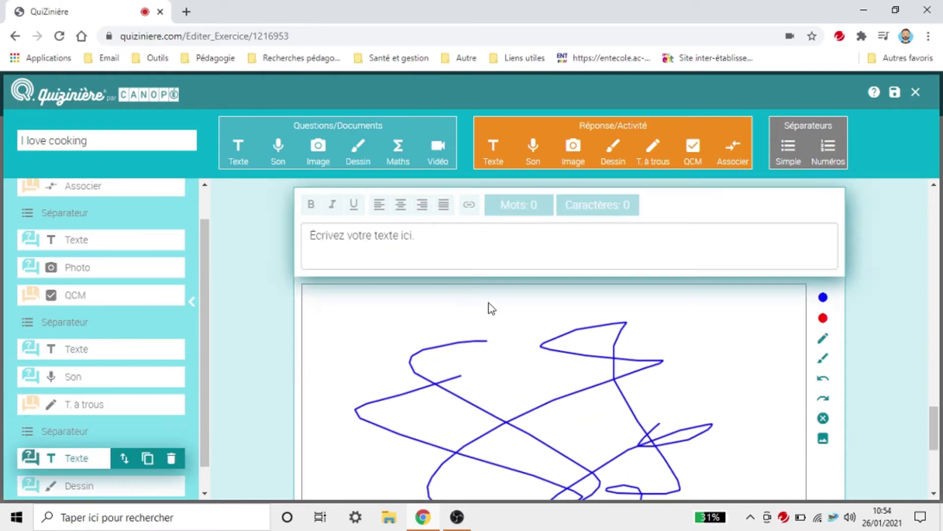
pyautogui.click(501, 249)
pyautogui.hotkey('ctrl', 'v')
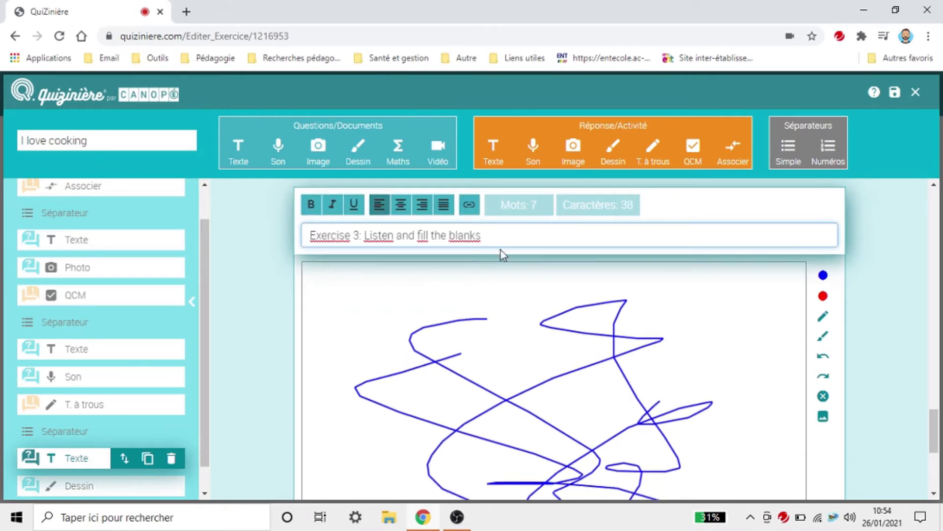
pyautogui.tripleClick(439, 237)
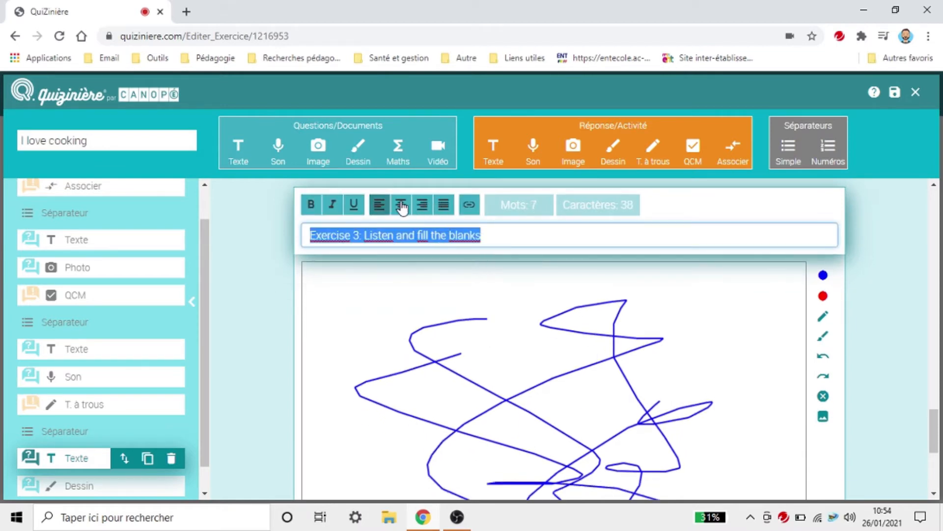
pyautogui.click(400, 204)
pyautogui.click(354, 203)
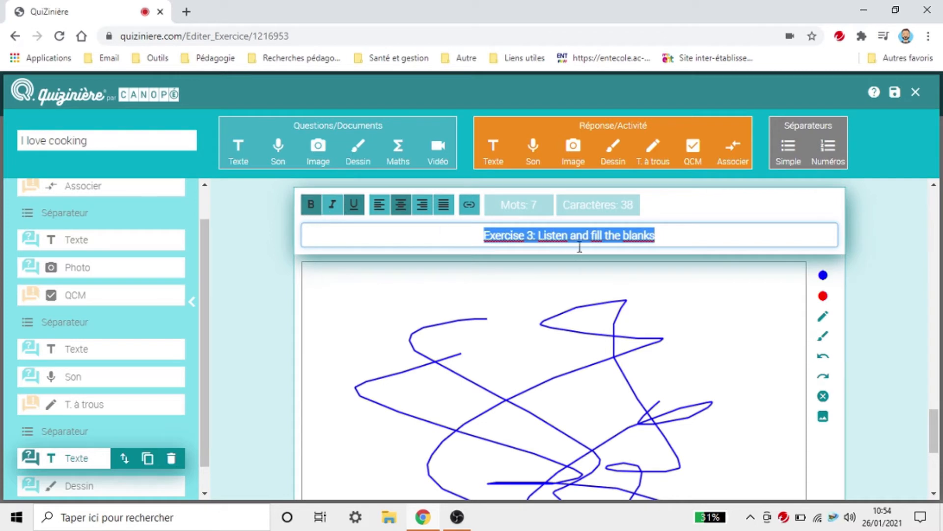
# Step: Change the heading to 'Exercise 4: Describe the drawing' and save the exercise
pyautogui.click(534, 235)
pyautogui.press('BackSpace')
pyautogui.press('BackSpace')
pyautogui.write('4')
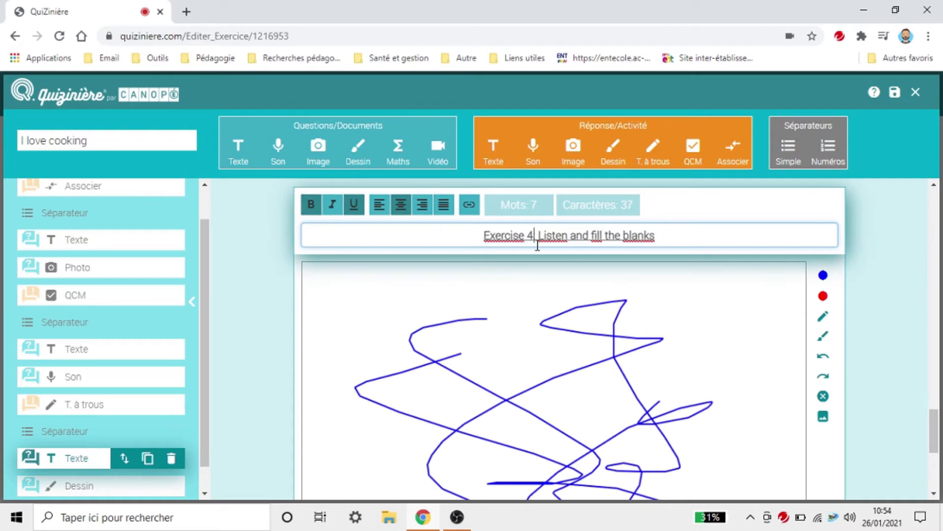
pyautogui.write(':')
pyautogui.moveTo(538, 235); pyautogui.dragTo(735, 237)
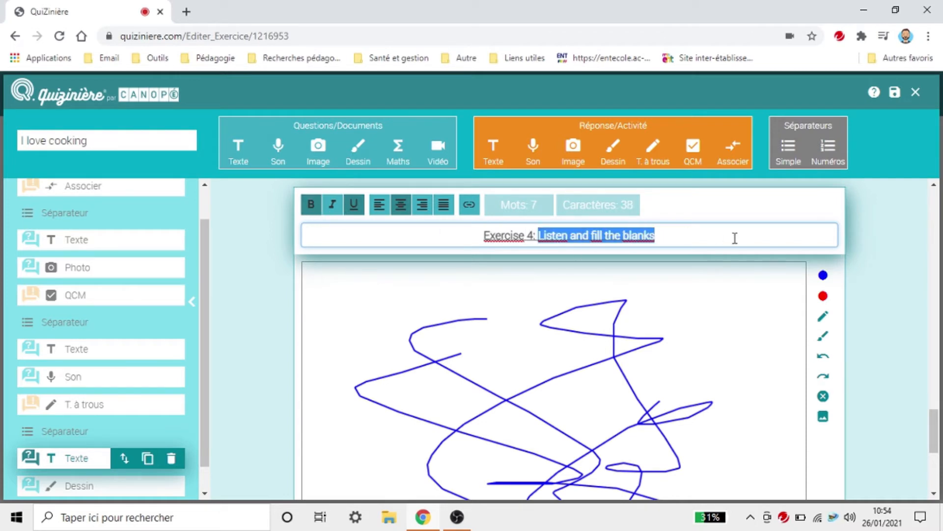
pyautogui.write('Describ')
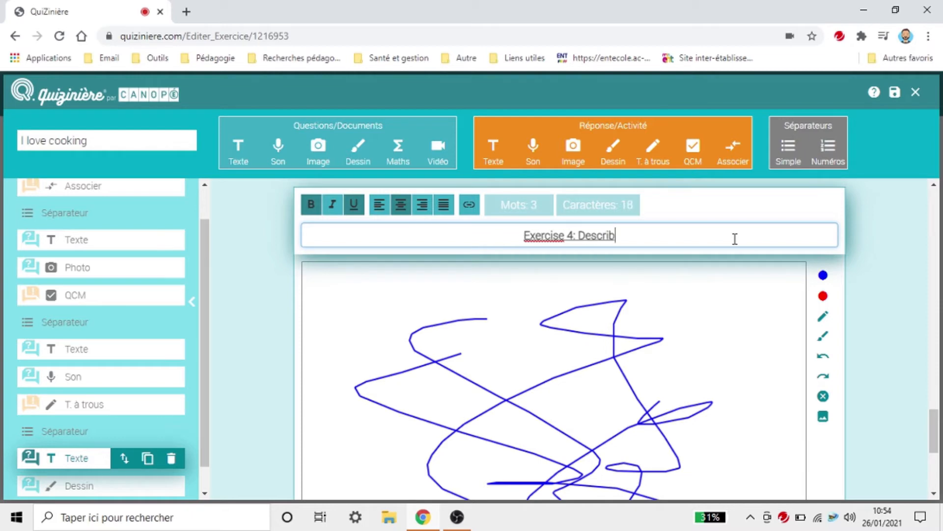
pyautogui.write('e the drawing')
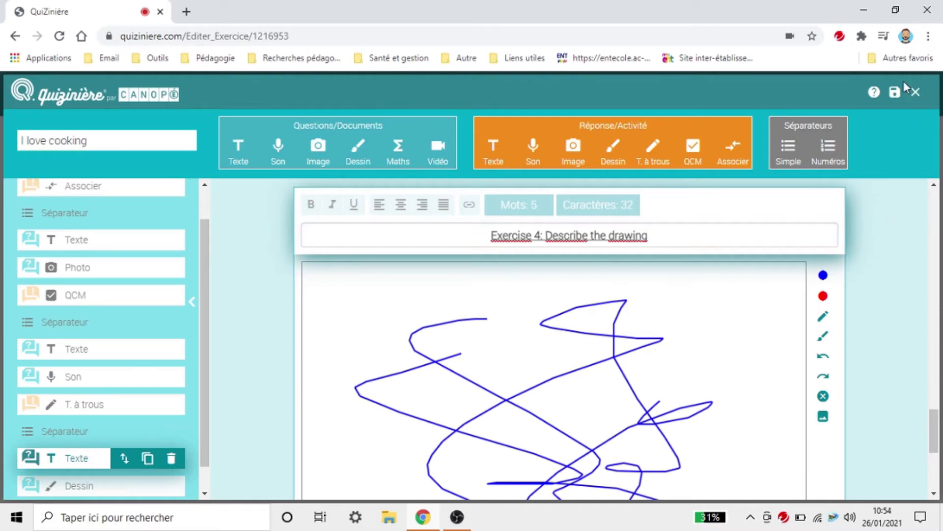
pyautogui.click(894, 95)
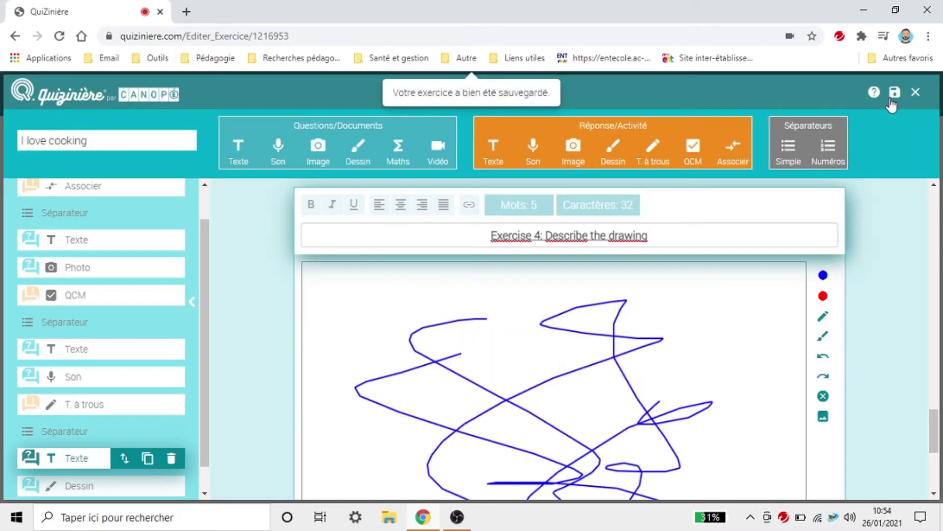
# Step: Close the editor and preview I love cooking down to the drawing's answer box, then close it
pyautogui.click(917, 92)
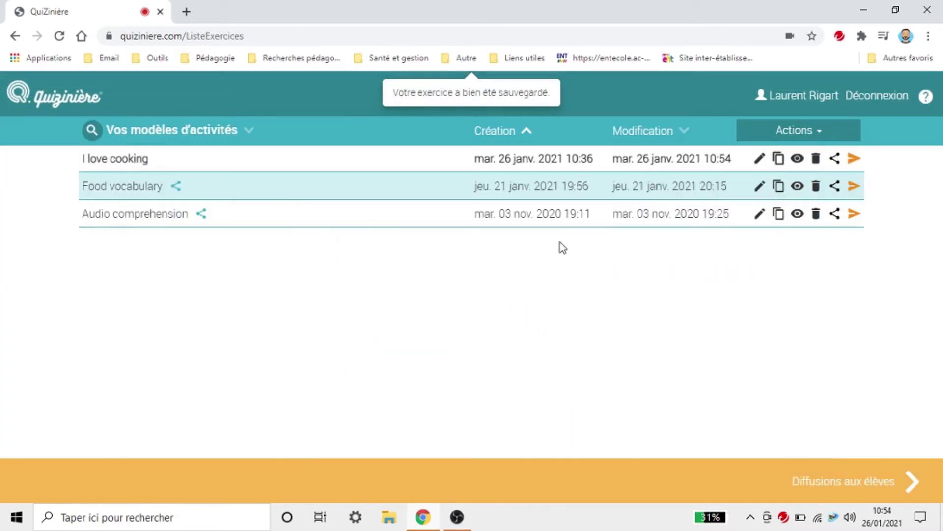
pyautogui.click(798, 160)
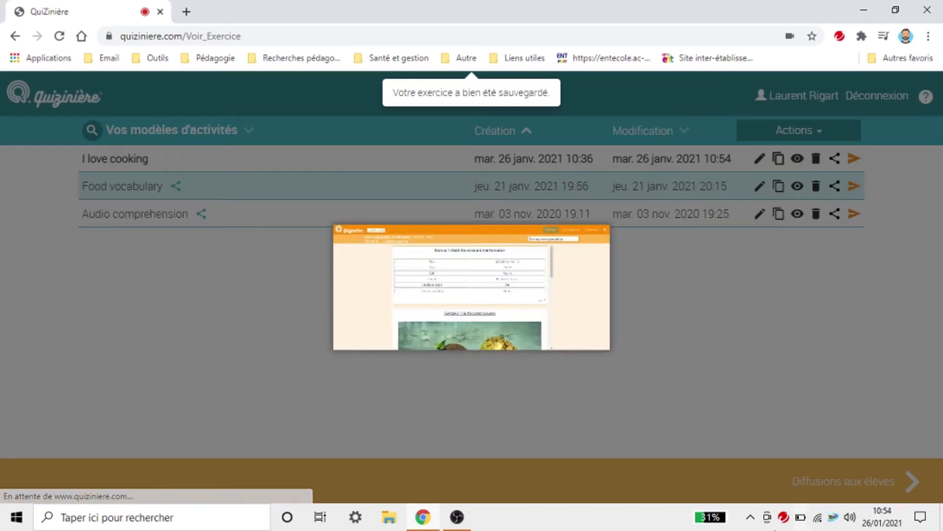
pyautogui.scroll(-8, 655, 418)
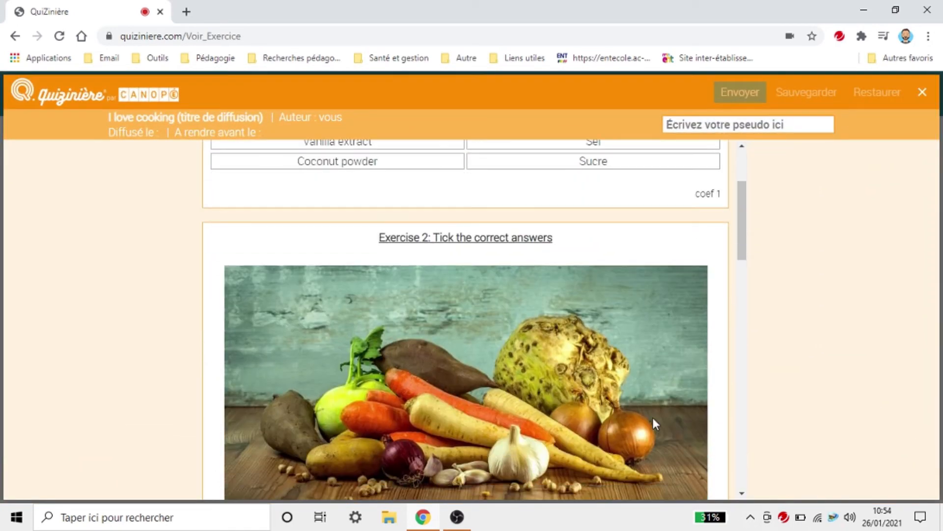
pyautogui.scroll(-7, 656, 424)
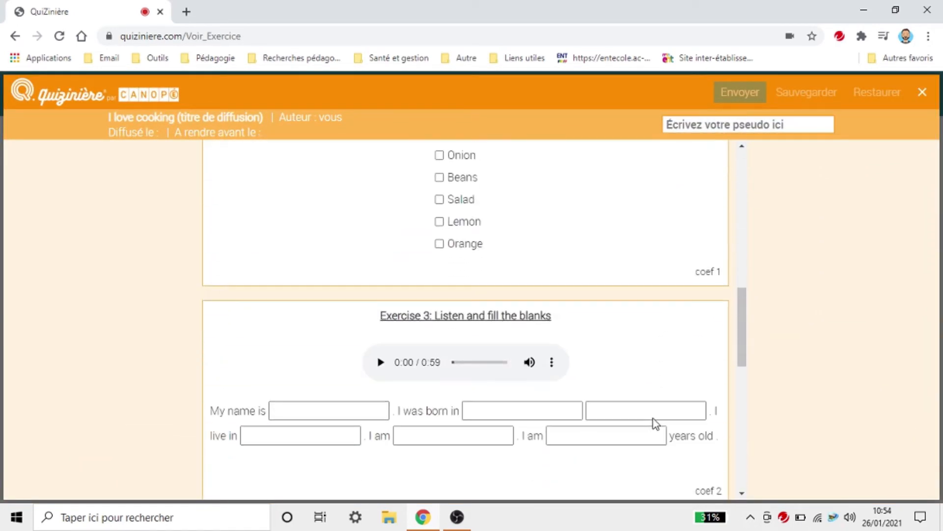
pyautogui.scroll(-7, 655, 418)
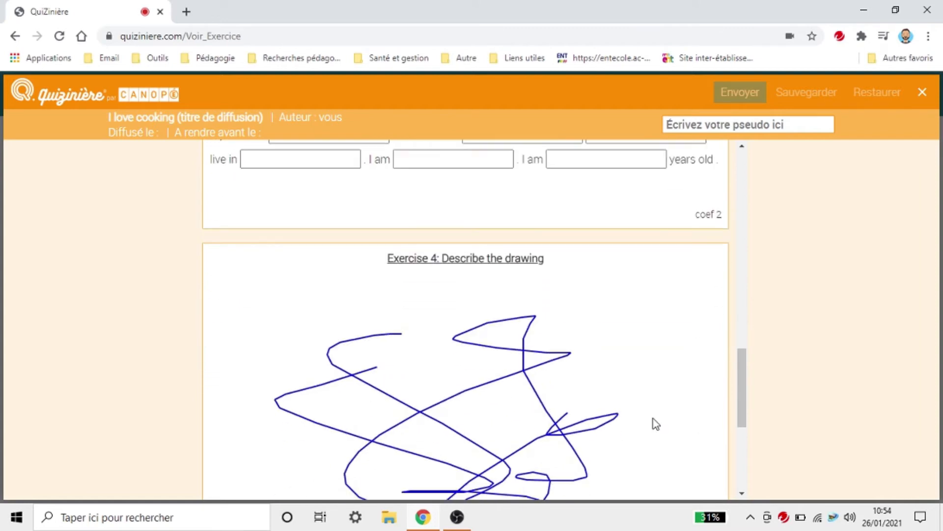
pyautogui.click(344, 425)
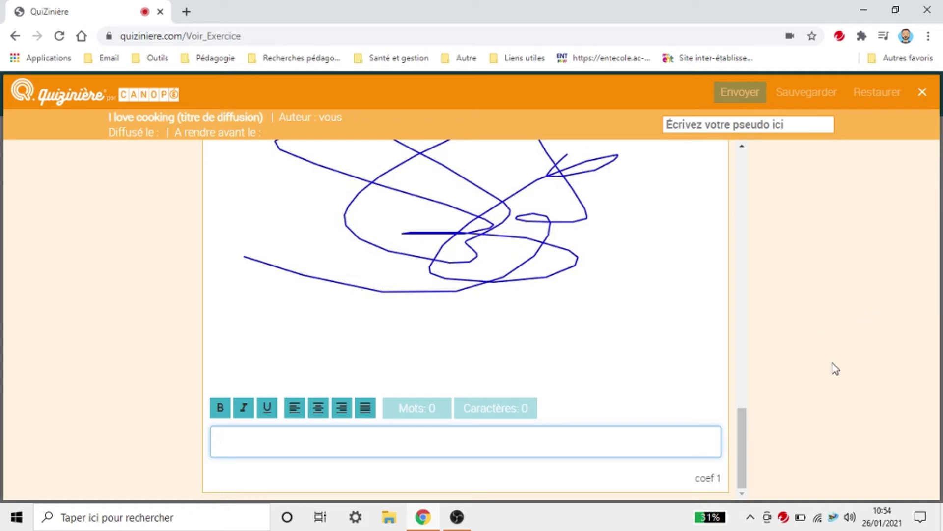
pyautogui.moveTo(741, 442); pyautogui.dragTo(739, 407)
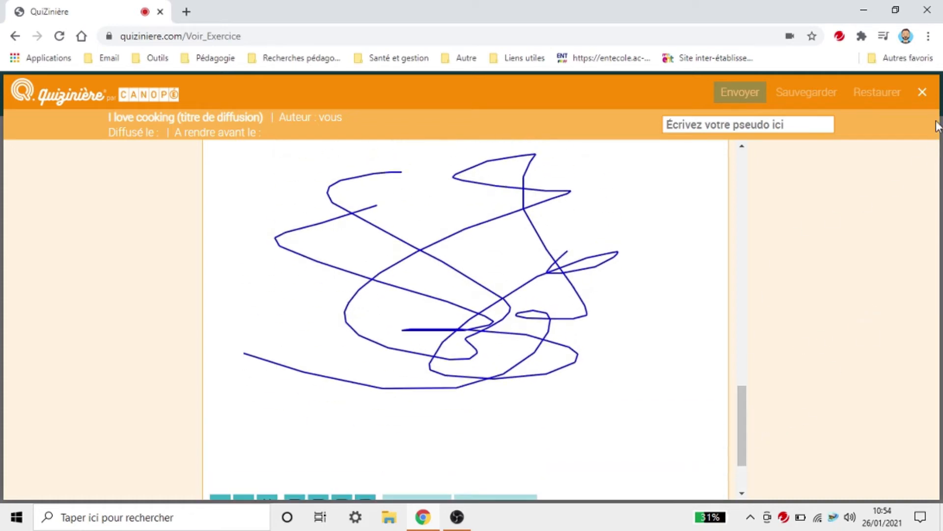
pyautogui.click(930, 98)
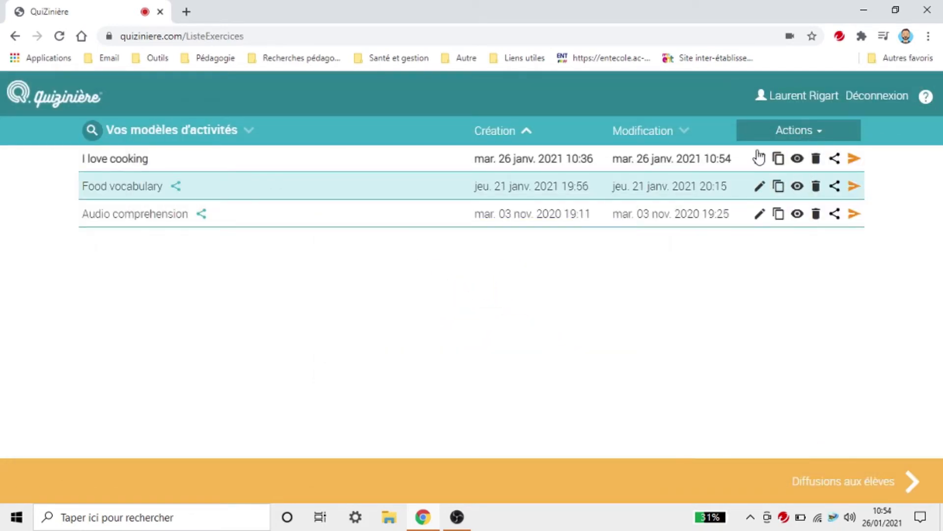
# Step: Reopen I love cooking and drag the Simple separator to the end, after the Dessin block
pyautogui.click(759, 159)
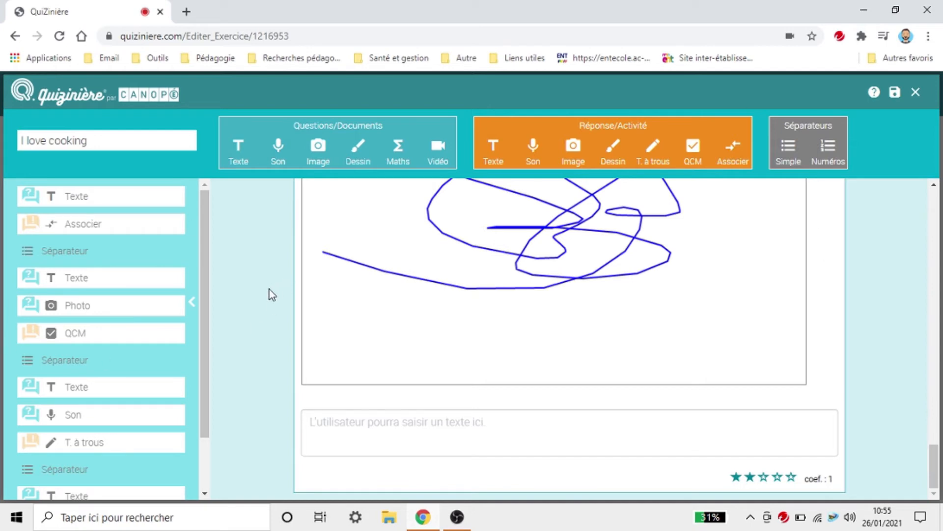
pyautogui.scroll(-3, 122, 297)
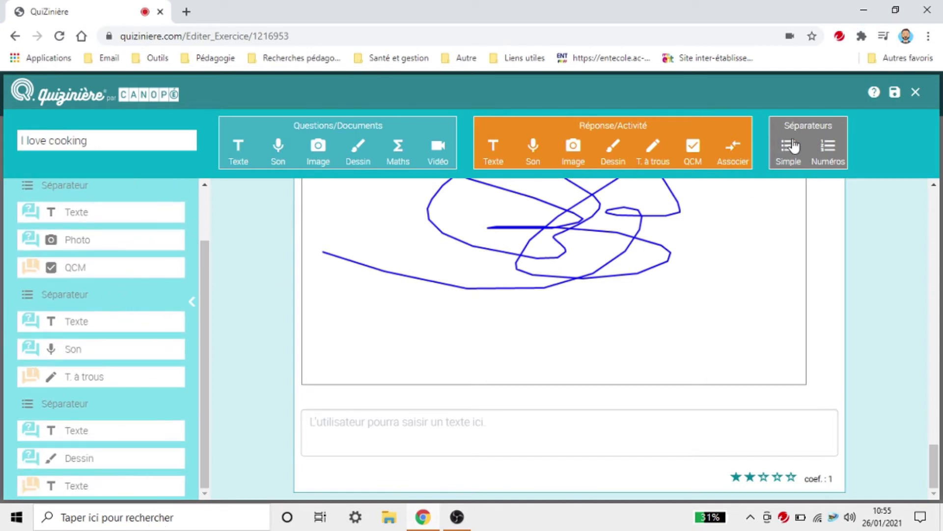
pyautogui.scroll(15, 775, 186)
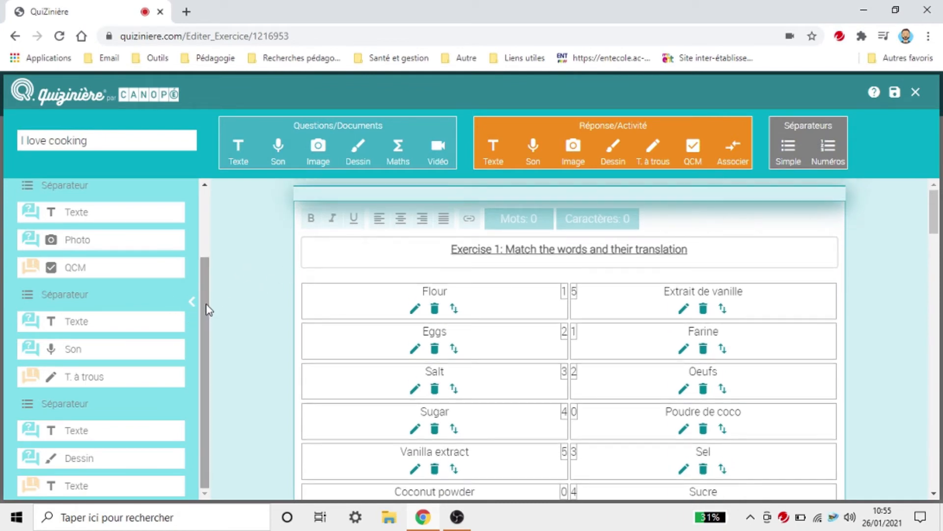
pyautogui.moveTo(205, 300); pyautogui.dragTo(208, 231)
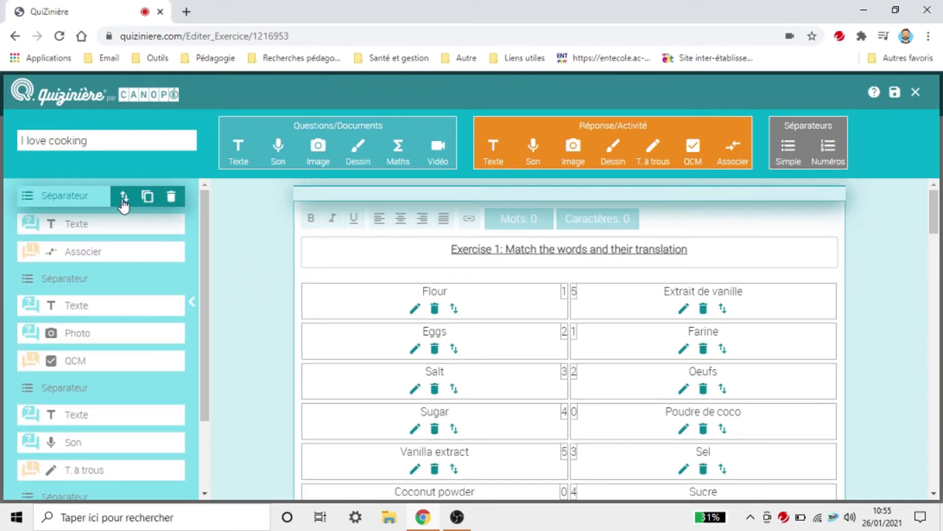
pyautogui.moveTo(119, 218); pyautogui.dragTo(98, 520)
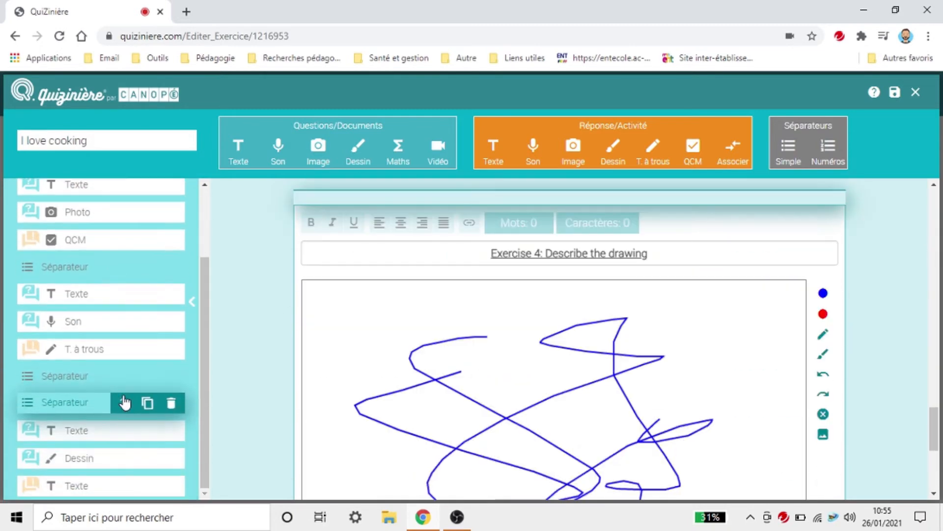
pyautogui.moveTo(124, 401); pyautogui.dragTo(125, 495)
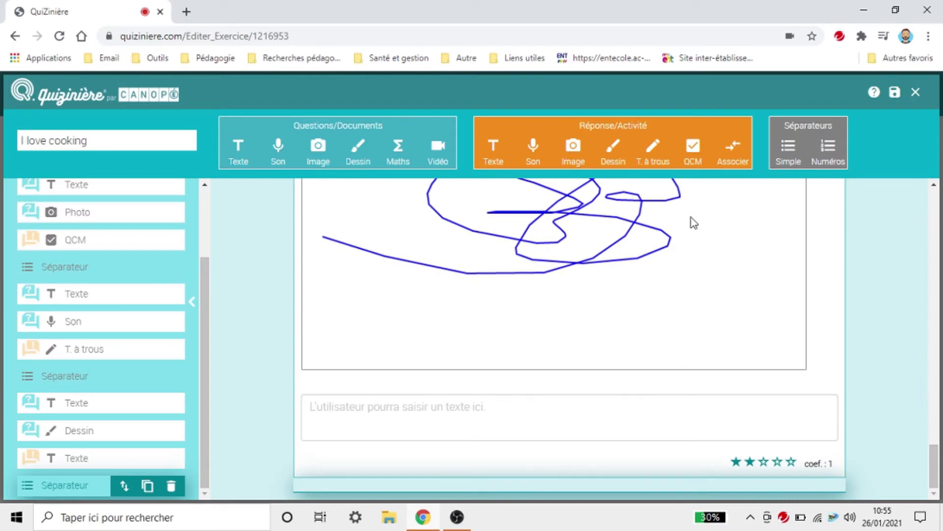
# Step: Add a text block reading 'Exercise 5: Watch the video and answer the questions'
pyautogui.click(240, 162)
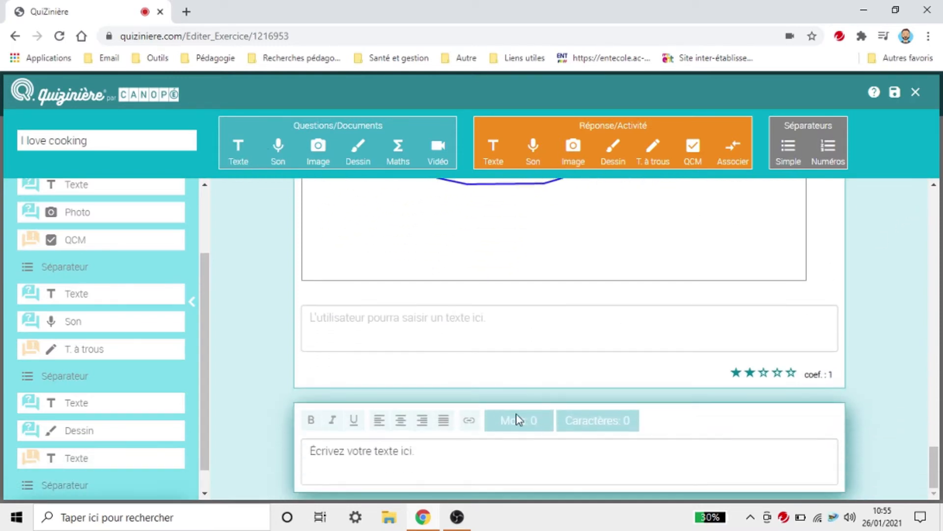
pyautogui.scroll(6, 899, 320)
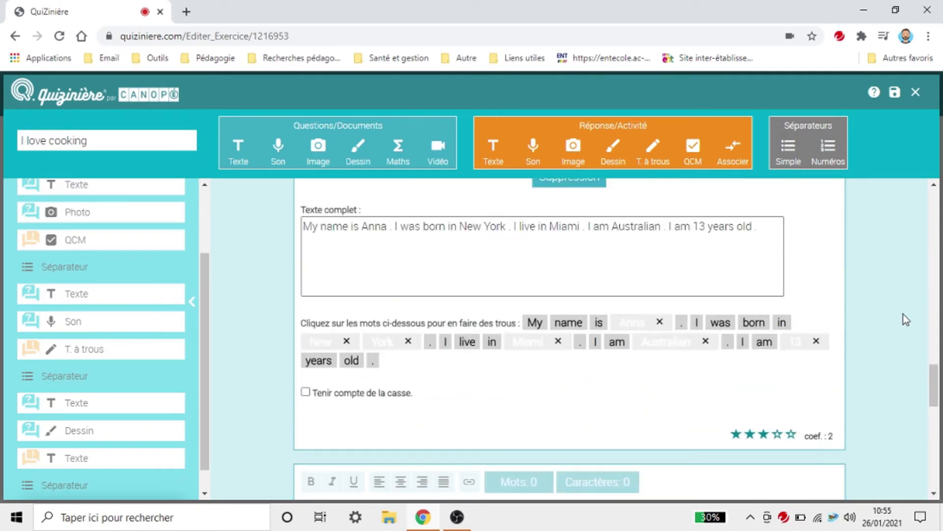
pyautogui.scroll(-6, 903, 320)
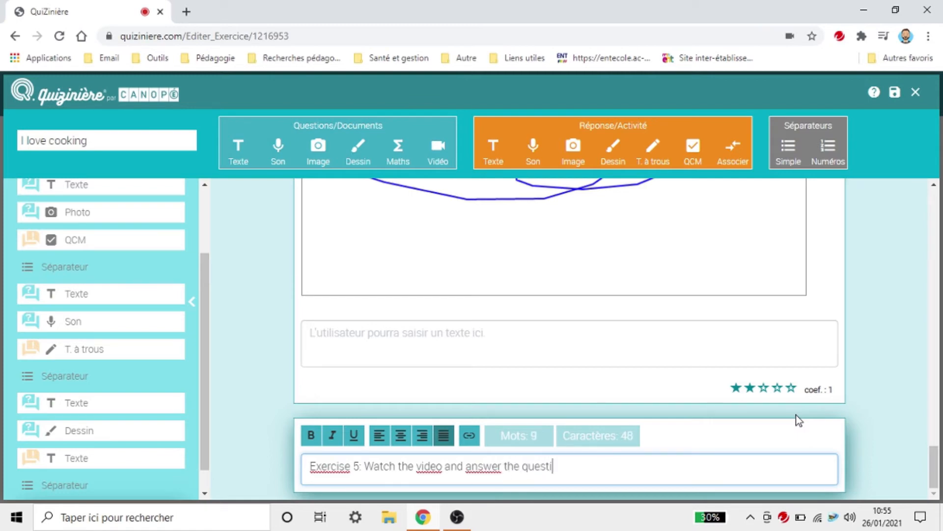
pyautogui.write('s')
# Step: Make the Exercise 5 title centred, bold and underlined
pyautogui.tripleClick(503, 465)
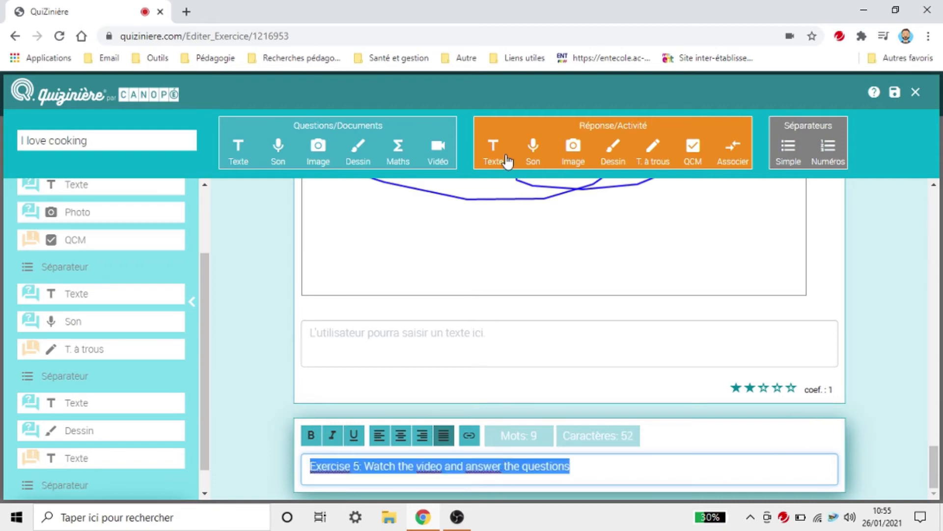
pyautogui.click(400, 436)
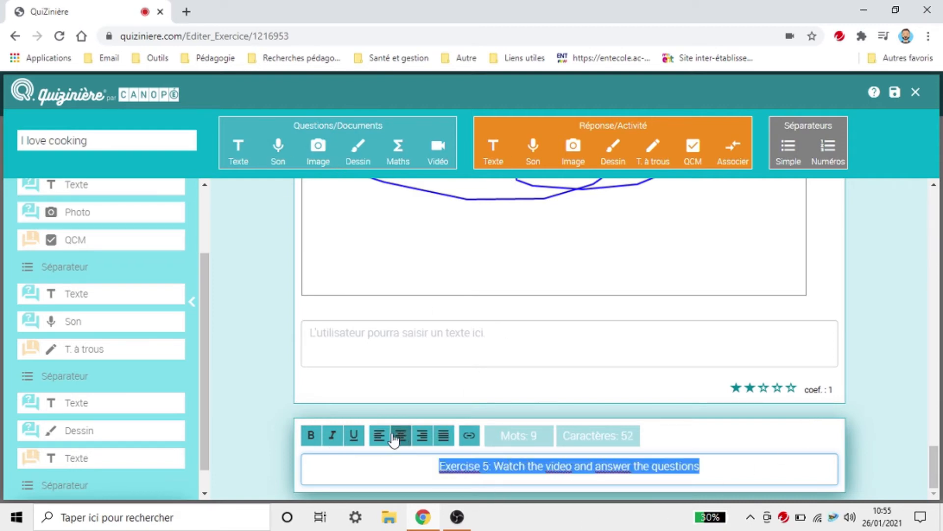
pyautogui.click(313, 435)
pyautogui.click(356, 439)
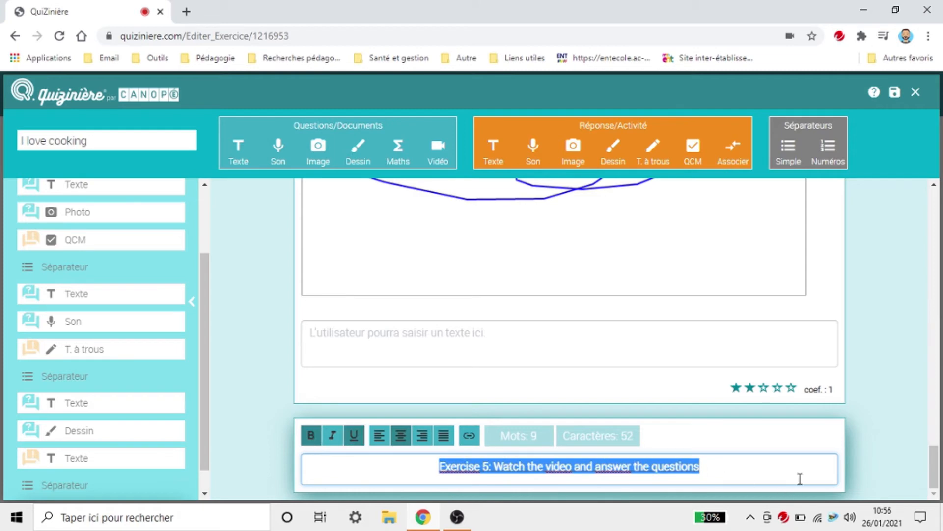
pyautogui.click(882, 420)
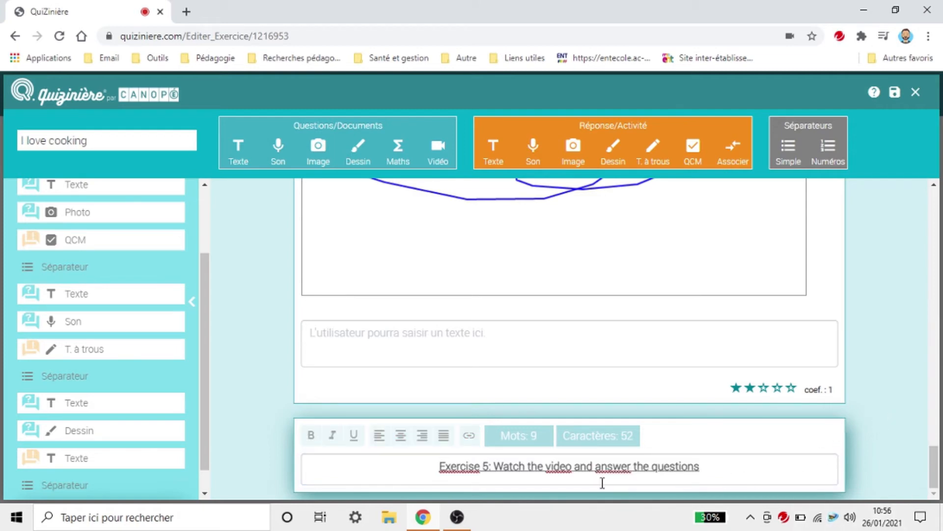
# Step: Insert a video block under Exercise 5, select its URL field, and open a new browser tab
pyautogui.click(436, 158)
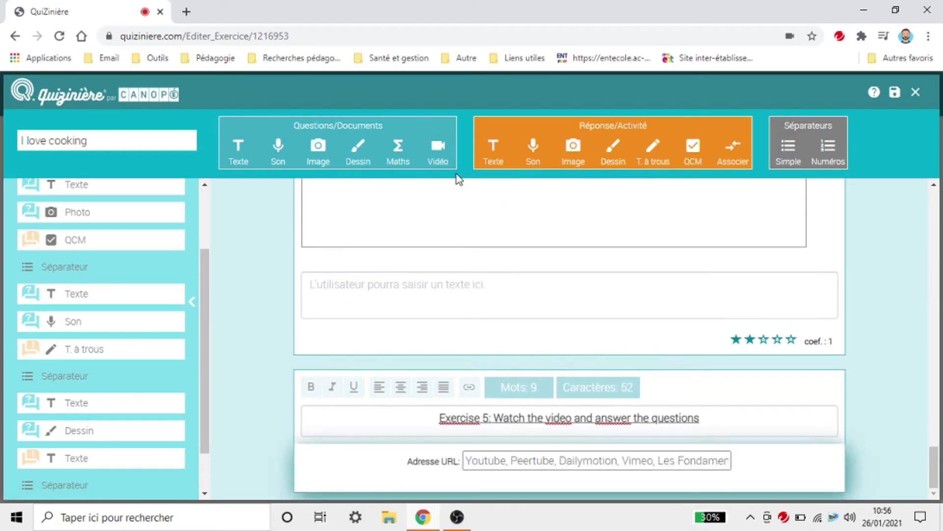
pyautogui.click(516, 457)
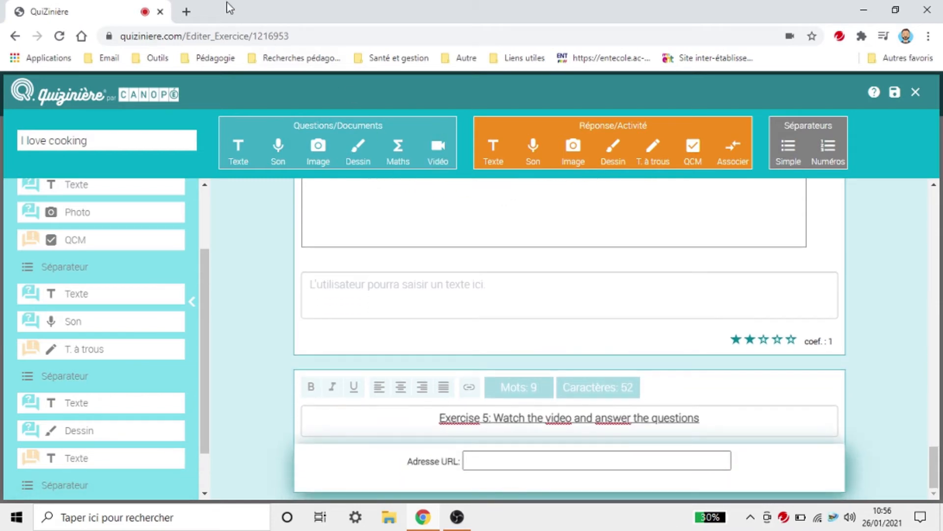
pyautogui.click(187, 11)
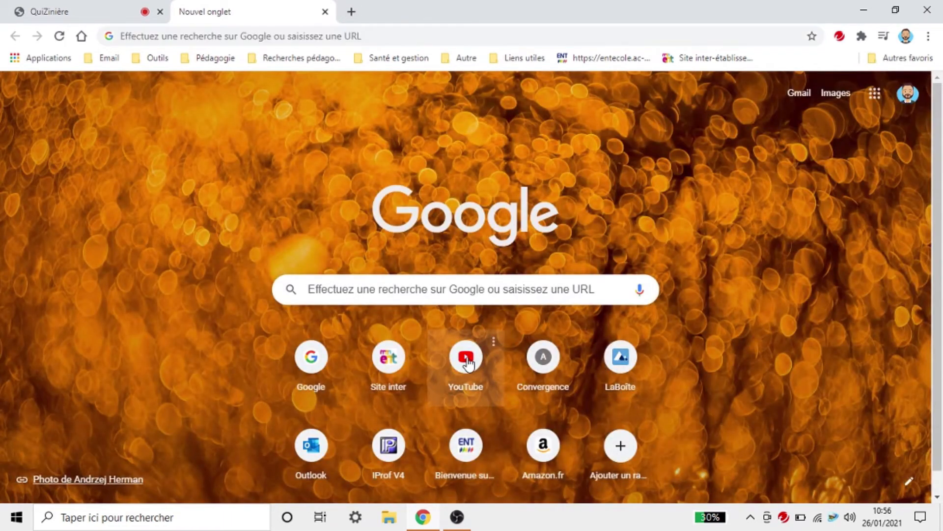
# Step: Search YouTube for 'at the restaurant' and open the paused Video 1 - At the restaurant
pyautogui.click(467, 359)
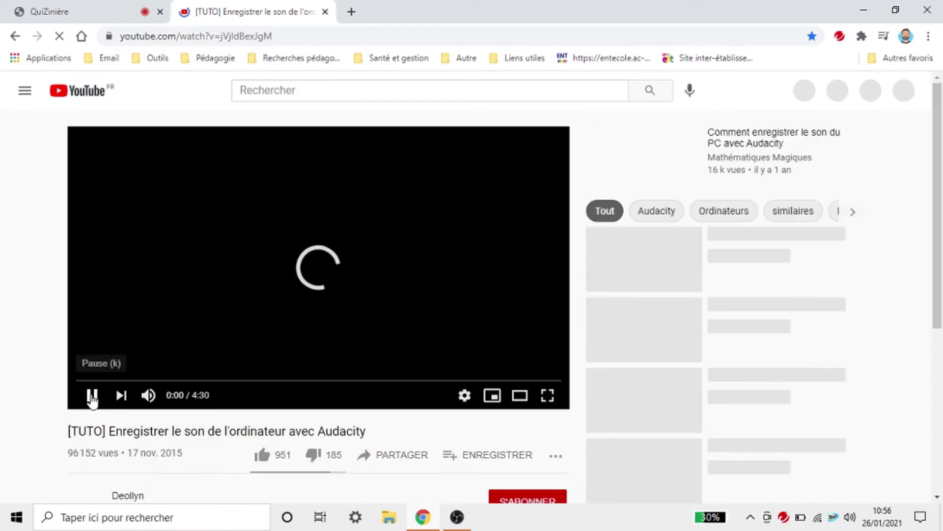
pyautogui.click(92, 396)
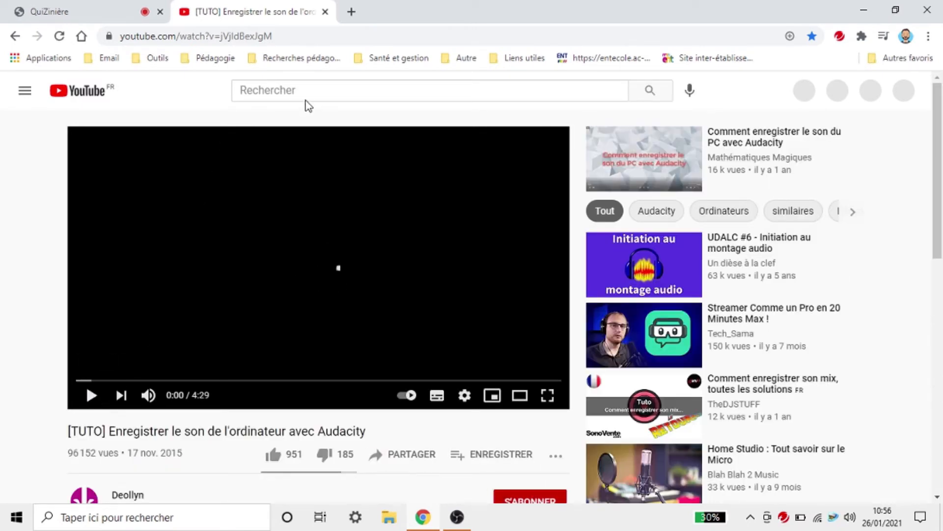
pyautogui.click(312, 85)
pyautogui.write('a')
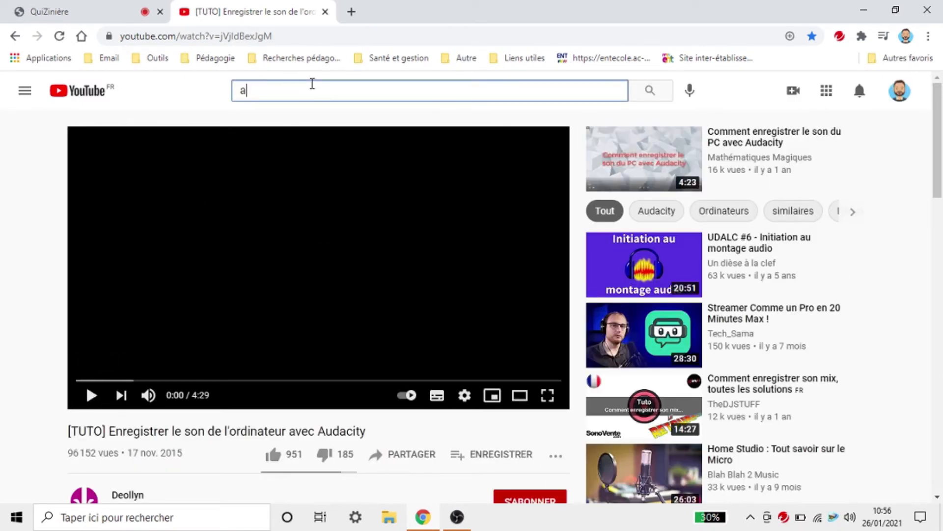
pyautogui.write('t the ')
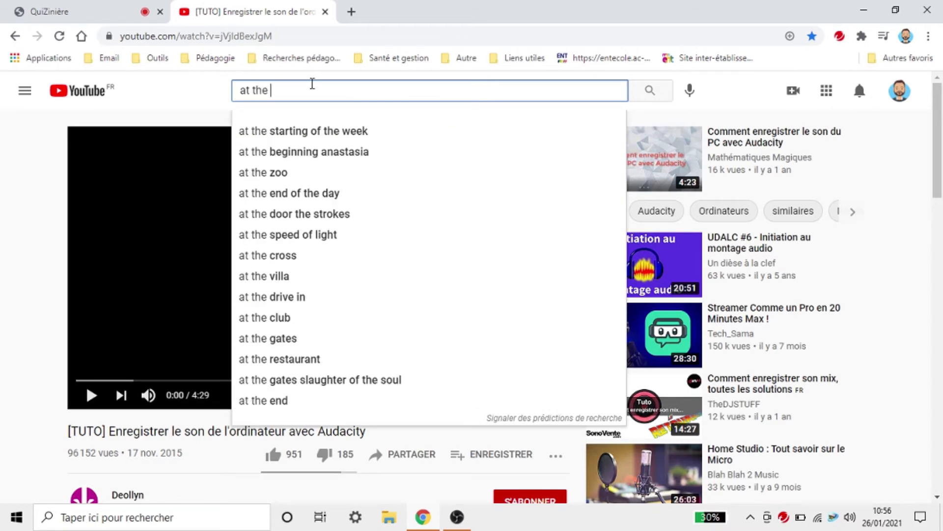
pyautogui.write('restaurant')
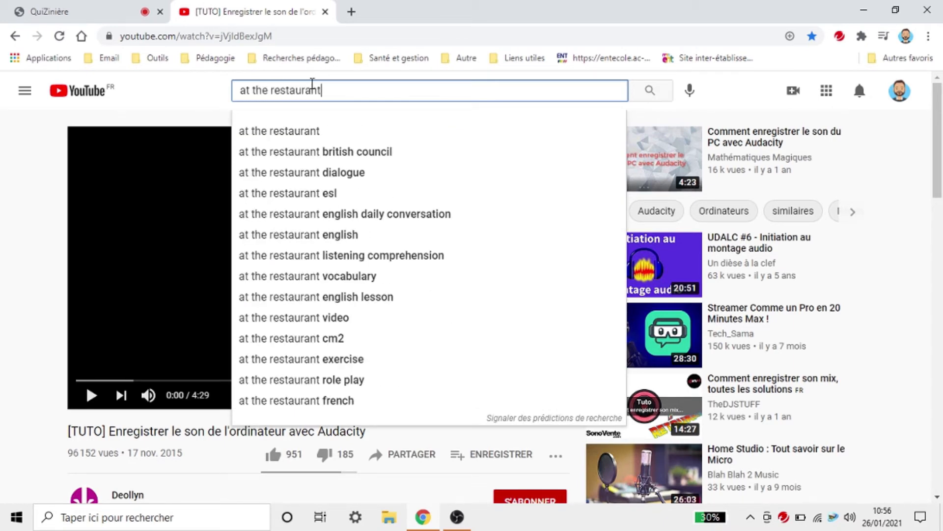
pyautogui.press('Return')
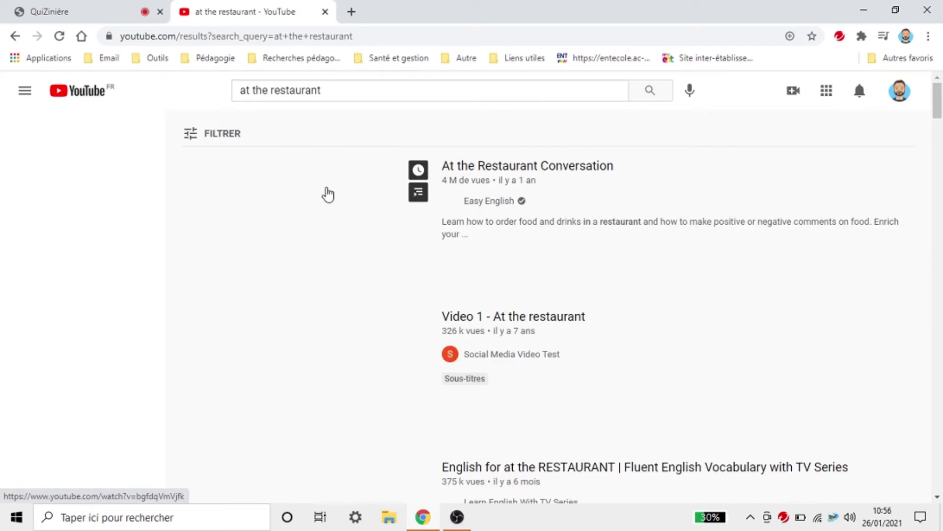
pyautogui.click(323, 370)
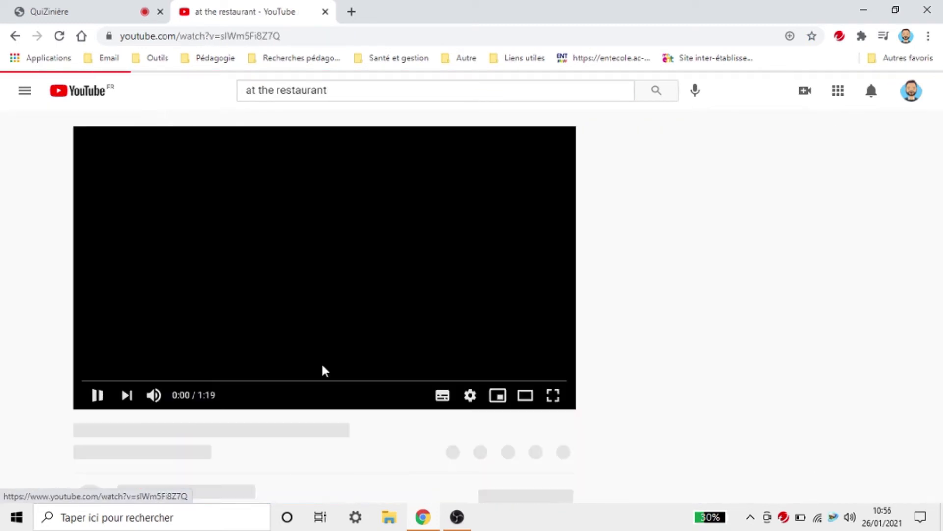
pyautogui.click(92, 395)
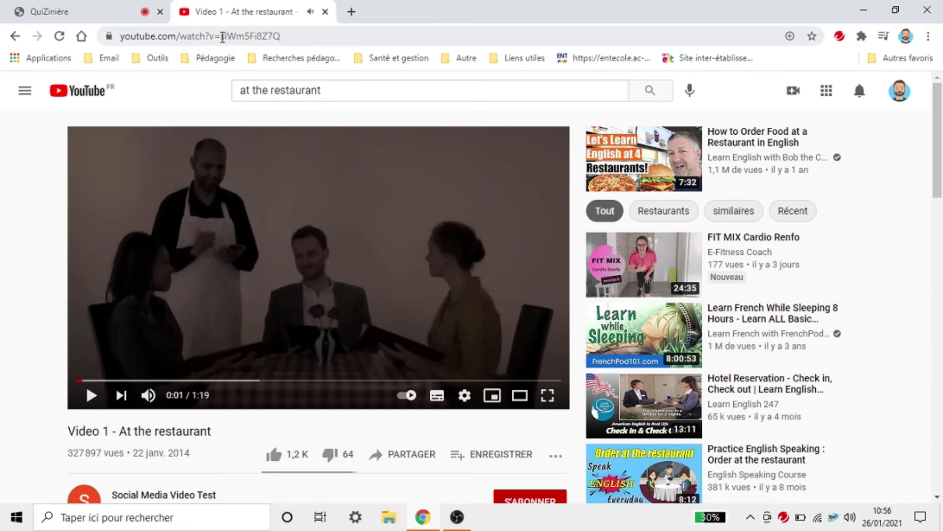
# Step: Copy the video's web address and close the YouTube tab
pyautogui.click(222, 37)
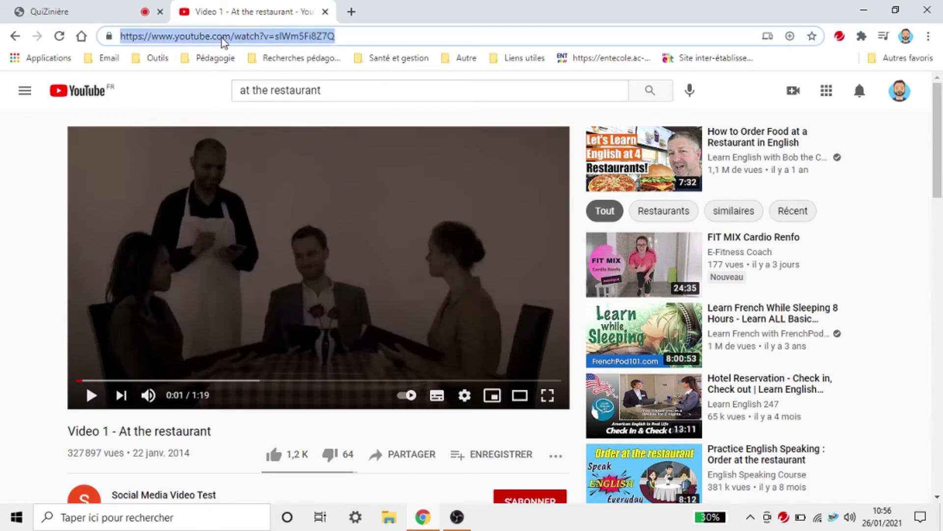
pyautogui.rightClick(223, 42)
pyautogui.click(241, 135)
pyautogui.click(325, 12)
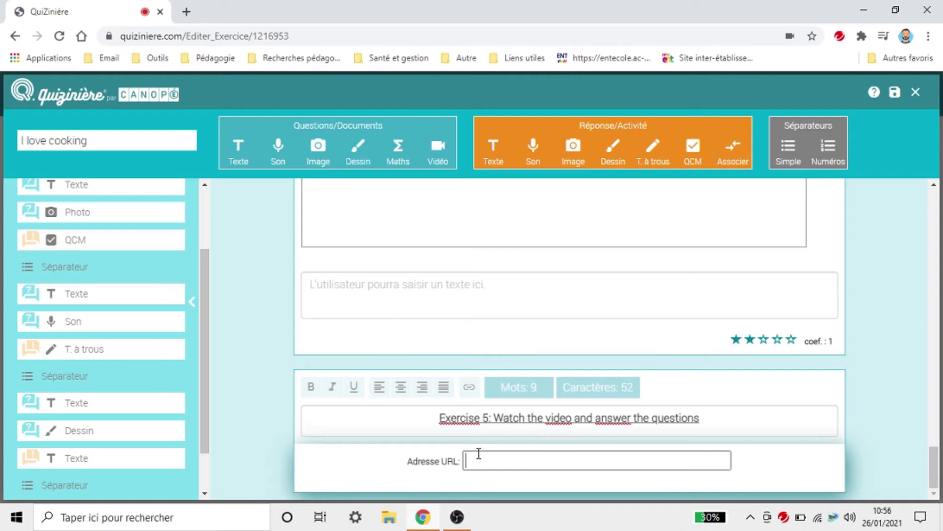
# Step: Paste the restaurant video's address into the video block's URL field
pyautogui.hotkey('ctrl', 'v')
pyautogui.scroll(-4, 510, 443)
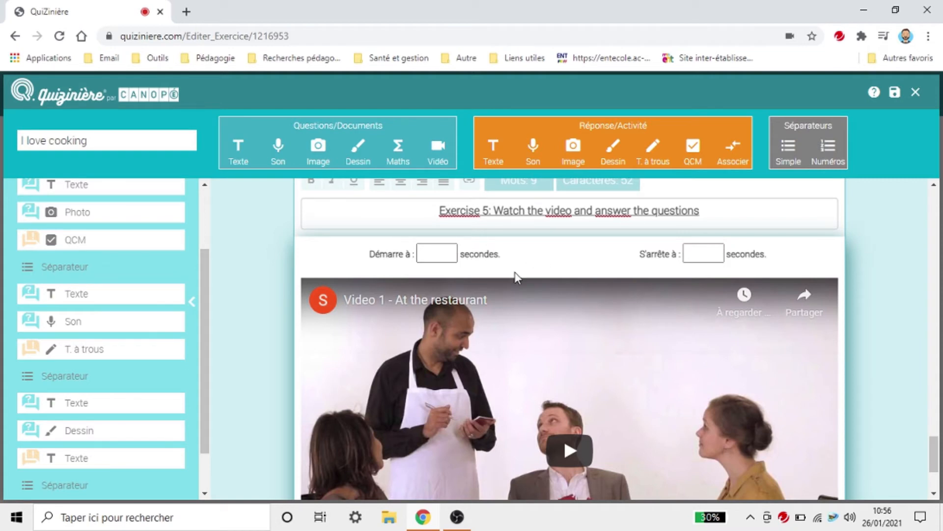
pyautogui.scroll(-3, 922, 353)
pyautogui.scroll(3, 673, 341)
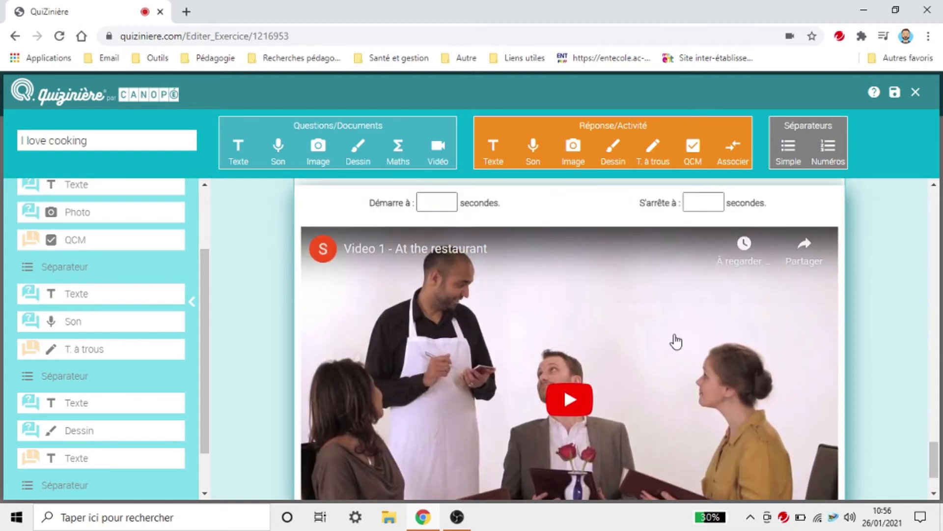
# Step: Clip the video to start at 15 seconds and stop at 25 seconds
pyautogui.click(438, 254)
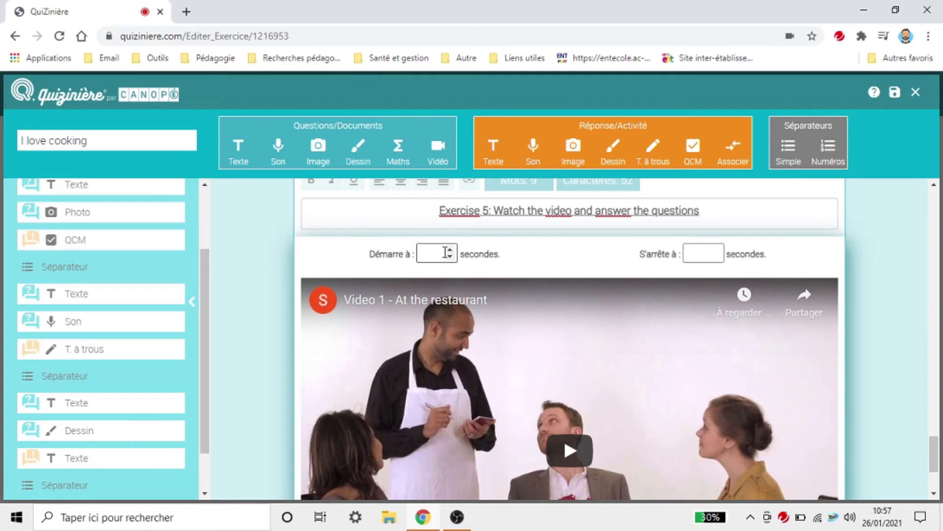
pyautogui.write('13')
pyautogui.click(449, 249)
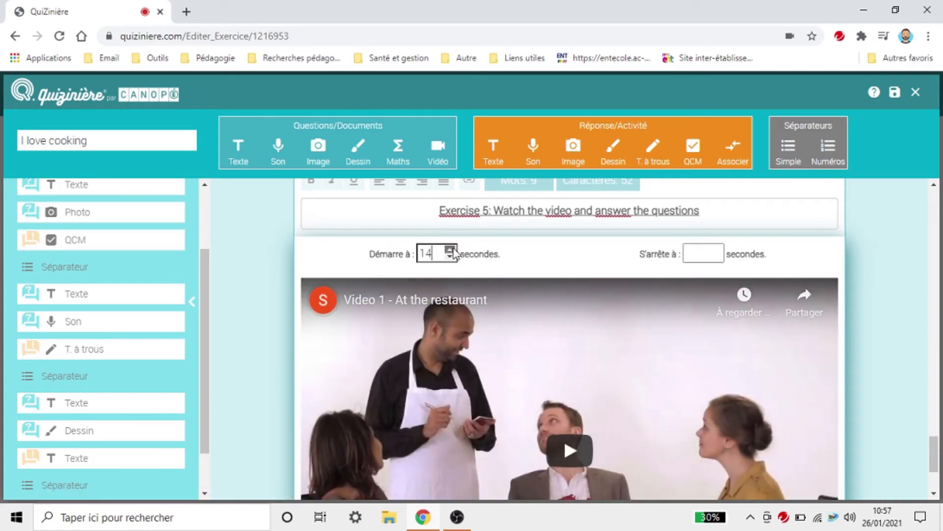
pyautogui.click(449, 249)
pyautogui.click(690, 253)
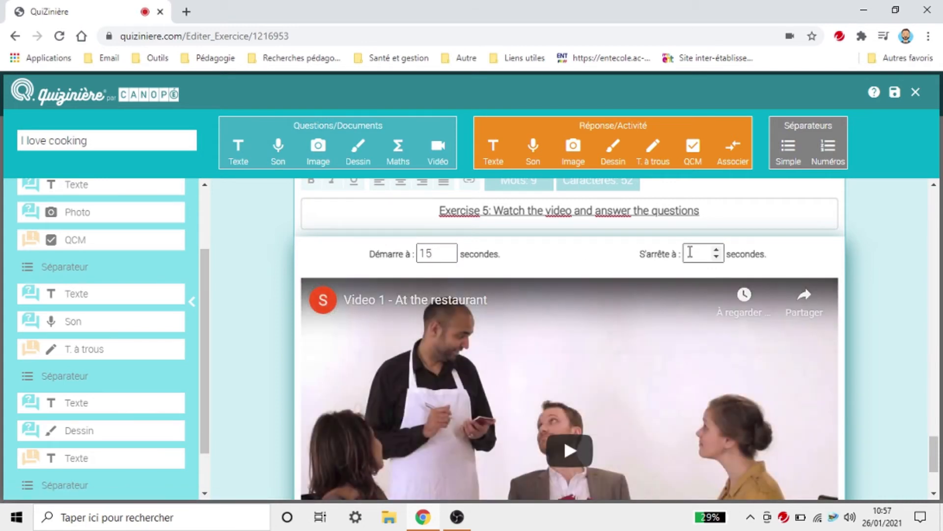
pyautogui.write('25')
pyautogui.scroll(-3, 876, 315)
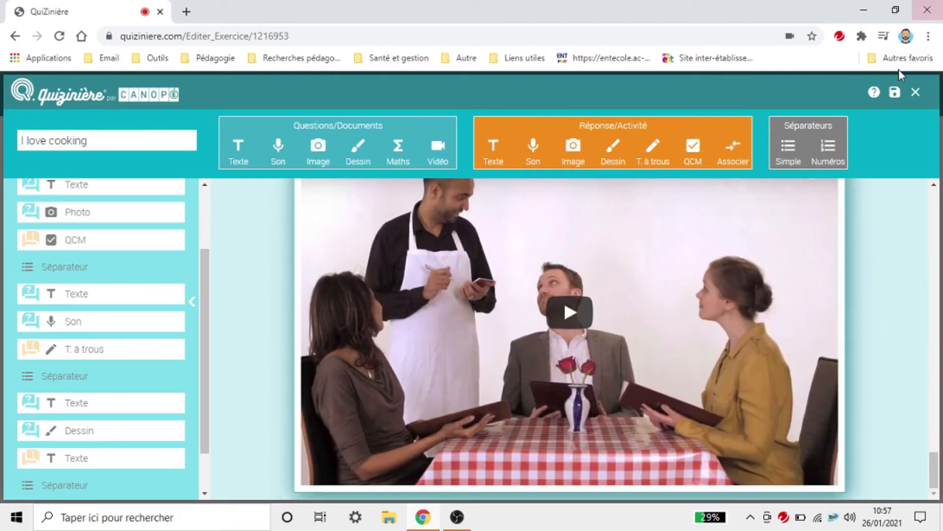
# Step: Save and close the editor, then preview and play the I love cooking video clip
pyautogui.click(895, 92)
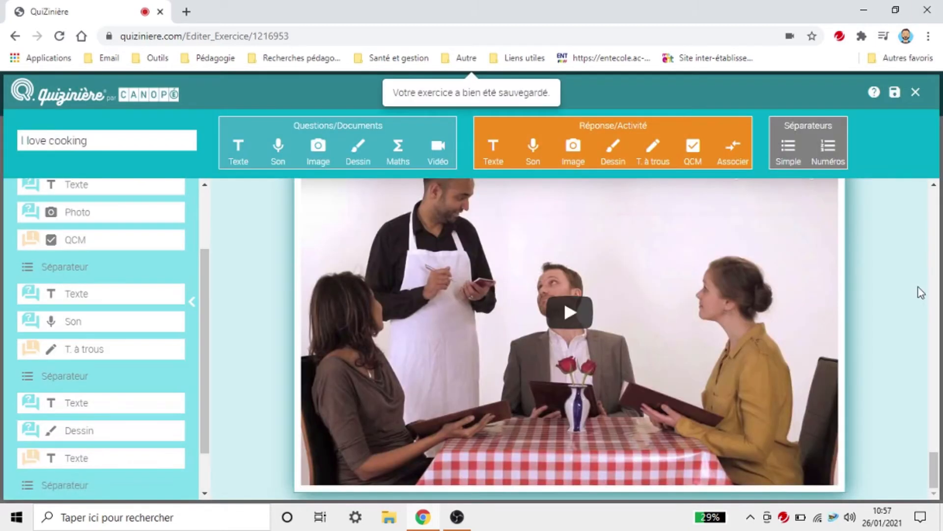
pyautogui.click(915, 93)
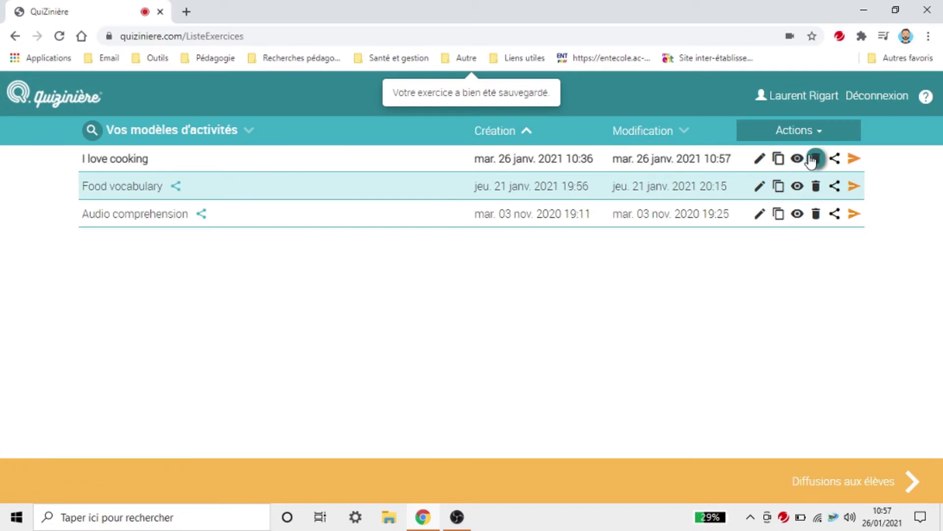
pyautogui.click(797, 158)
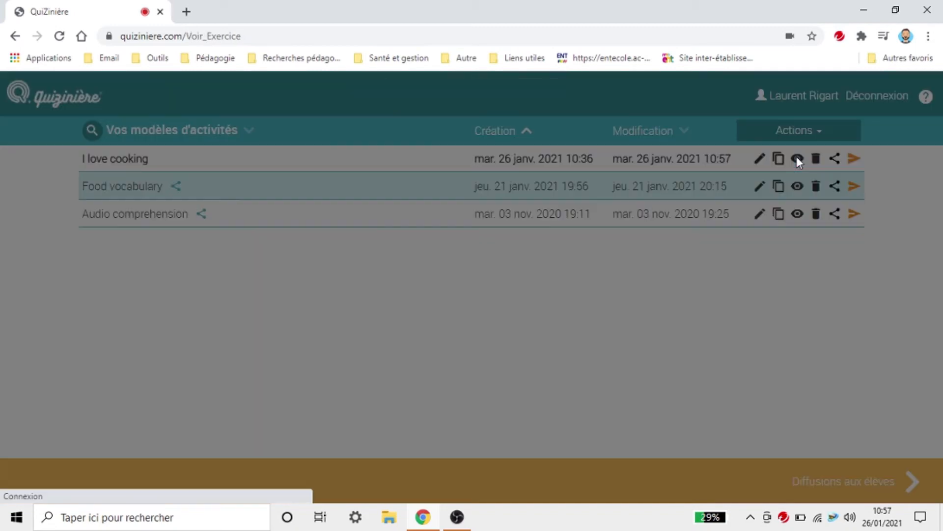
pyautogui.scroll(-15, 690, 279)
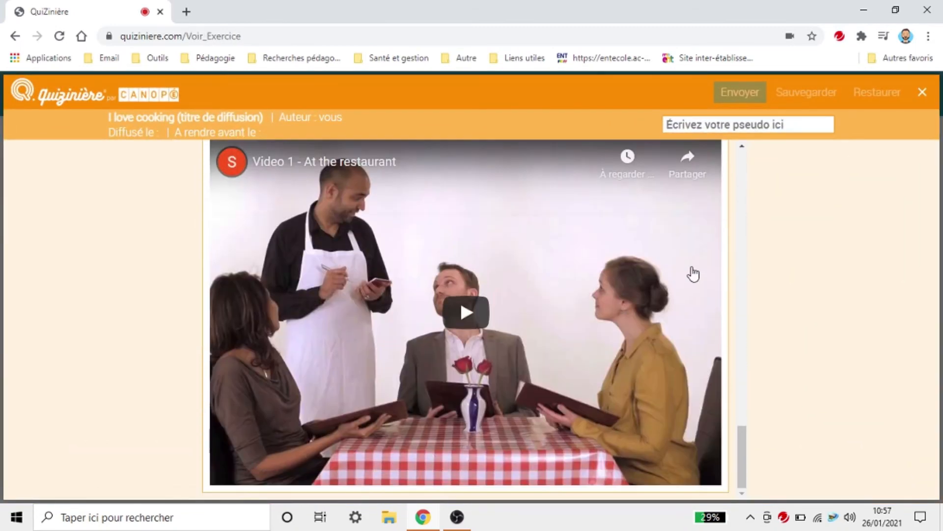
pyautogui.click(462, 311)
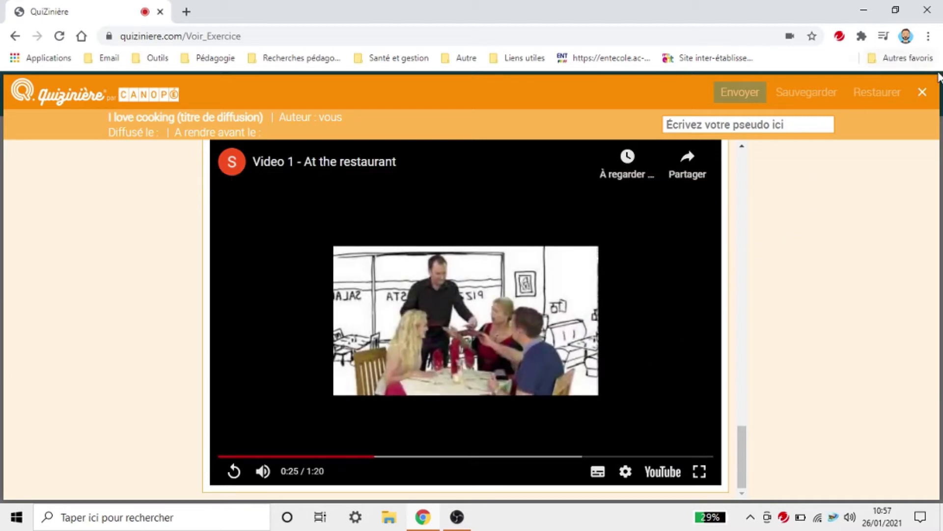
pyautogui.click(922, 92)
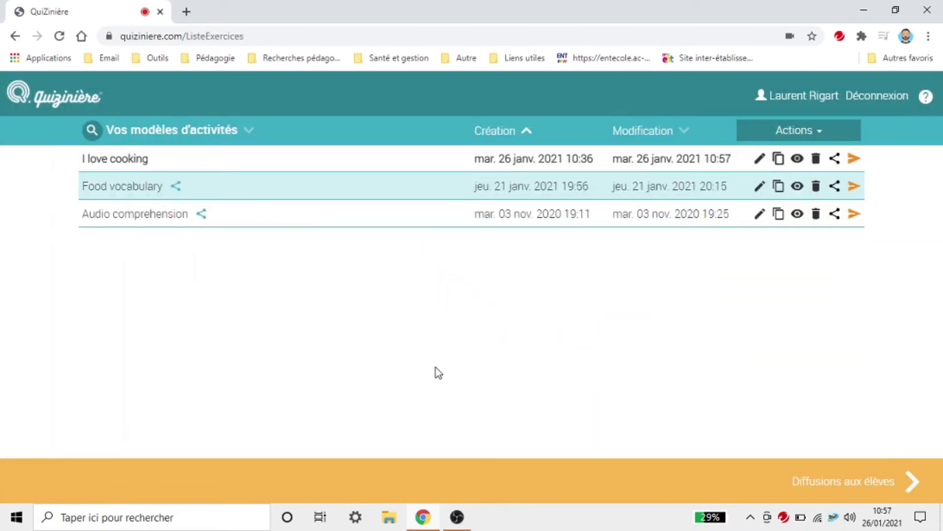
# Step: Reopen I love cooking for editing and clear the video's start and stop times
pyautogui.click(758, 164)
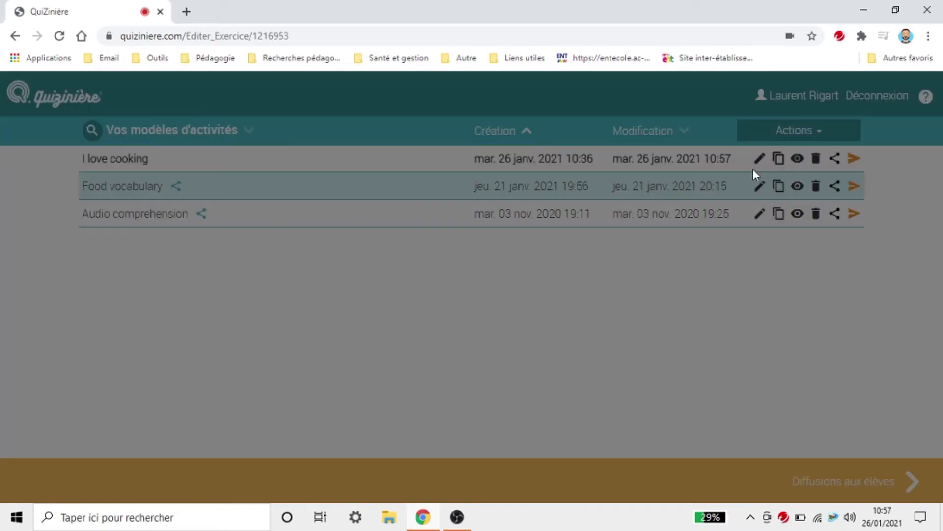
pyautogui.scroll(-6, 493, 375)
pyautogui.scroll(-20, 493, 375)
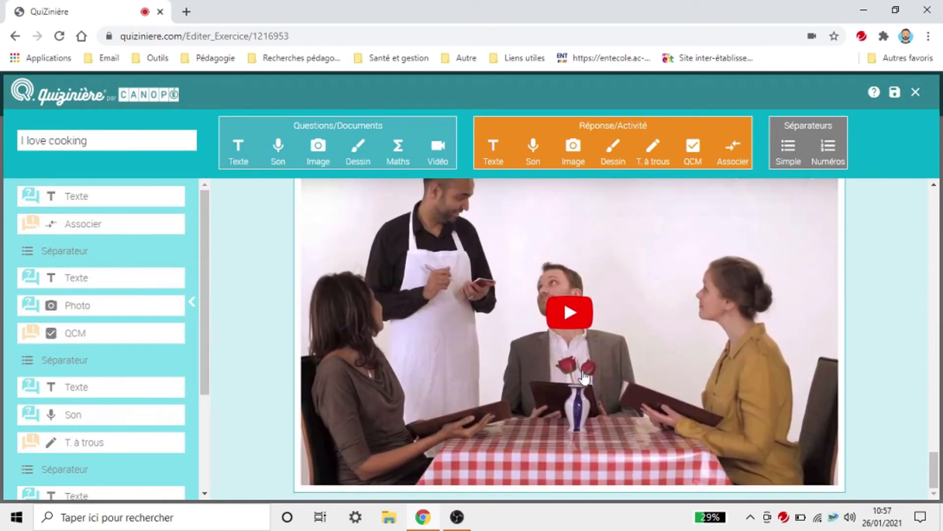
pyautogui.scroll(4, 727, 328)
pyautogui.moveTo(436, 324); pyautogui.dragTo(367, 334)
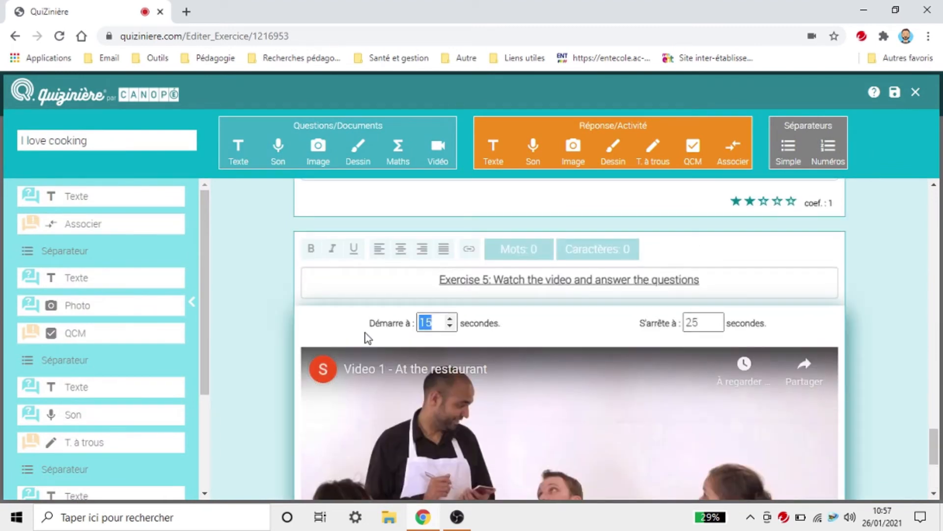
pyautogui.press('BackSpace')
pyautogui.moveTo(707, 326); pyautogui.dragTo(620, 332)
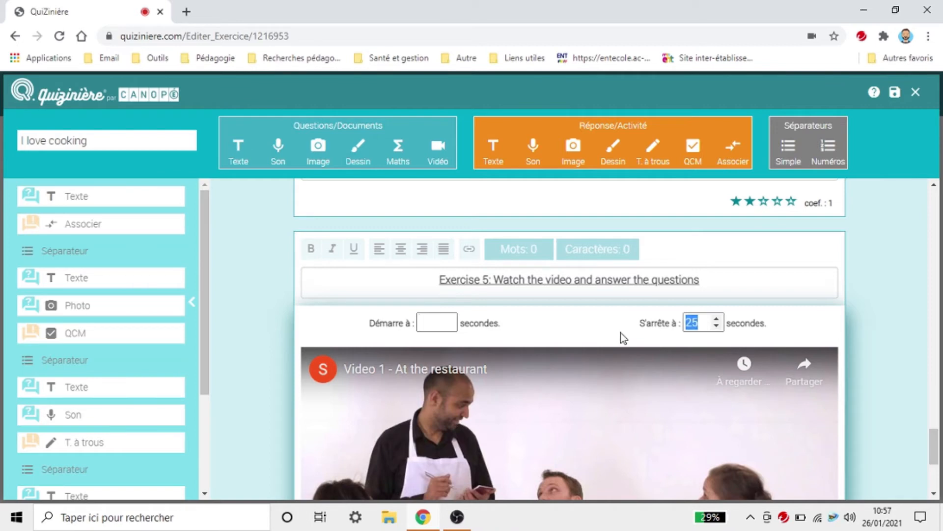
pyautogui.press('BackSpace')
pyautogui.scroll(-5, 164, 343)
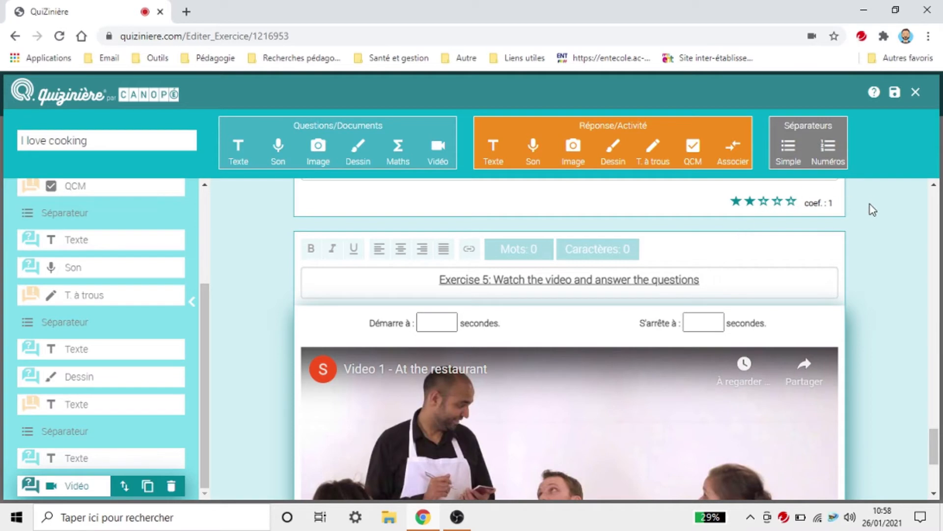
pyautogui.scroll(-3, 914, 344)
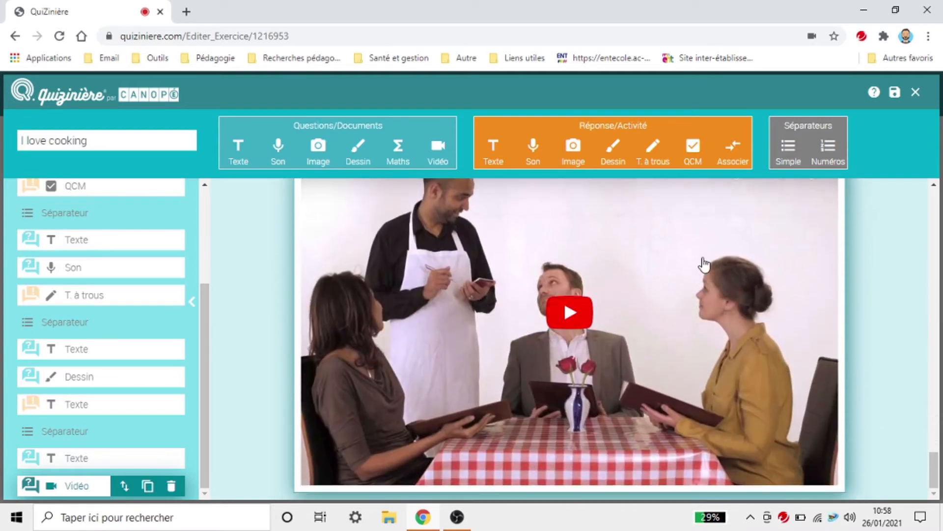
# Step: Add a QCM block below the video and move a new text block just above it
pyautogui.click(693, 148)
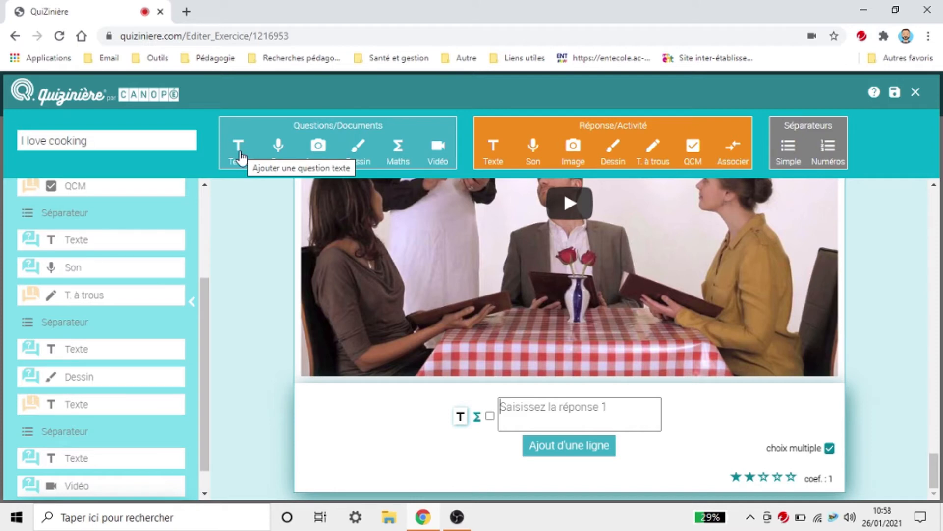
pyautogui.click(239, 147)
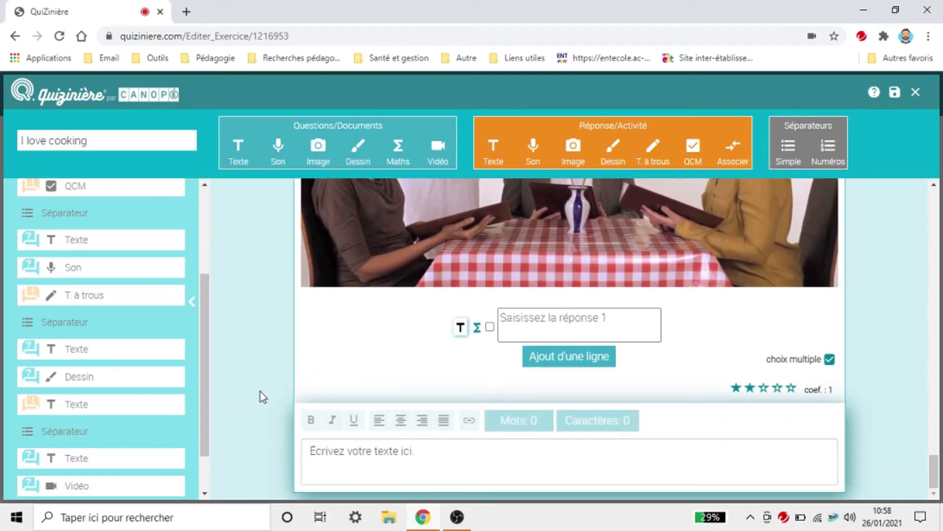
pyautogui.scroll(-1, 195, 465)
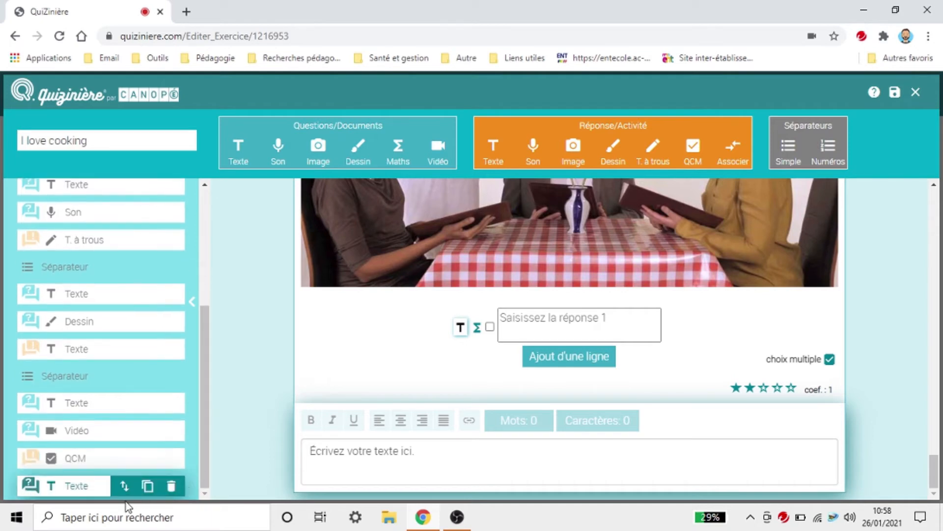
pyautogui.click(124, 486)
pyautogui.moveTo(128, 456); pyautogui.dragTo(125, 446)
pyautogui.click(387, 359)
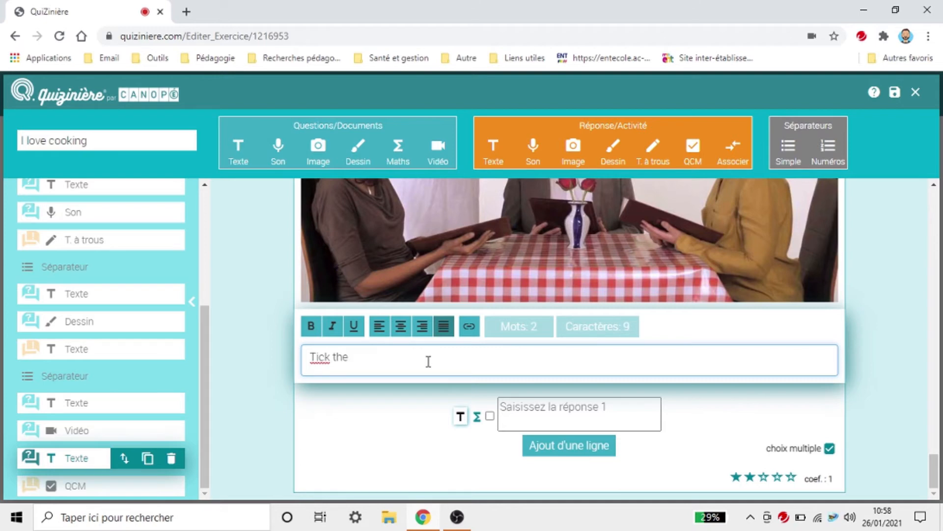
# Step: Write 'a) Tick the words connected with food:' in the text block and make it bold
pyautogui.write('Tick the words ')
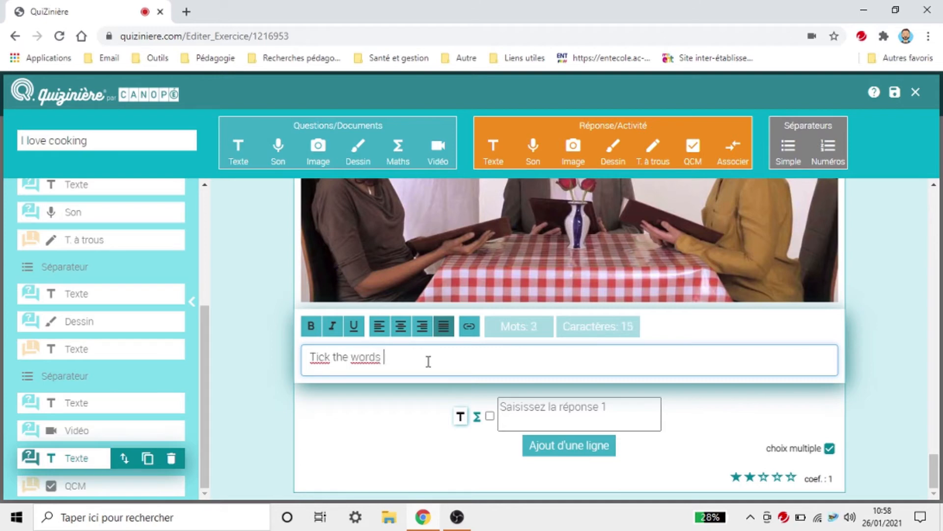
pyautogui.write('connected with food:')
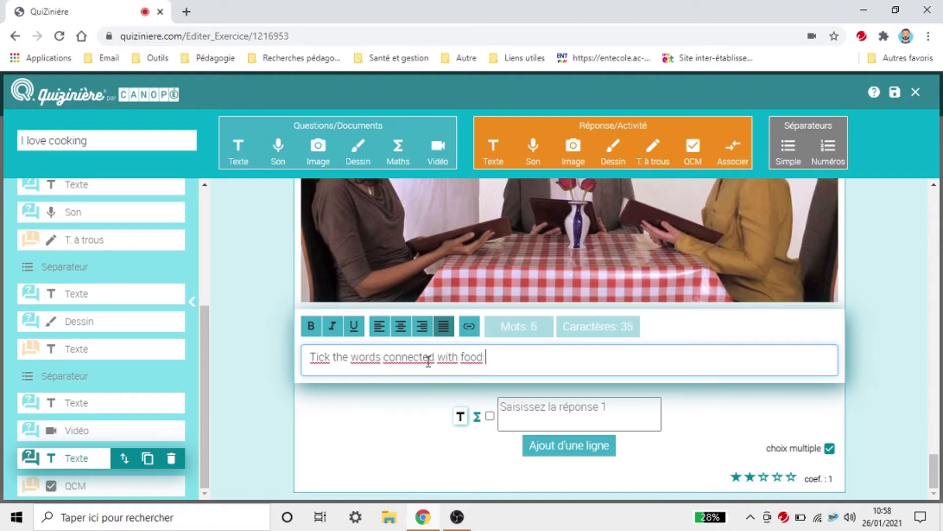
pyautogui.click(308, 356)
pyautogui.write('1')
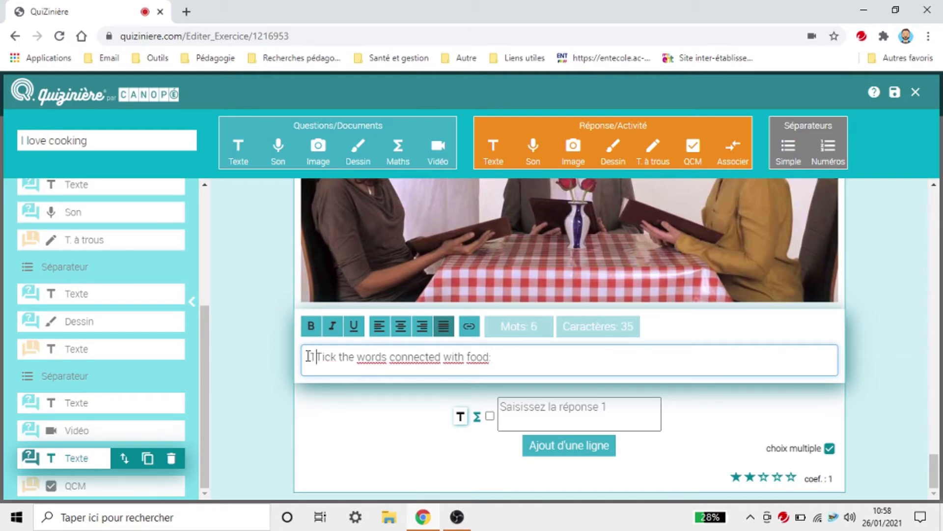
pyautogui.press('BackSpace')
pyautogui.write('a)')
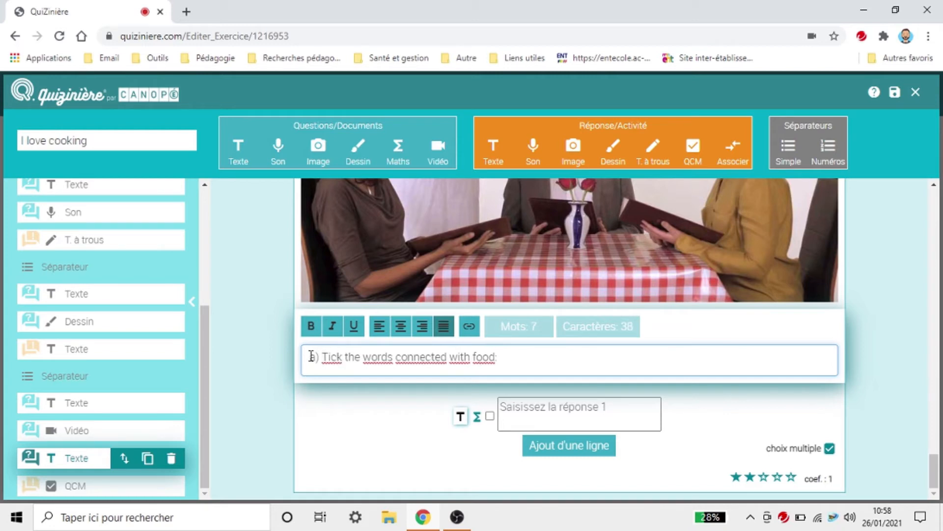
pyautogui.moveTo(311, 356); pyautogui.dragTo(506, 359)
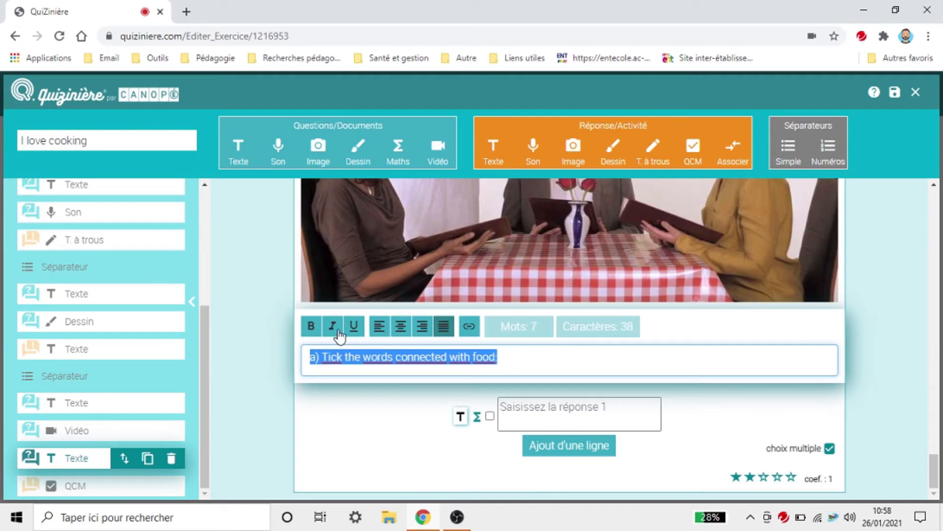
pyautogui.click(311, 325)
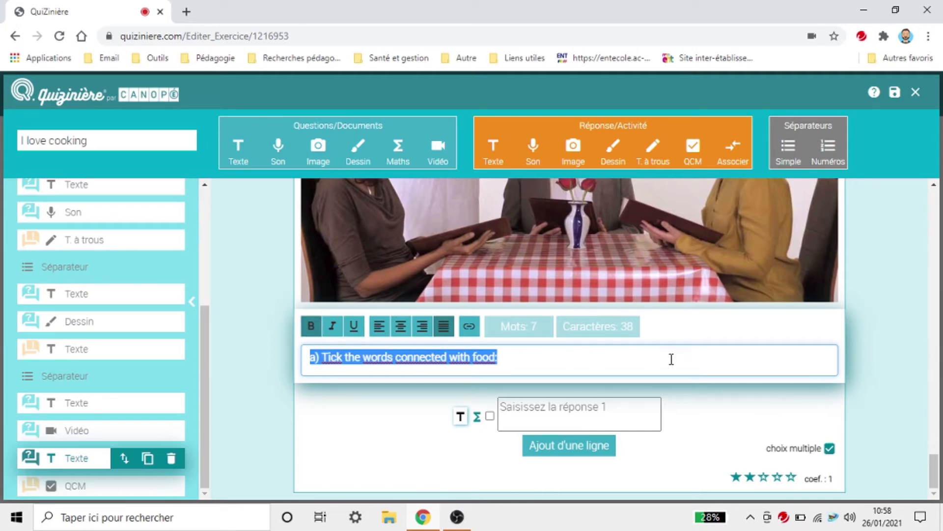
pyautogui.click(873, 381)
pyautogui.click(645, 407)
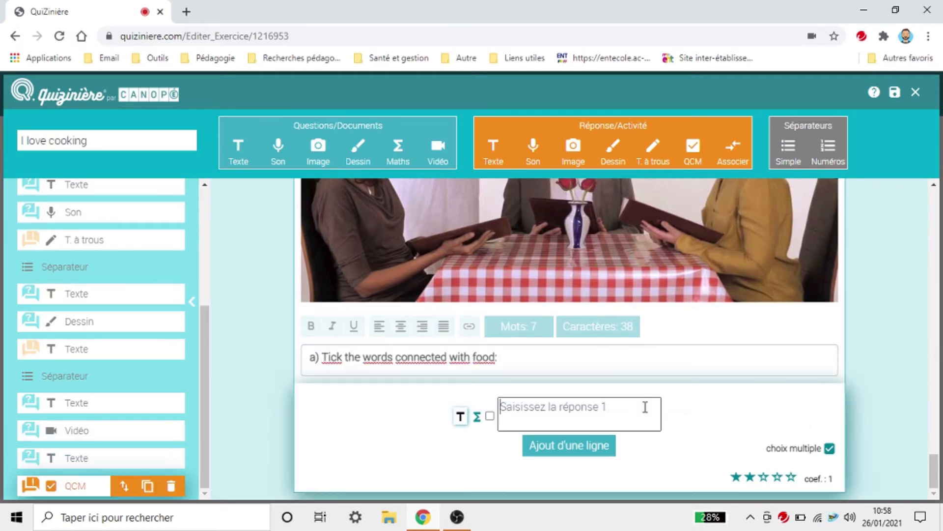
# Step: Enter the answer choices salad, spaghetti, risotto, wine, chicken and water
pyautogui.write('salad')
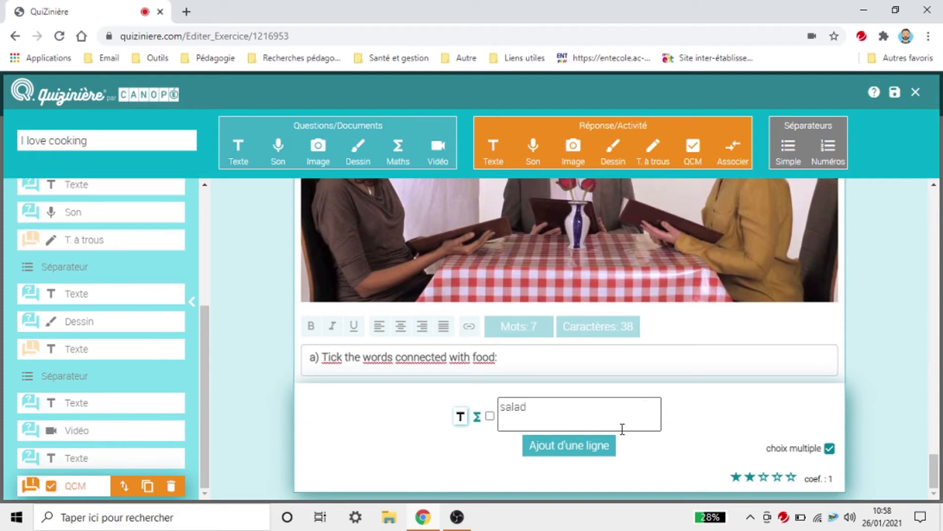
pyautogui.click(600, 444)
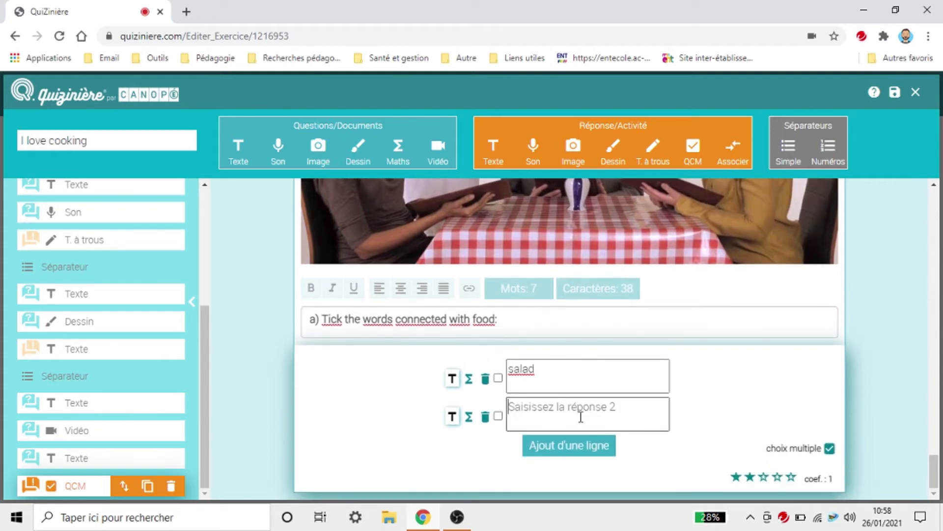
pyautogui.click(576, 408)
pyautogui.write('spaghetti')
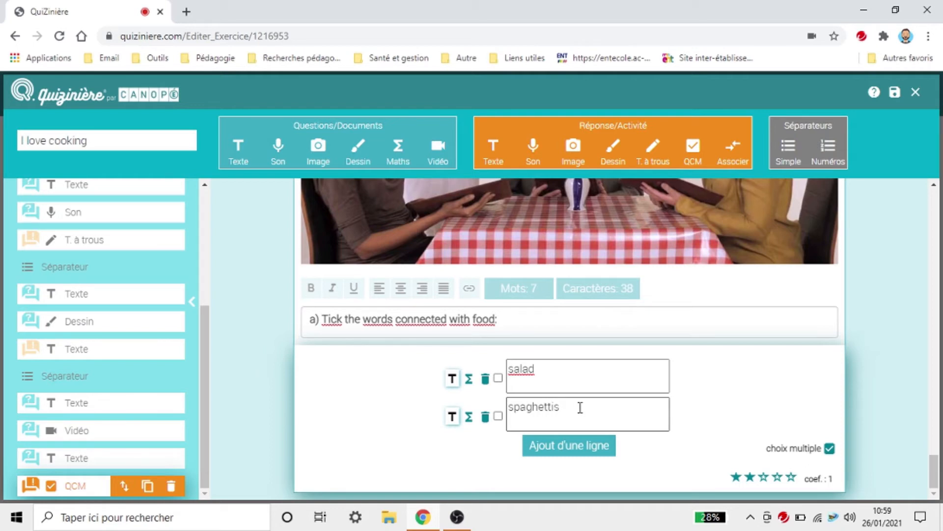
pyautogui.click(592, 448)
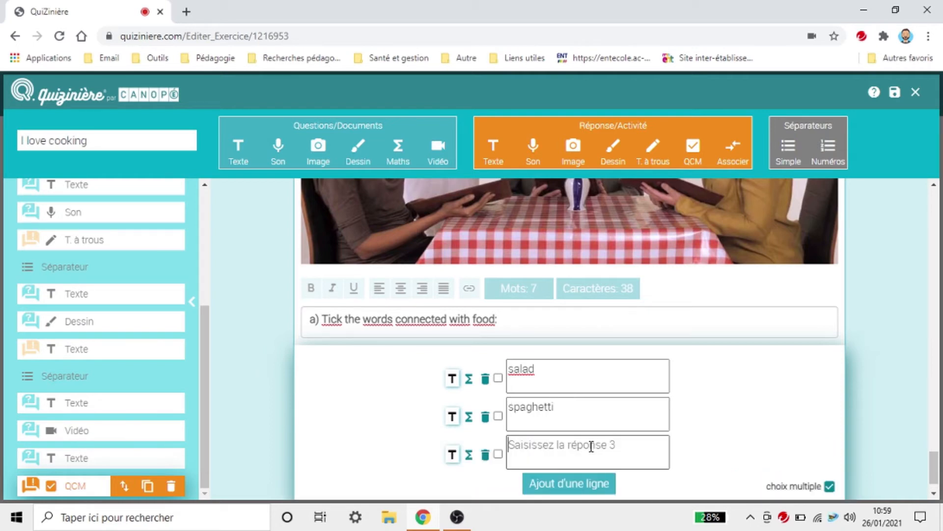
pyautogui.write('ri')
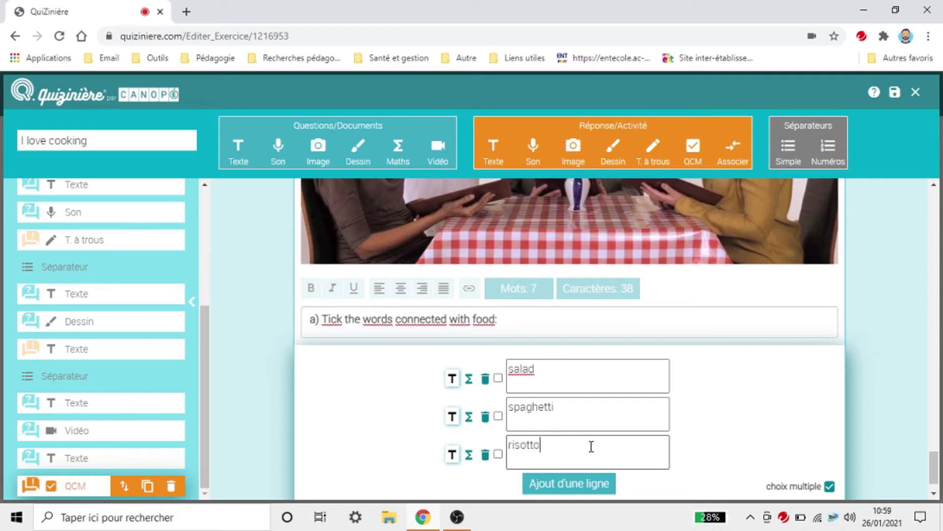
pyautogui.write('sotto')
pyautogui.click(590, 483)
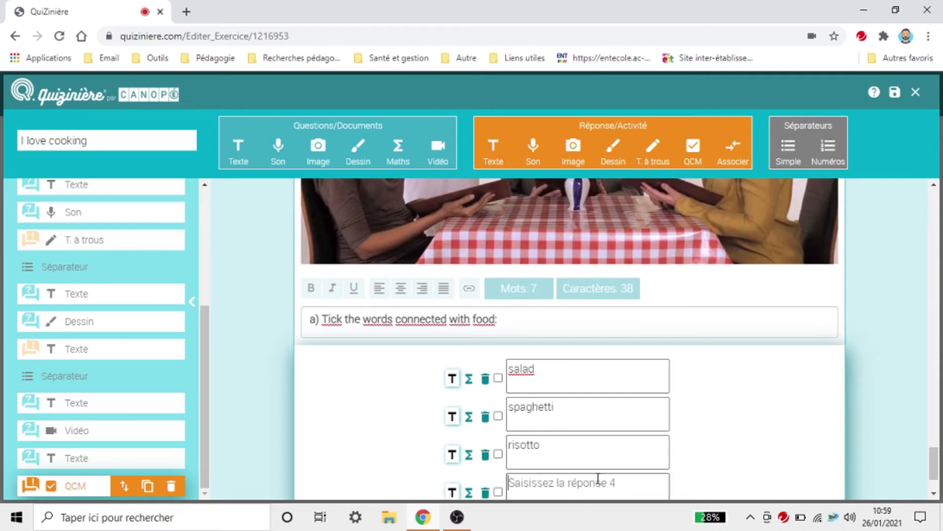
pyautogui.scroll(-2, 592, 442)
pyautogui.write('wi')
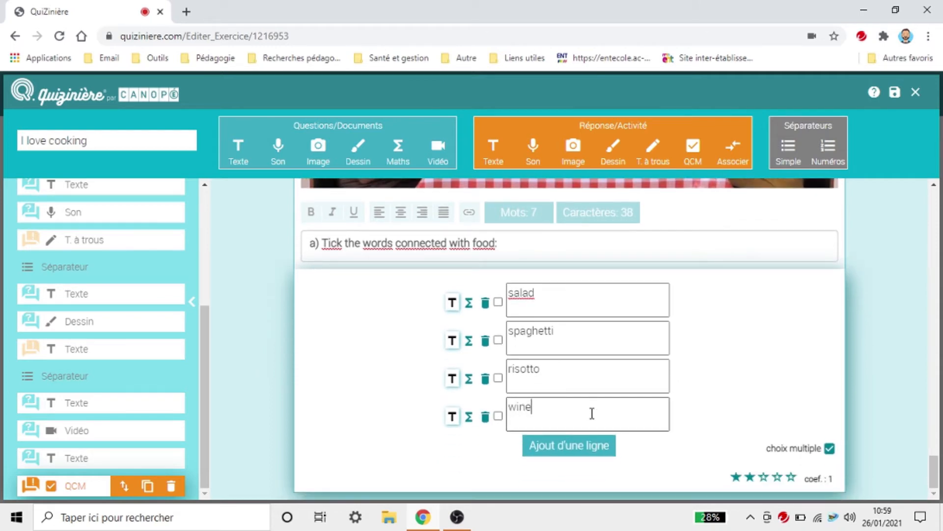
pyautogui.write('ne')
pyautogui.click(558, 448)
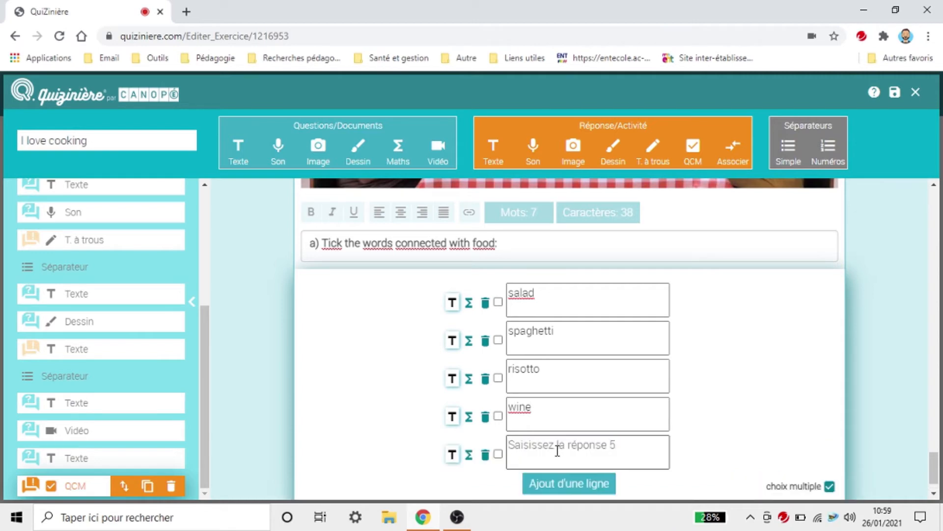
pyautogui.write('chicken')
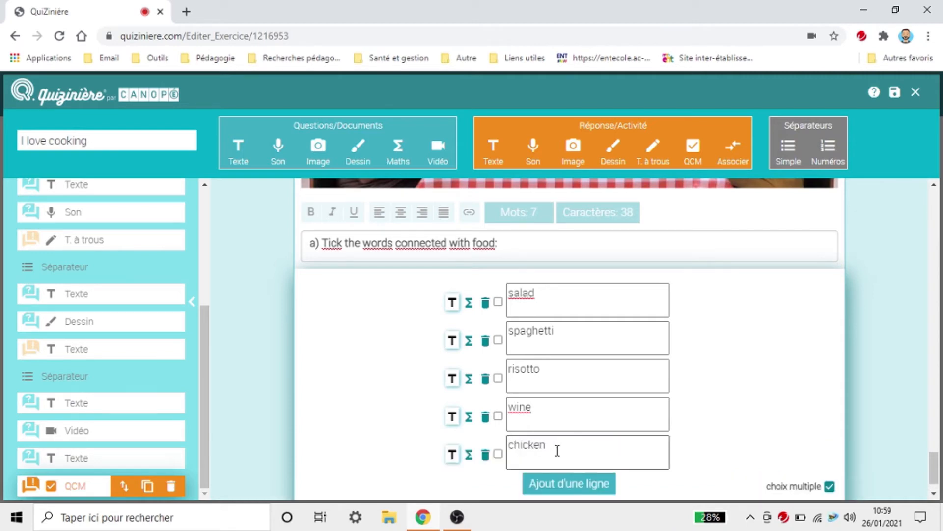
pyautogui.click(564, 483)
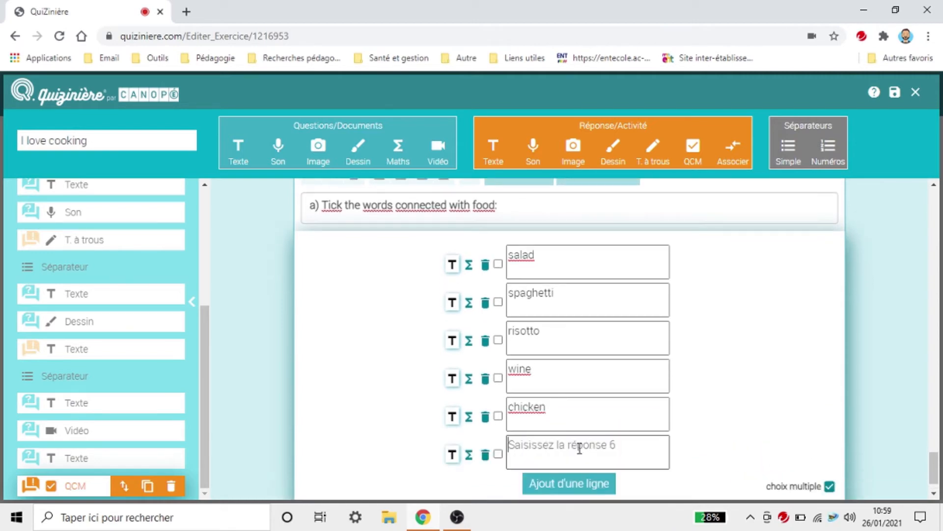
pyautogui.write('water')
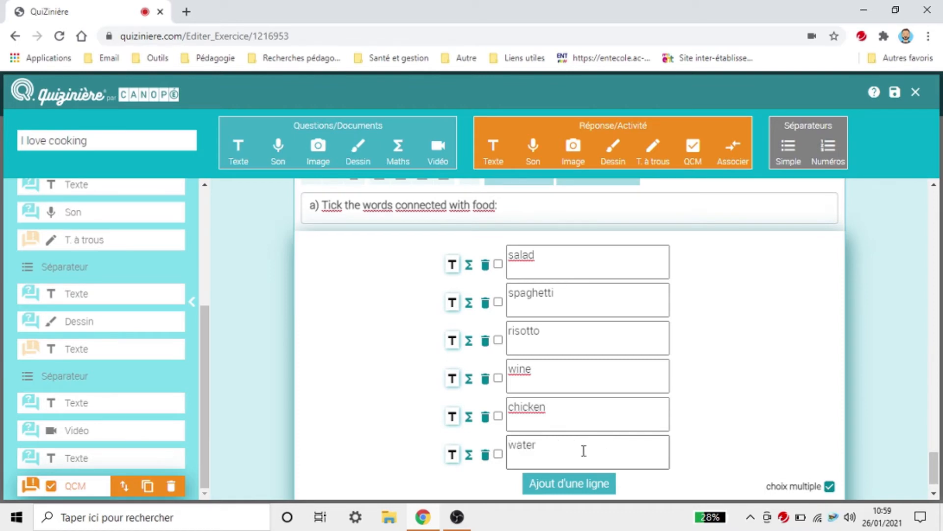
pyautogui.click(595, 483)
pyautogui.scroll(-1, 600, 423)
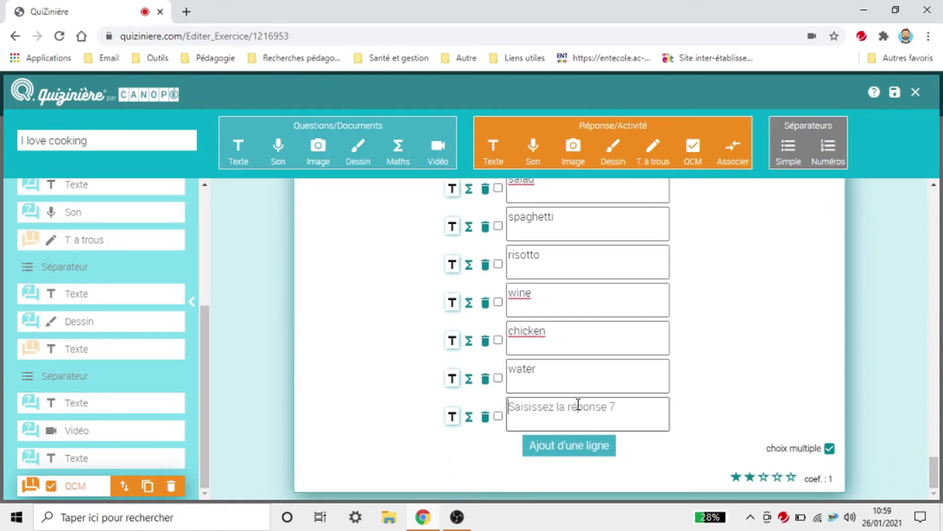
# Step: Move wine to the seventh choice, put champagne fourth, add broccoli eighth, and save
pyautogui.doubleClick(533, 295)
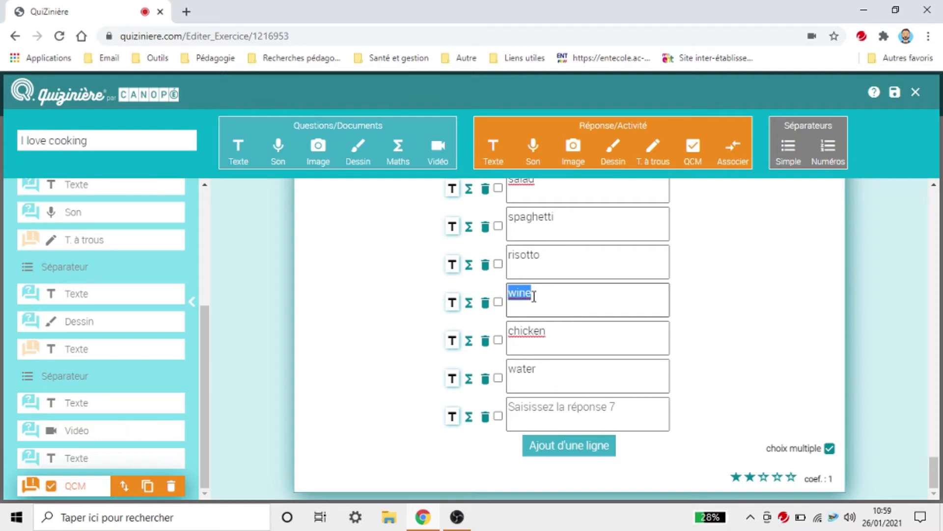
pyautogui.press('BackSpace')
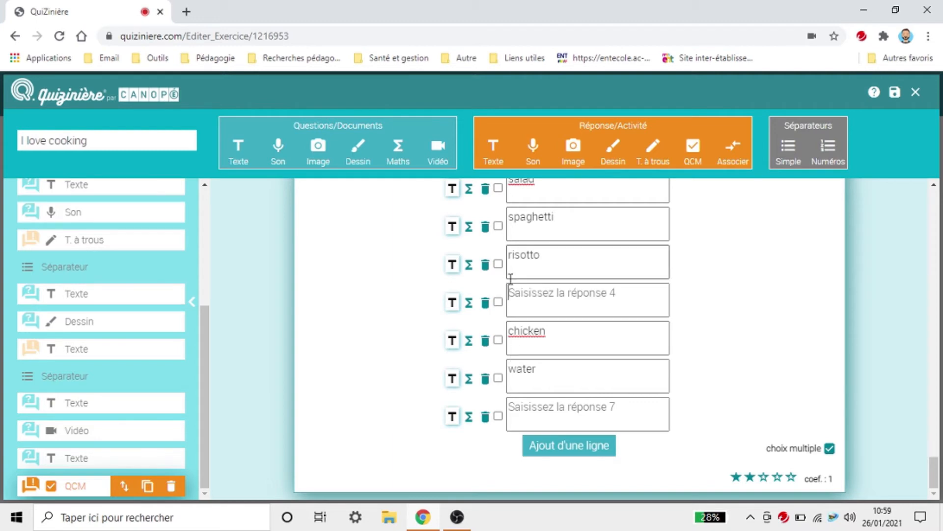
pyautogui.click(546, 424)
pyautogui.write('wine')
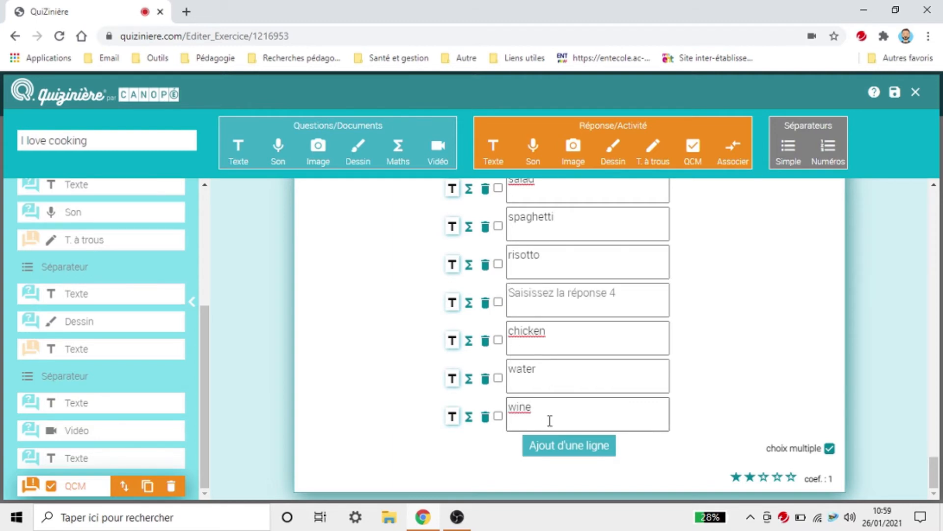
pyautogui.click(563, 298)
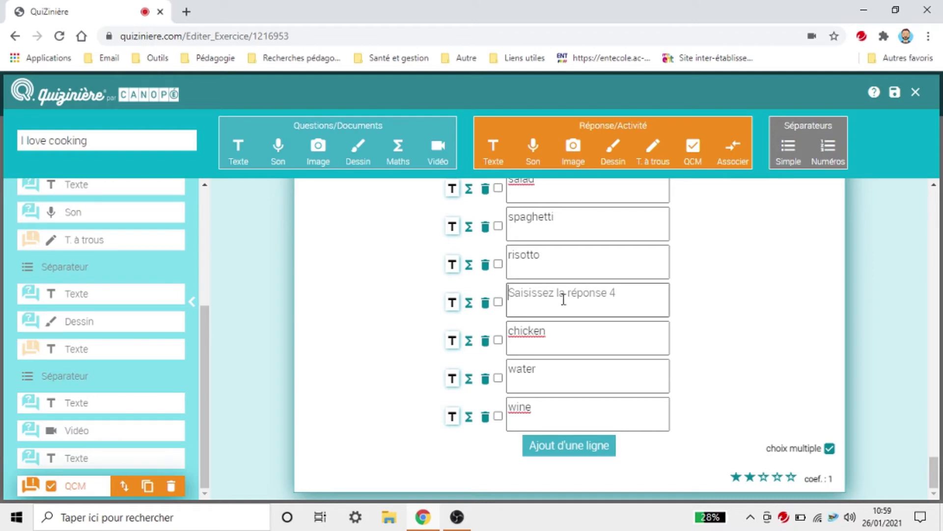
pyautogui.write('champagne')
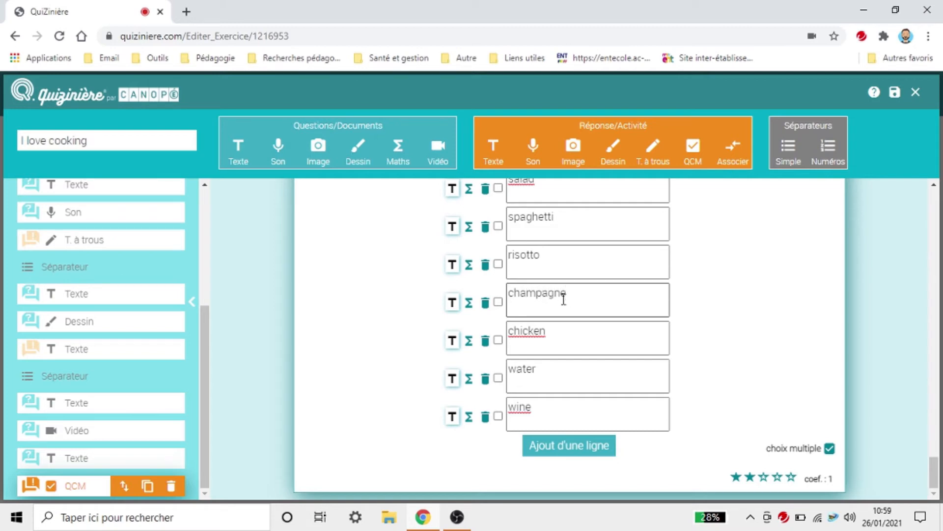
pyautogui.click(544, 447)
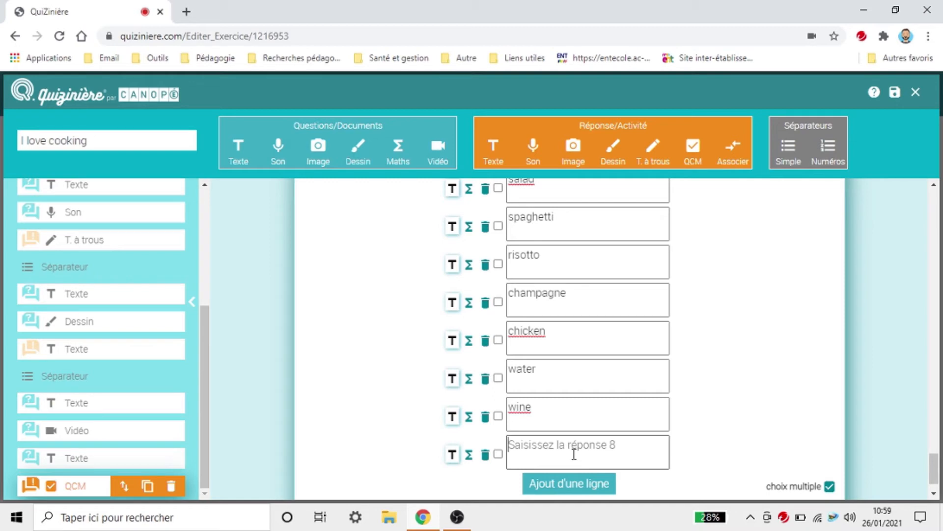
pyautogui.write('broccoli')
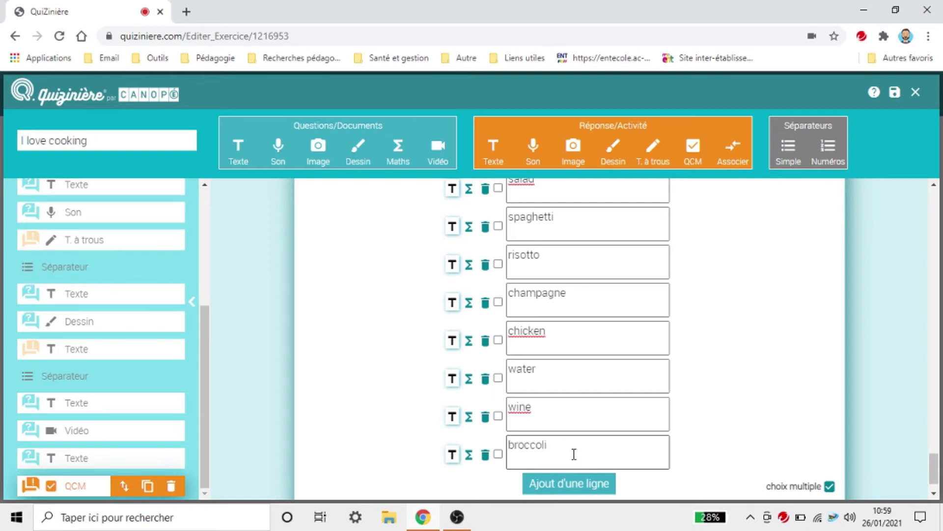
pyautogui.scroll(-1, 689, 449)
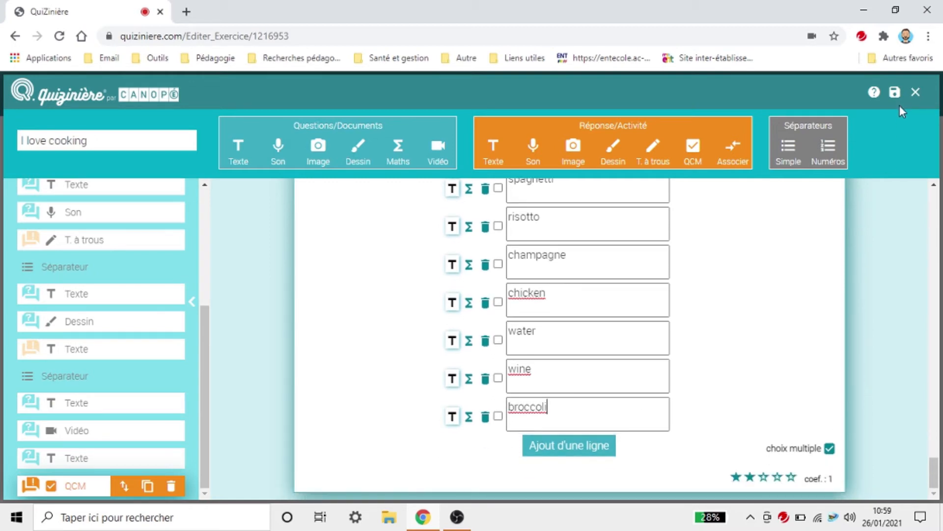
pyautogui.click(894, 92)
# Step: Close the editor and preview I love cooking's food-word choices as students see them
pyautogui.click(916, 92)
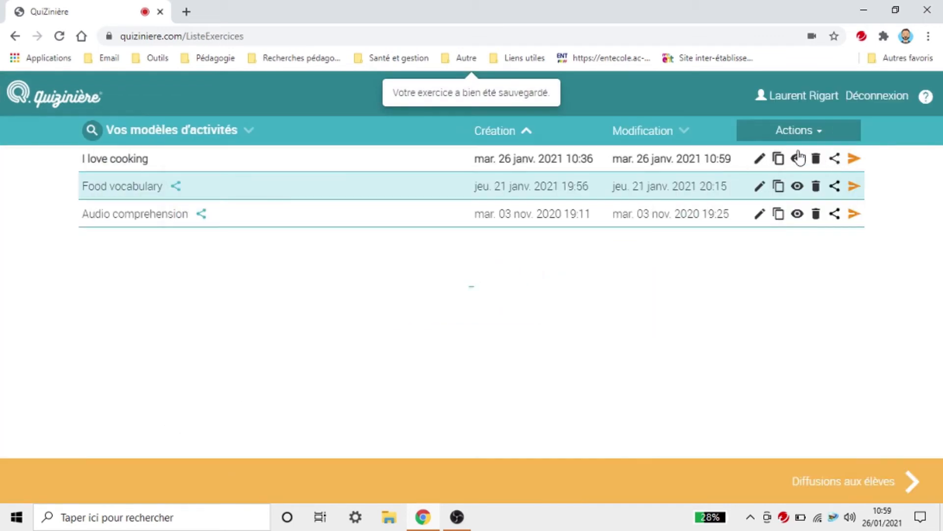
pyautogui.click(798, 158)
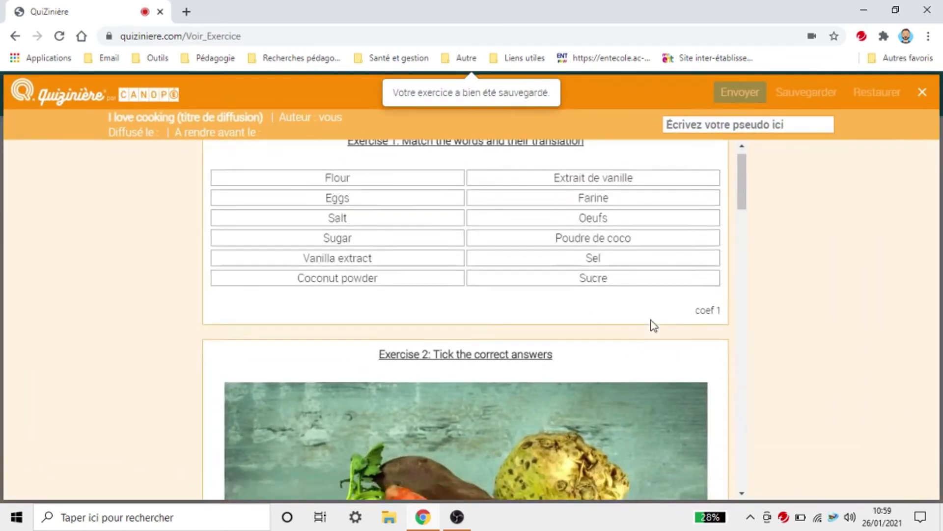
pyautogui.scroll(-10, 653, 325)
pyautogui.scroll(-12, 654, 322)
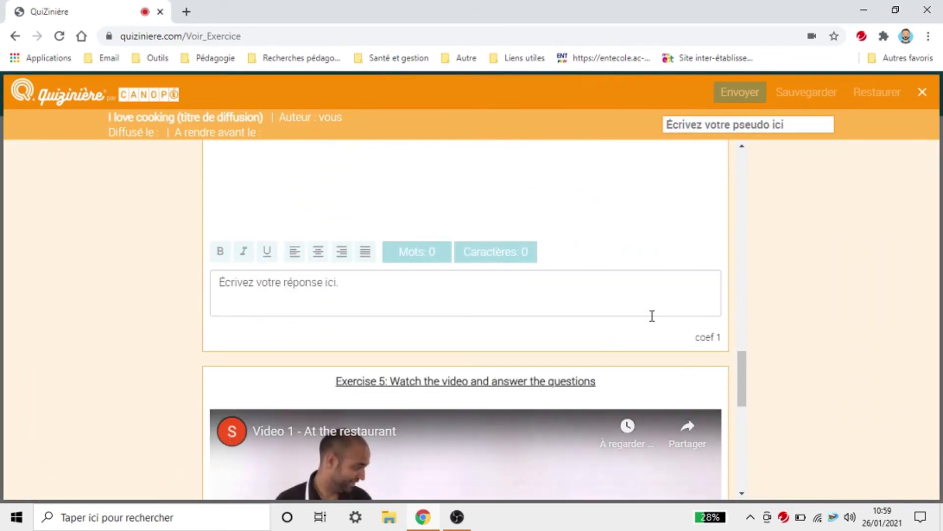
pyautogui.scroll(-5, 560, 270)
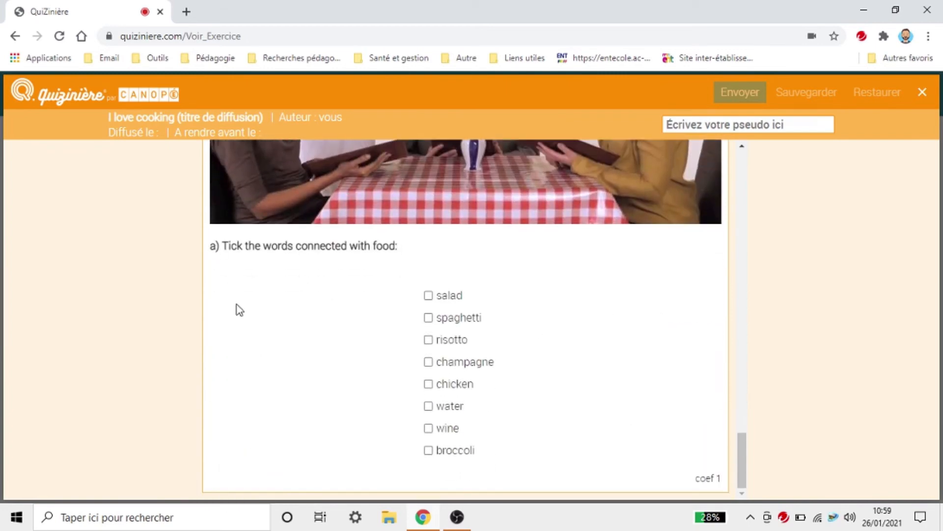
pyautogui.click(922, 92)
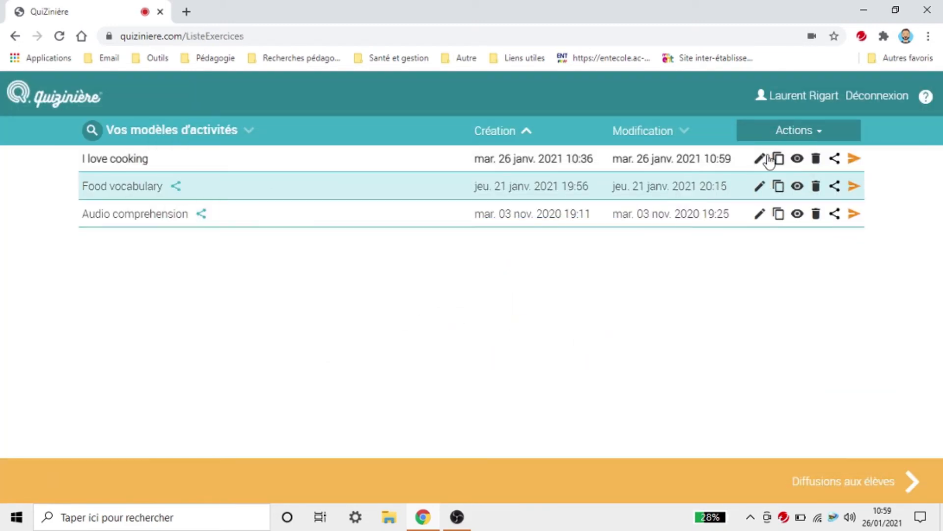
# Step: Reopen I love cooking, add a text block after the last multiple-choice question, and save
pyautogui.click(760, 159)
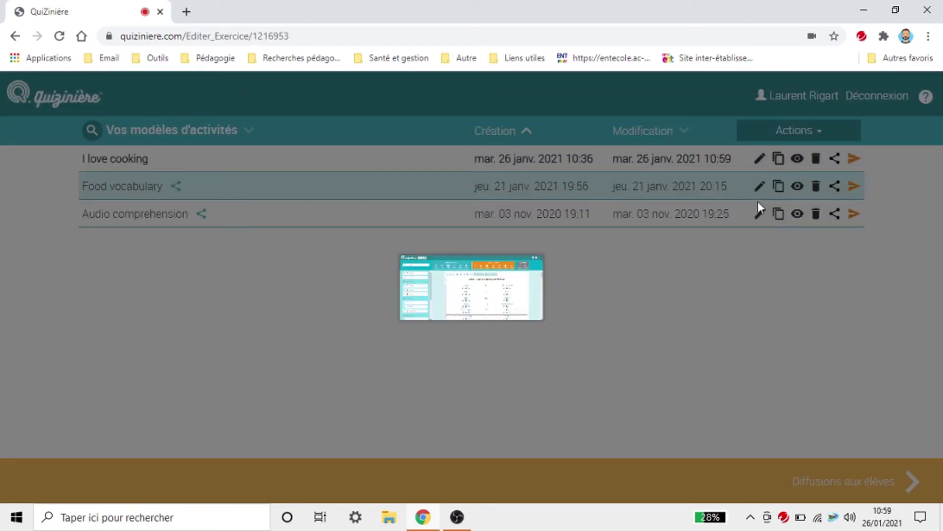
pyautogui.scroll(-4, 708, 254)
pyautogui.scroll(-20, 709, 254)
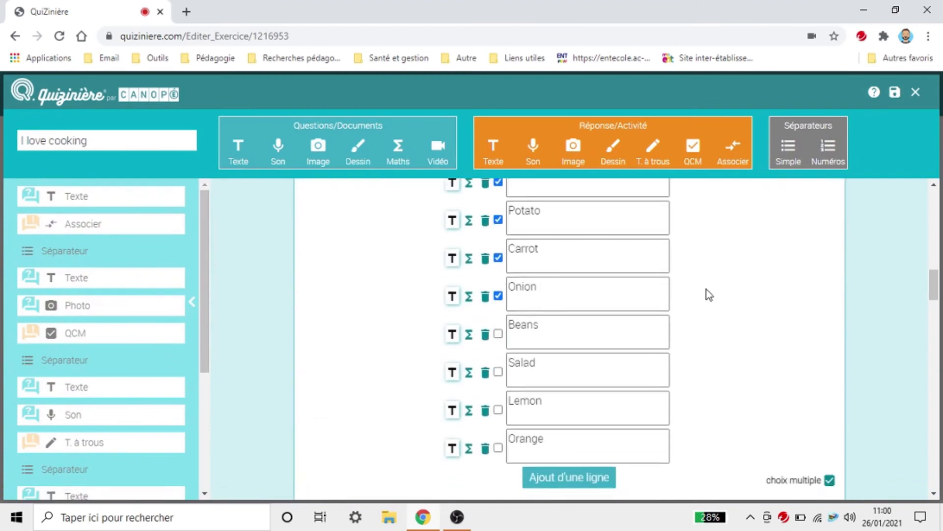
pyautogui.scroll(-15, 790, 458)
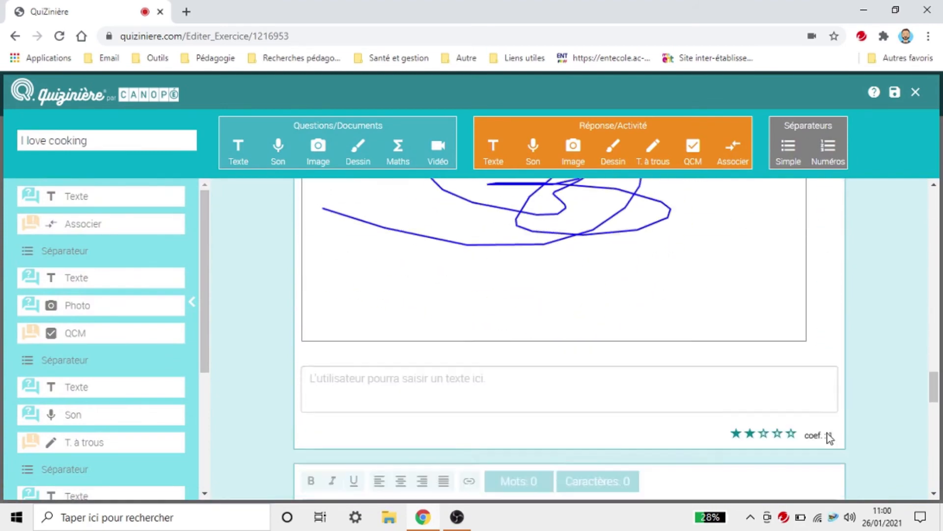
pyautogui.scroll(5, 829, 437)
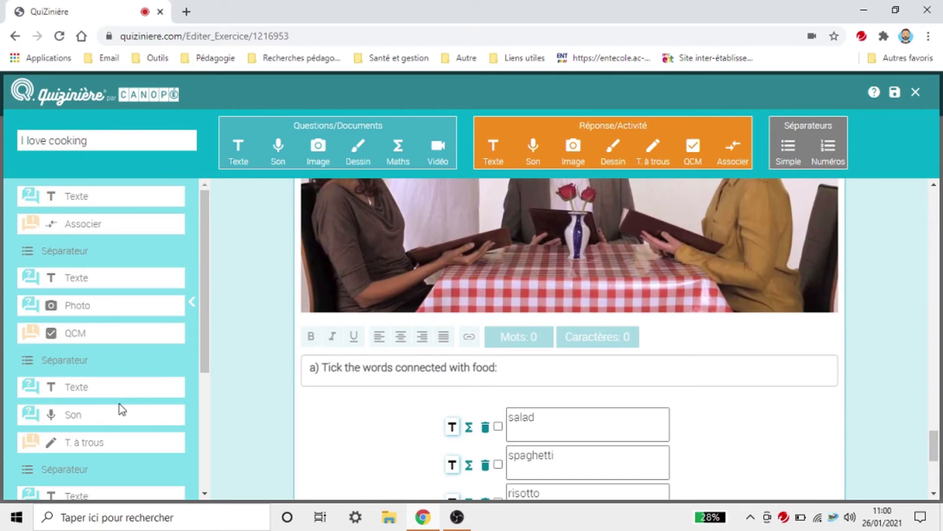
pyautogui.moveTo(206, 358); pyautogui.dragTo(207, 504)
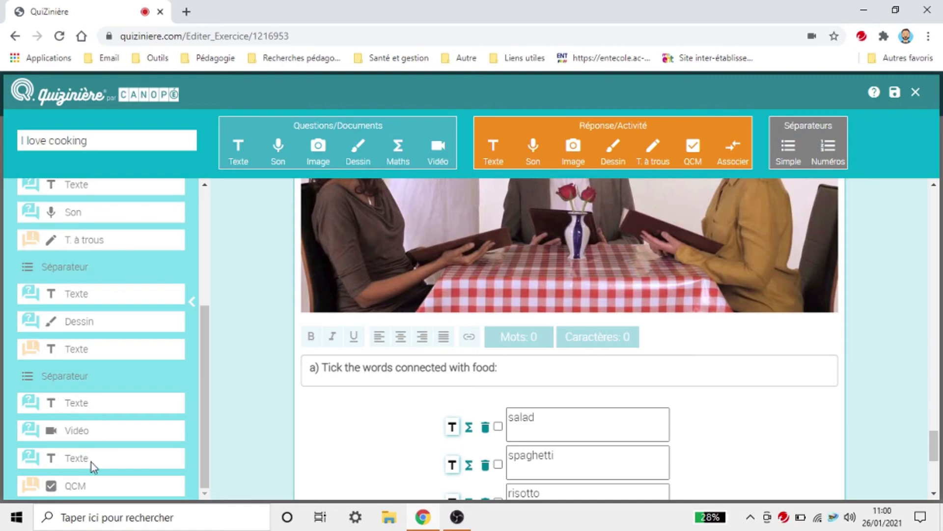
pyautogui.click(237, 157)
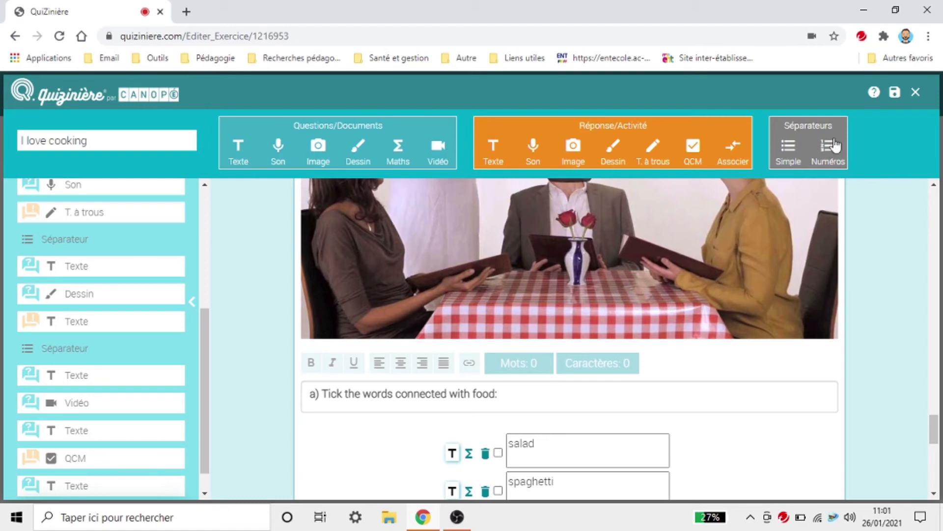
pyautogui.click(895, 92)
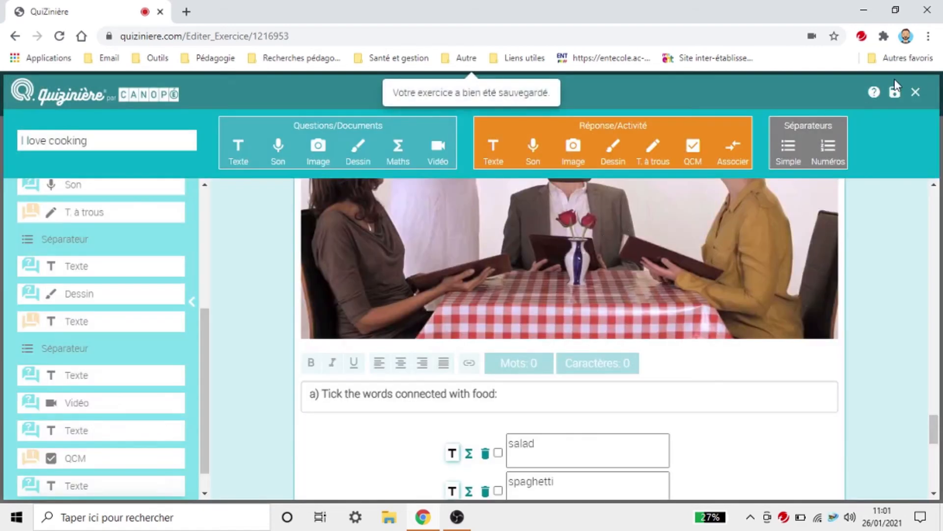
# Step: Close the editor and preview the updated I love cooking exercise top to bottom, then close the preview
pyautogui.click(916, 93)
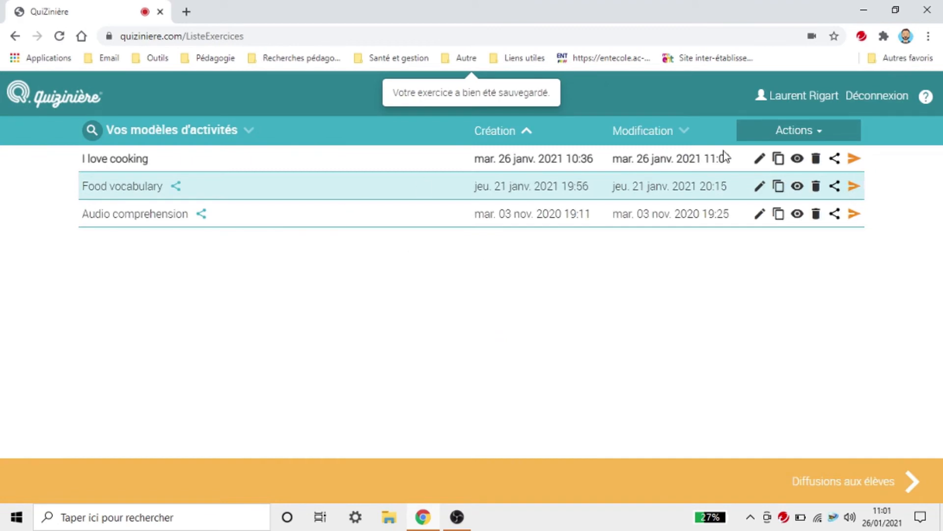
pyautogui.click(796, 159)
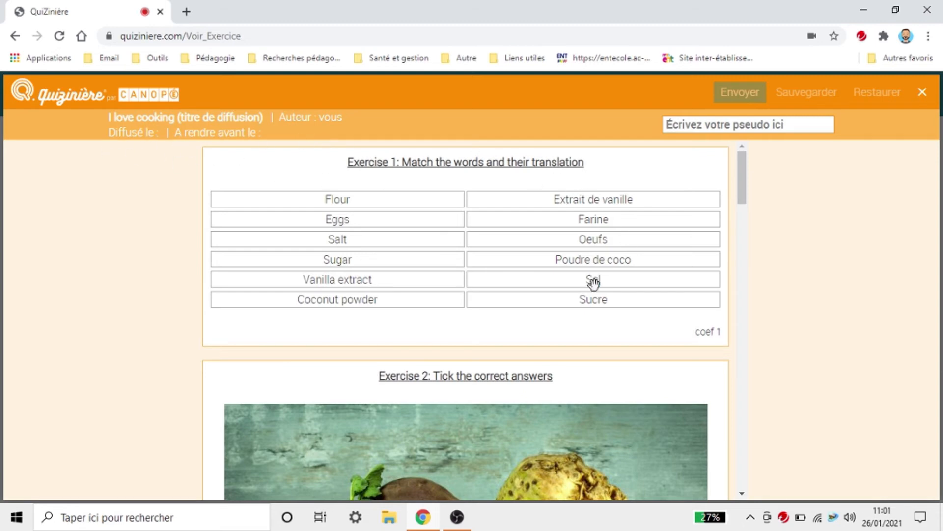
pyautogui.scroll(-8, 593, 329)
pyautogui.scroll(-8, 594, 329)
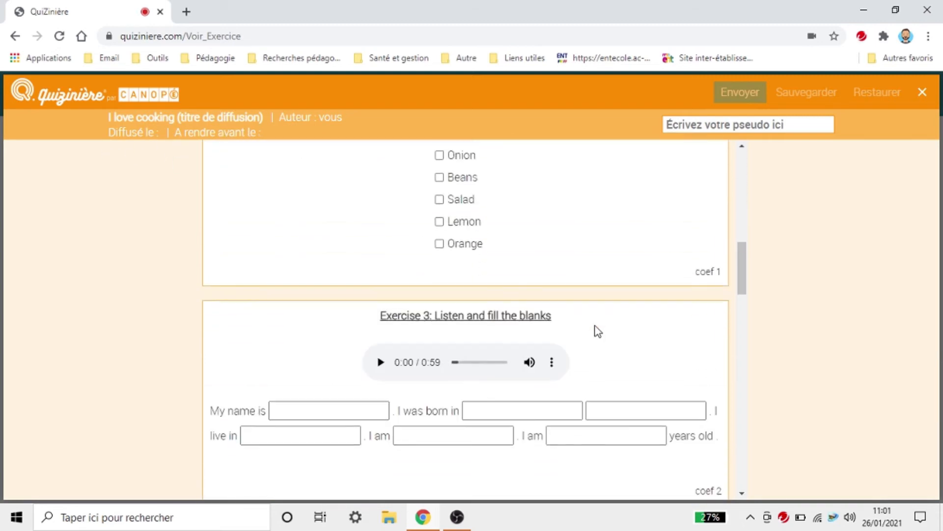
pyautogui.scroll(-13, 618, 329)
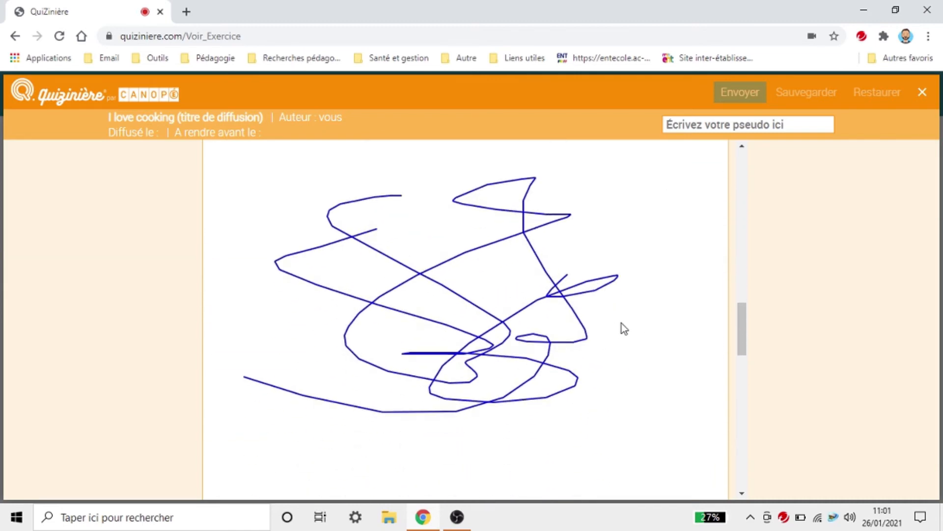
pyautogui.scroll(-5, 621, 327)
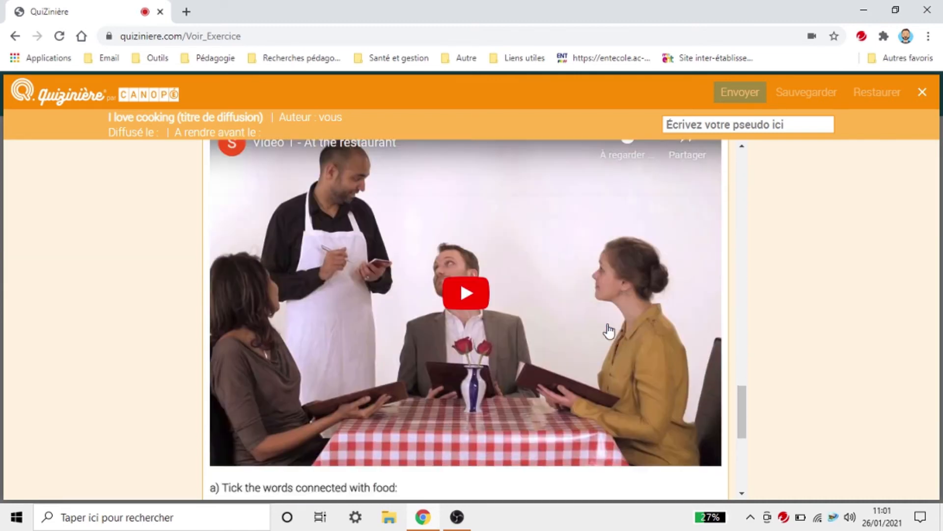
pyautogui.scroll(-3, 609, 335)
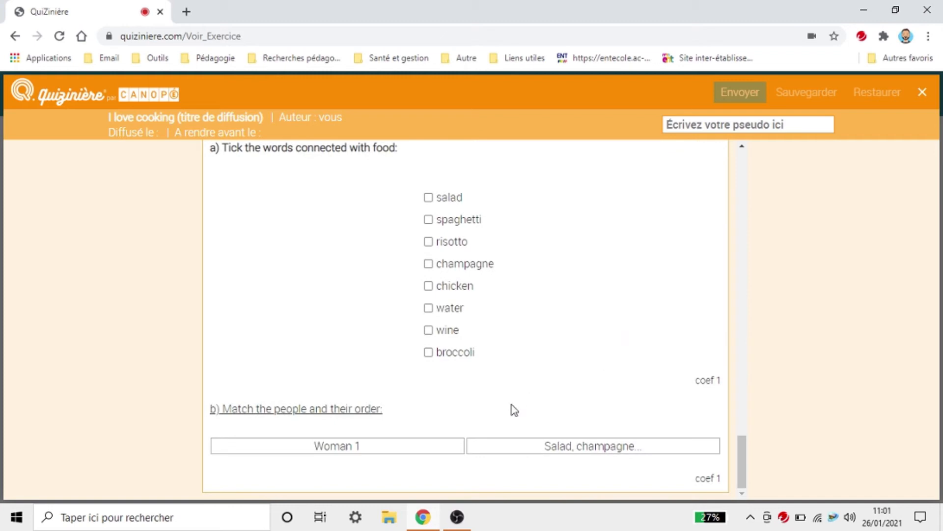
pyautogui.scroll(12, 531, 440)
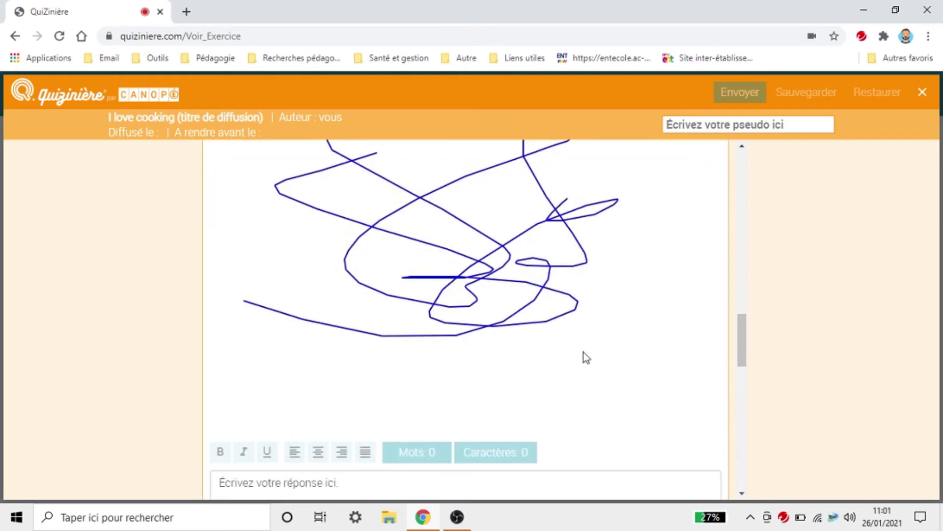
pyautogui.scroll(15, 584, 348)
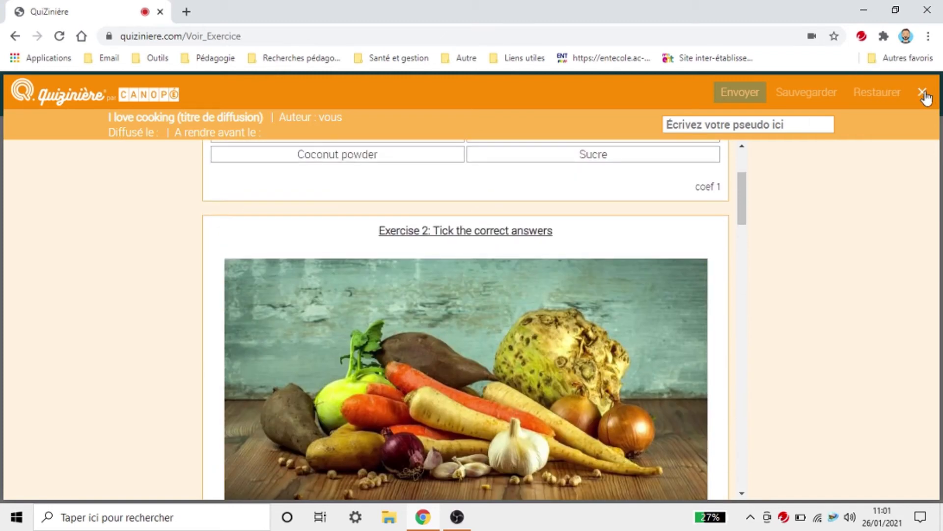
pyautogui.click(923, 93)
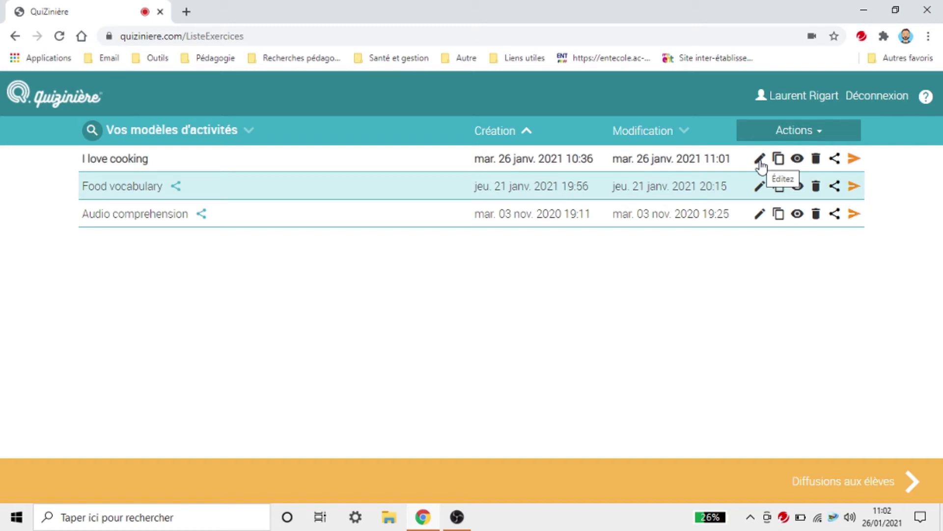
# Step: Open I love cooking's sharing options, choose public sharing, and browse the level, subject and duration lists
pyautogui.click(836, 158)
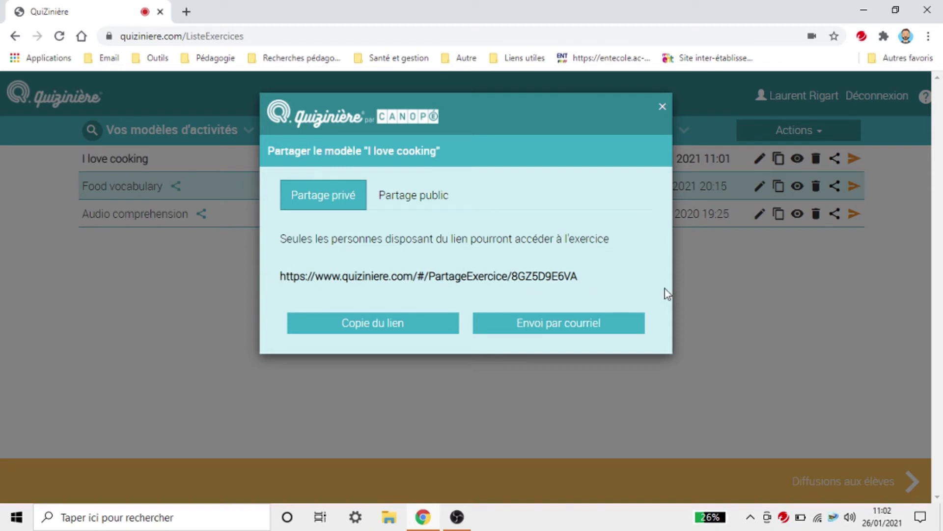
pyautogui.click(427, 203)
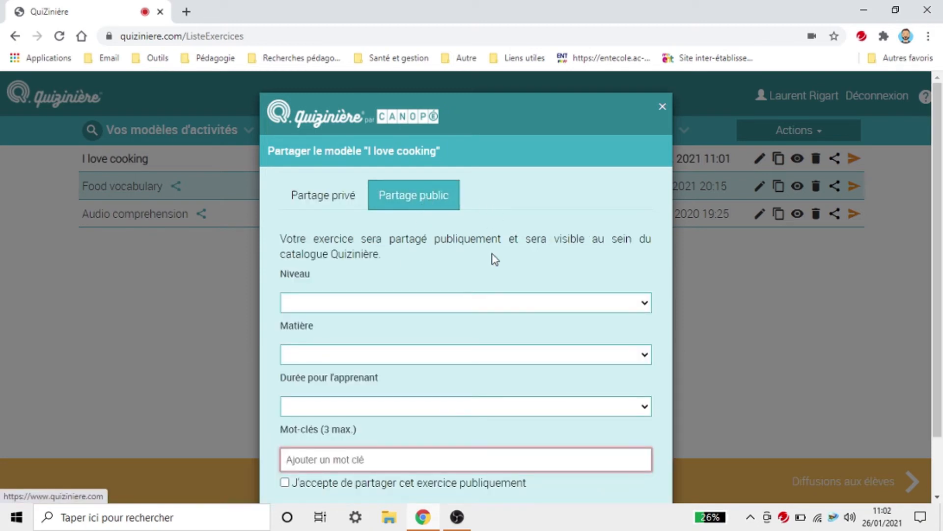
pyautogui.scroll(-2, 491, 257)
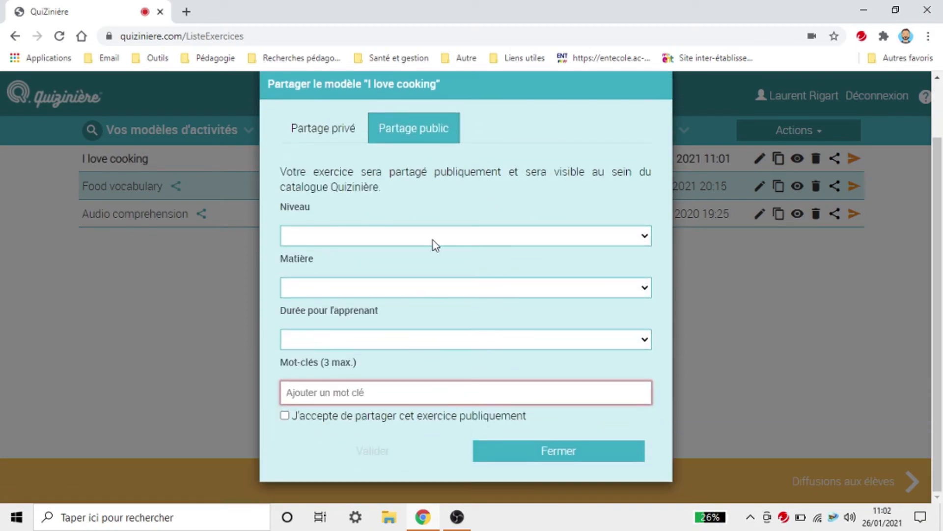
pyautogui.click(588, 237)
pyautogui.click(588, 238)
pyautogui.click(547, 289)
pyautogui.click(546, 294)
pyautogui.click(521, 338)
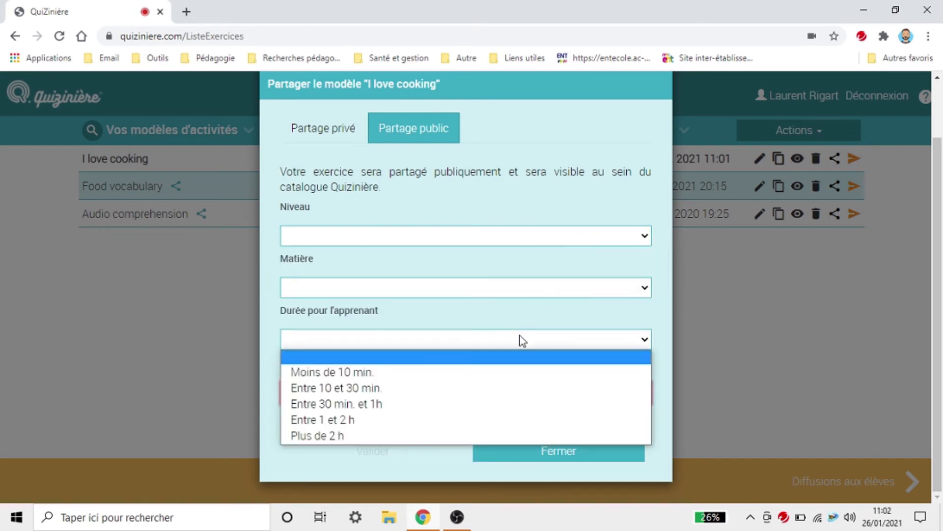
pyautogui.click(522, 339)
# Step: Look over the rest of the public-sharing form and close it without sharing
pyautogui.click(498, 398)
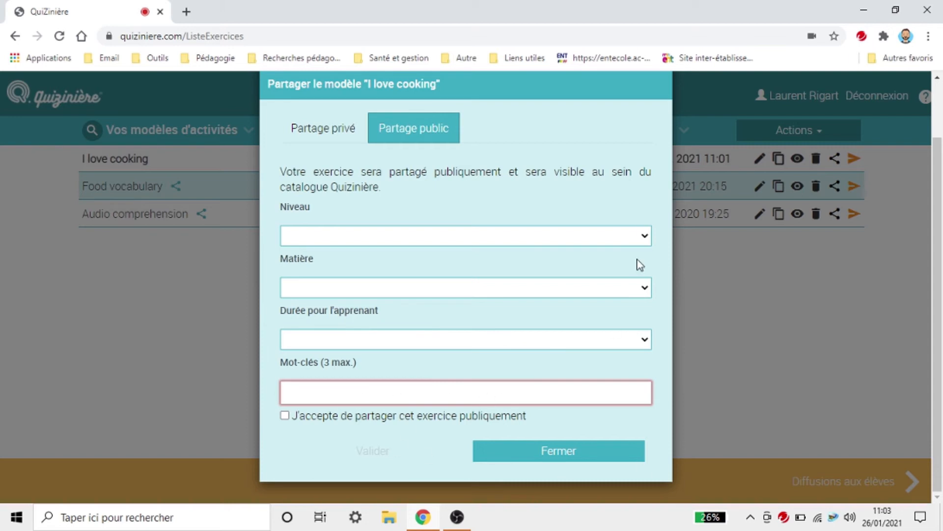
pyautogui.scroll(2, 614, 255)
pyautogui.scroll(-2, 492, 240)
pyautogui.scroll(2, 664, 121)
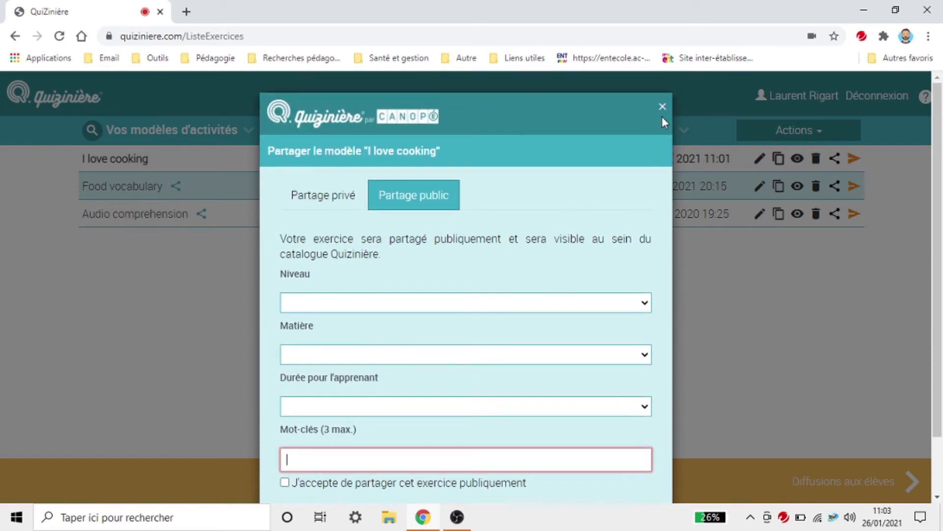
pyautogui.scroll(-2, 630, 230)
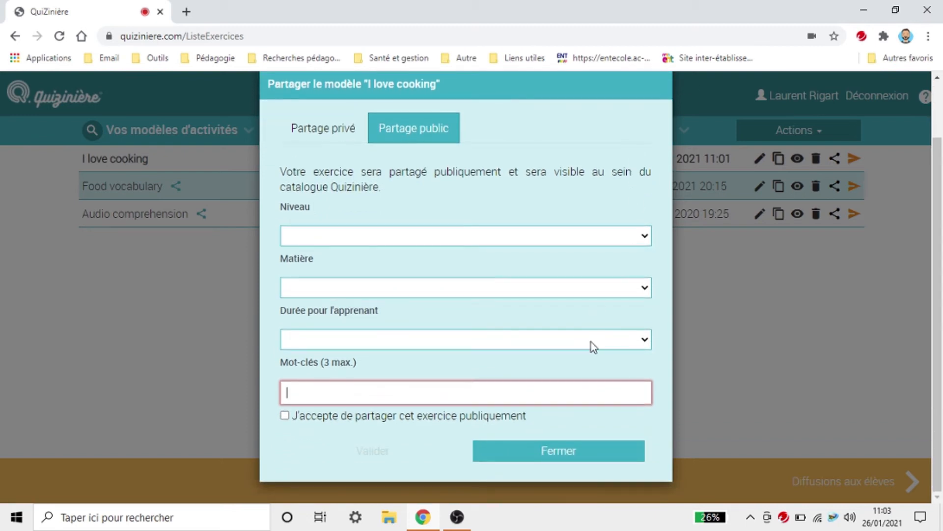
pyautogui.click(566, 454)
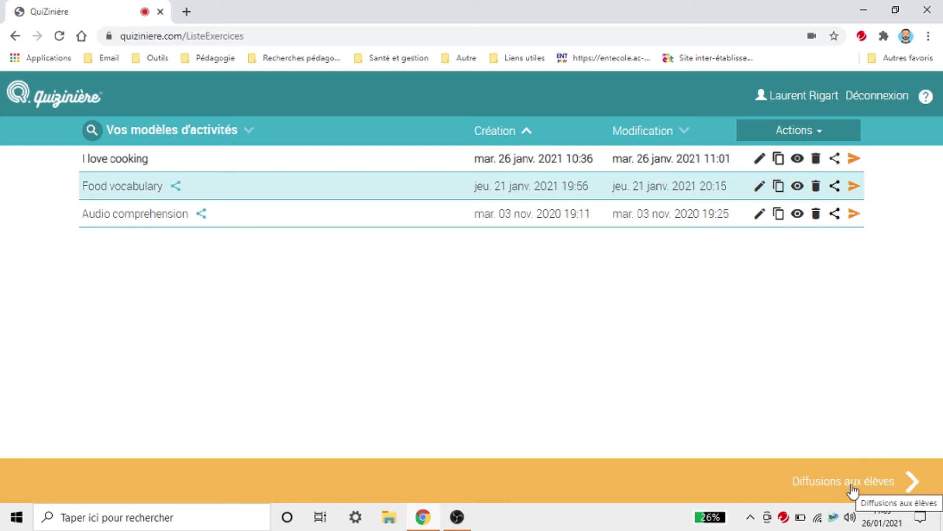
# Step: Check the Diffusions aux élèves list, then open the broadcast form for I love cooking
pyautogui.click(851, 486)
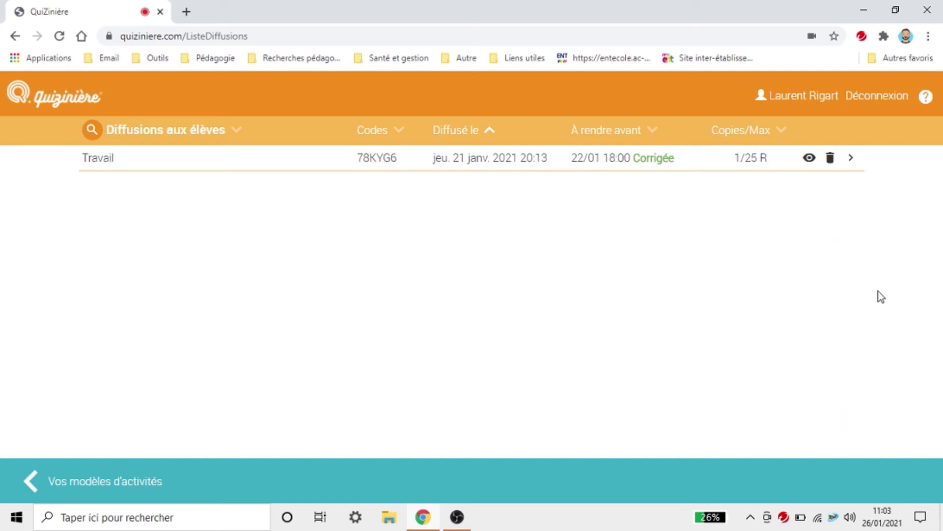
pyautogui.click(76, 486)
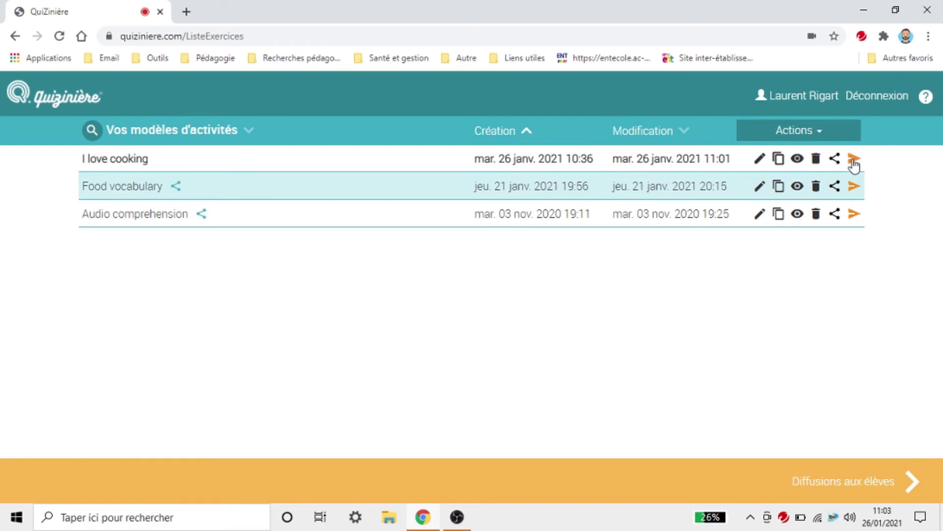
pyautogui.click(854, 159)
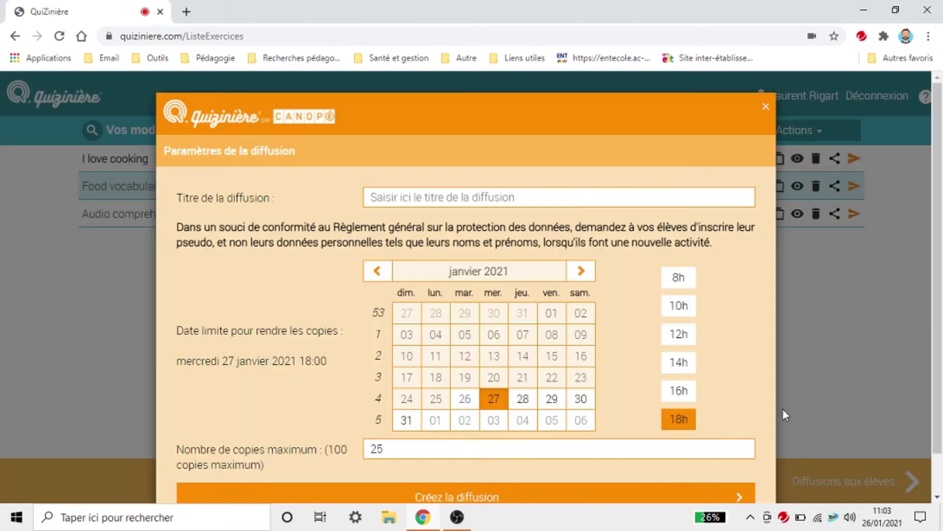
# Step: Title the broadcast 'Exercice préparatoire au projet final'
pyautogui.click(439, 195)
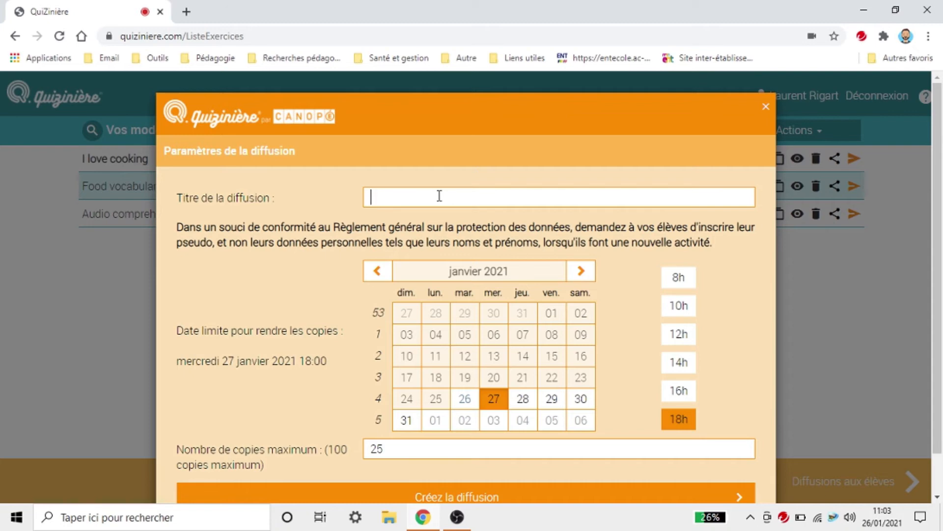
pyautogui.write('Exercie==c')
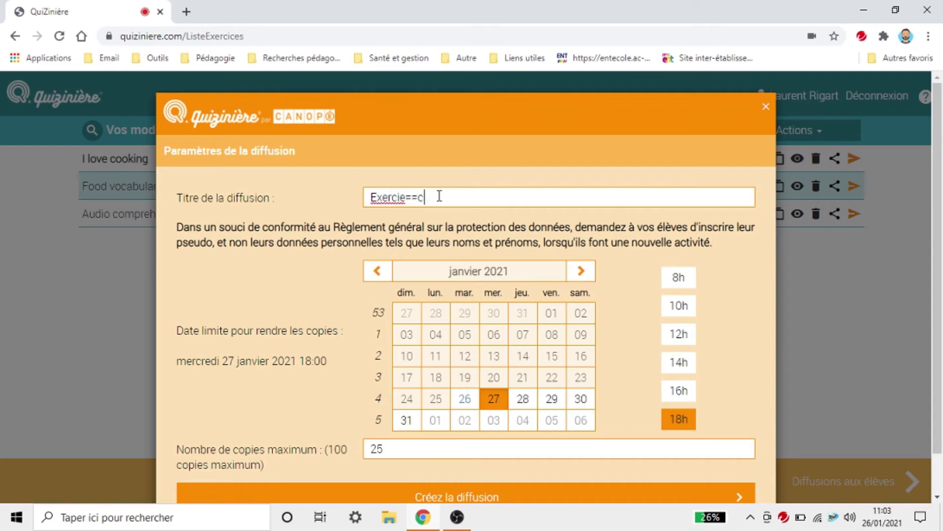
pyautogui.press('BackSpace')
pyautogui.press('BackSpace')
pyautogui.write('ce préparatoire au ')
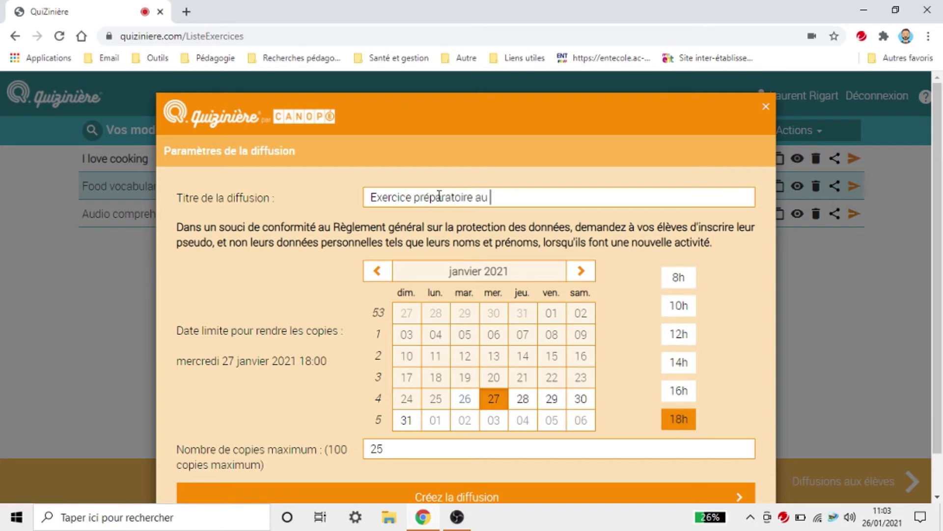
pyautogui.write('projet final')
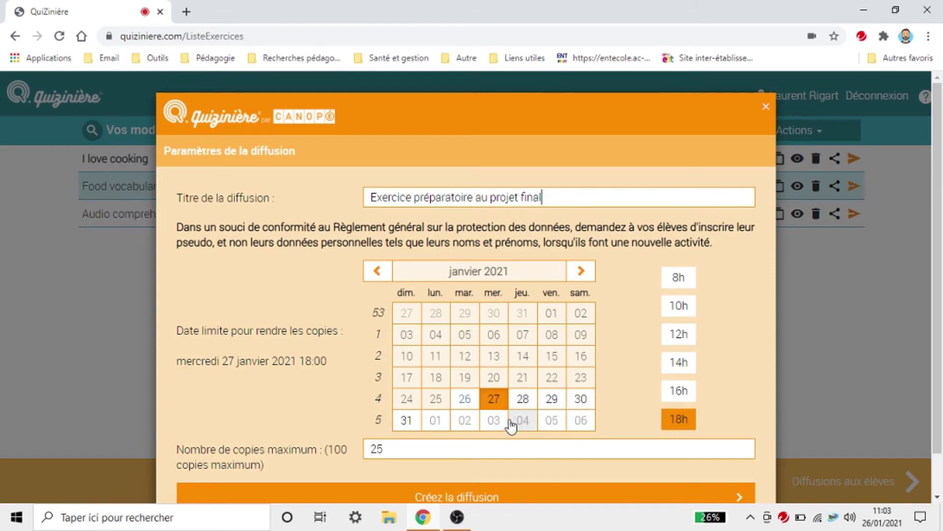
# Step: Set the deadline to 31 January 2021 and maximum copies to 6, then create the broadcast
pyautogui.click(406, 420)
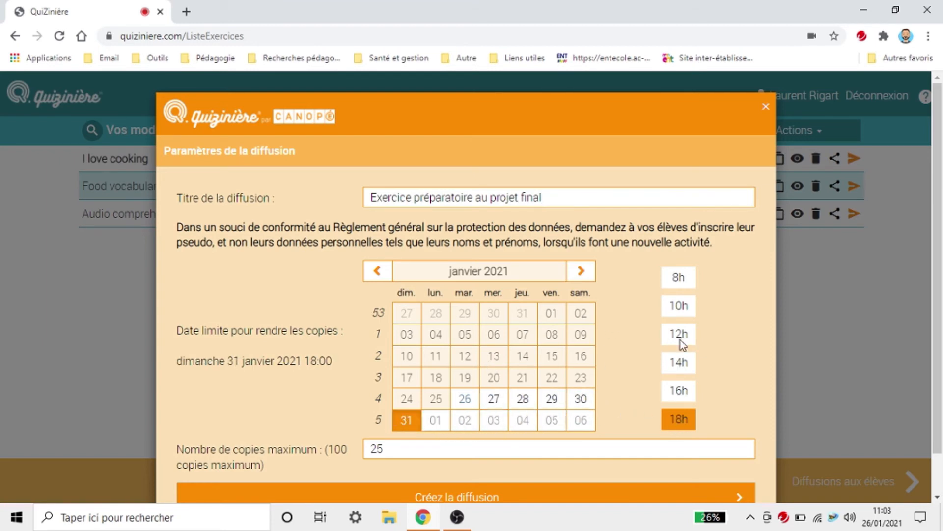
pyautogui.scroll(-1, 473, 439)
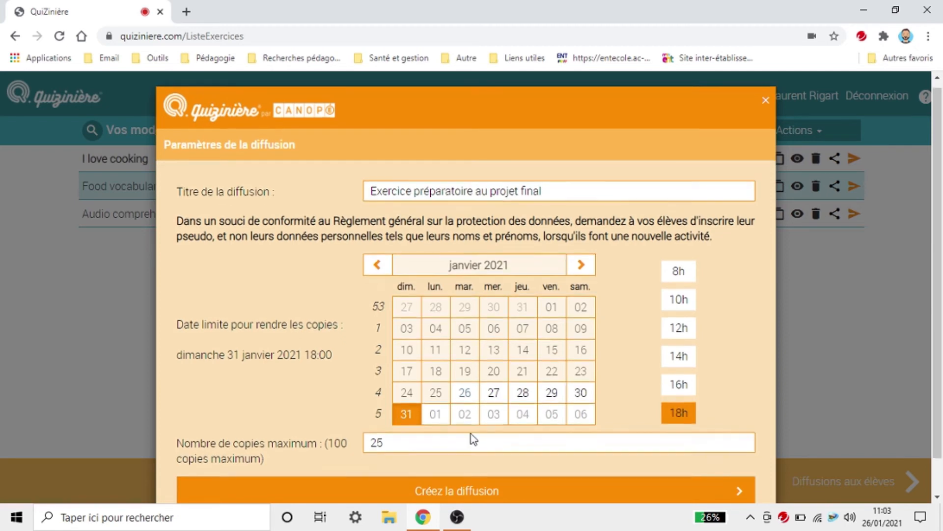
pyautogui.click(341, 412)
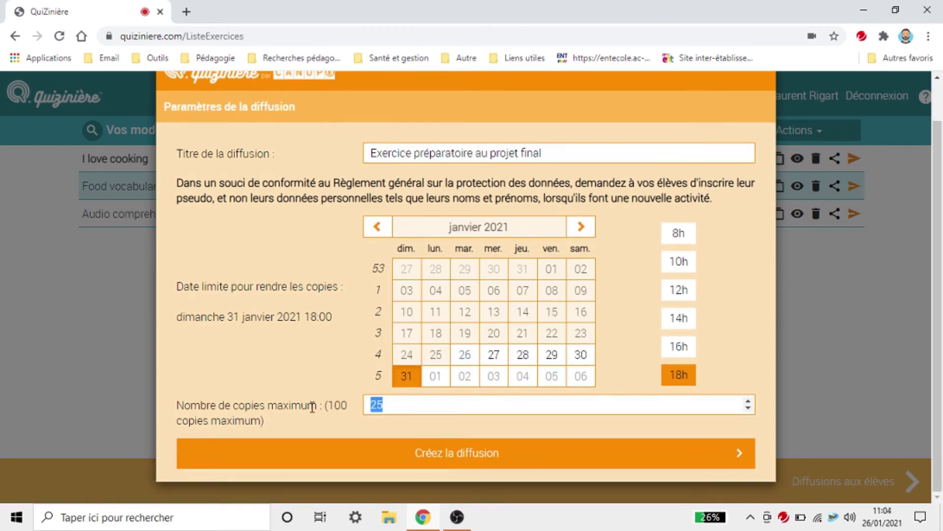
pyautogui.write('6')
pyautogui.click(533, 456)
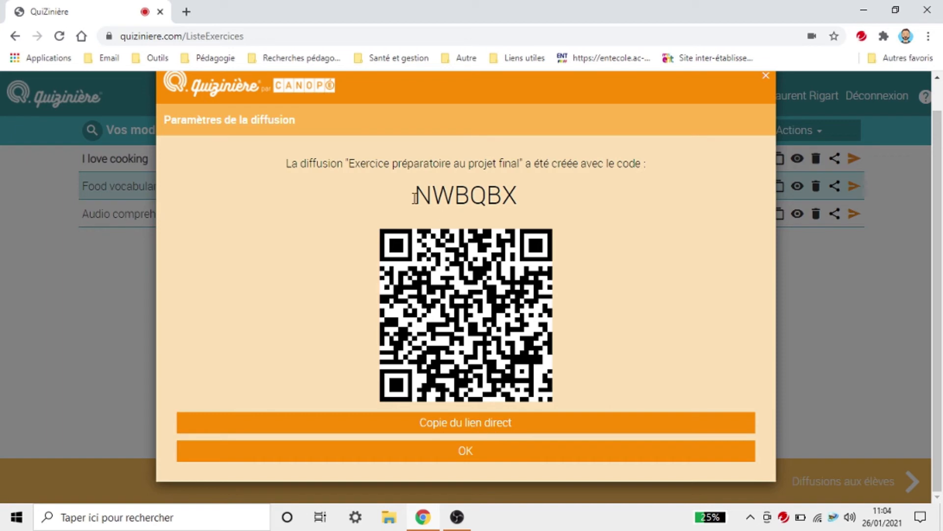
# Step: Select the NWBQBX code and copy the exercise's direct link
pyautogui.moveTo(423, 194); pyautogui.dragTo(520, 196)
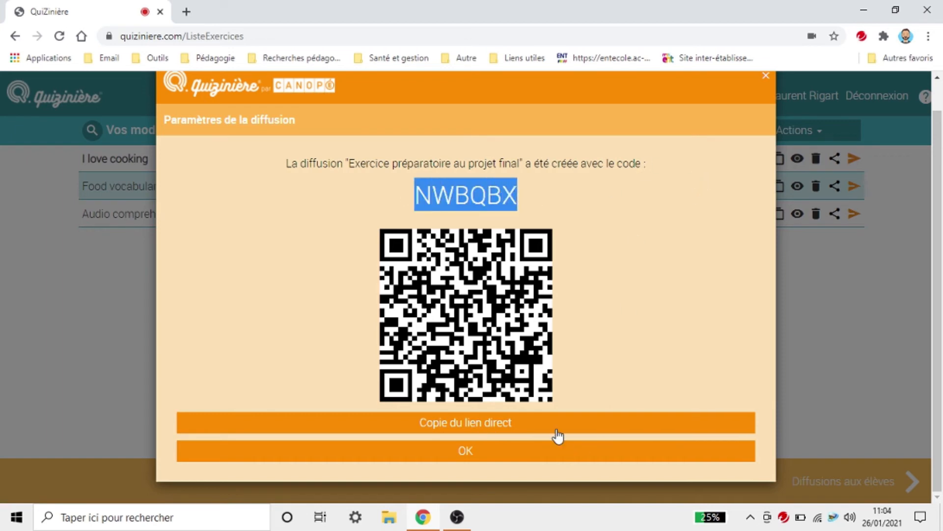
pyautogui.click(453, 198)
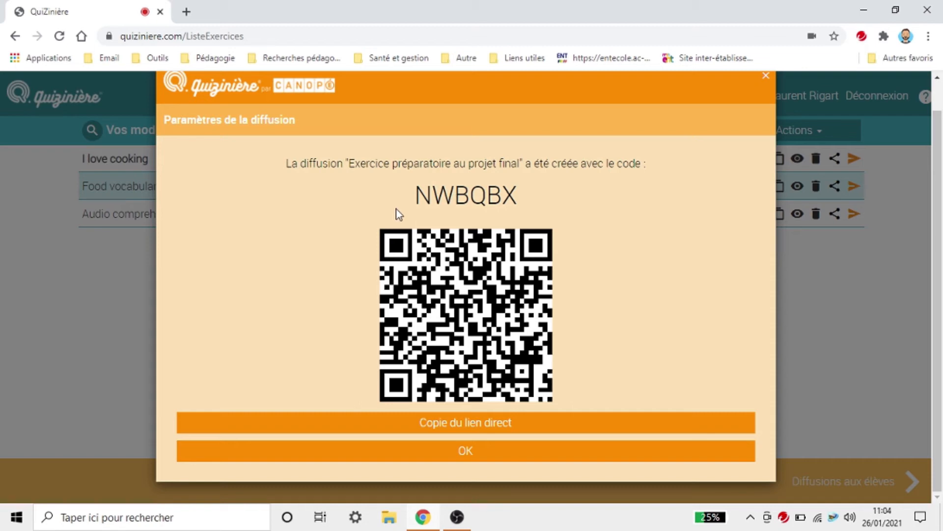
pyautogui.moveTo(410, 199); pyautogui.dragTo(566, 197)
pyautogui.click(587, 330)
# Step: Paste the copied direct link into a new browser tab's address bar
pyautogui.click(186, 11)
pyautogui.rightClick(208, 36)
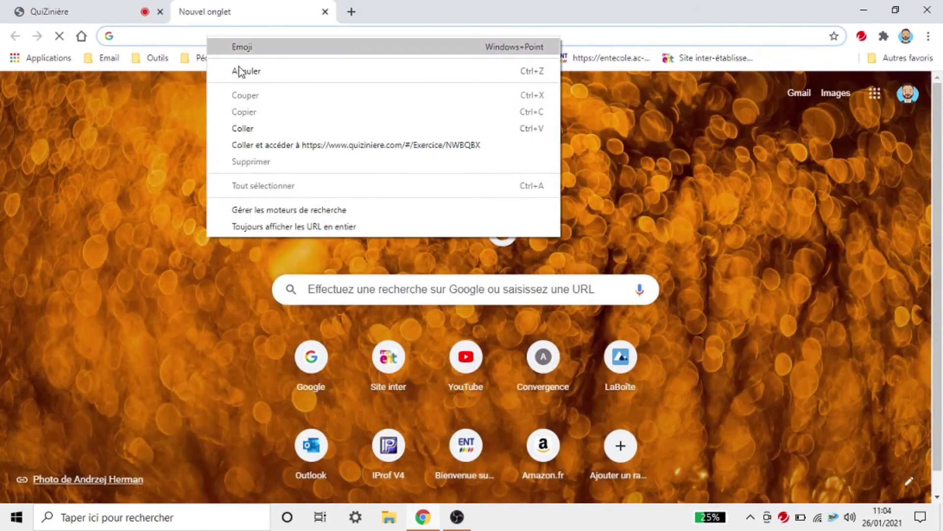
pyautogui.click(266, 128)
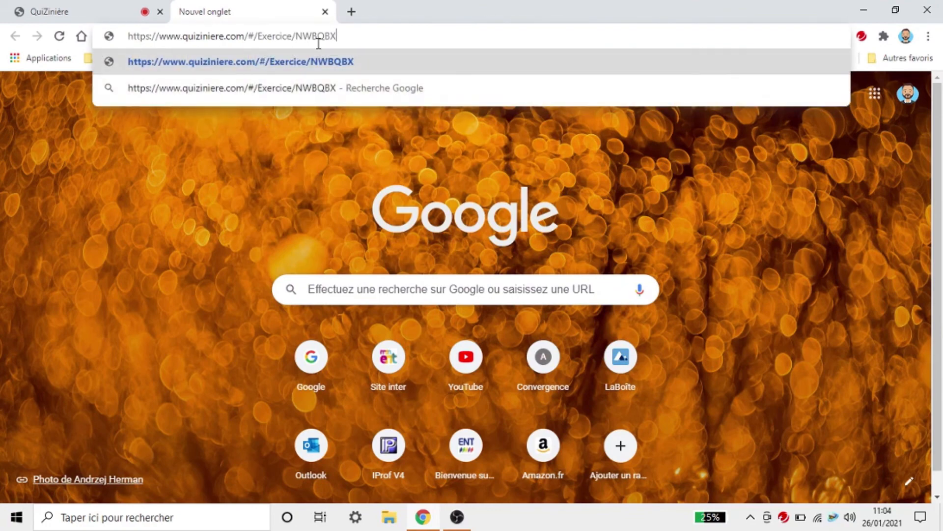
pyautogui.click(93, 11)
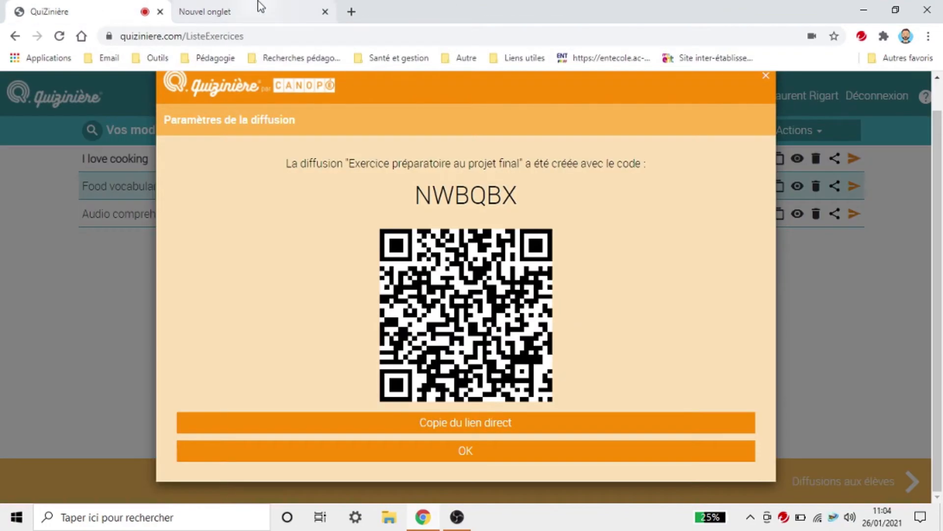
pyautogui.click(261, 6)
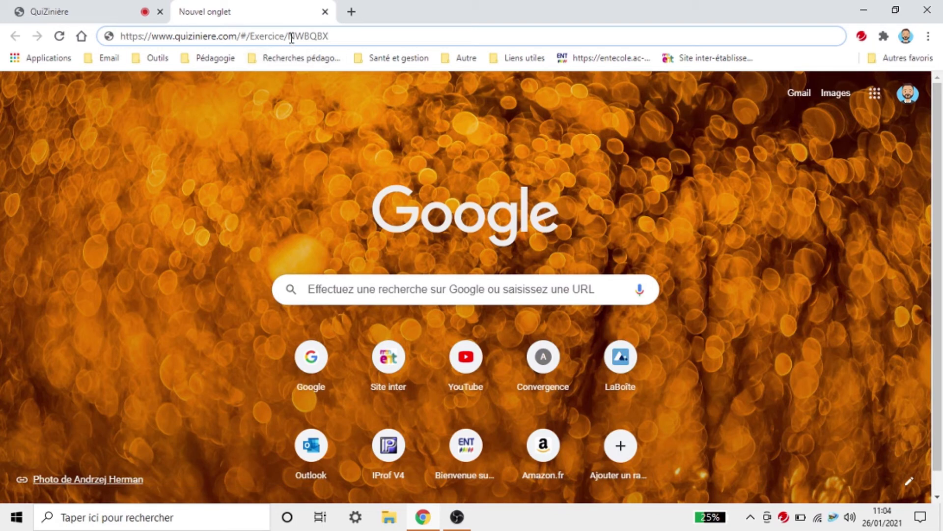
pyautogui.moveTo(288, 36); pyautogui.dragTo(336, 35)
# Step: Load the NWBQBX student page, scroll through its exercises, and select the pseudonym field
pyautogui.click(305, 35)
pyautogui.press('Return')
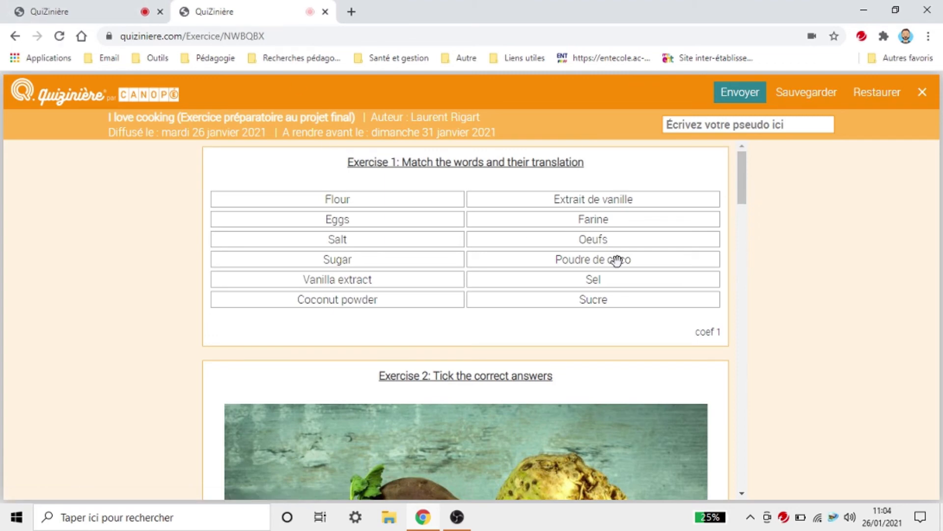
pyautogui.scroll(-10, 572, 275)
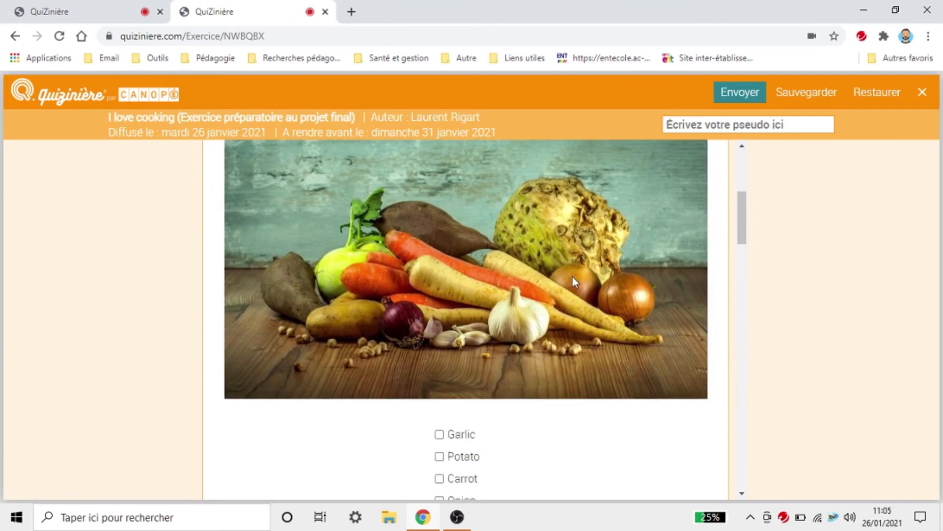
pyautogui.scroll(-15, 573, 276)
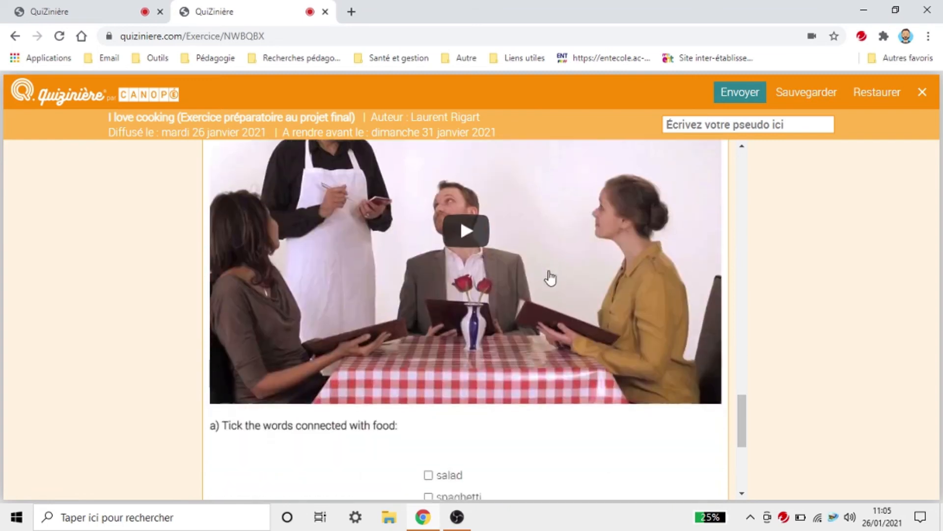
pyautogui.scroll(8, 689, 412)
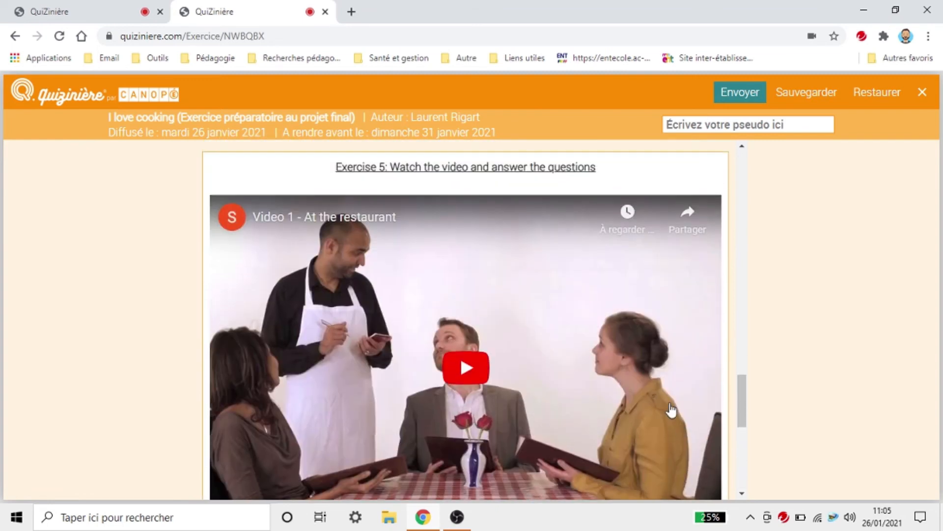
pyautogui.click(736, 127)
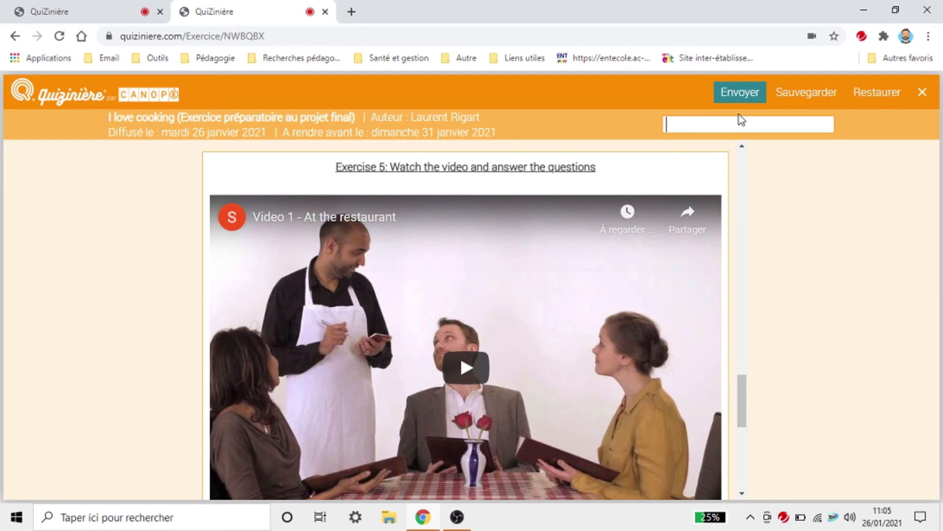
# Step: Enter the student's pseudonym and tick risotto, chicken and wine as food words
pyautogui.write('Xavier')
pyautogui.scroll(-3, 493, 169)
pyautogui.scroll(-3, 505, 339)
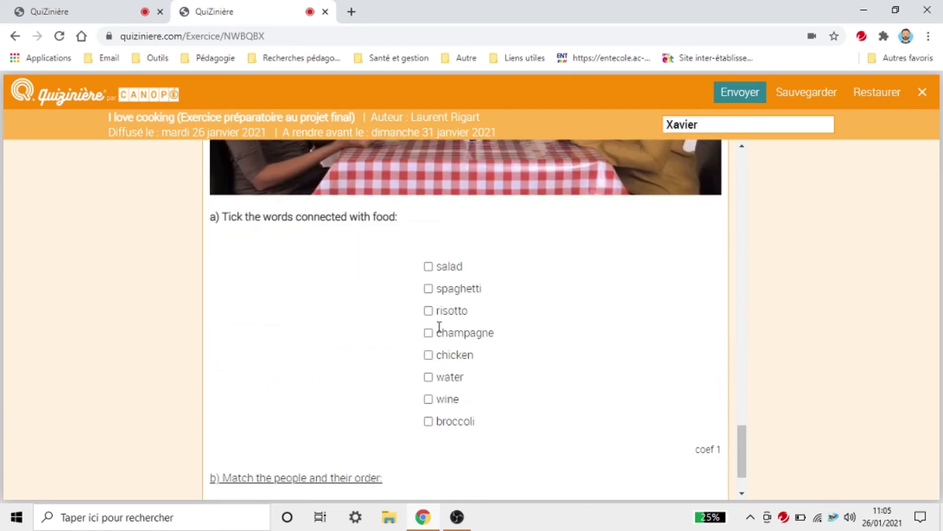
pyautogui.click(428, 311)
pyautogui.click(428, 354)
pyautogui.click(432, 399)
pyautogui.scroll(-2, 446, 414)
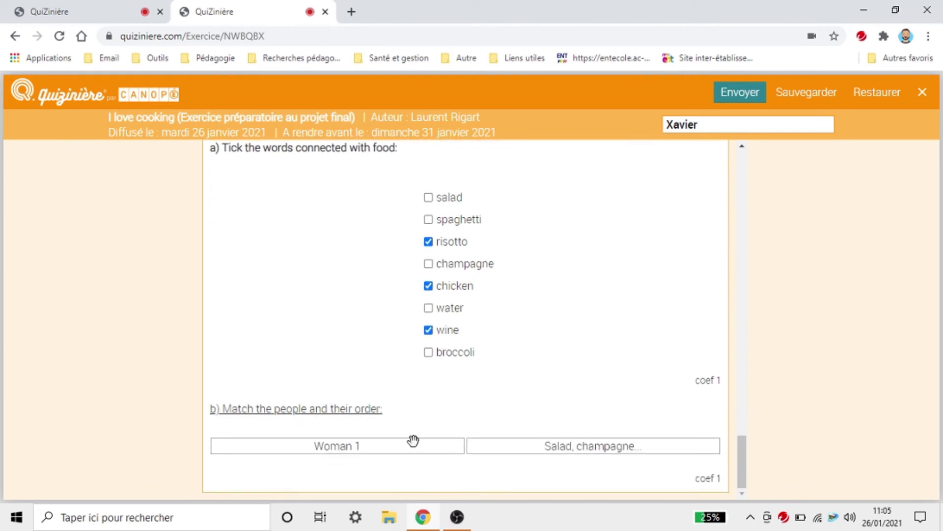
pyautogui.scroll(10, 518, 379)
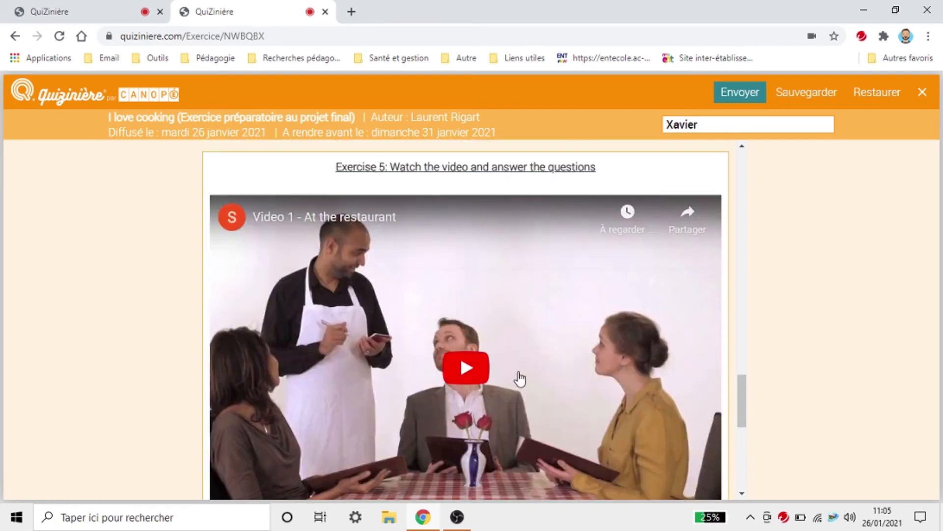
# Step: Answer below the drawing with 'It's a bootle of water'
pyautogui.click(374, 357)
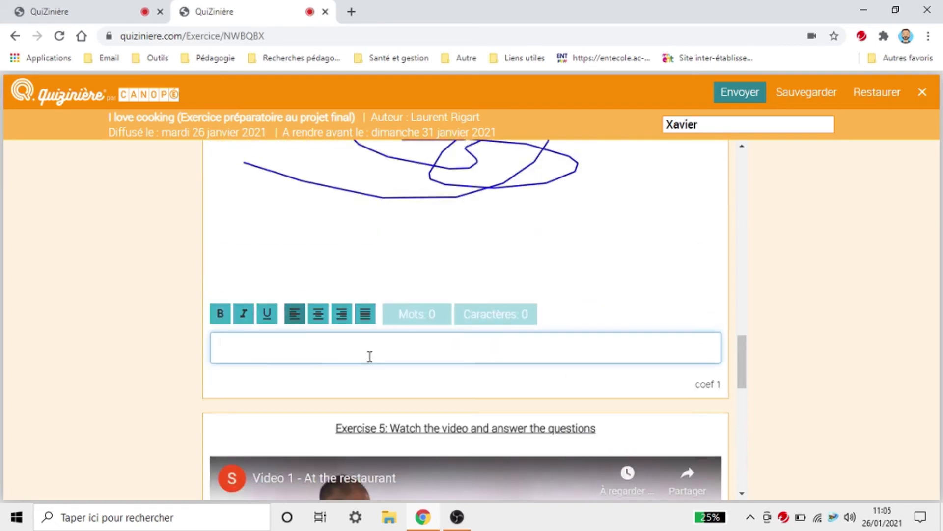
pyautogui.write("It's a bootle of")
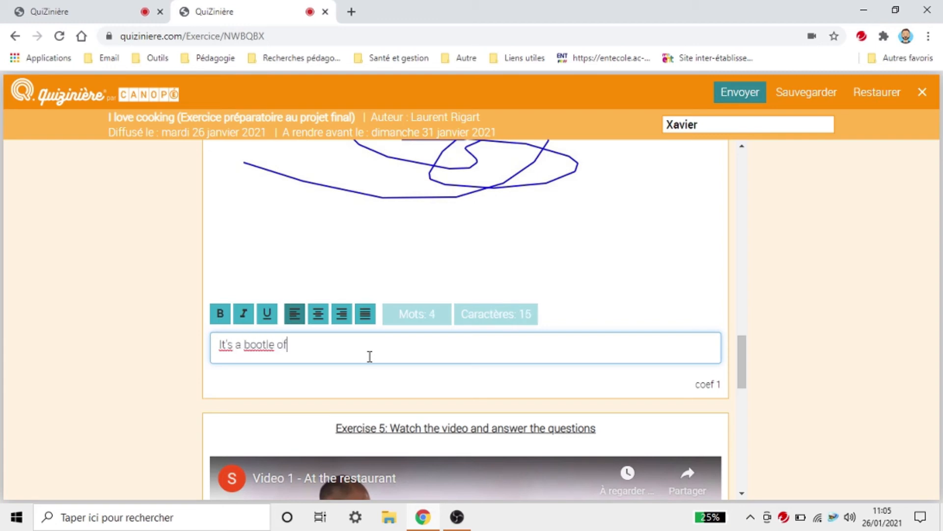
pyautogui.press('BackSpace')
pyautogui.press('BackSpace')
pyautogui.press('BackSpace')
pyautogui.press('BackSpace')
pyautogui.press('BackSpace')
pyautogui.press('BackSpace')
pyautogui.press('BackSpace')
pyautogui.write('tle of water')
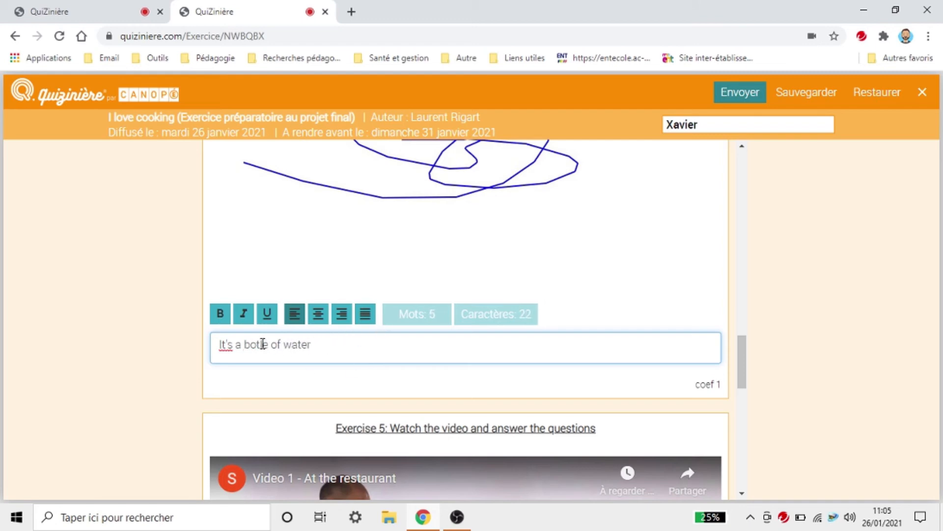
pyautogui.scroll(10, 251, 331)
# Step: Fill Exercise 3's blanks, including San Francisco, Miami, French and age 16
pyautogui.click(346, 402)
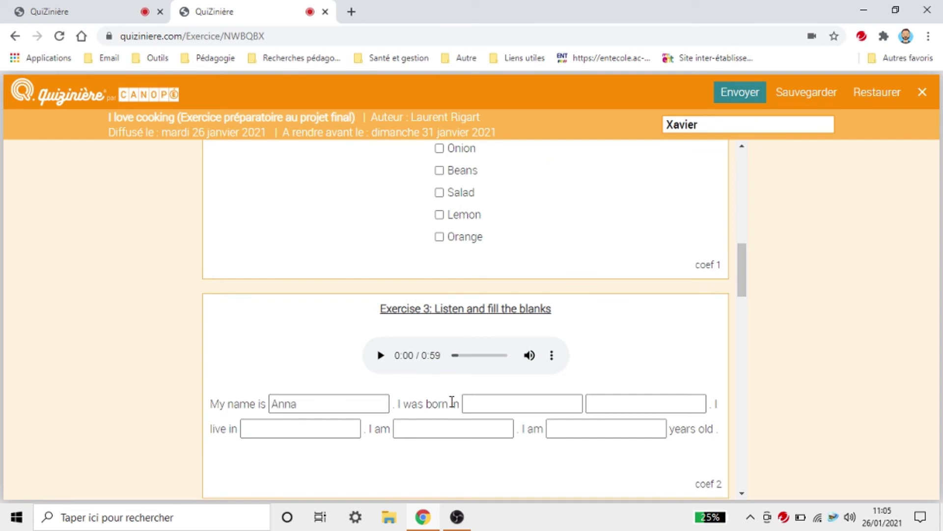
pyautogui.click(495, 402)
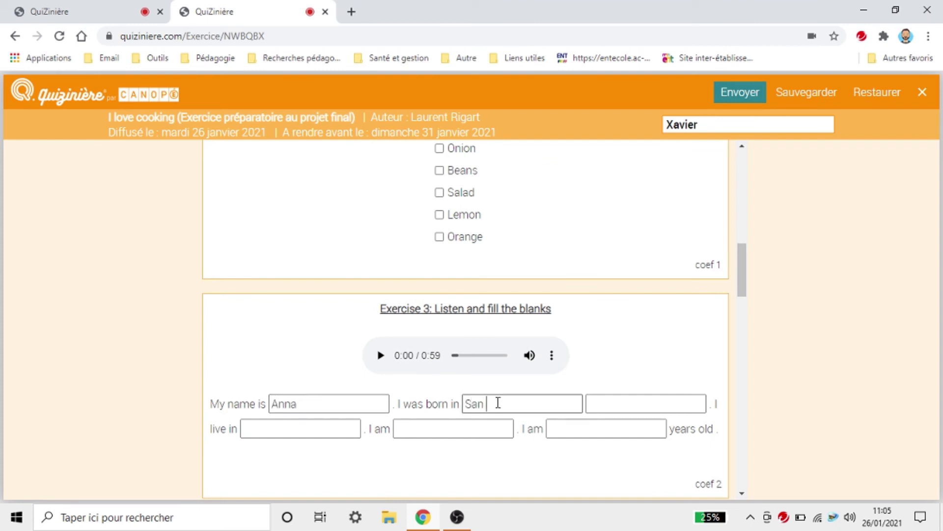
pyautogui.click(596, 408)
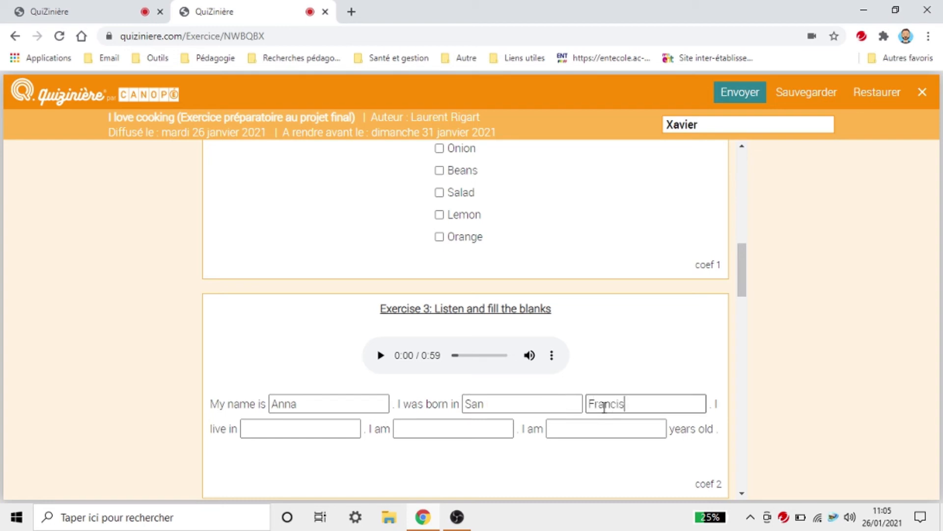
pyautogui.click(287, 427)
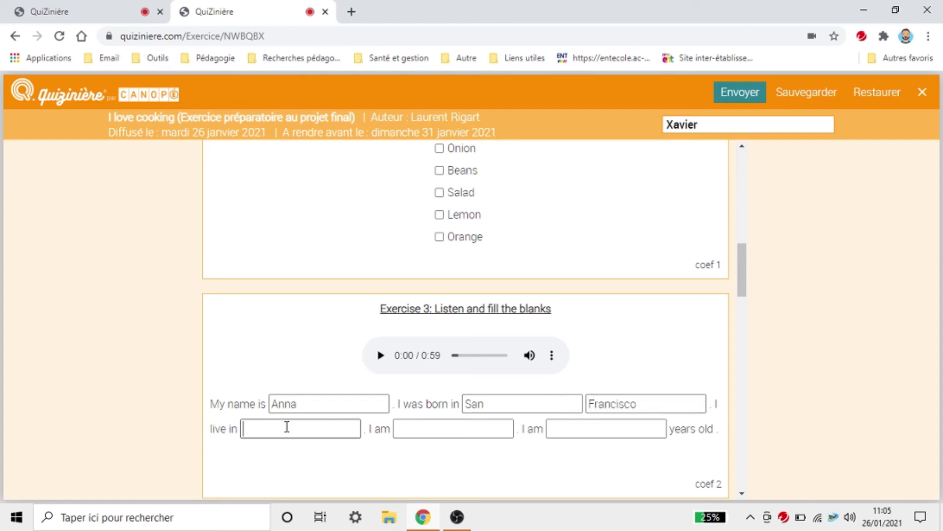
pyautogui.write('Miama')
pyautogui.press('BackSpace')
pyautogui.press('BackSpace')
pyautogui.write('i')
pyautogui.click(435, 428)
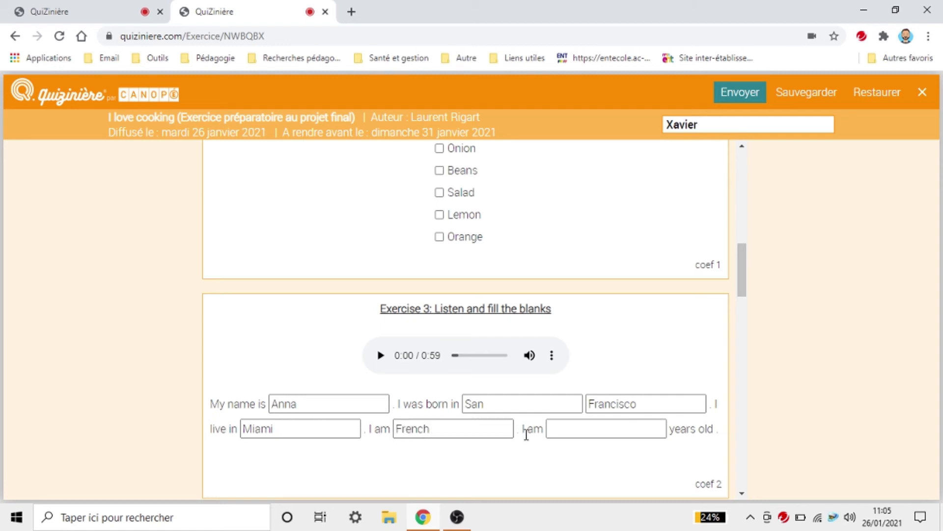
pyautogui.click(590, 428)
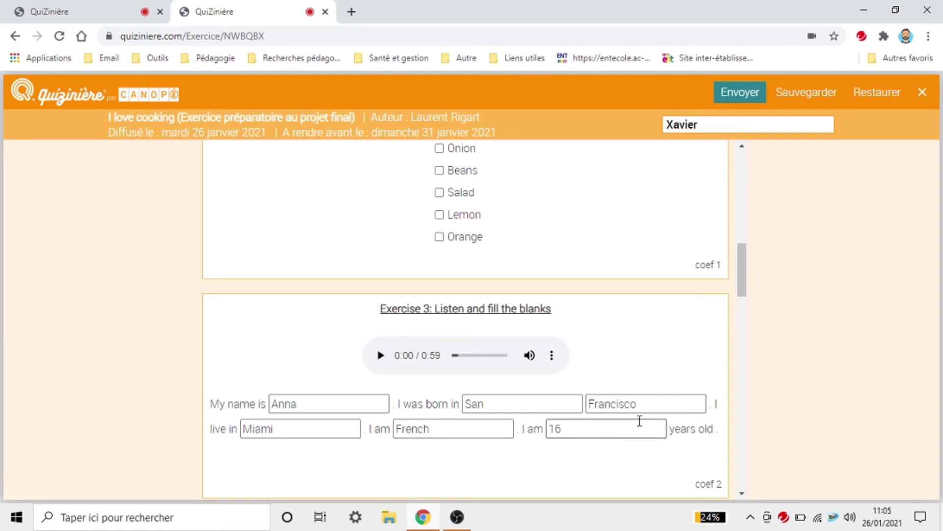
pyautogui.scroll(-3, 739, 396)
pyautogui.scroll(4, 742, 390)
pyautogui.scroll(4, 707, 392)
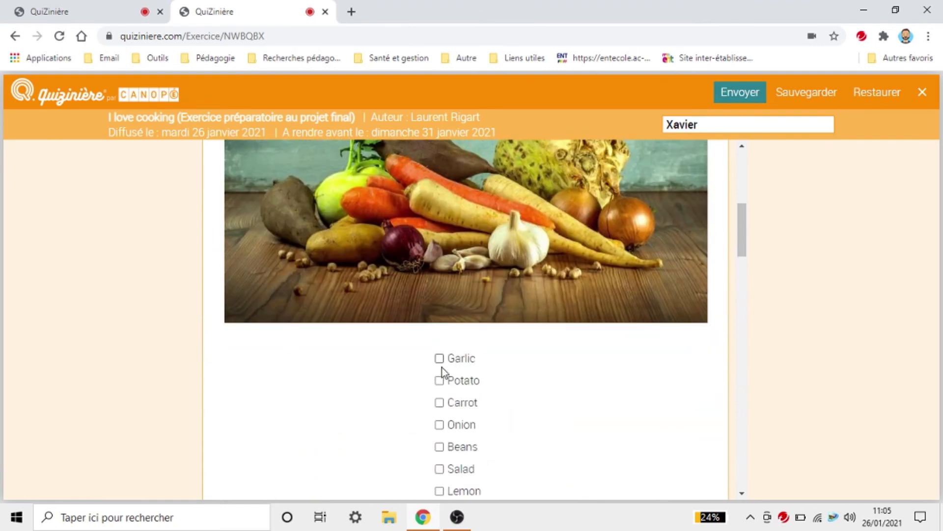
# Step: Tick Salad and reorder Exercise 1's words and translations to rematch the pairs
pyautogui.click(440, 470)
pyautogui.scroll(7, 726, 413)
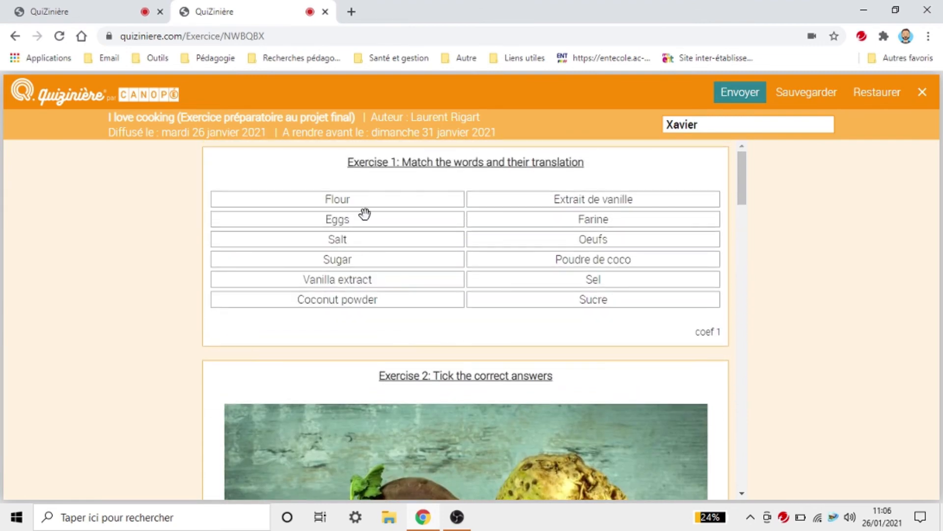
pyautogui.moveTo(362, 217); pyautogui.dragTo(391, 294)
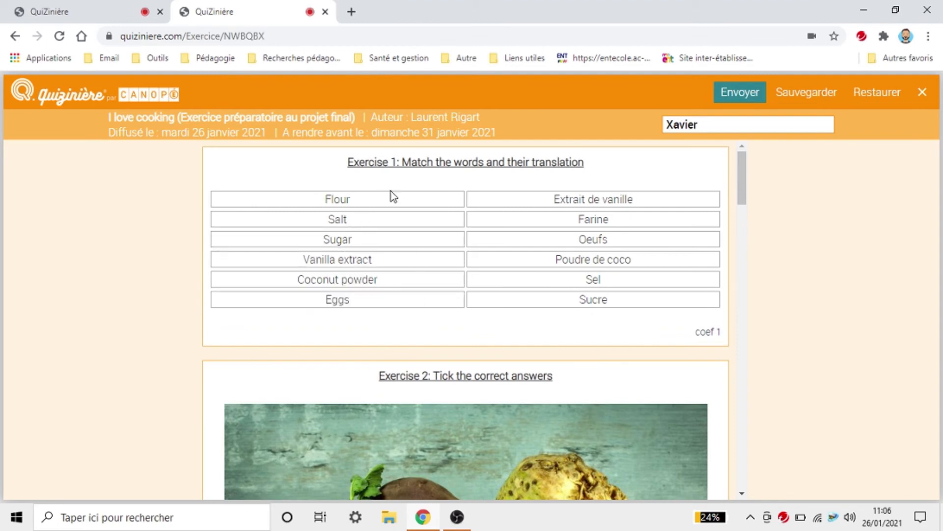
pyautogui.moveTo(393, 197); pyautogui.dragTo(379, 268)
pyautogui.moveTo(537, 297)
pyautogui.mouseDown()
pyautogui.moveTo(551, 221)
pyautogui.moveTo(552, 303)
pyautogui.mouseUp()
pyautogui.moveTo(551, 258); pyautogui.dragTo(563, 199)
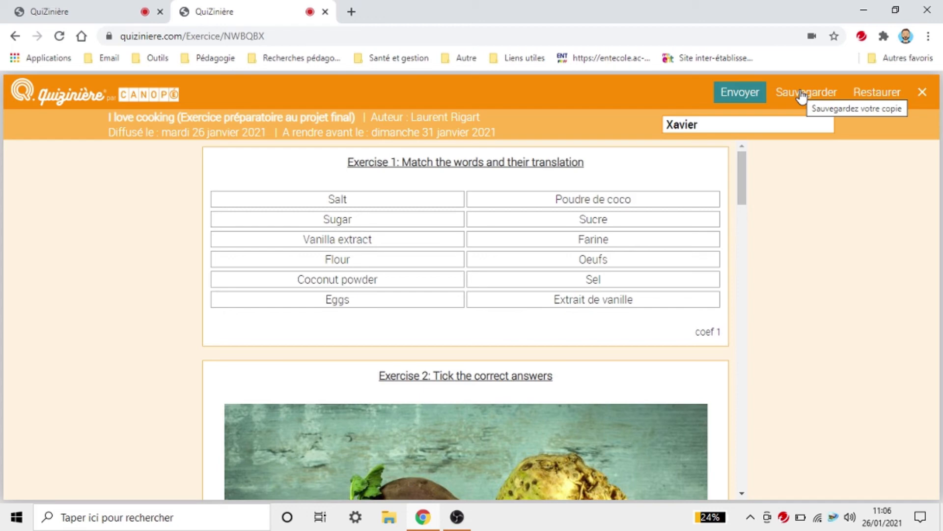
# Step: Send the student's completed copy, confirming and dismissing the success message
pyautogui.click(736, 93)
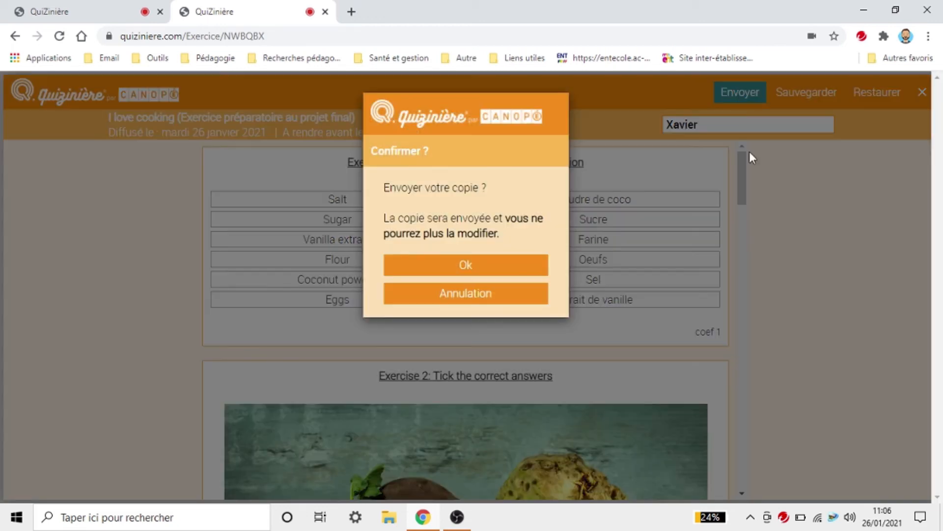
pyautogui.click(491, 264)
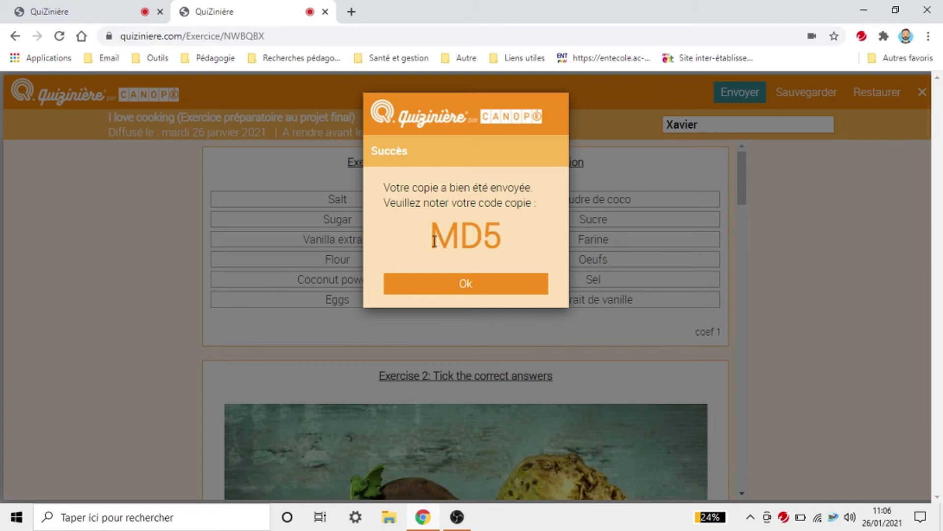
pyautogui.click(505, 290)
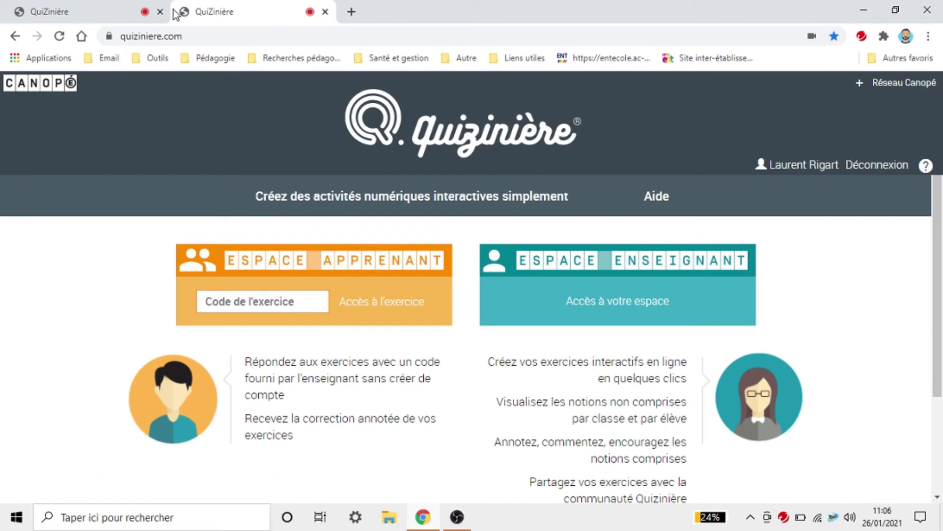
# Step: Back in the teacher's tab, close the NWBQBX code dialog and return to the activity lists
pyautogui.click(99, 11)
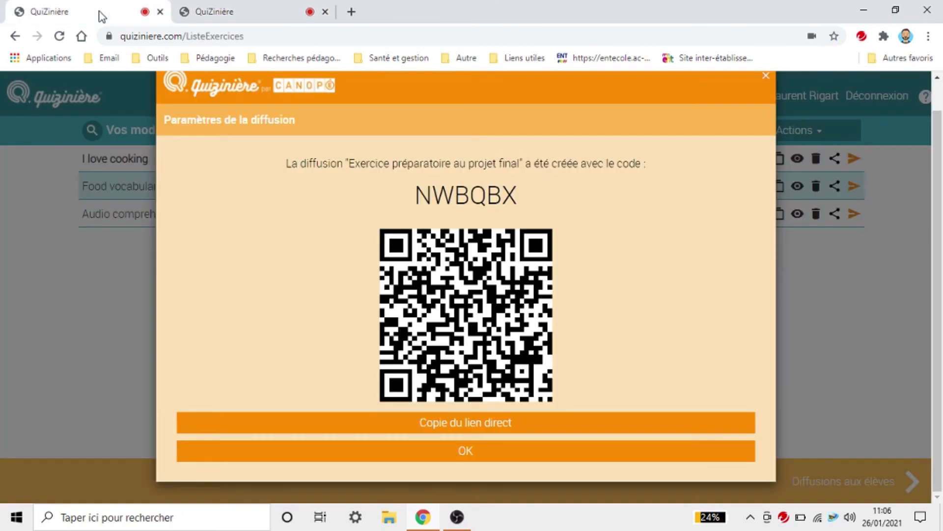
pyautogui.click(530, 458)
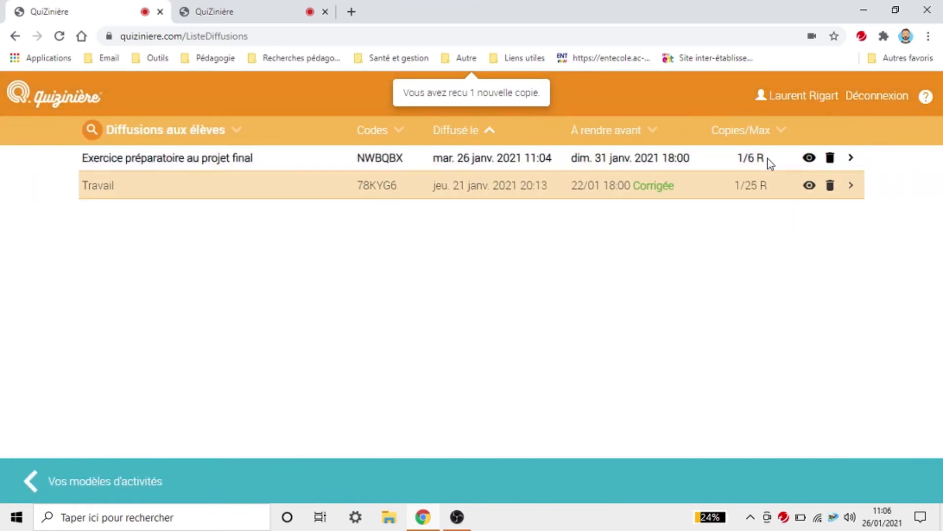
pyautogui.click(98, 484)
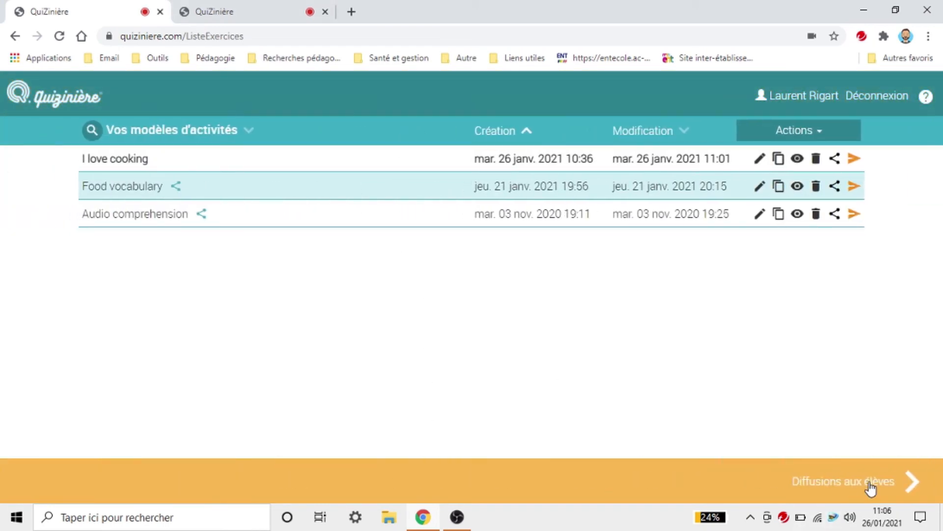
# Step: Show the student broadcasts and preview the final-project broadcast exercise
pyautogui.click(871, 486)
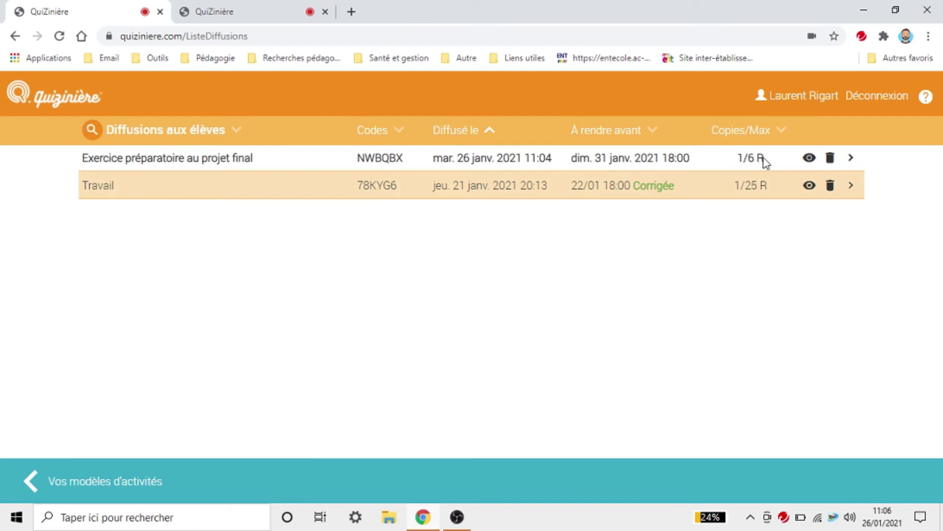
pyautogui.click(808, 160)
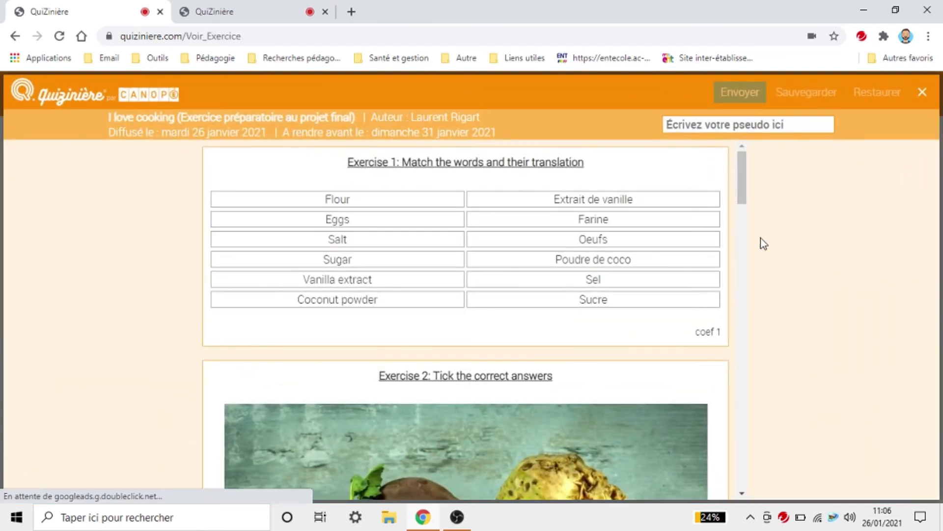
pyautogui.scroll(-15, 580, 273)
pyautogui.scroll(6, 614, 228)
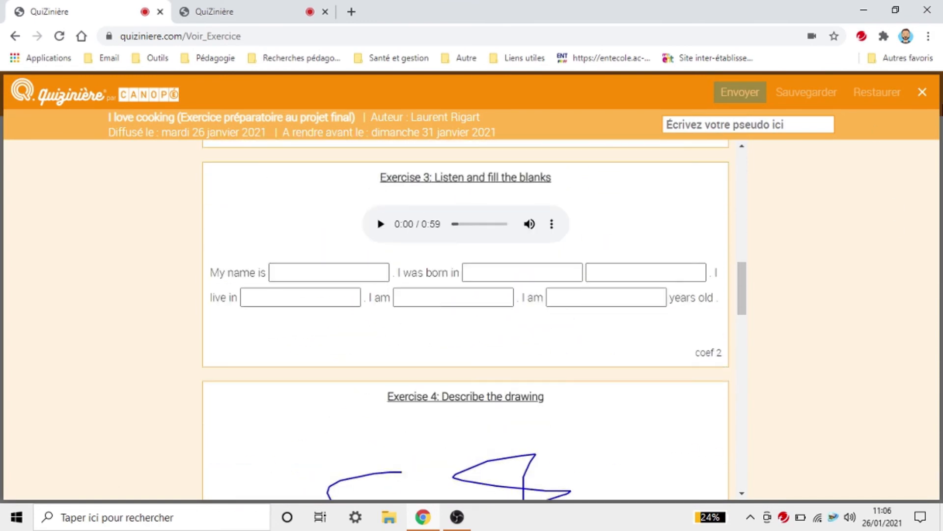
pyautogui.click(919, 98)
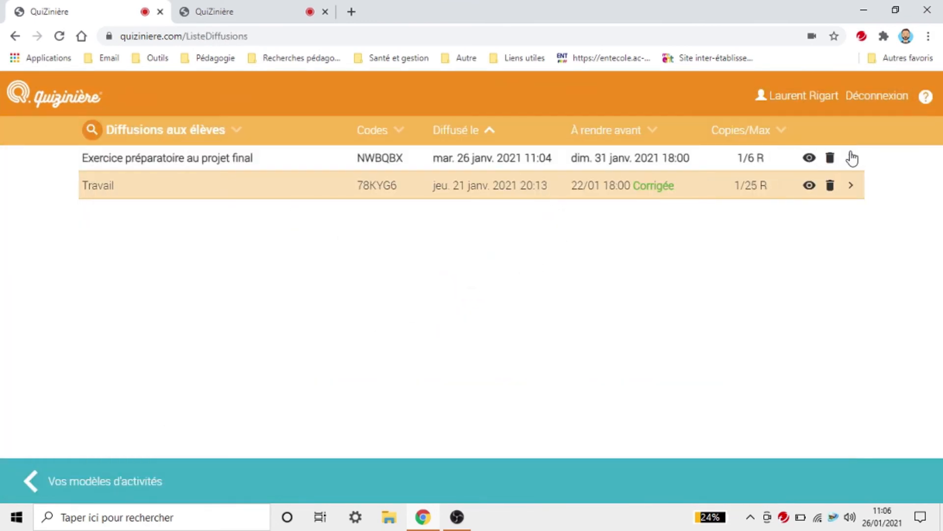
# Step: Open the final-project broadcast's details and view the student's submitted copy
pyautogui.click(854, 158)
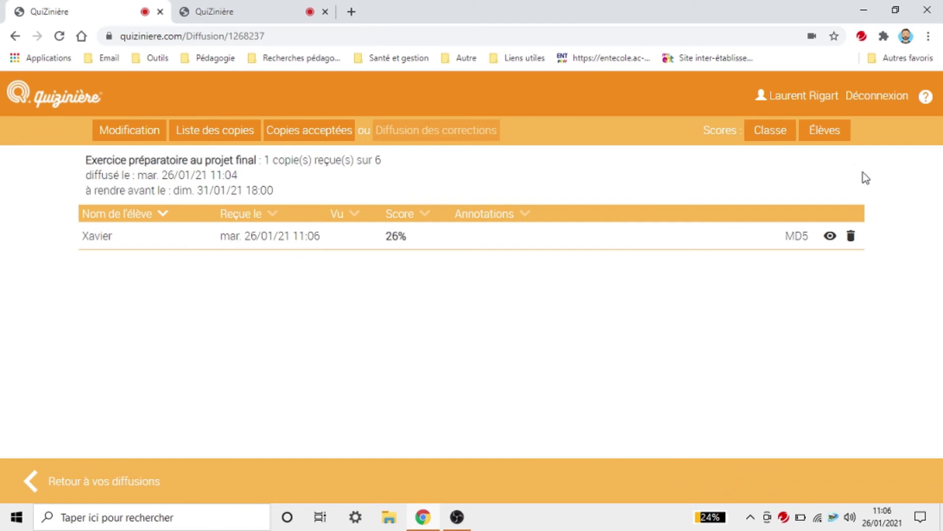
pyautogui.click(31, 479)
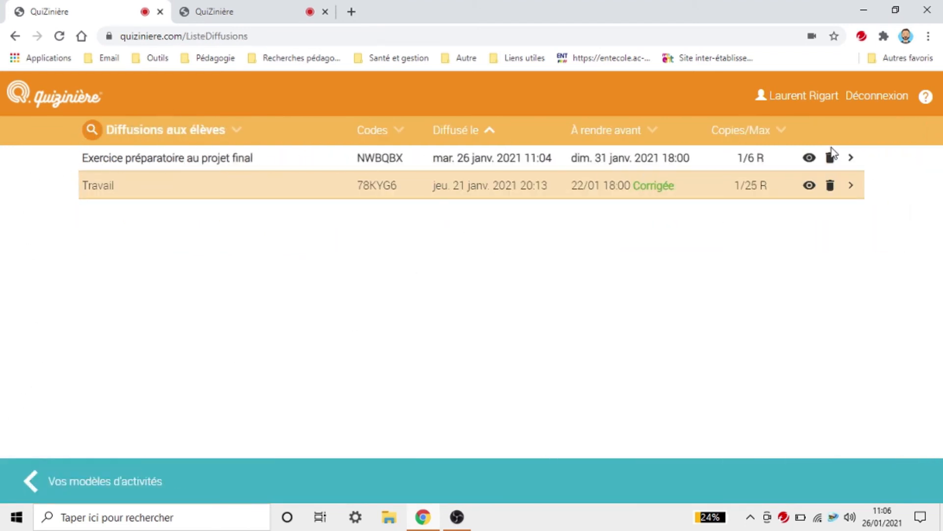
pyautogui.click(851, 160)
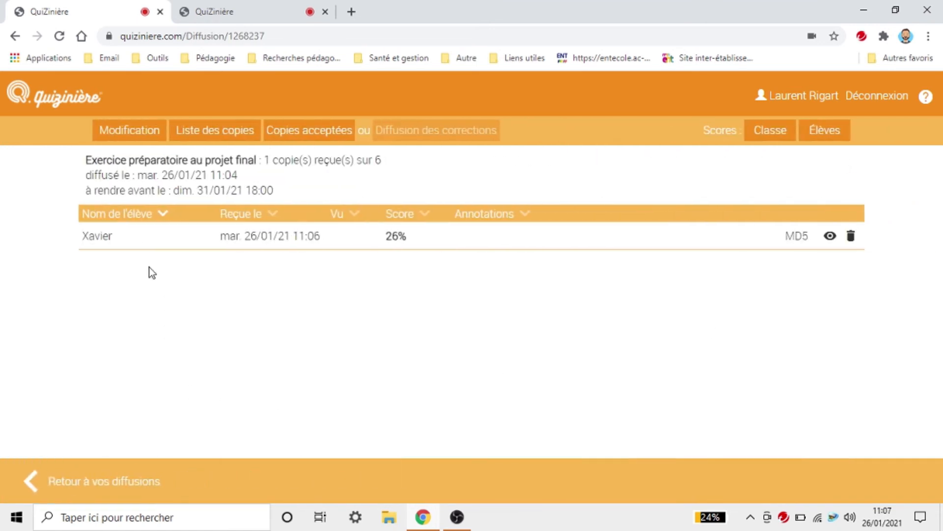
pyautogui.click(828, 237)
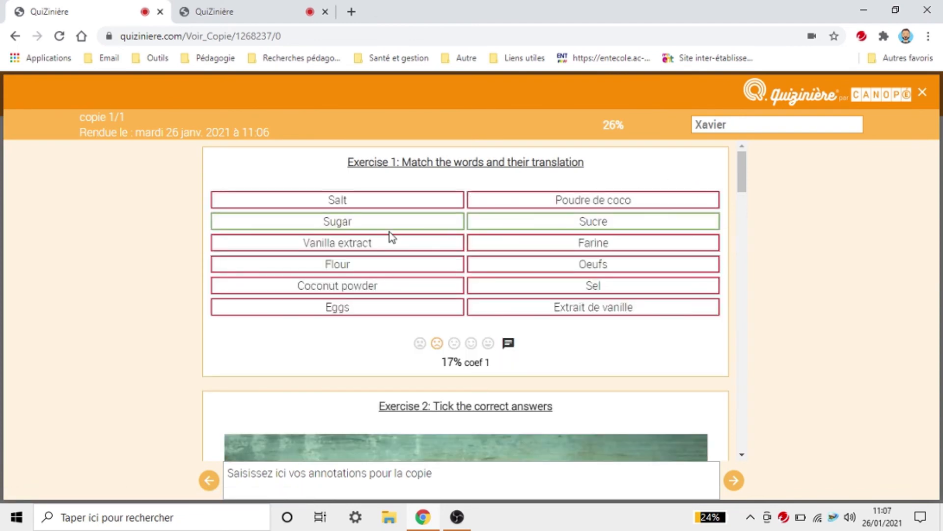
# Step: Grade the student's Exercise 4 answer at 25%
pyautogui.scroll(-8, 708, 343)
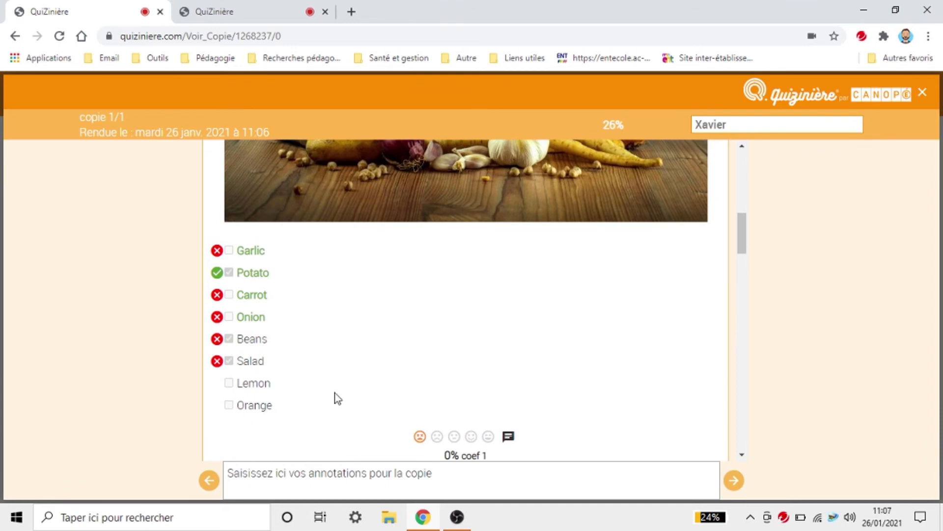
pyautogui.scroll(-10, 337, 396)
pyautogui.scroll(-10, 453, 290)
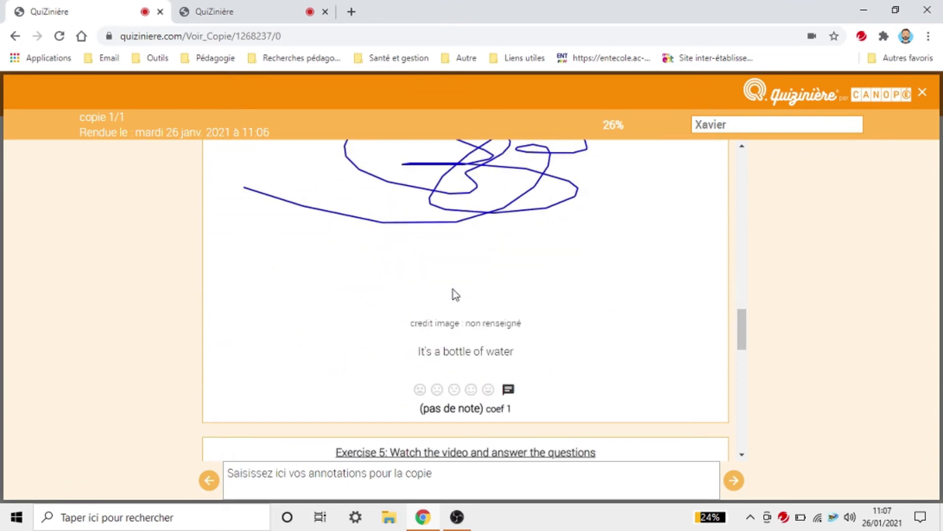
pyautogui.scroll(3, 497, 222)
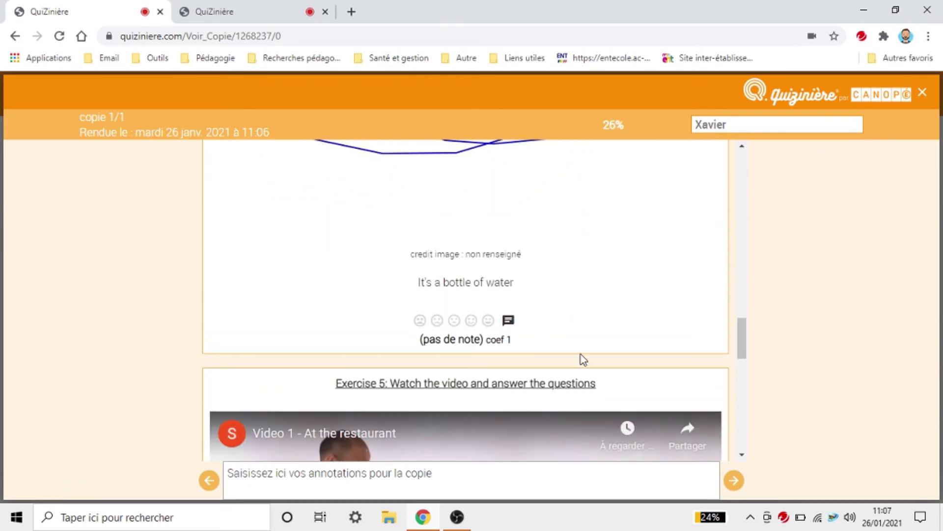
pyautogui.scroll(1, 499, 294)
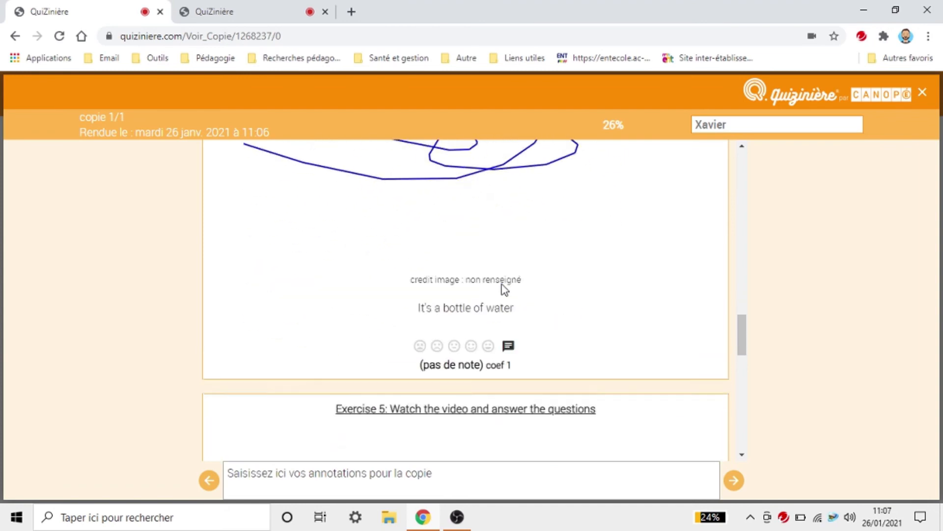
pyautogui.scroll(6, 501, 290)
pyautogui.scroll(-3, 499, 298)
pyautogui.scroll(-5, 499, 297)
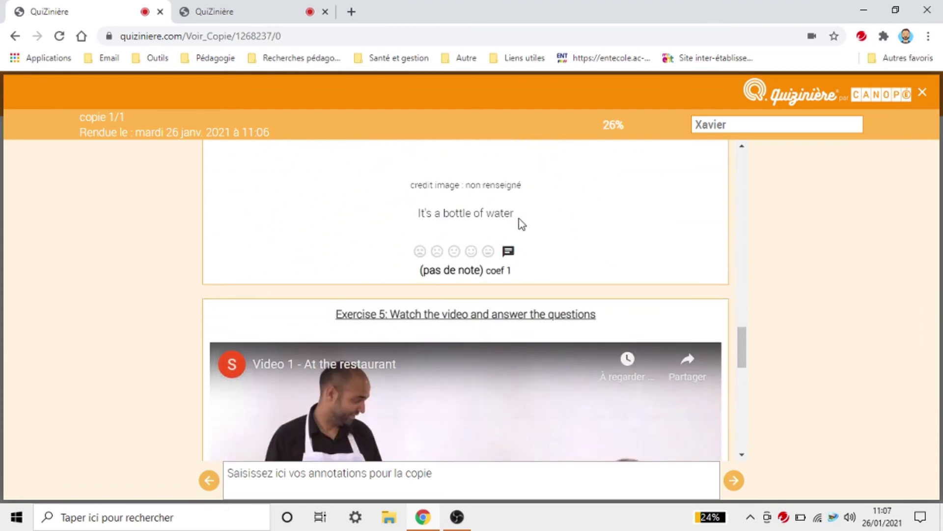
pyautogui.click(436, 252)
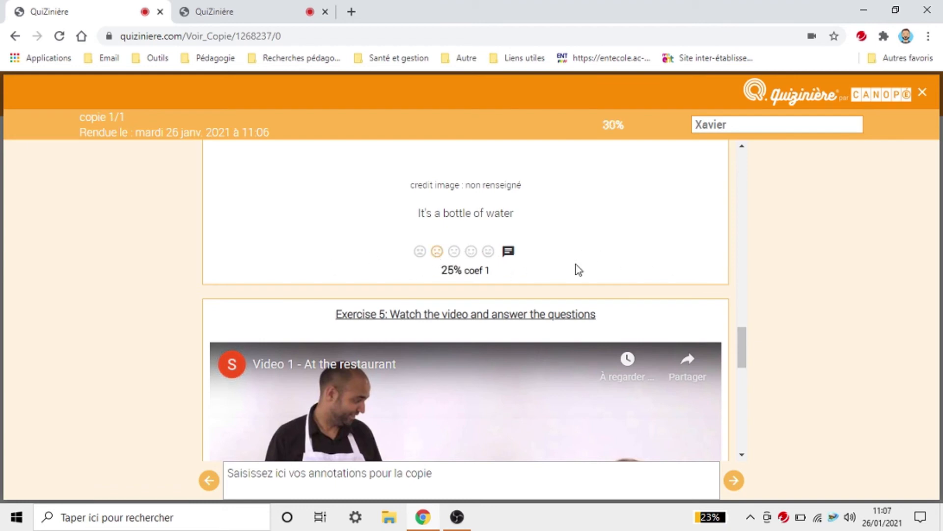
# Step: Annotate the 'It's a bottle of water' answer with "Ce n'est pas ça"
pyautogui.click(509, 252)
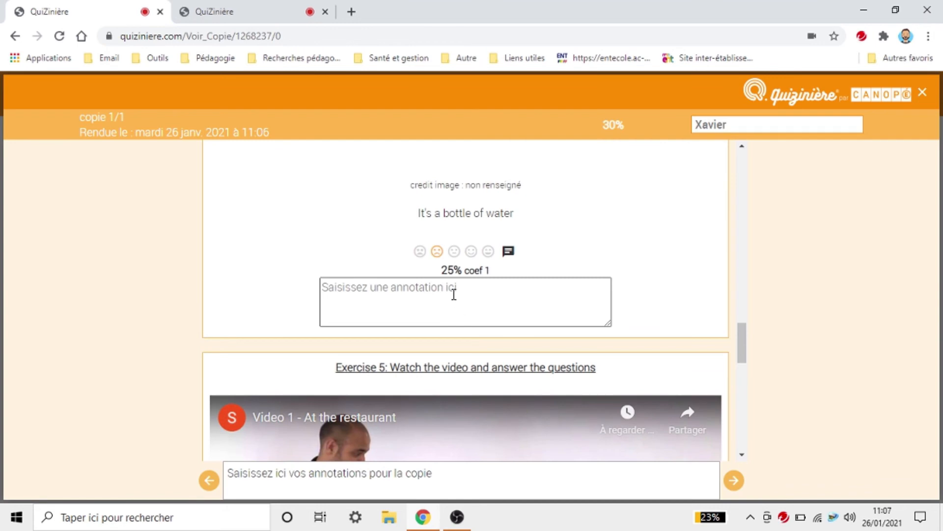
pyautogui.write("Ce n'est pas ça")
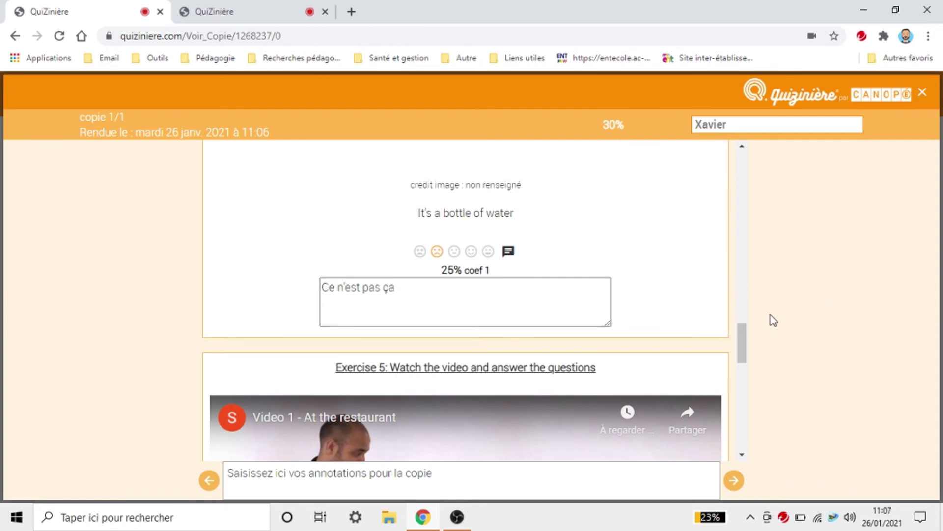
pyautogui.moveTo(741, 351); pyautogui.dragTo(737, 449)
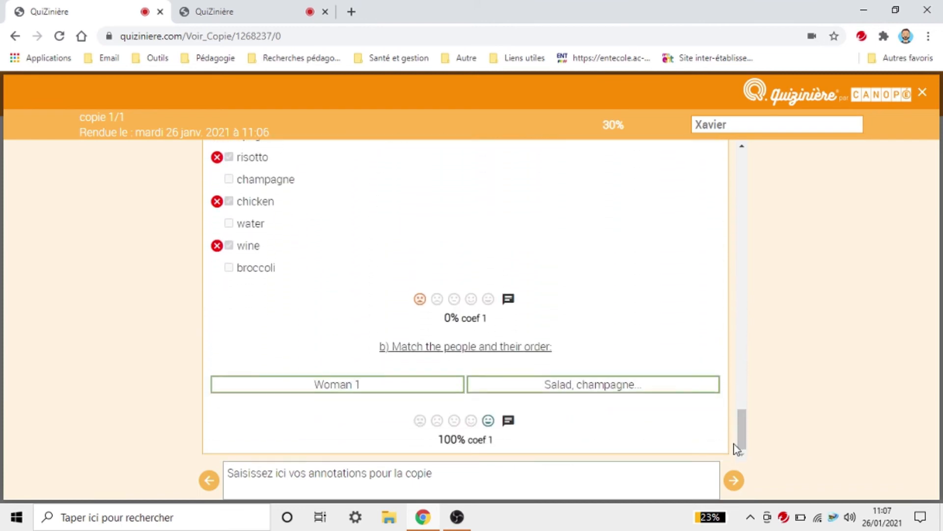
pyautogui.click(442, 480)
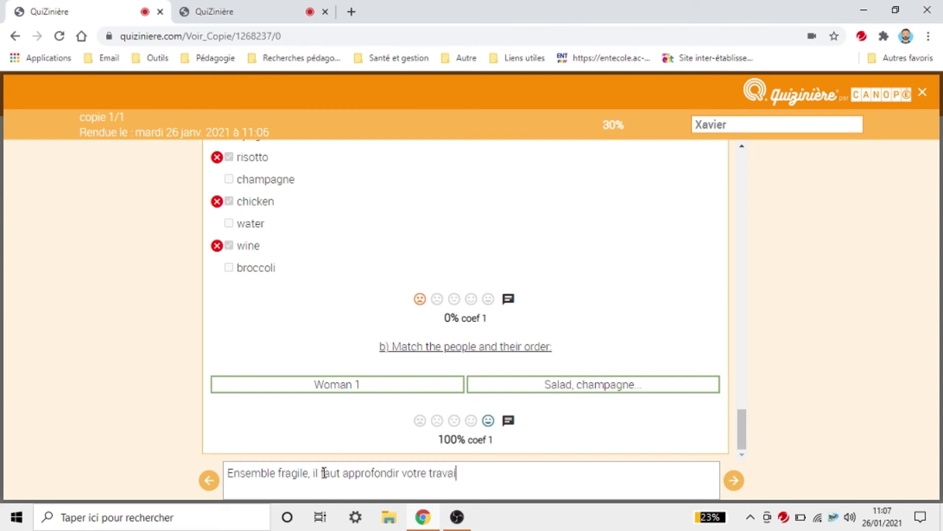
# Step: Fix the overall comment to end '...approfondir votre travail' and check for a next copy
pyautogui.press('BackSpace')
pyautogui.press('BackSpace')
pyautogui.write('l')
pyautogui.click(734, 480)
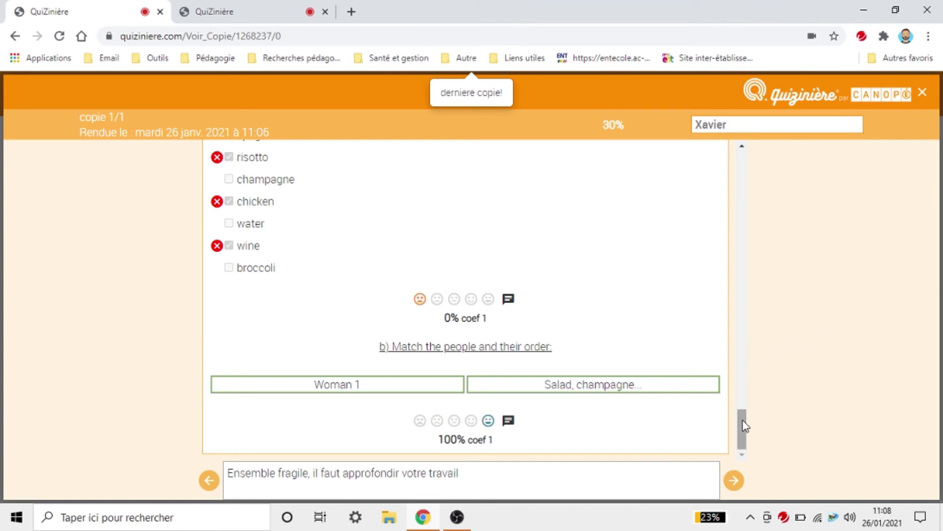
pyautogui.moveTo(744, 426); pyautogui.dragTo(698, 172)
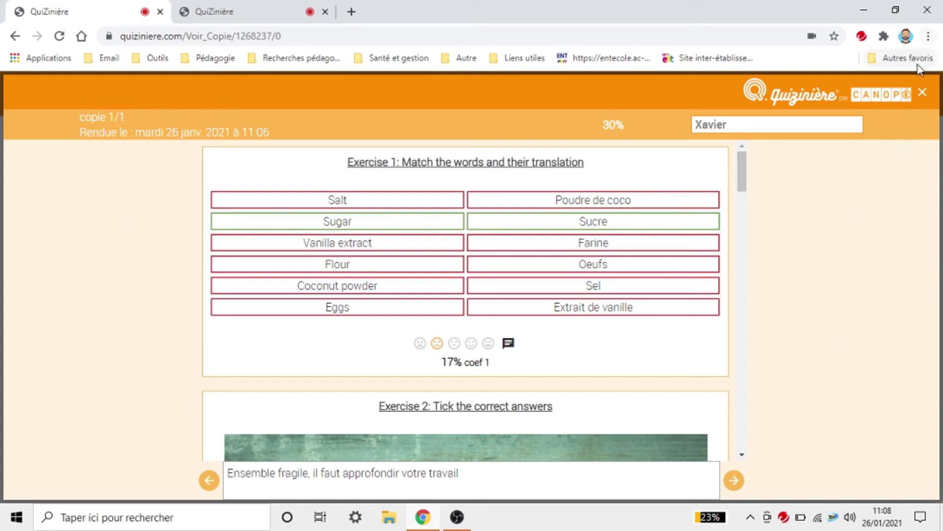
# Step: Close the graded copy and release the corrections to the students
pyautogui.click(922, 94)
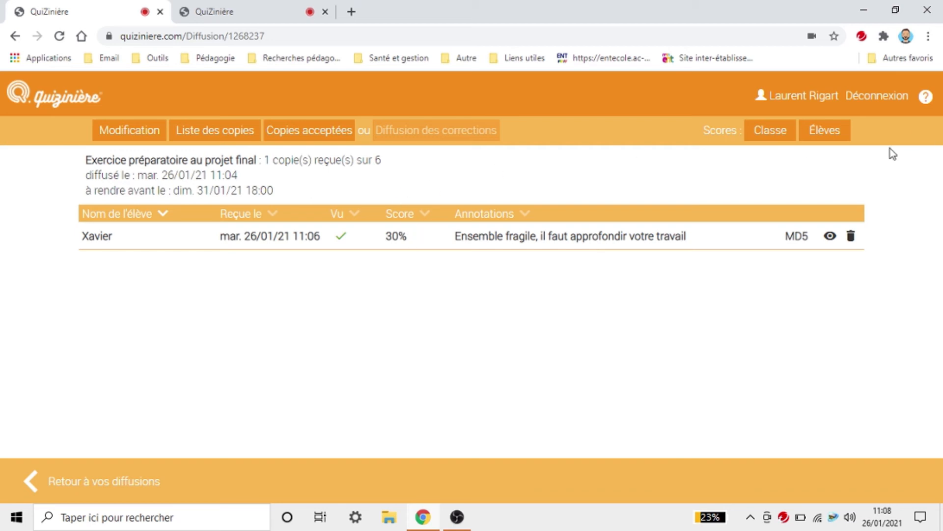
pyautogui.click(318, 140)
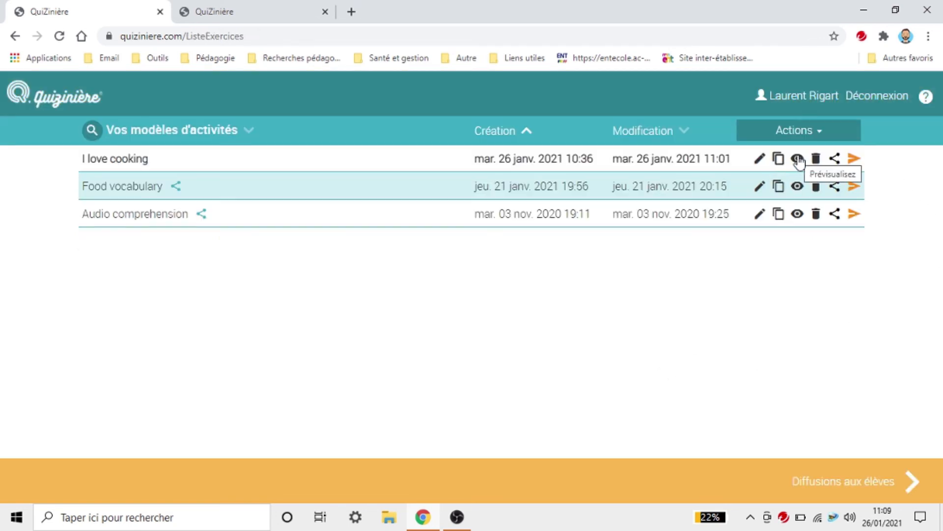
pyautogui.click(834, 485)
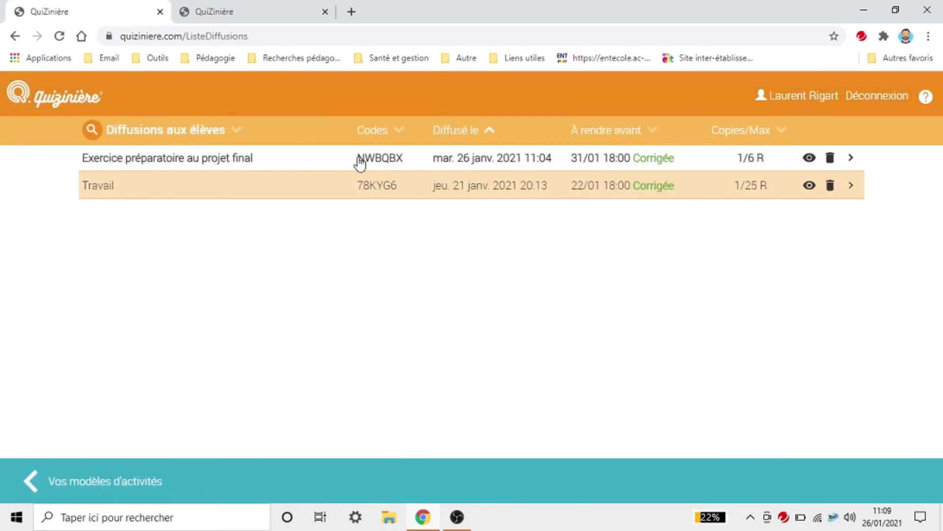
# Step: Copy the code of 'Exercice préparatoire au projet final' and sign out
pyautogui.moveTo(353, 160); pyautogui.dragTo(415, 158)
pyautogui.hotkey('ctrl', 'c')
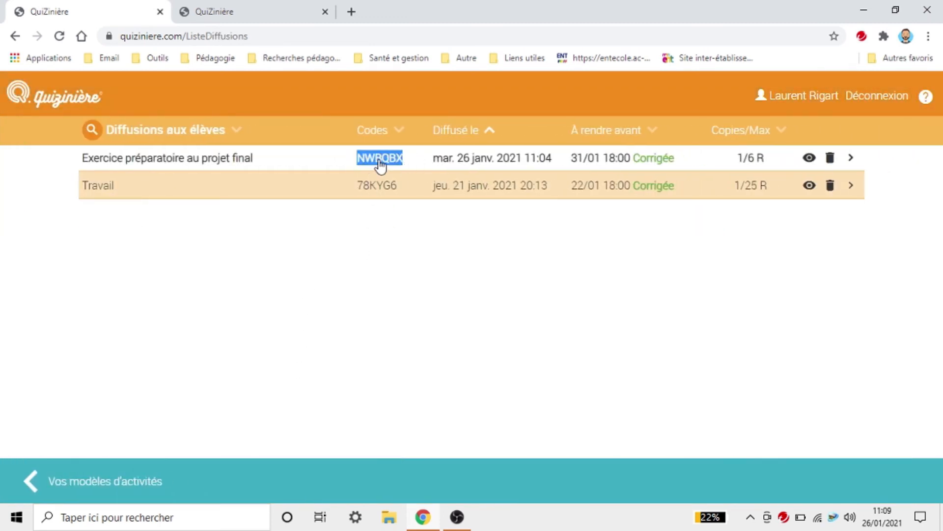
pyautogui.rightClick(381, 165)
pyautogui.click(435, 166)
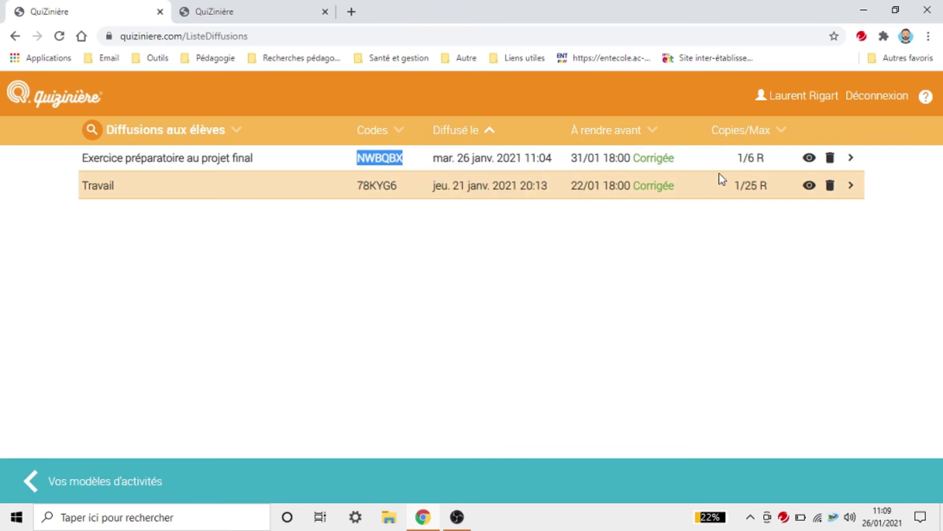
pyautogui.click(889, 96)
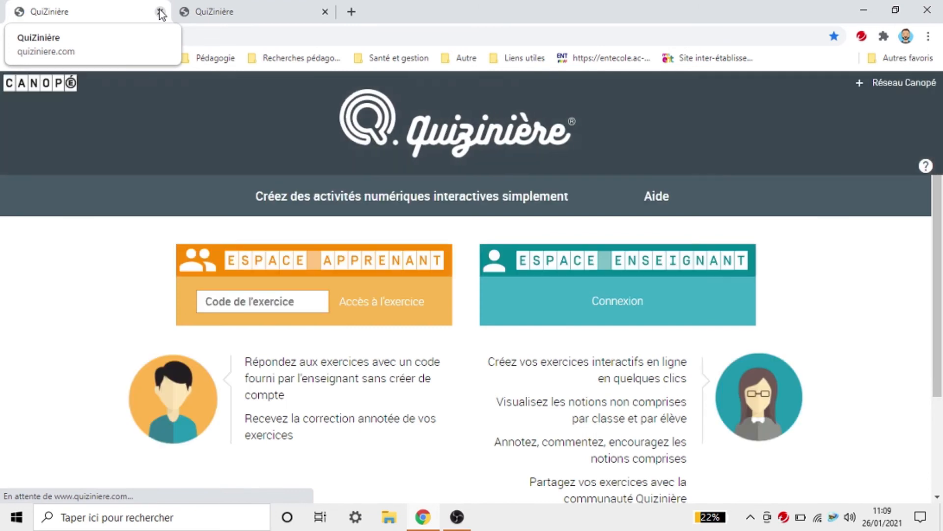
# Step: Paste the copied exercise code into the learner area and submit it
pyautogui.click(223, 300)
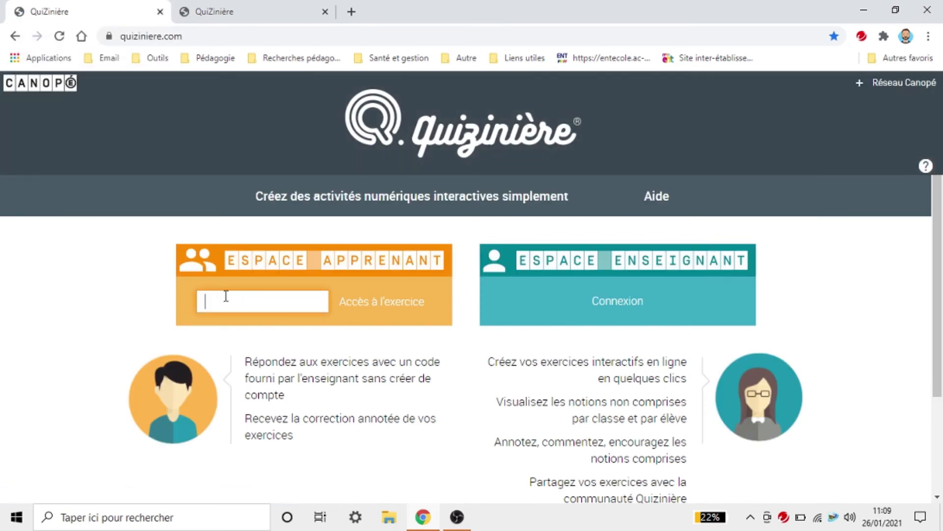
pyautogui.rightClick(225, 298)
pyautogui.click(312, 187)
pyautogui.click(358, 302)
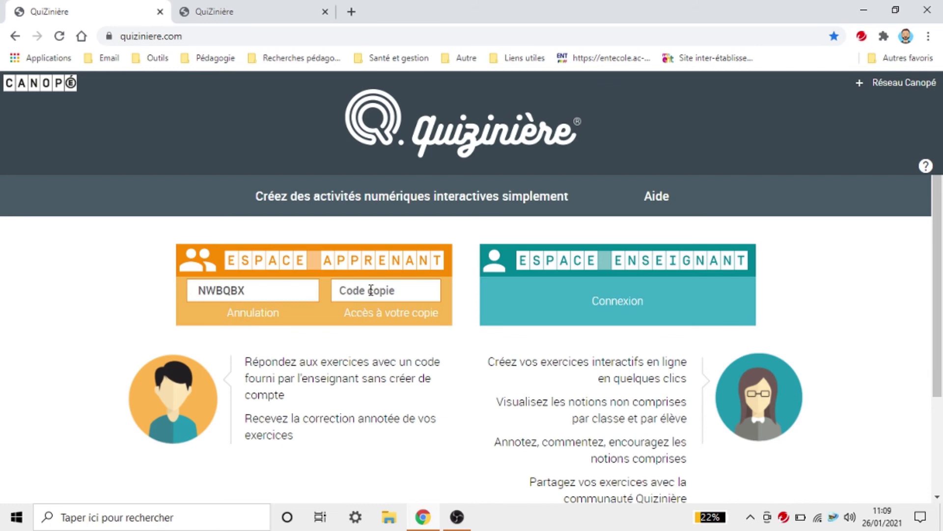
# Step: Enter the student's copy code to open the corrected copy
pyautogui.click(373, 289)
pyautogui.write('MD')
pyautogui.press('capslock')
pyautogui.write('5')
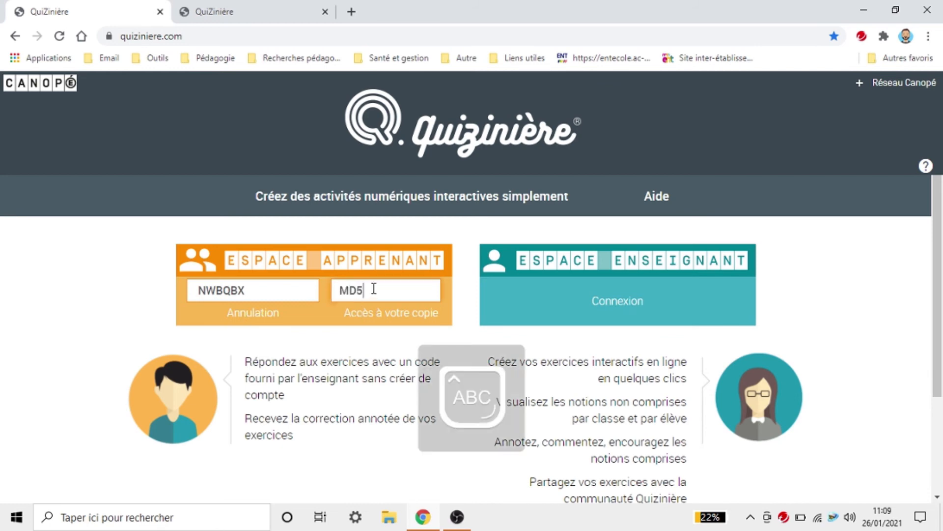
pyautogui.click(397, 318)
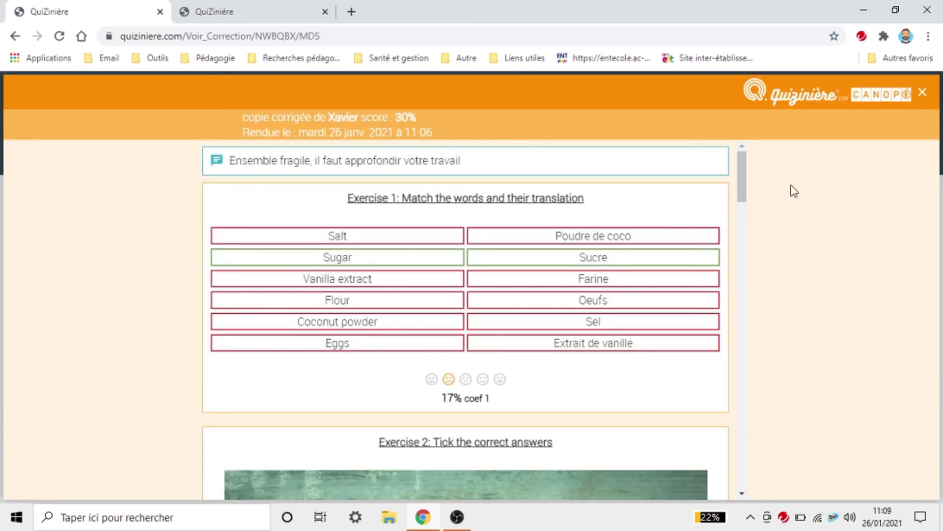
# Step: Review the 30% score, teacher comment and annotations, then close the correction
pyautogui.moveTo(308, 137); pyautogui.dragTo(608, 118)
pyautogui.click(720, 132)
pyautogui.moveTo(217, 158); pyautogui.dragTo(485, 163)
pyautogui.click(431, 165)
pyautogui.scroll(-15, 584, 304)
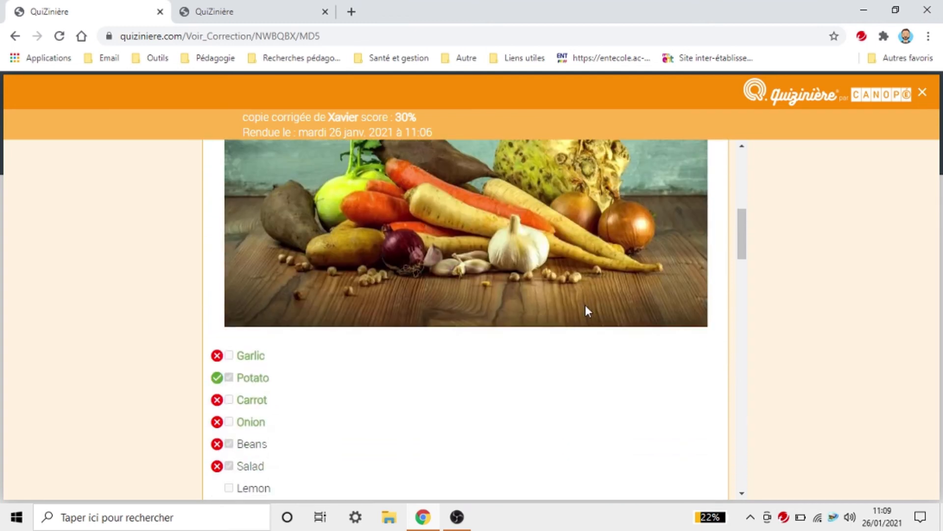
pyautogui.scroll(-12, 588, 308)
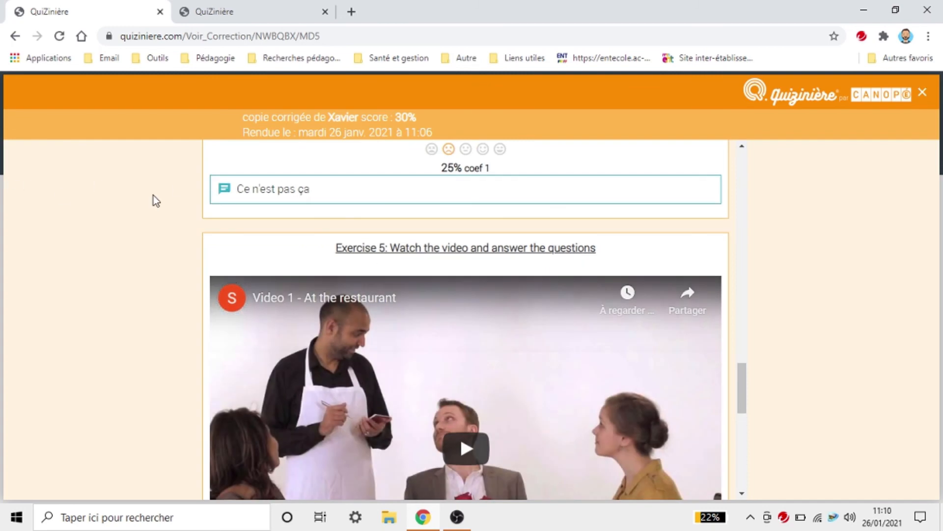
pyautogui.scroll(-10, 487, 320)
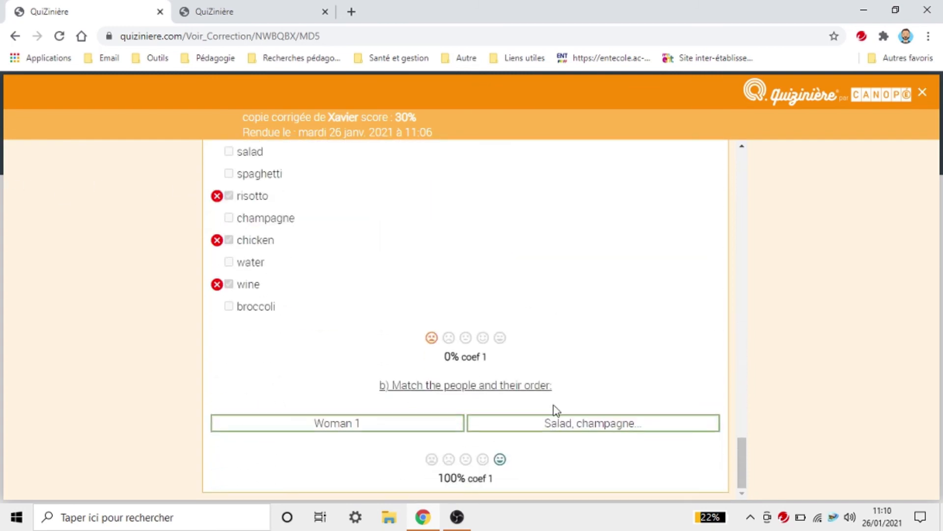
pyautogui.scroll(20, 673, 363)
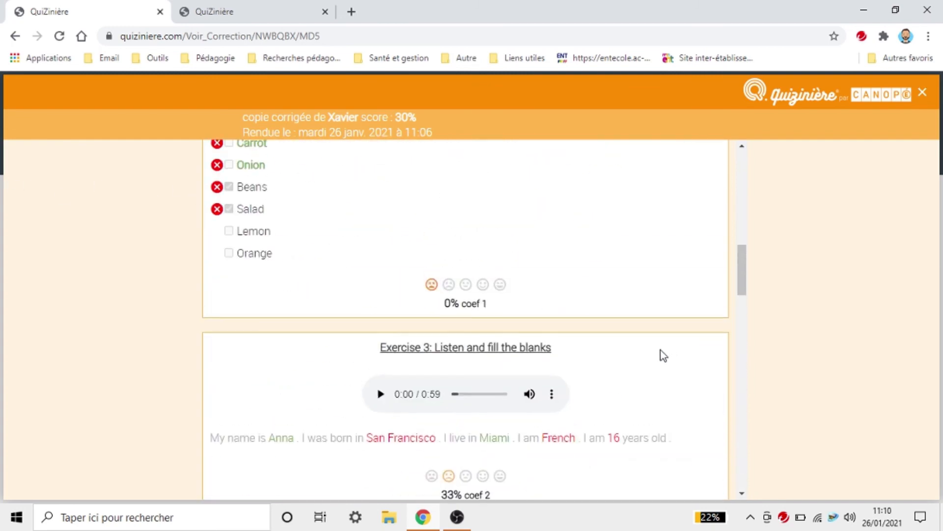
pyautogui.scroll(1, 658, 352)
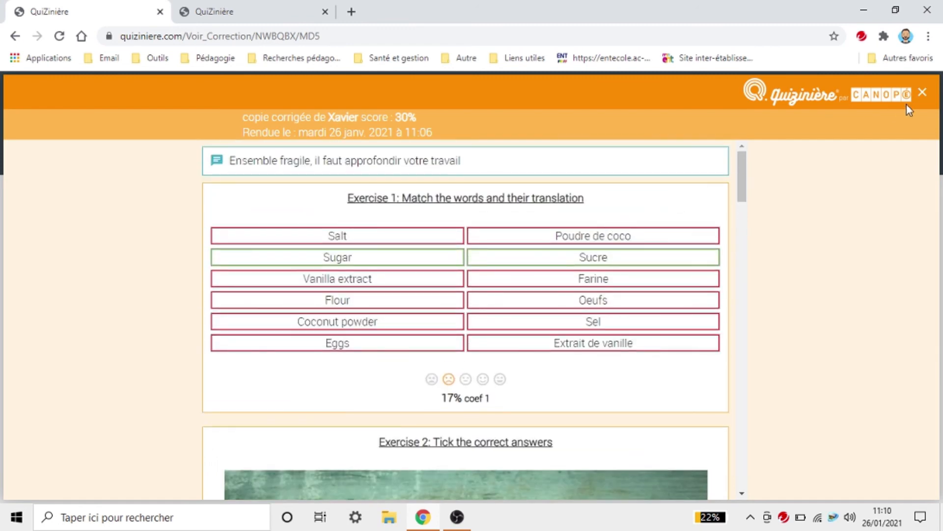
pyautogui.click(921, 93)
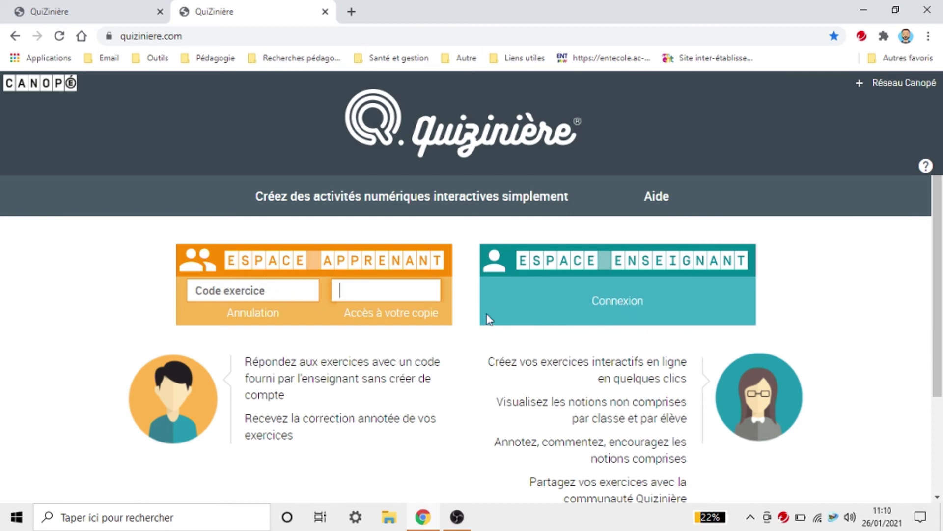
# Step: Log in to Espace Enseignant with the existing Réseau Canopé account
pyautogui.click(638, 304)
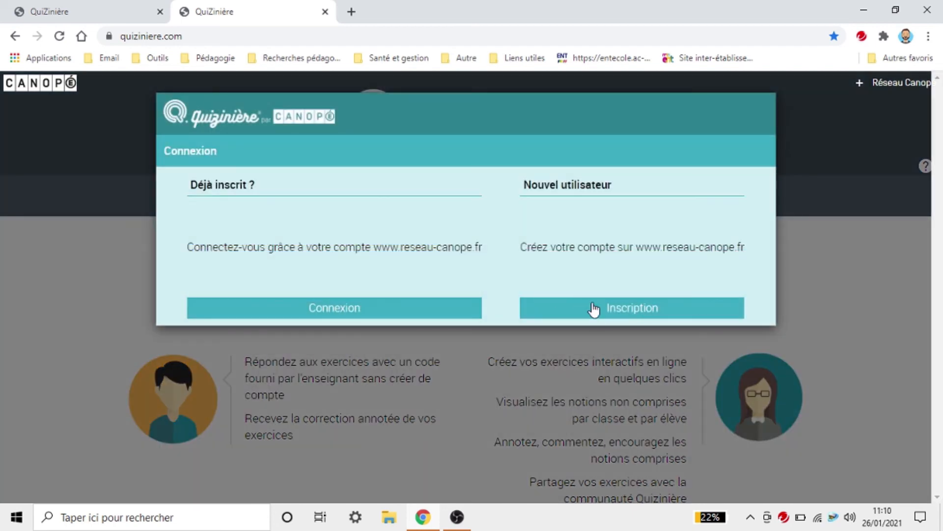
pyautogui.click(406, 315)
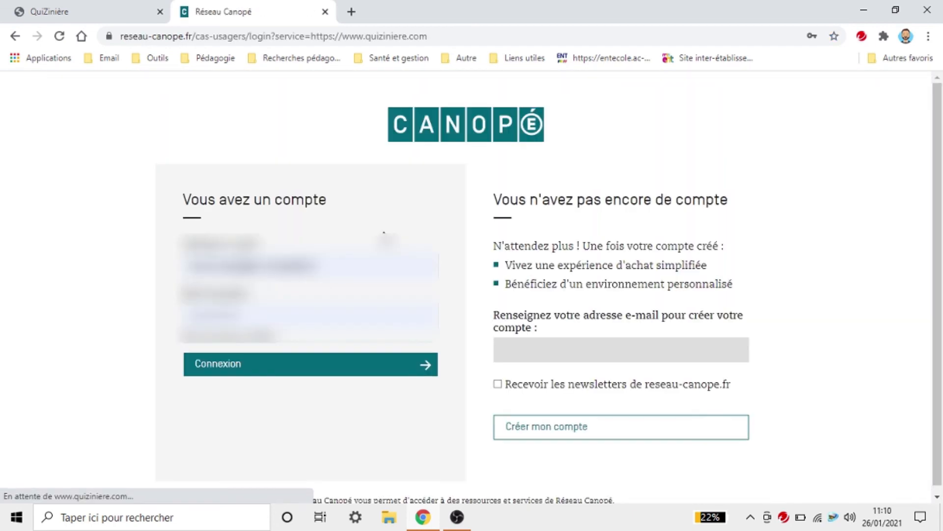
pyautogui.click(270, 364)
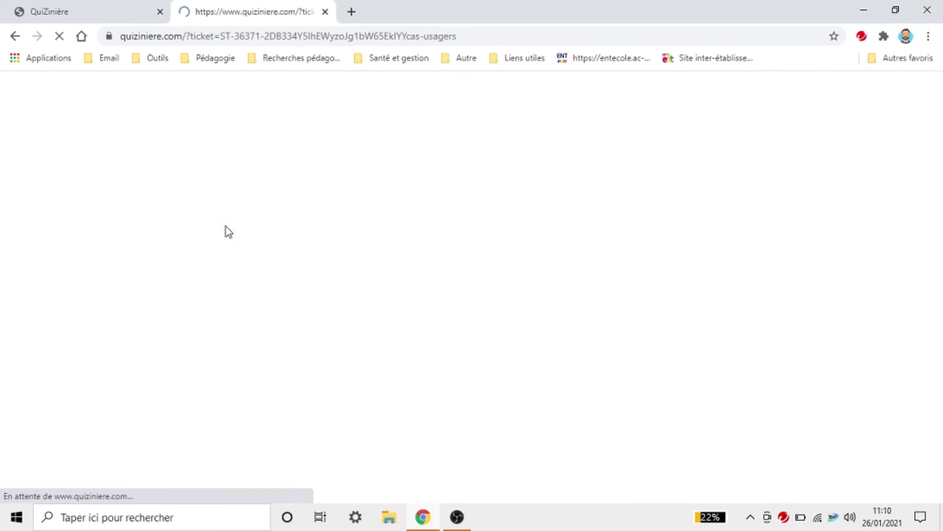
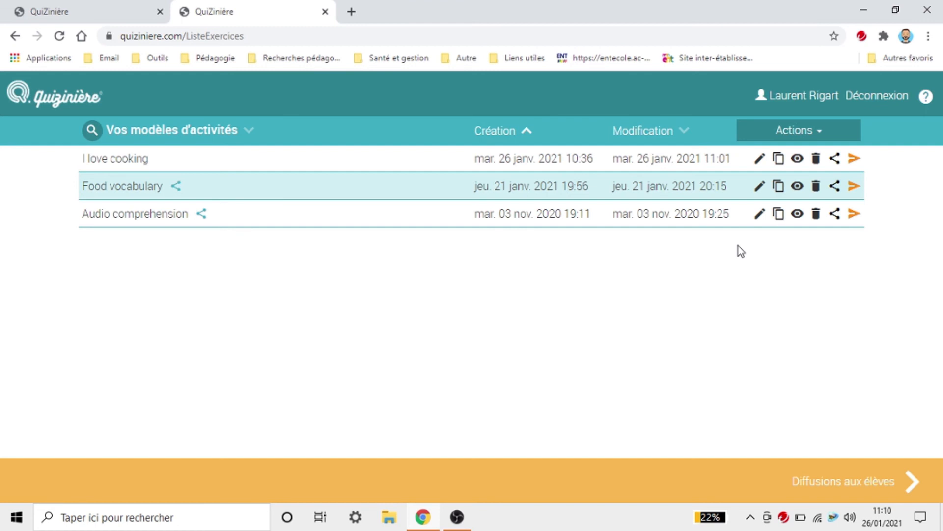
# Step: Preview the I love cooking exercise as students see it, then open Google in a new browser page
pyautogui.click(797, 159)
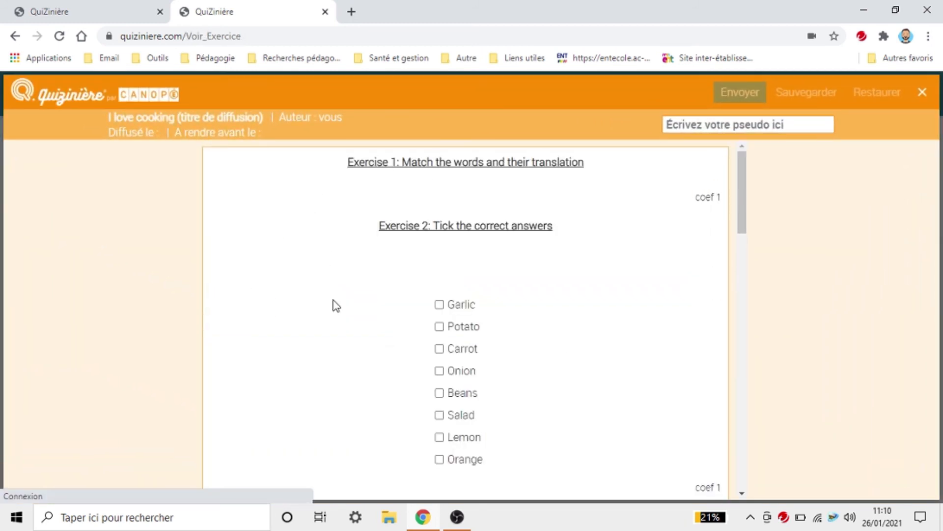
pyautogui.click(352, 12)
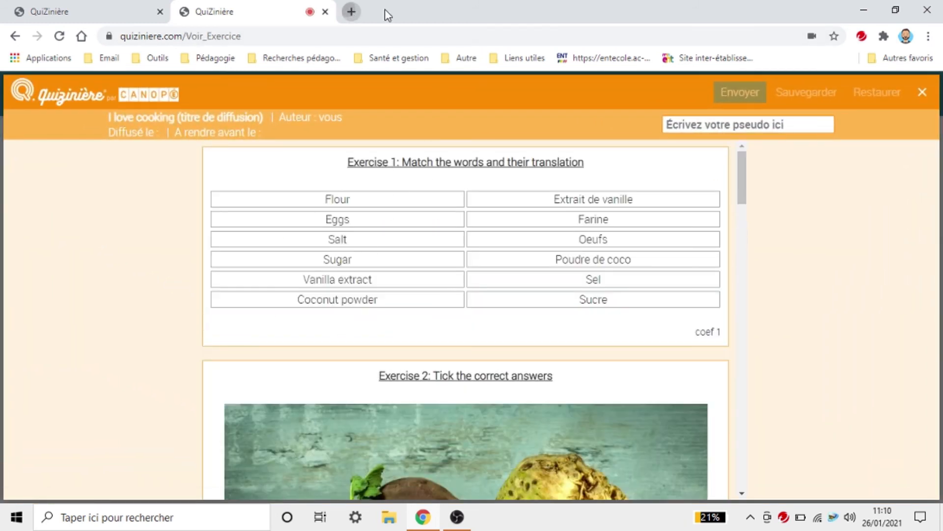
pyautogui.click(732, 59)
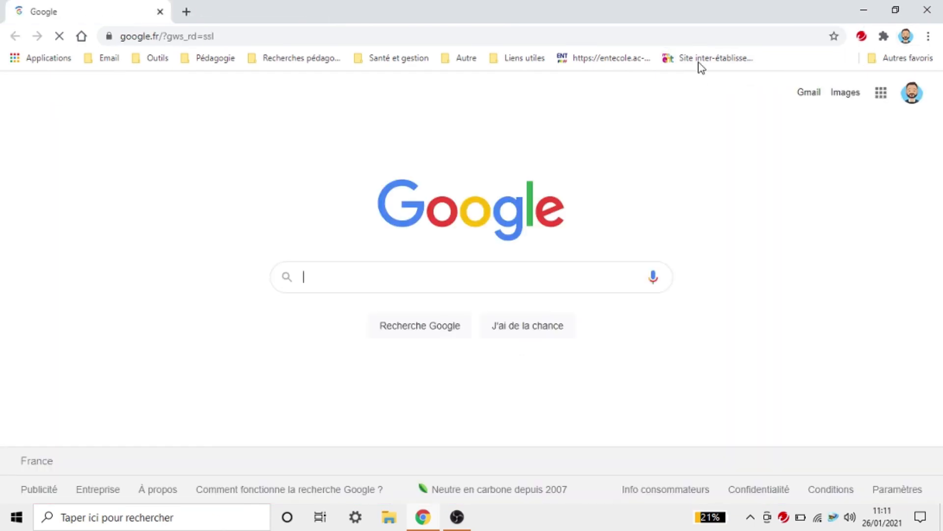
# Step: Sign in to mon ENT Occitanie from the Site inter-établissements bookmark as a Montpellier teacher
pyautogui.click(701, 59)
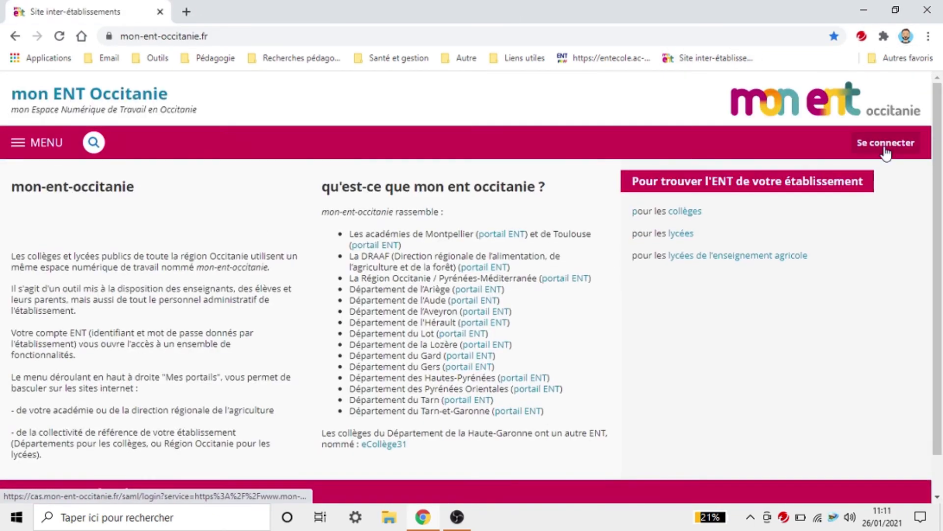
pyautogui.click(884, 148)
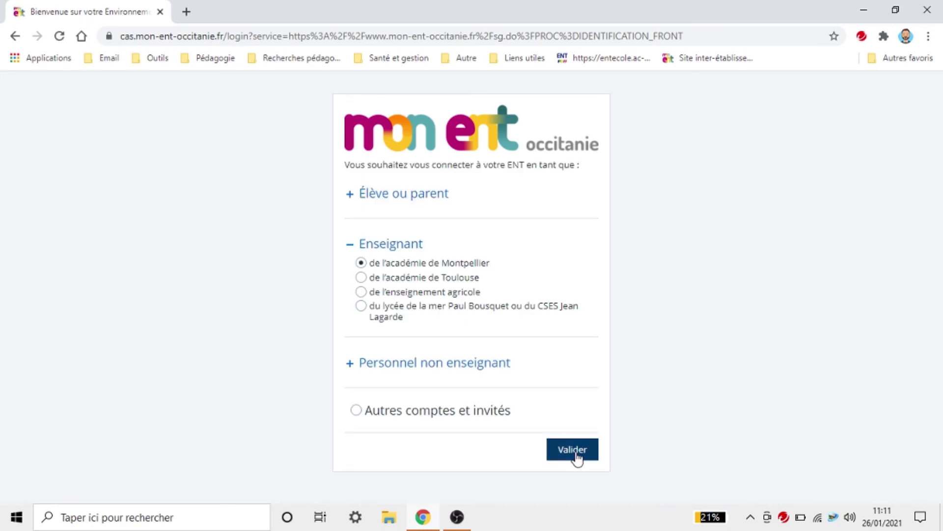
pyautogui.click(575, 451)
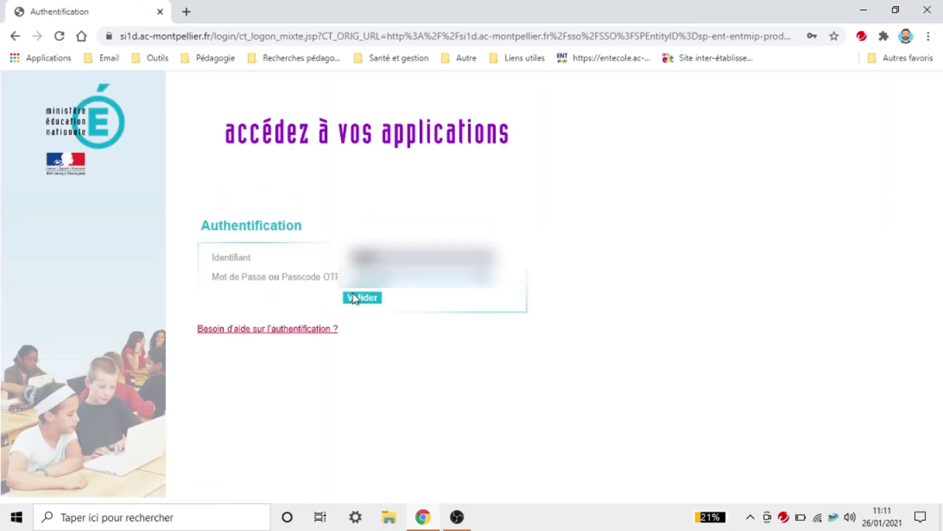
pyautogui.click(353, 297)
# Step: In a new tab, log into the Quizinière teacher space with the Réseau Canopé account
pyautogui.click(186, 12)
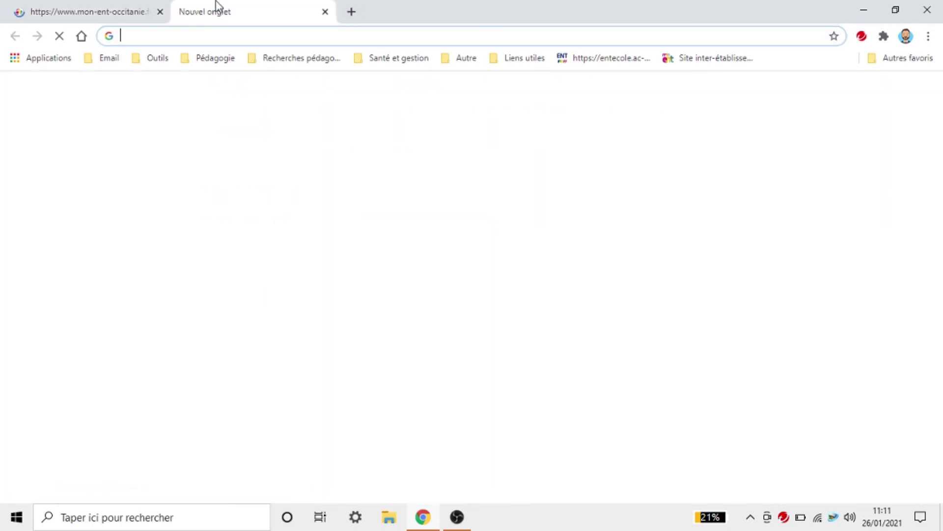
pyautogui.write('QUIziniere.com')
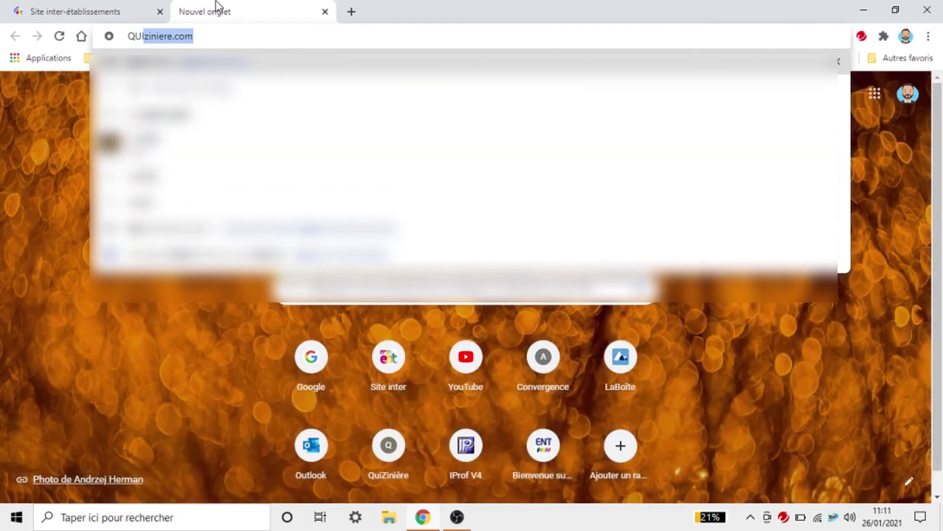
pyautogui.press('Return')
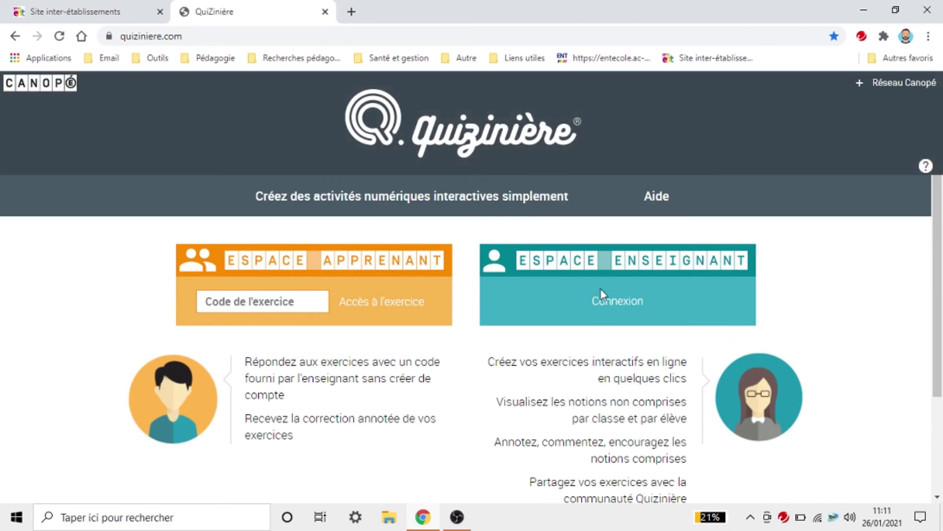
pyautogui.click(598, 305)
pyautogui.click(312, 309)
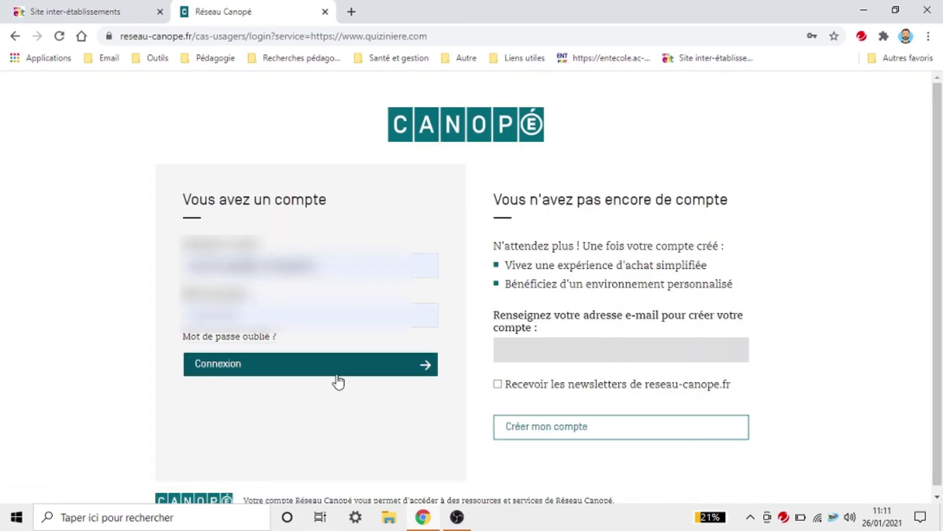
pyautogui.click(338, 374)
# Step: Back in mon ENT Occitanie, choose COLLEGE LA COTE RADIEUSE from Mes portails
pyautogui.click(62, 8)
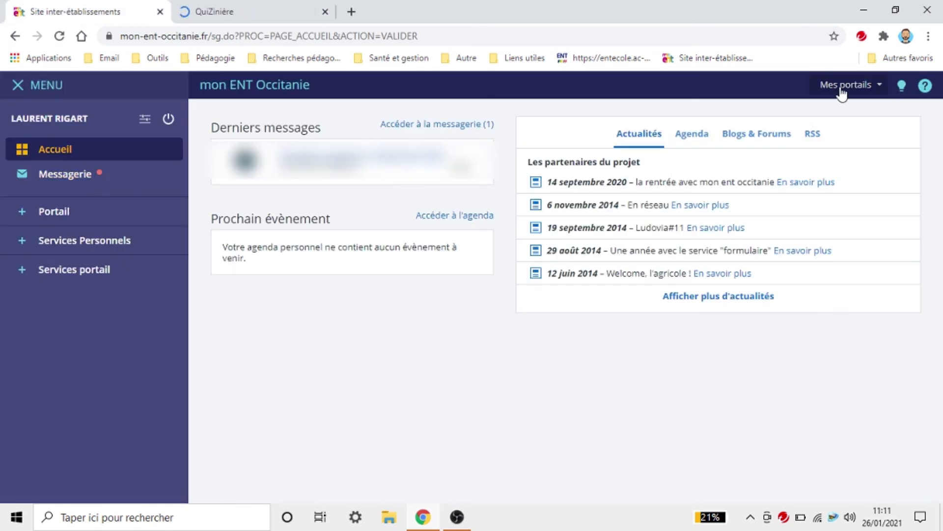
pyautogui.click(824, 88)
pyautogui.click(785, 105)
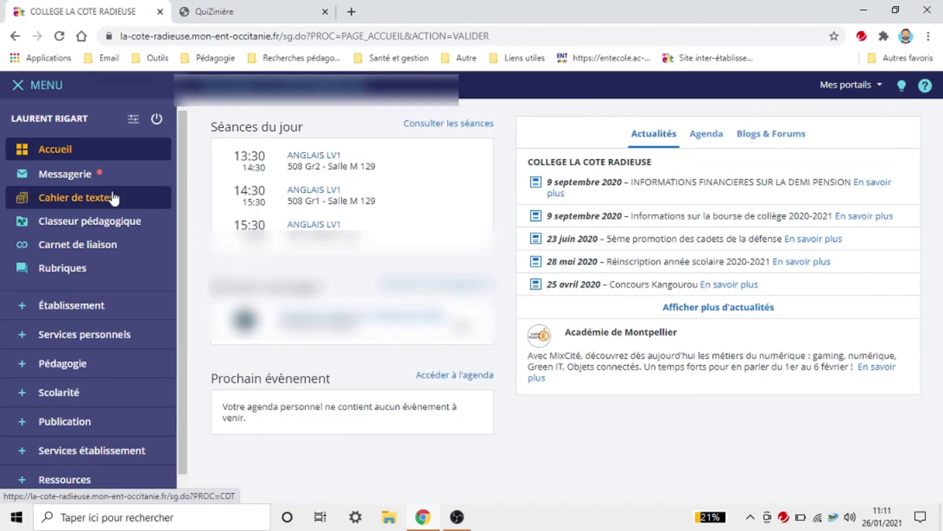
# Step: In the Classeur pédagogique, show folders as thumbnails and open the Anglais 6° folder
pyautogui.click(81, 222)
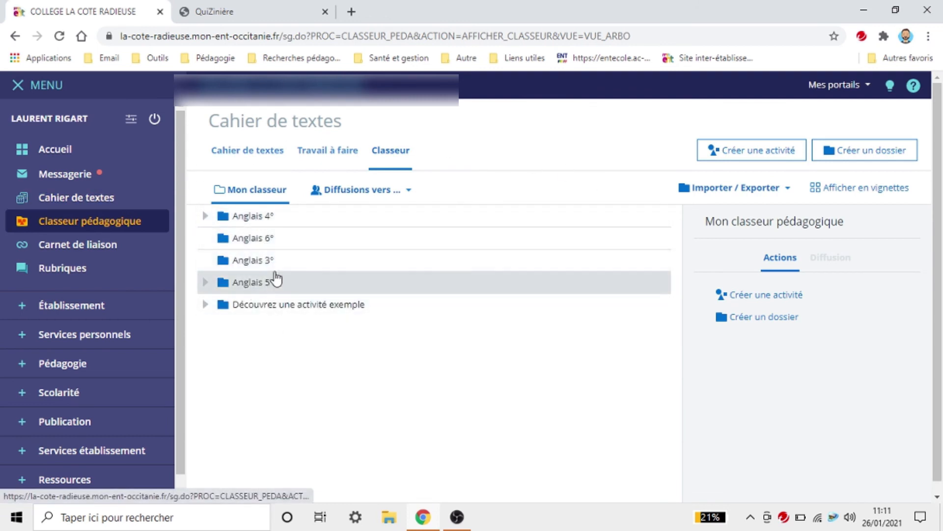
pyautogui.click(291, 218)
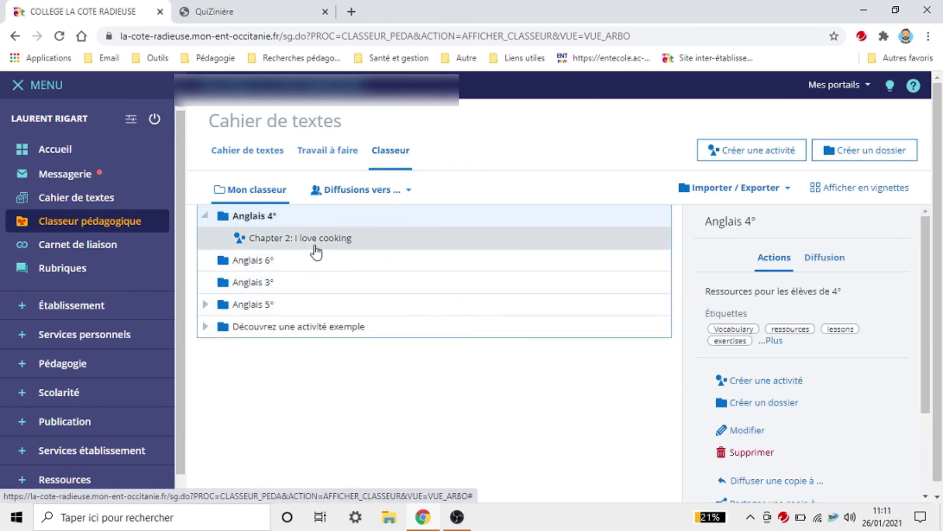
pyautogui.click(301, 260)
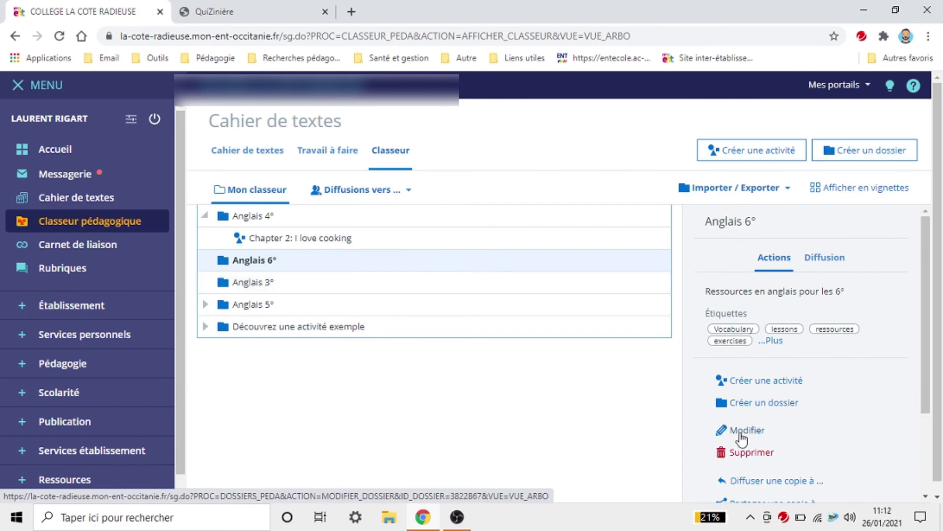
pyautogui.click(864, 188)
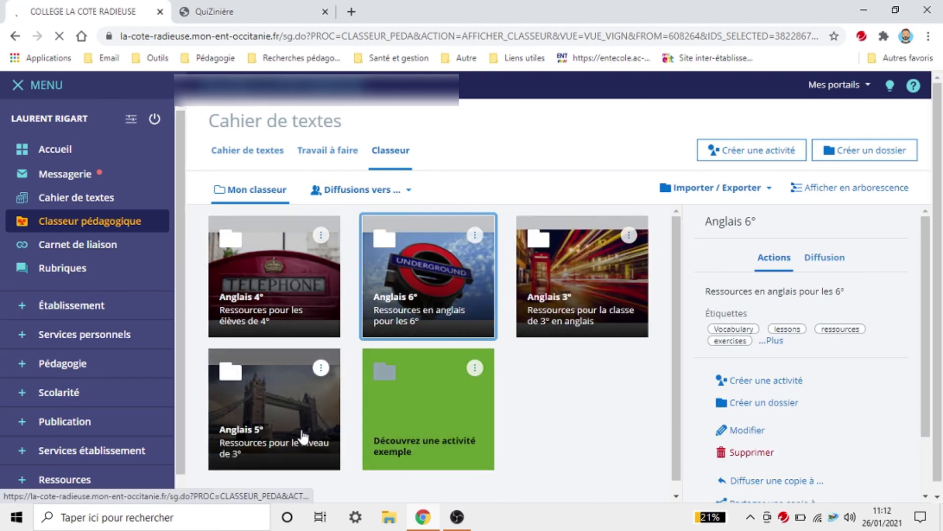
pyautogui.click(429, 268)
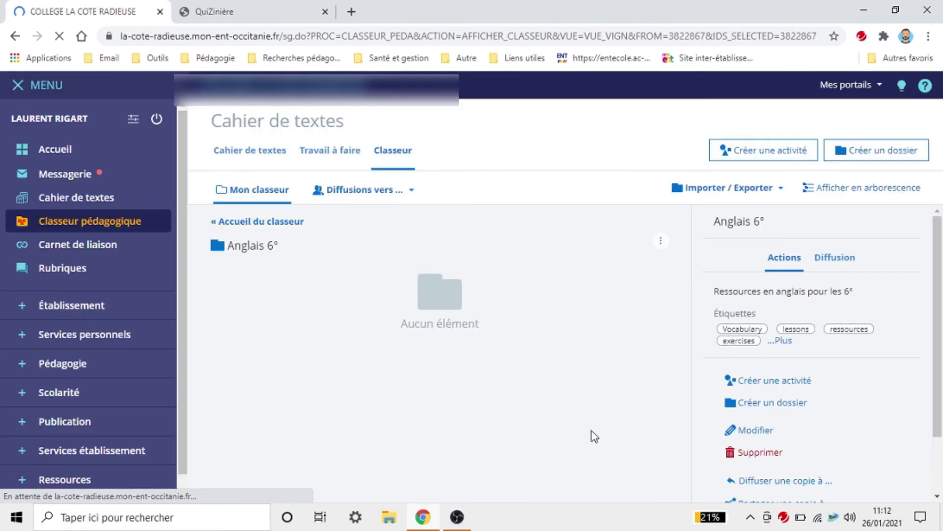
# Step: Create a new activity in Anglais 6° and add an external content (</>) step
pyautogui.click(766, 383)
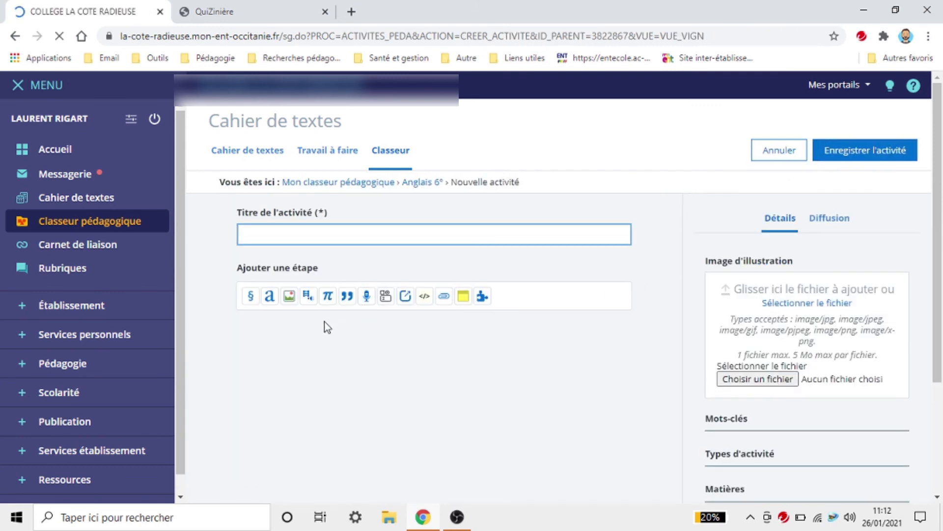
pyautogui.click(423, 298)
pyautogui.scroll(-4, 307, 421)
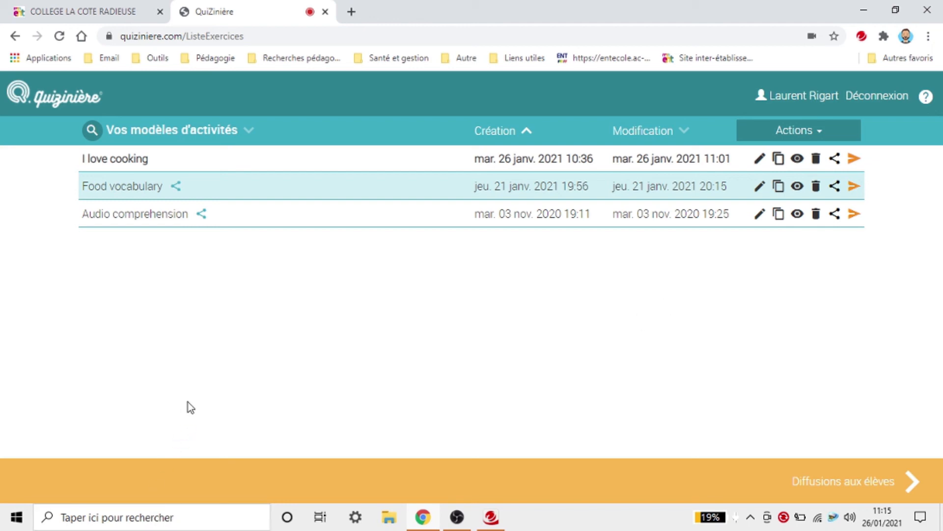
# Step: Open the sharing options for I love cooking and copy its private share link
pyautogui.click(126, 163)
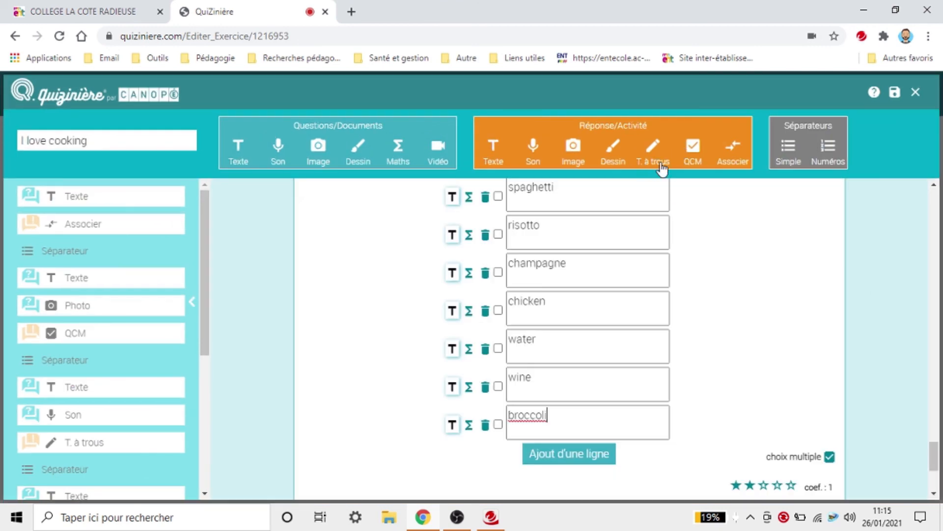
pyautogui.click(915, 92)
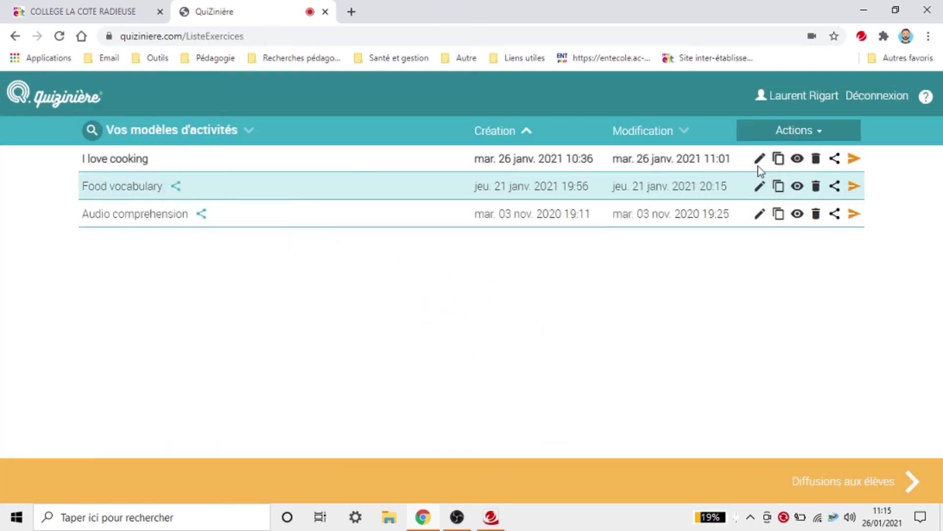
pyautogui.click(835, 159)
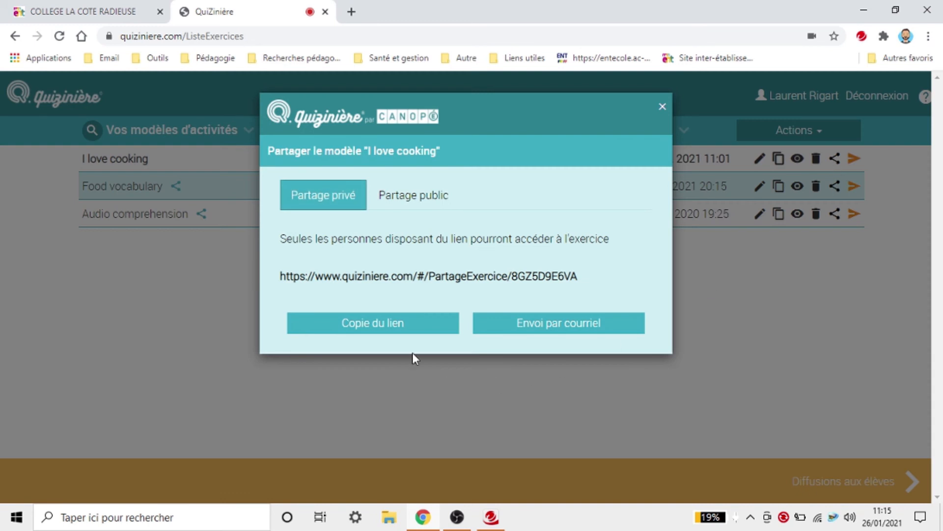
pyautogui.click(395, 325)
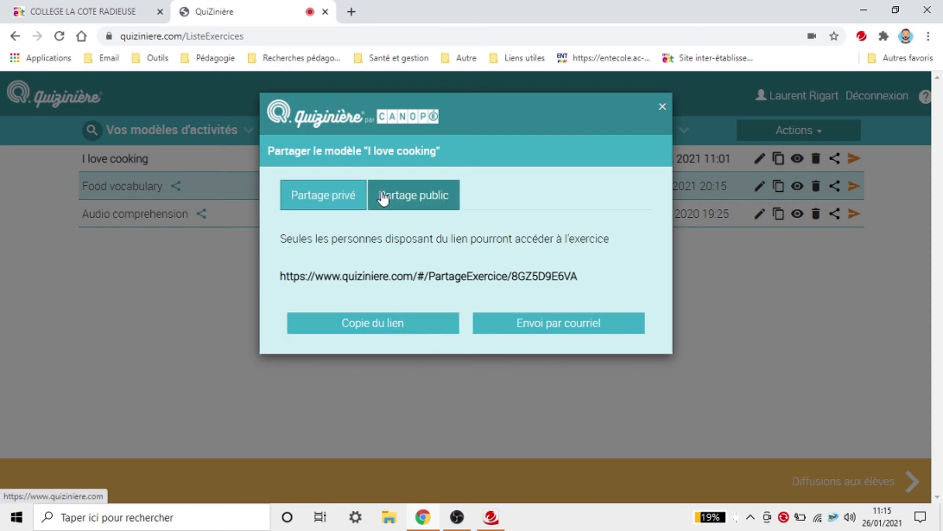
# Step: Set public sharing to level 5e, subject Langues, duration Entre 30 min. et 1h
pyautogui.click(383, 197)
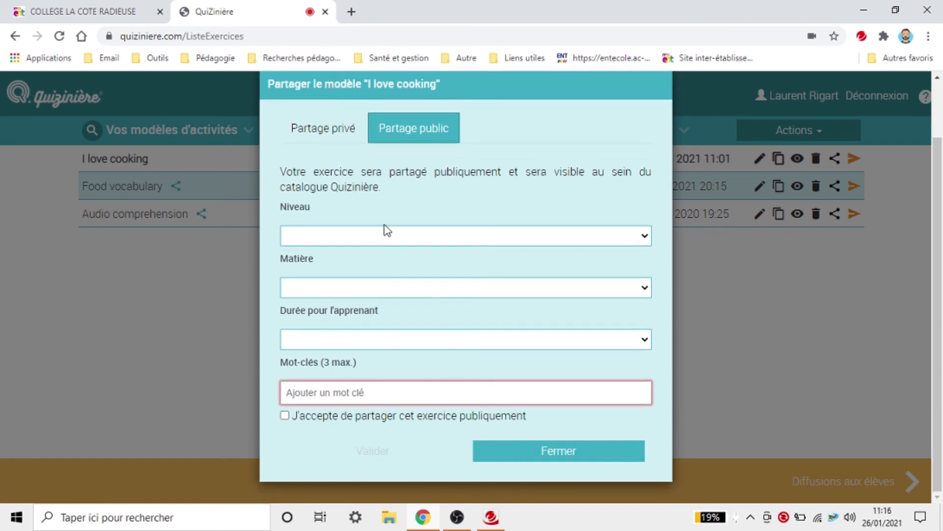
pyautogui.click(419, 235)
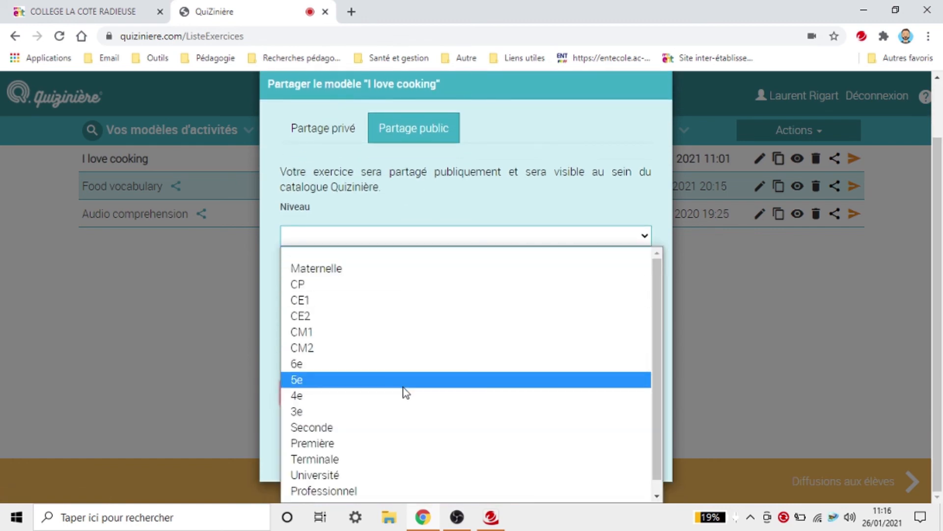
pyautogui.click(405, 386)
pyautogui.click(425, 281)
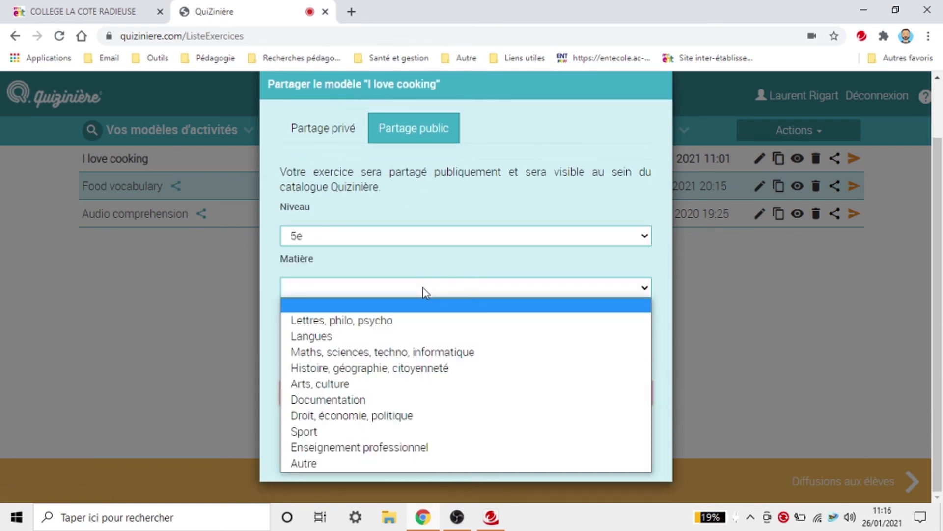
pyautogui.click(408, 334)
pyautogui.click(385, 344)
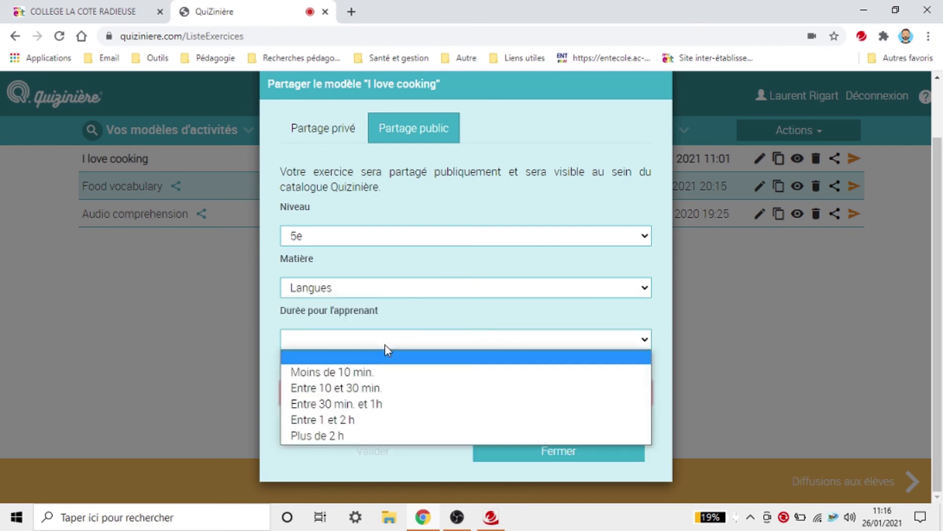
pyautogui.click(368, 406)
# Step: Add the keywords cuisine and cooking to the shared exercise
pyautogui.click(369, 391)
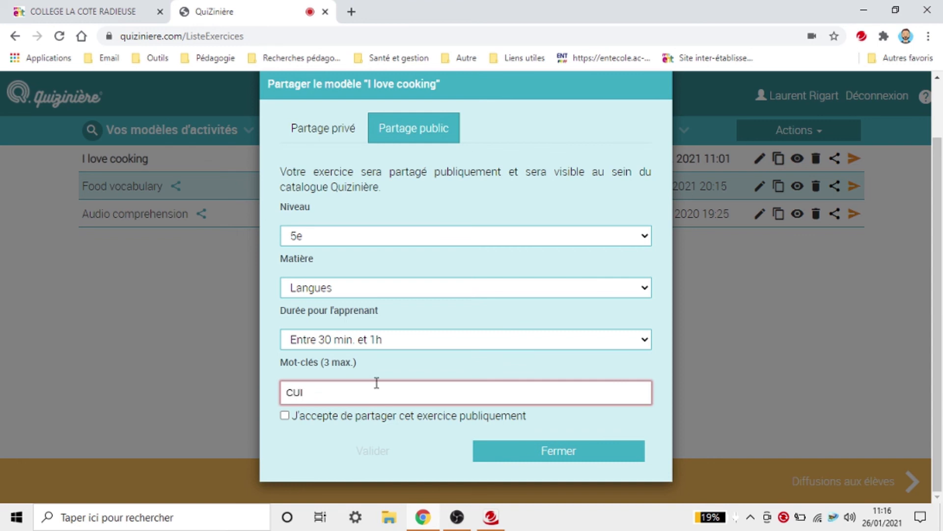
pyautogui.write('CUI')
pyautogui.press('capslock')
pyautogui.press('BackSpace')
pyautogui.press('BackSpace')
pyautogui.write('uisine')
pyautogui.press('Return')
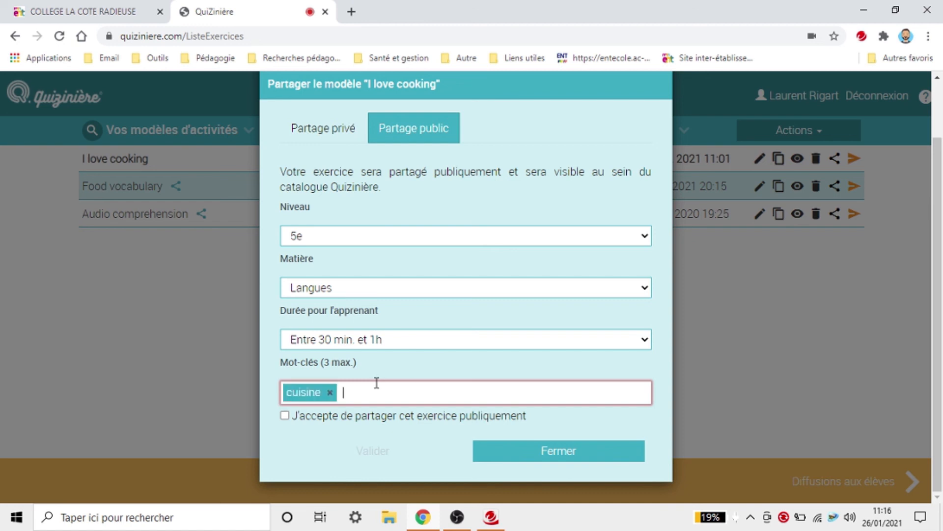
pyautogui.write('cooking')
pyautogui.press('Return')
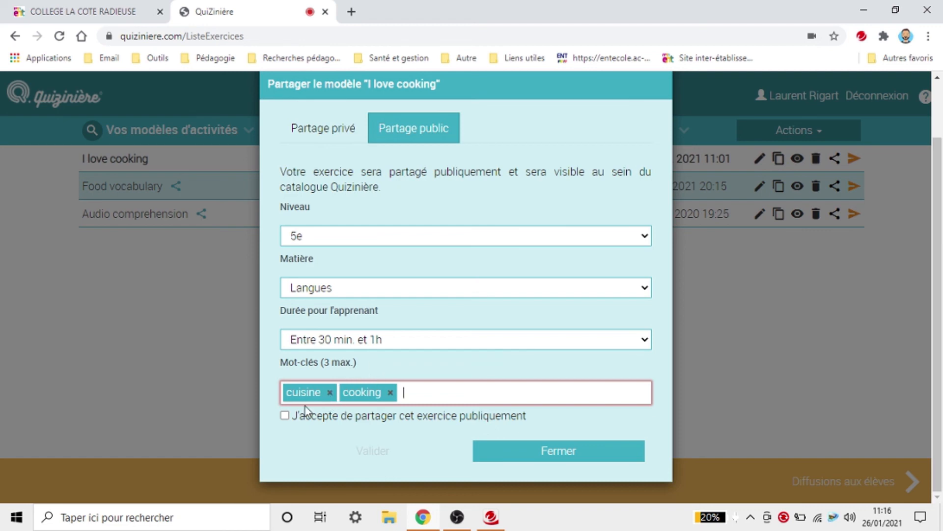
# Step: Agree to public sharing, publish I love cooking and accept the sharing terms
pyautogui.click(284, 416)
pyautogui.click(403, 452)
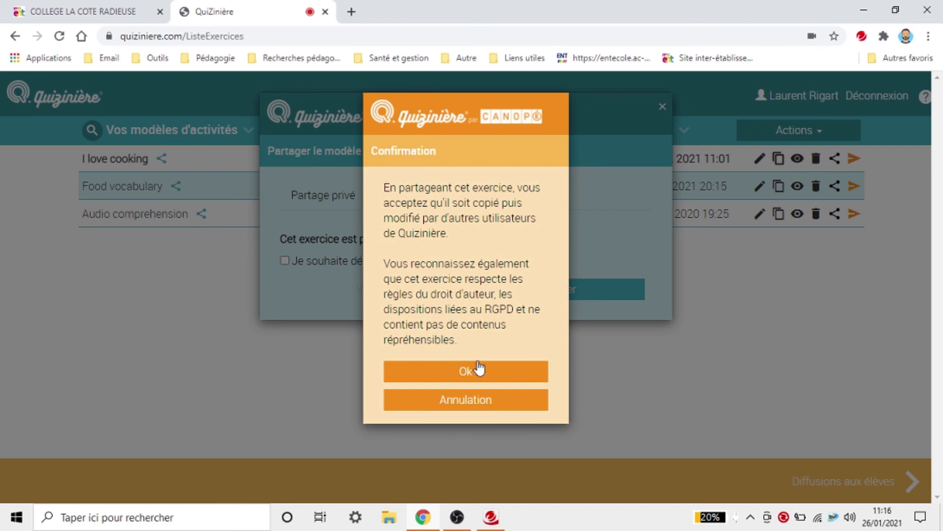
pyautogui.click(466, 374)
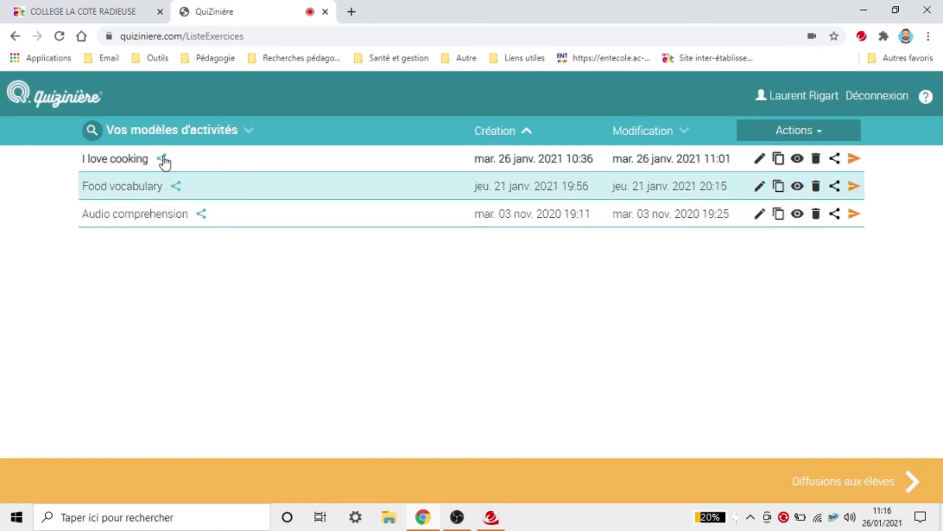
# Step: Copy the I love cooking private share link again and return to the ENT form
pyautogui.click(164, 158)
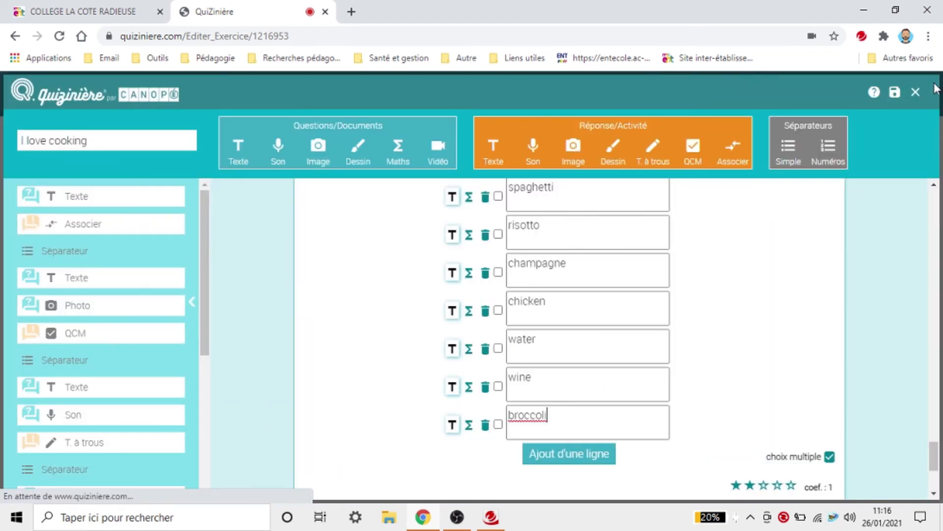
pyautogui.click(915, 92)
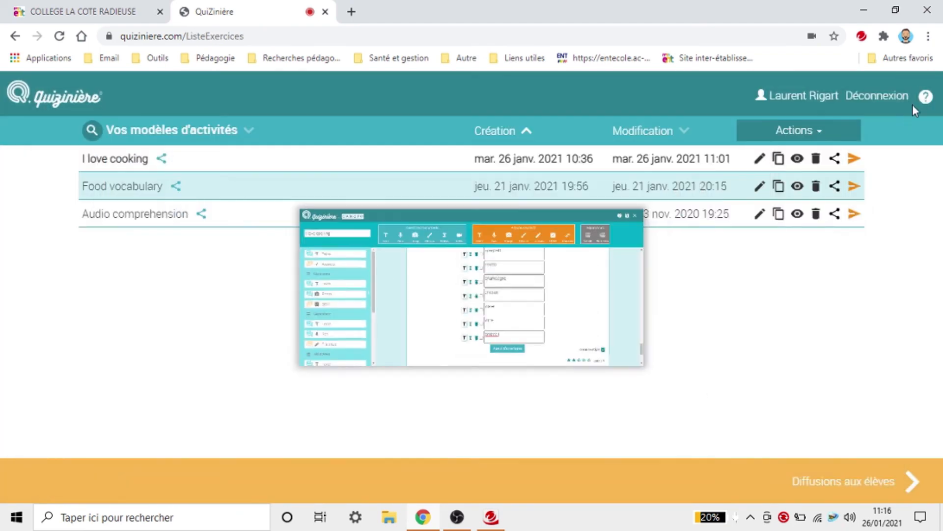
pyautogui.click(834, 158)
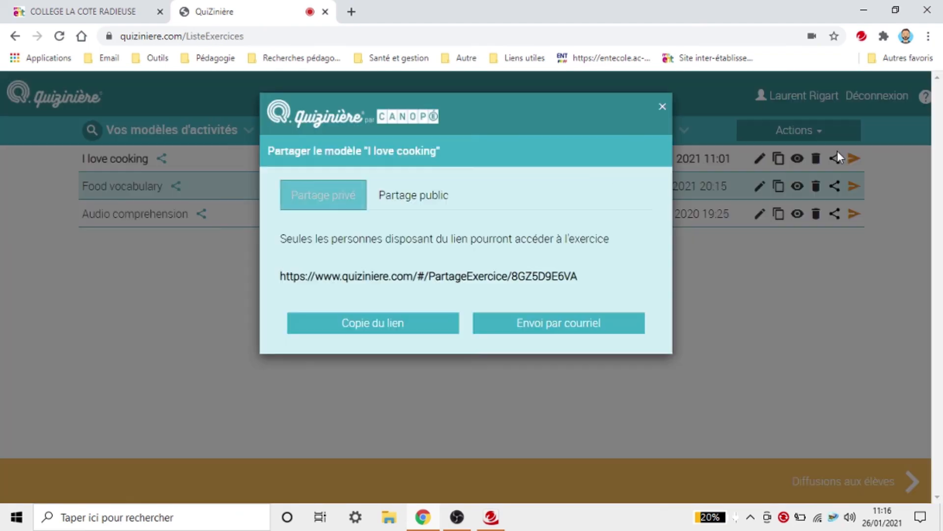
pyautogui.tripleClick(329, 279)
pyautogui.hotkey('ctrl', 'c')
pyautogui.rightClick(329, 279)
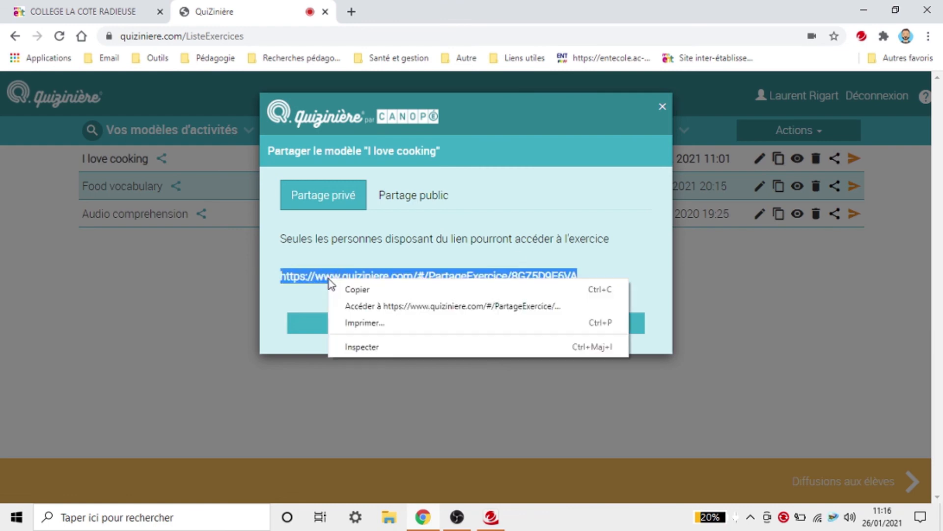
pyautogui.click(349, 288)
pyautogui.click(102, 7)
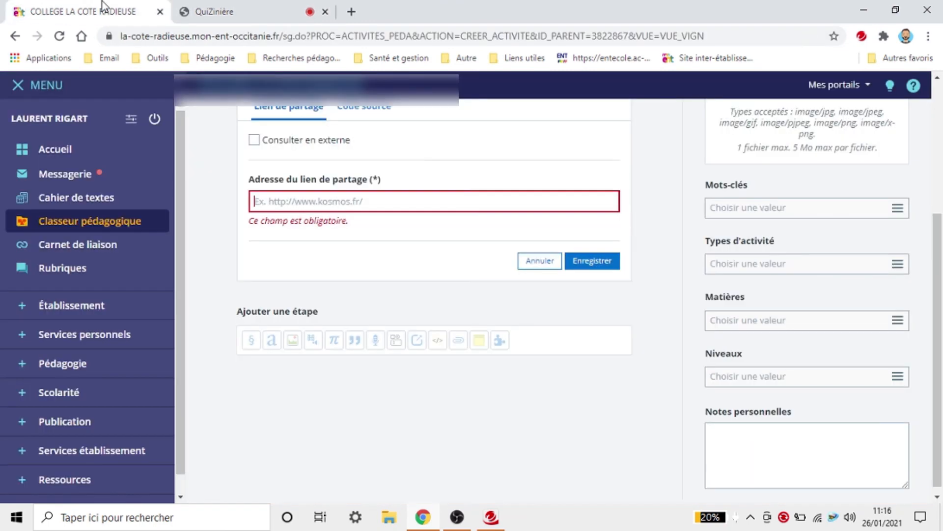
# Step: Paste the Quizinière share link into the external content link field
pyautogui.rightClick(353, 203)
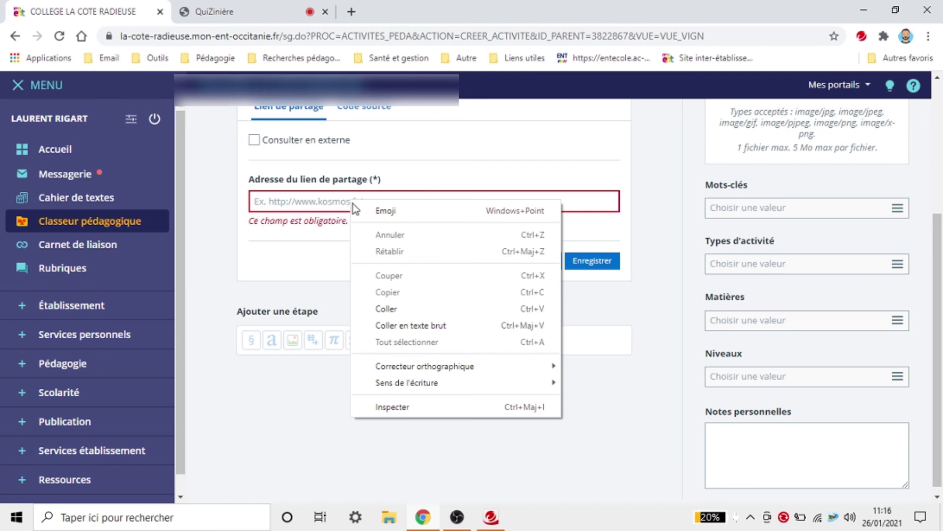
pyautogui.click(393, 308)
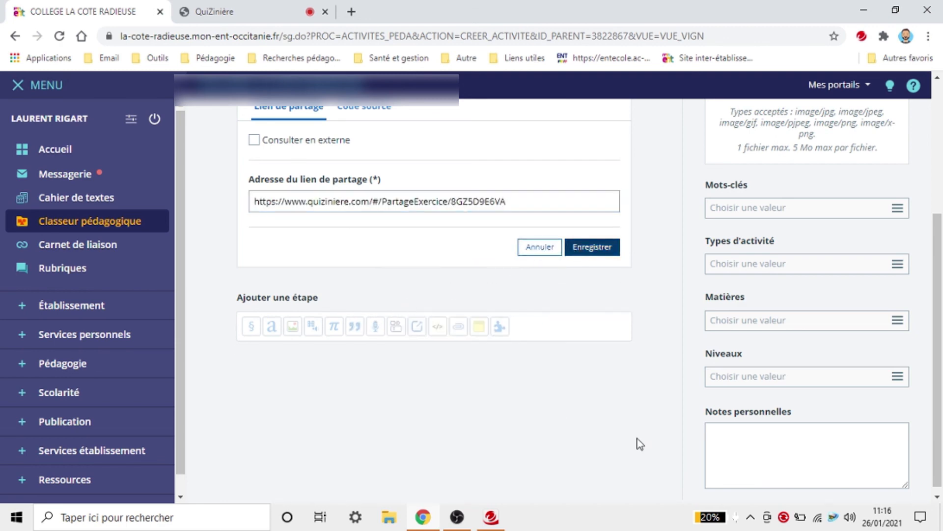
pyautogui.scroll(-4, 304, 403)
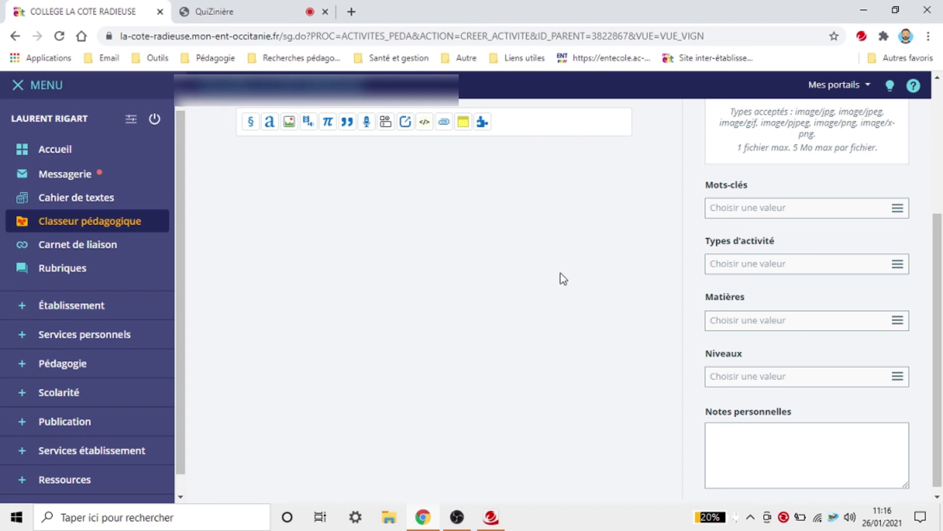
pyautogui.scroll(1, 570, 271)
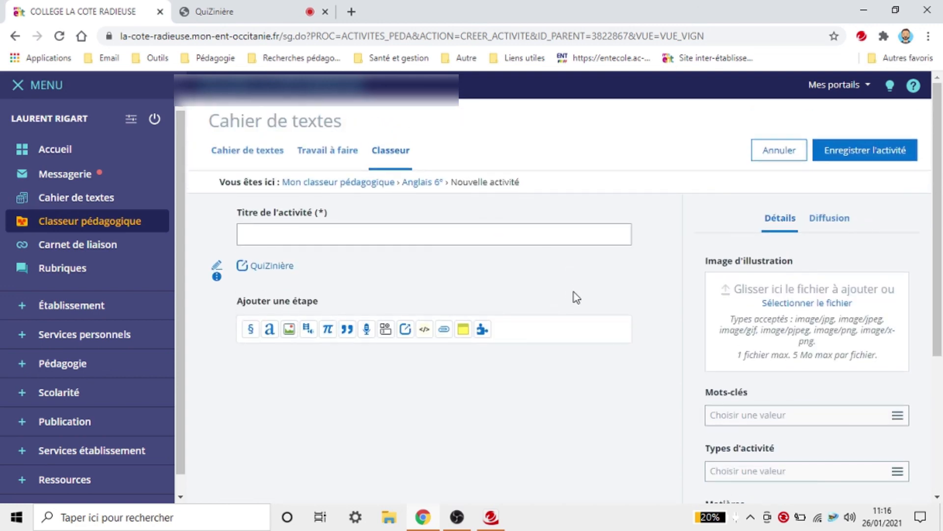
pyautogui.scroll(-1, 574, 292)
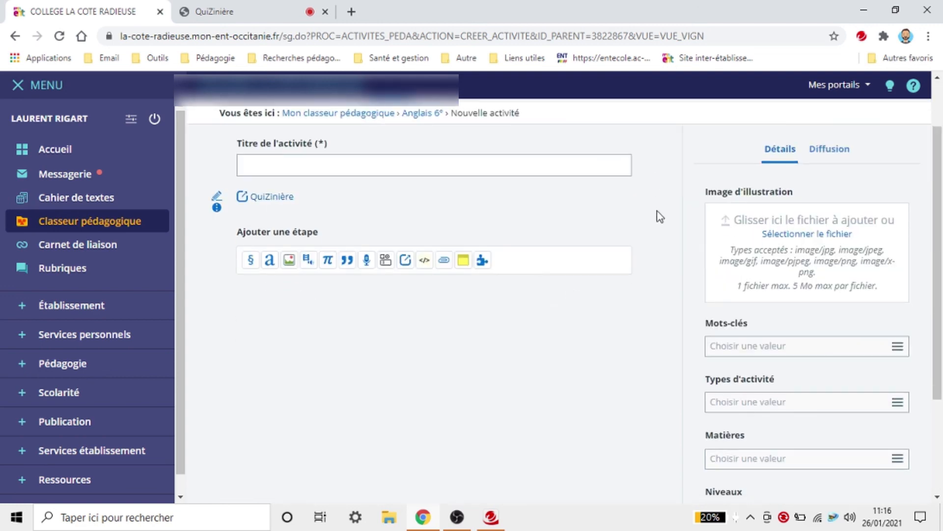
pyautogui.scroll(1, 660, 216)
# Step: Save the activity with the title "2"
pyautogui.click(819, 158)
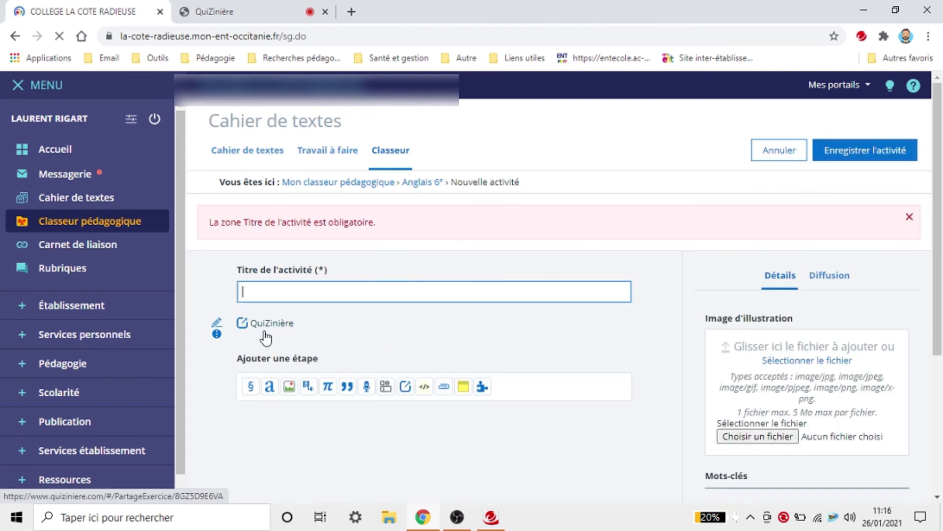
pyautogui.click(296, 291)
pyautogui.write('2')
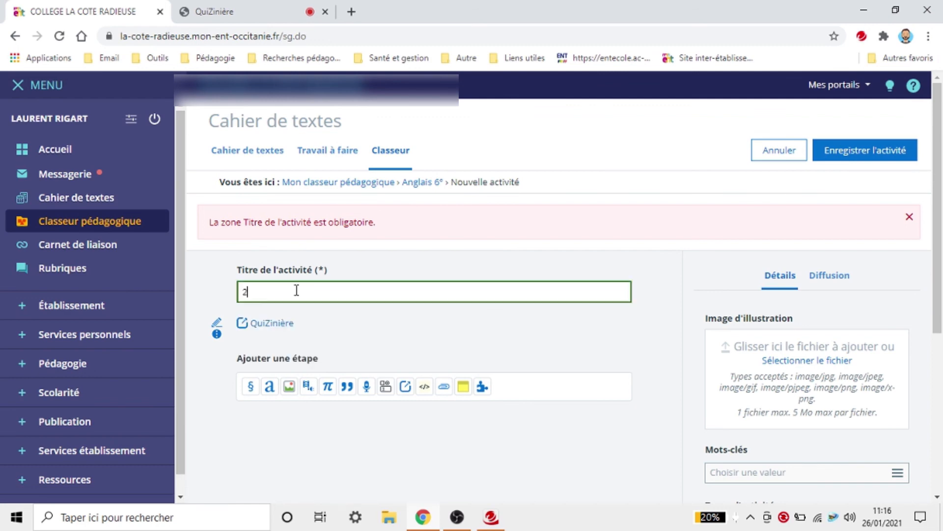
pyautogui.click(873, 148)
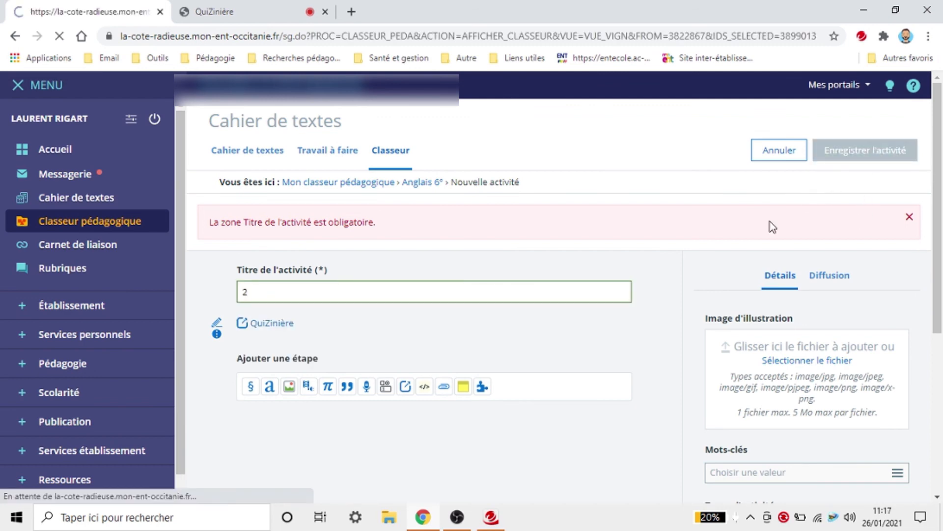
# Step: Open activity 2's QuiZinière link to preview the exercise, close it and the share dialog, then open a new tab
pyautogui.click(287, 399)
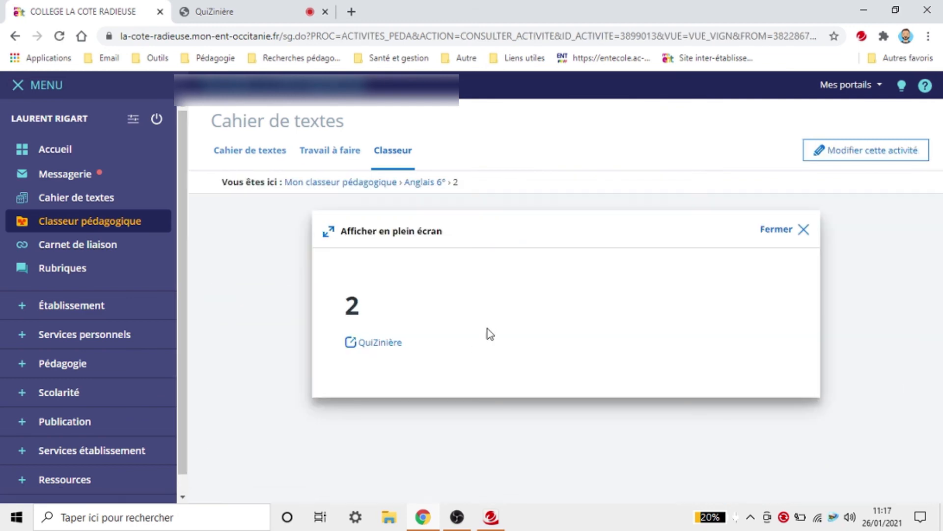
pyautogui.click(392, 346)
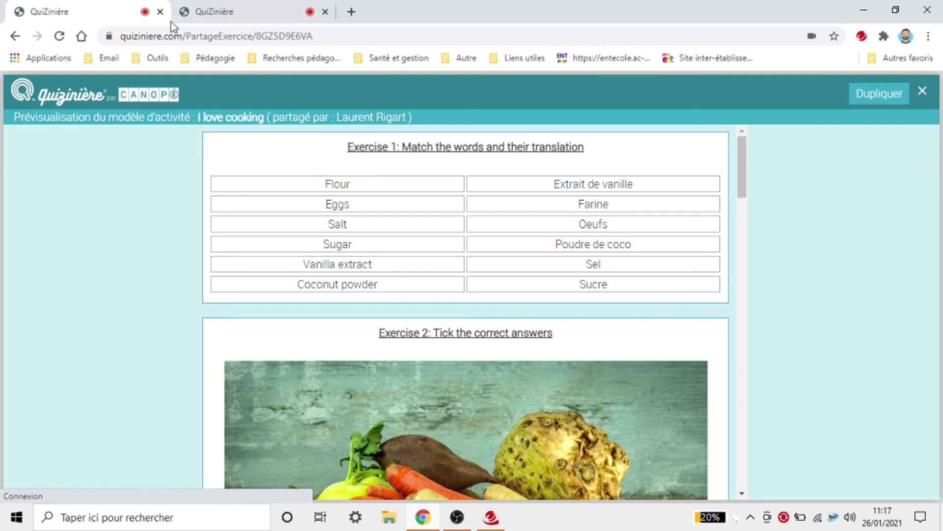
pyautogui.click(161, 11)
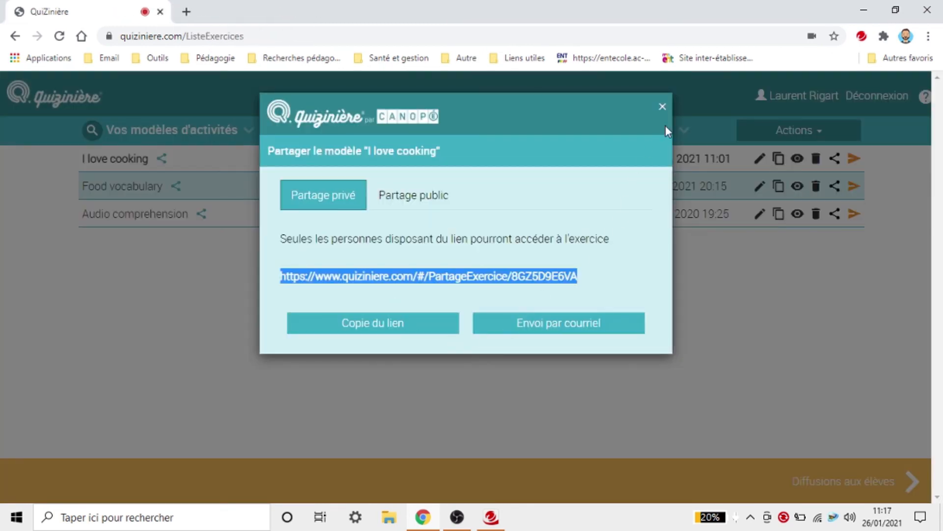
pyautogui.click(662, 107)
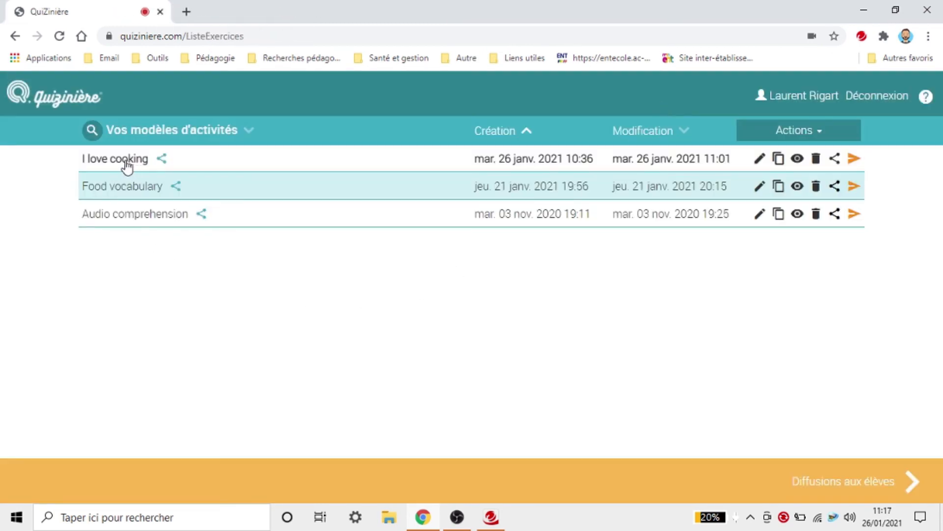
pyautogui.click(188, 10)
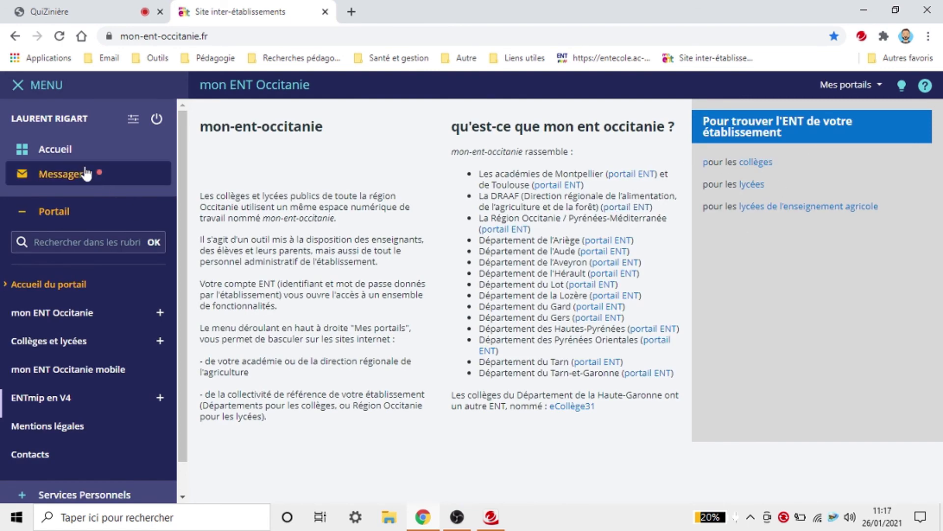
# Step: Open activity 2 from the Anglais 6° folder in thumbnail view, then open a blank new tab
pyautogui.click(69, 174)
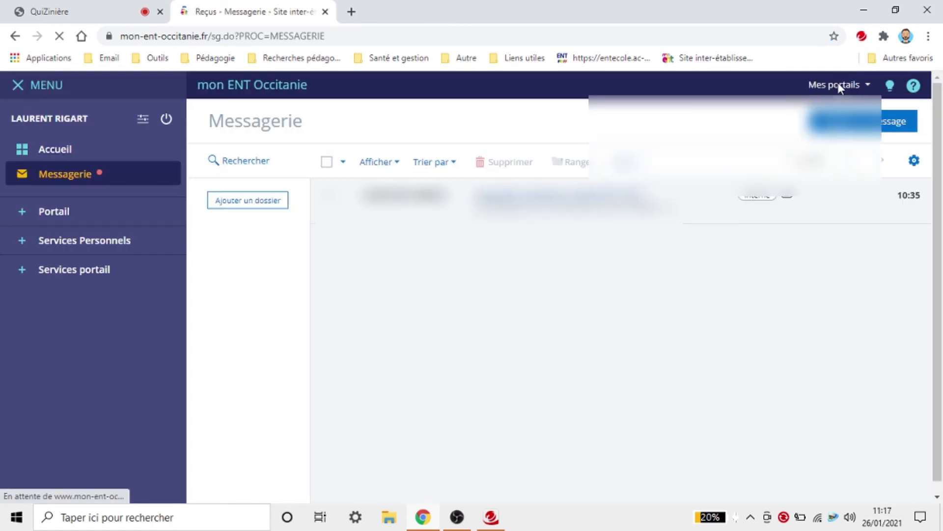
pyautogui.click(840, 86)
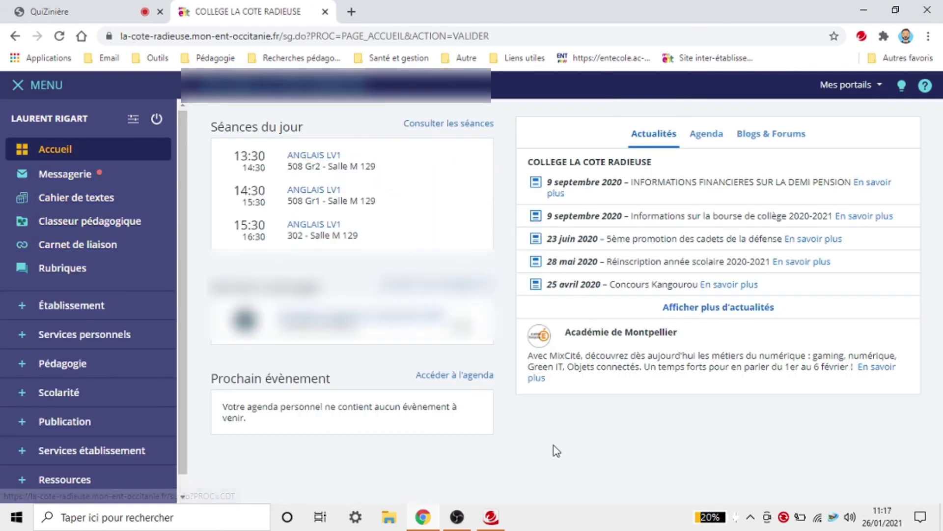
pyautogui.click(93, 220)
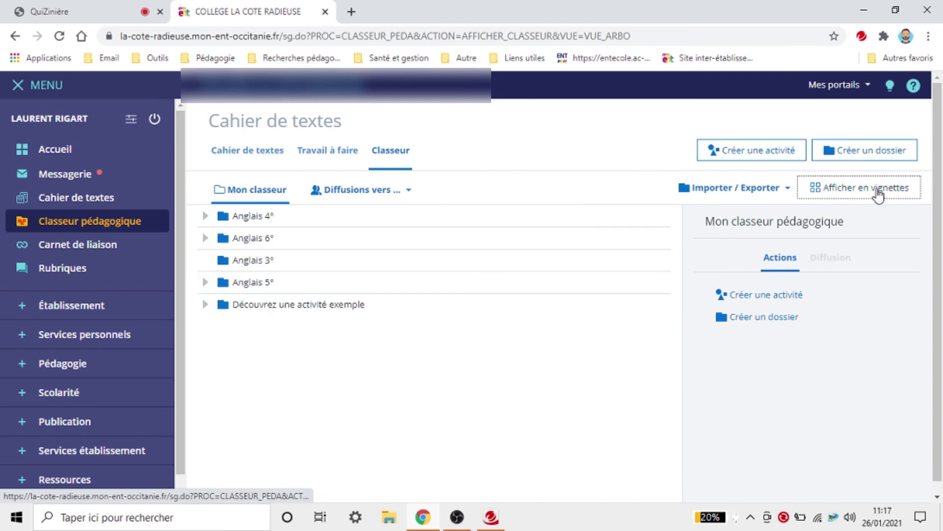
pyautogui.click(878, 194)
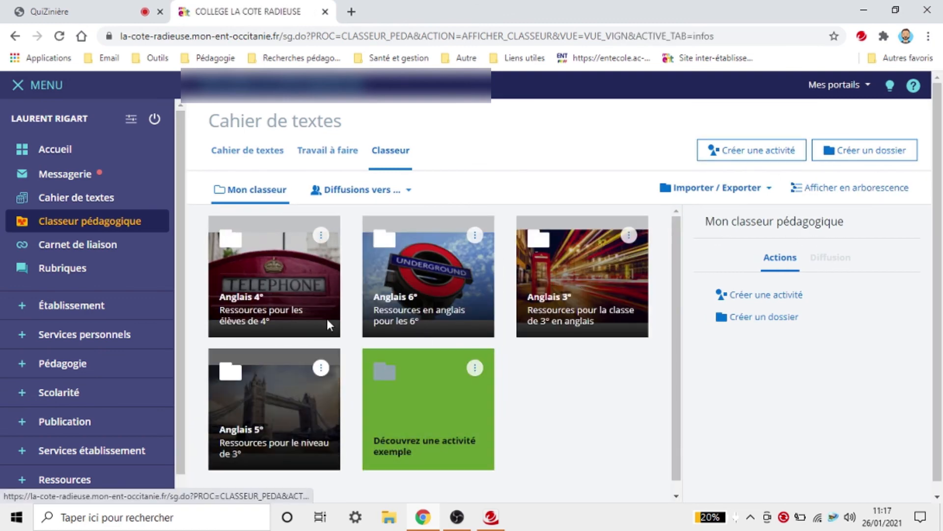
pyautogui.click(445, 315)
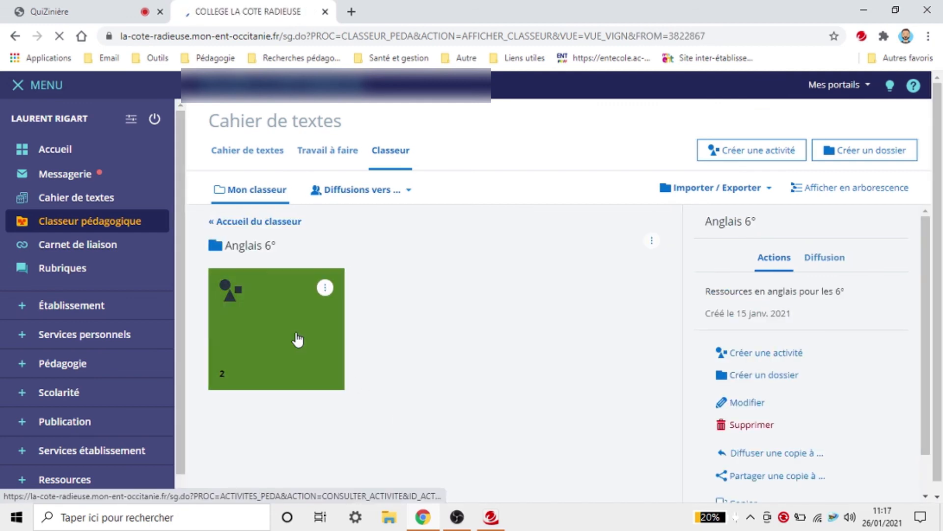
pyautogui.click(276, 331)
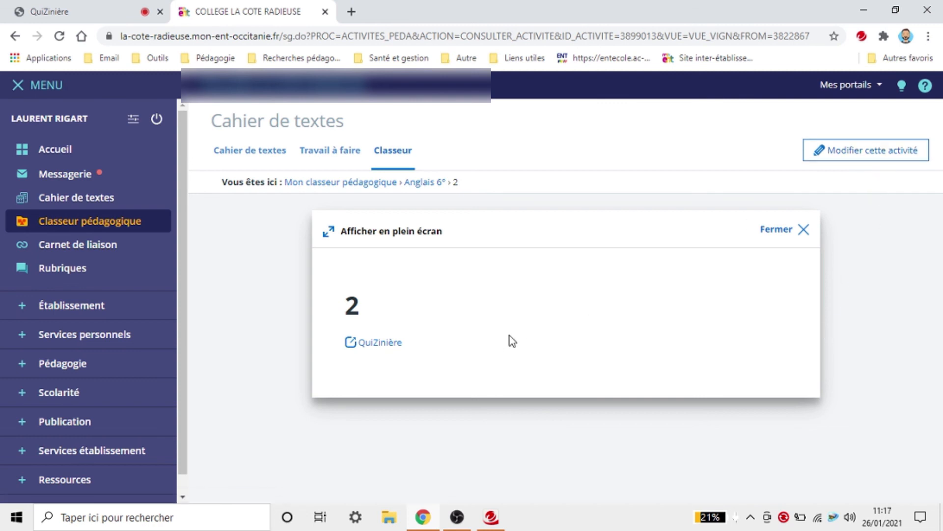
pyautogui.click(352, 12)
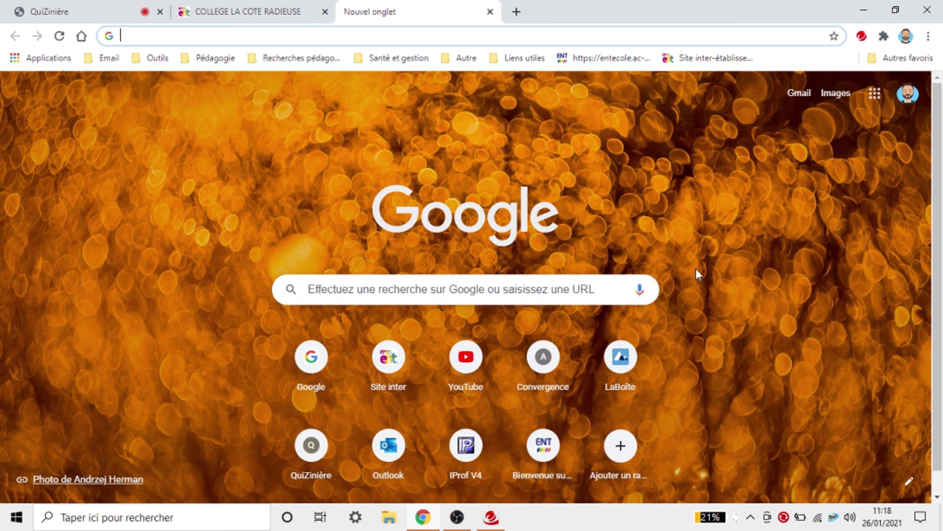
# Step: Search the web, log in to LearningApps.org and open the list of your own apps
pyautogui.click(429, 37)
pyautogui.write('aud')
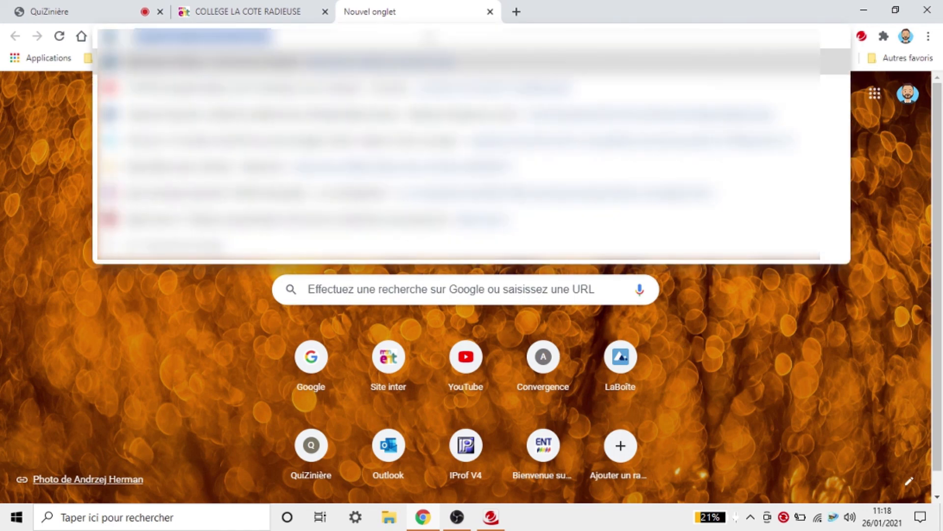
pyautogui.write('acity')
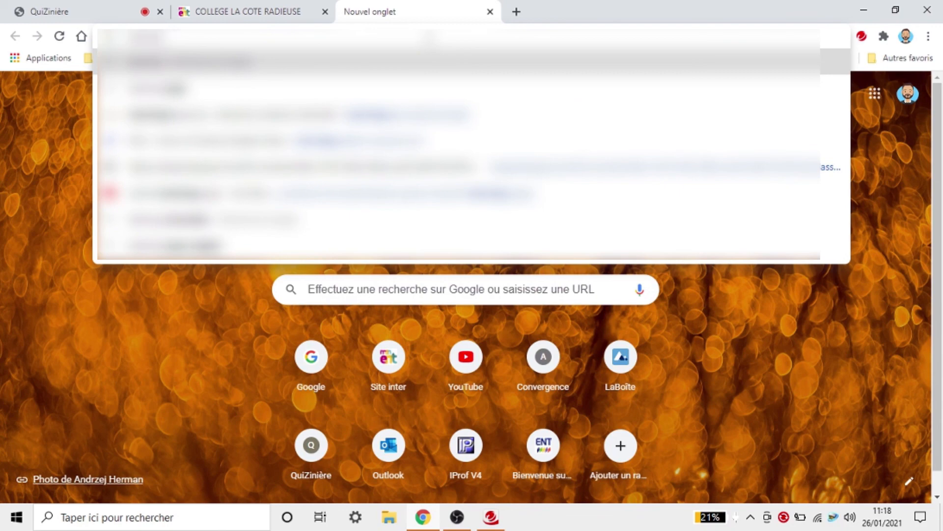
pyautogui.press('Return')
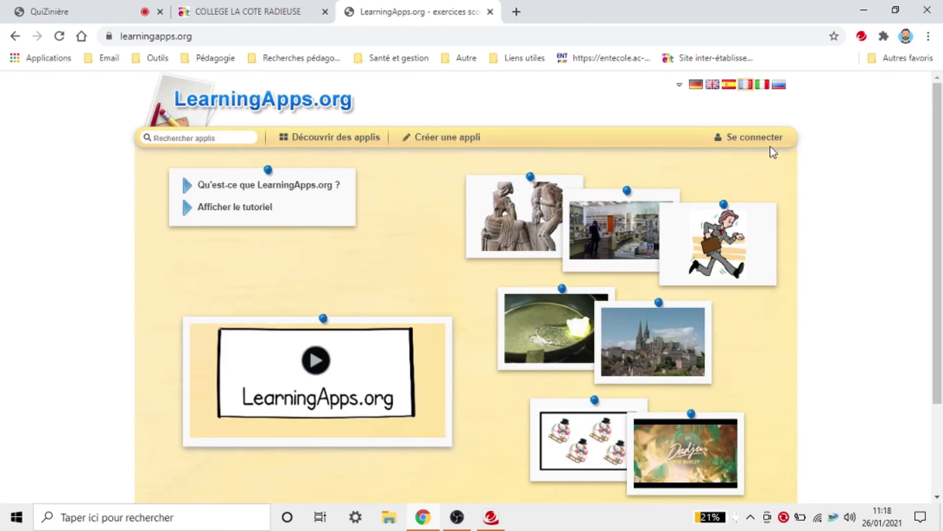
pyautogui.click(766, 140)
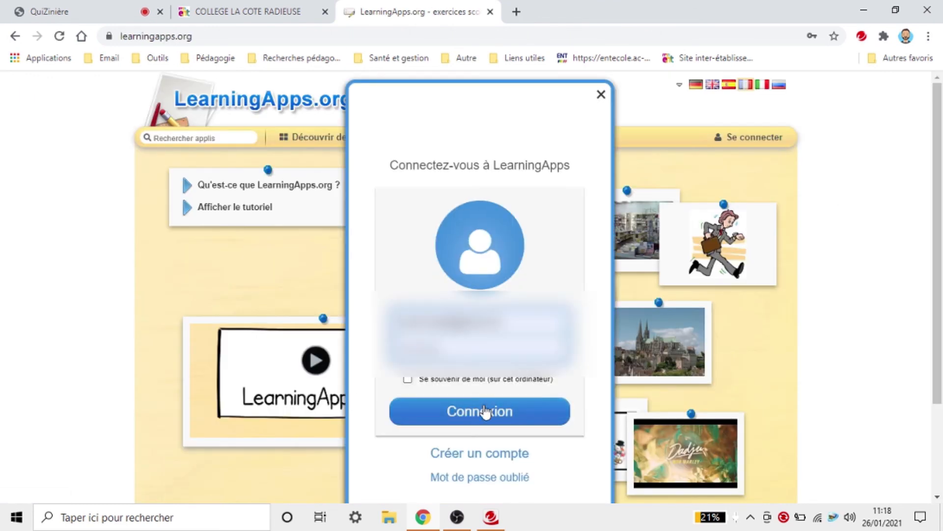
pyautogui.click(484, 412)
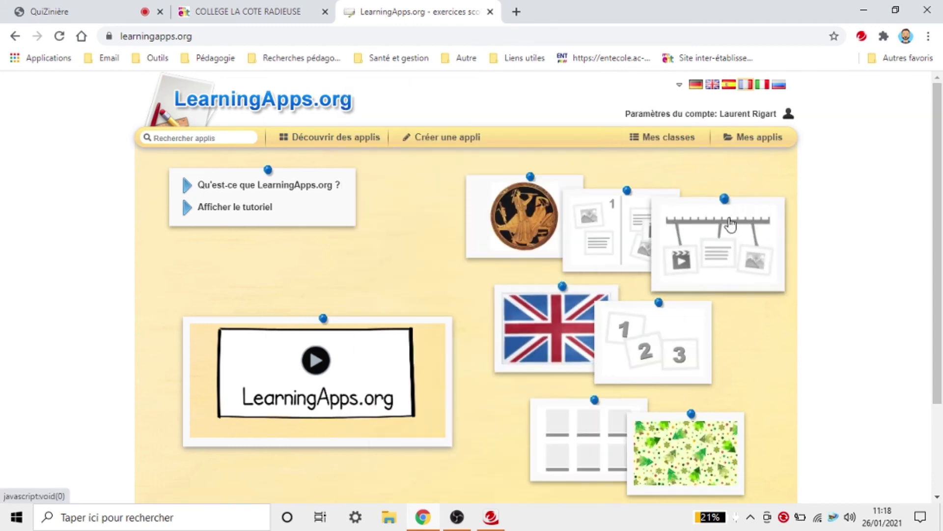
pyautogui.click(749, 142)
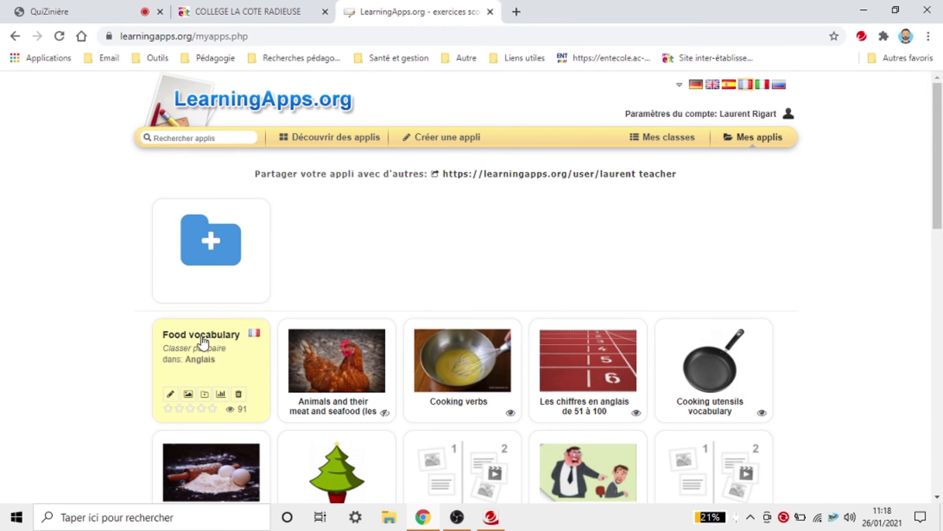
# Step: Copy the Food vocabulary app's Intégrer iframe code and return to the COLLEGE LA COTE RADIEUSE tab
pyautogui.click(200, 334)
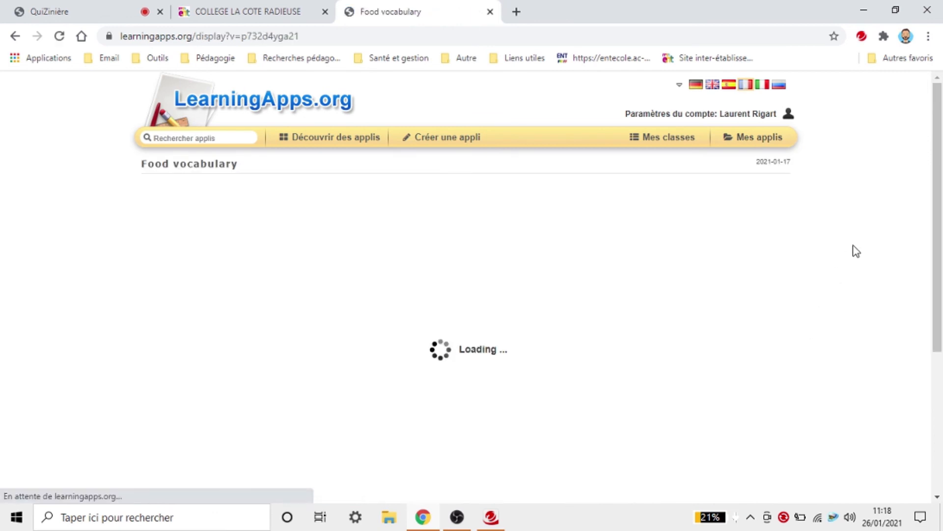
pyautogui.scroll(-5, 855, 249)
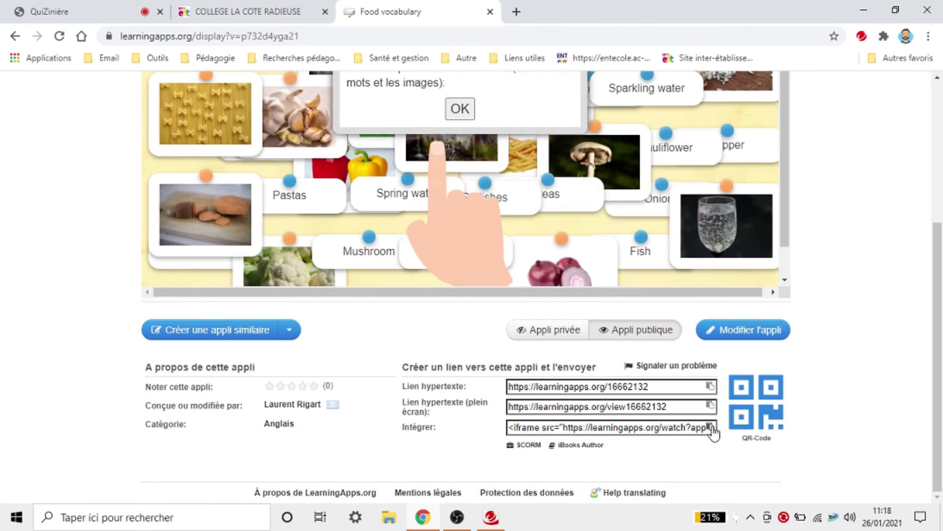
pyautogui.click(711, 428)
pyautogui.click(282, 12)
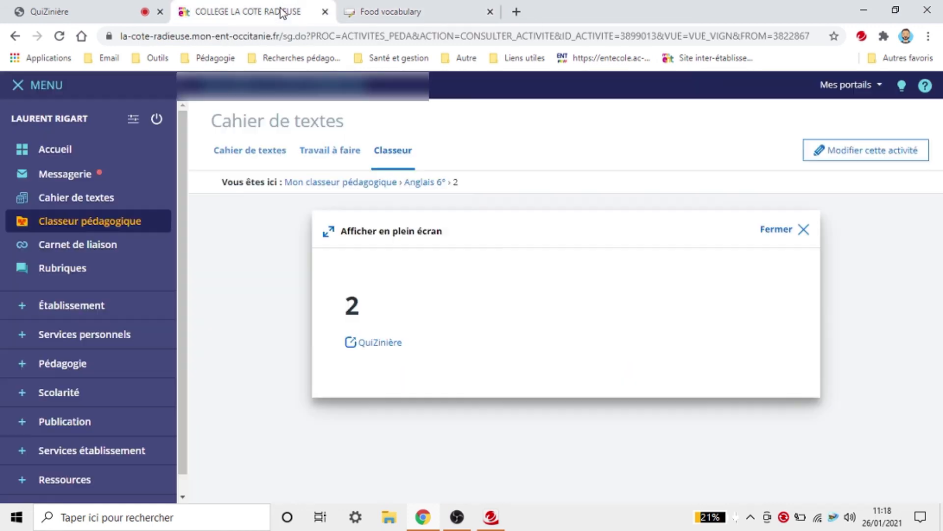
# Step: Edit activity 2's external content step and paste the LearningApps iframe into Code source
pyautogui.click(853, 154)
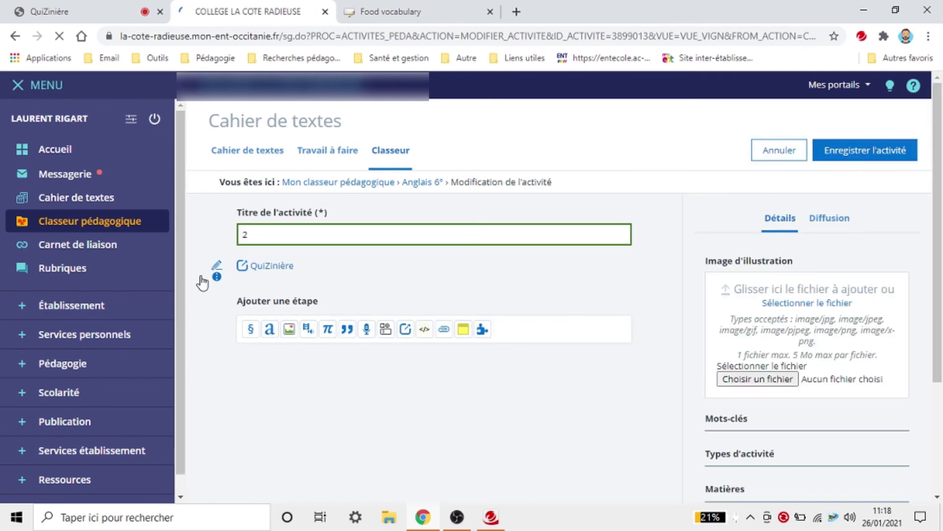
pyautogui.click(217, 278)
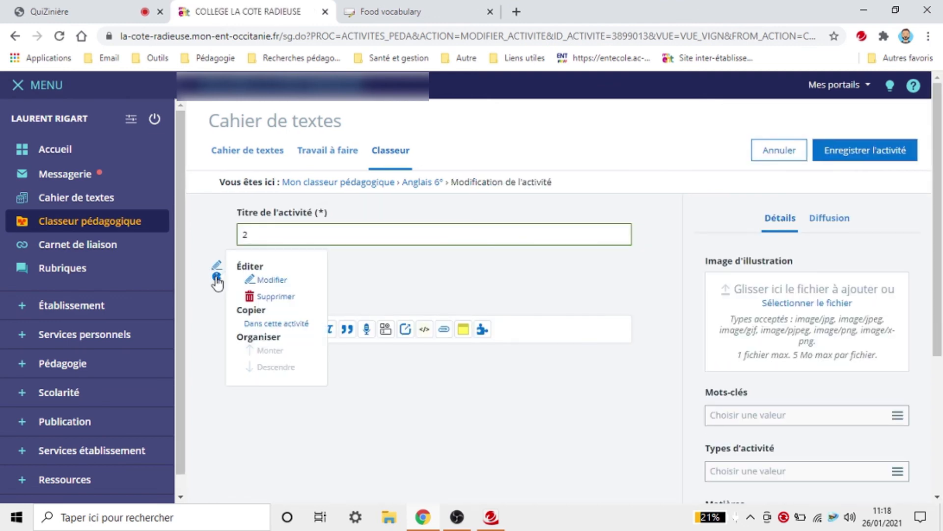
pyautogui.click(270, 279)
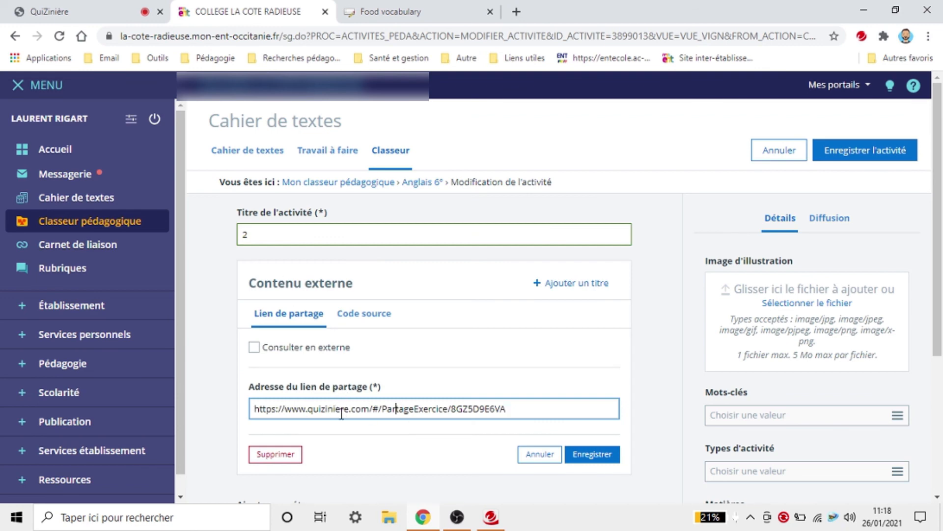
pyautogui.click(368, 314)
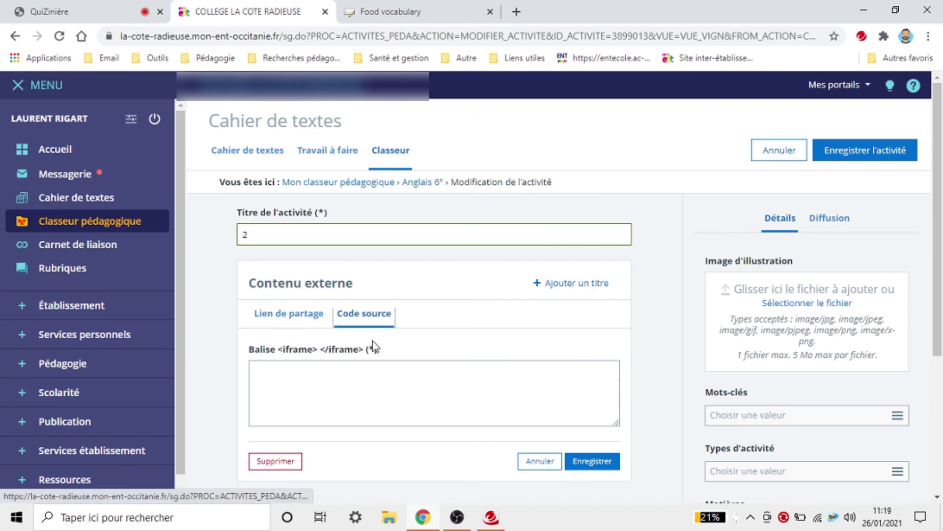
pyautogui.click(366, 393)
pyautogui.hotkey('ctrl', 'v')
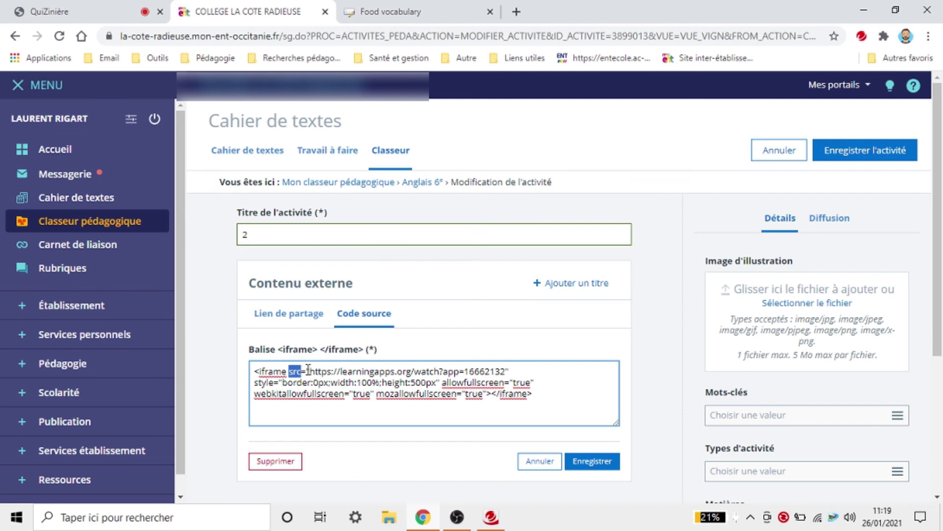
# Step: Replace the iframe's src with the Quizinière share URL and save the step
pyautogui.moveTo(309, 371); pyautogui.dragTo(500, 372)
pyautogui.press('BackSpace')
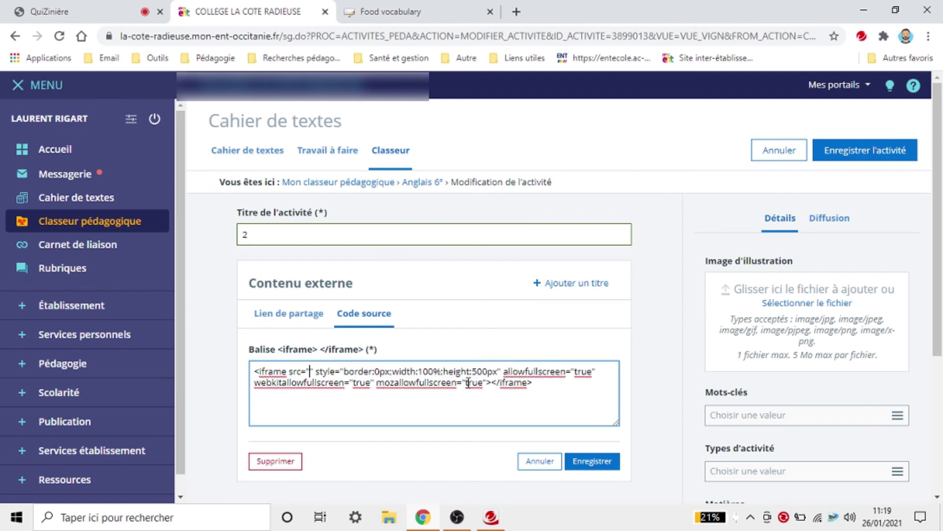
pyautogui.click(287, 324)
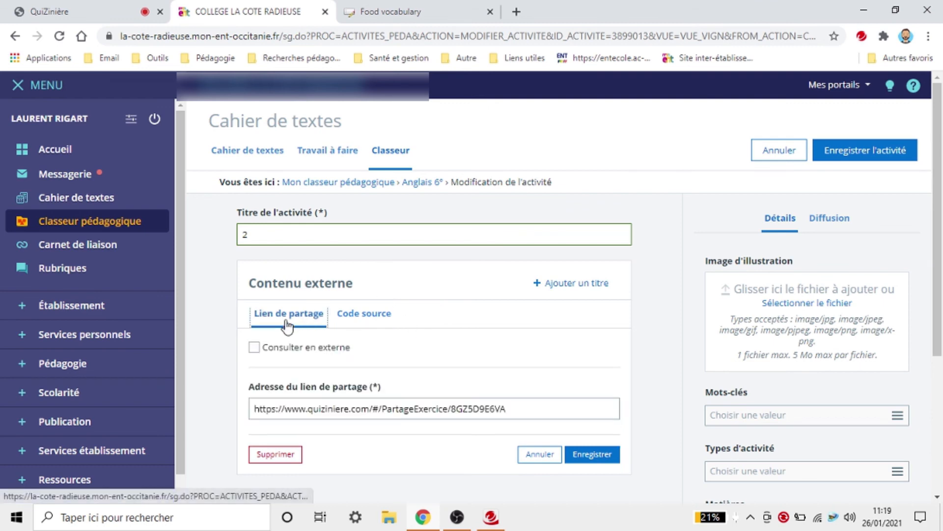
pyautogui.tripleClick(421, 409)
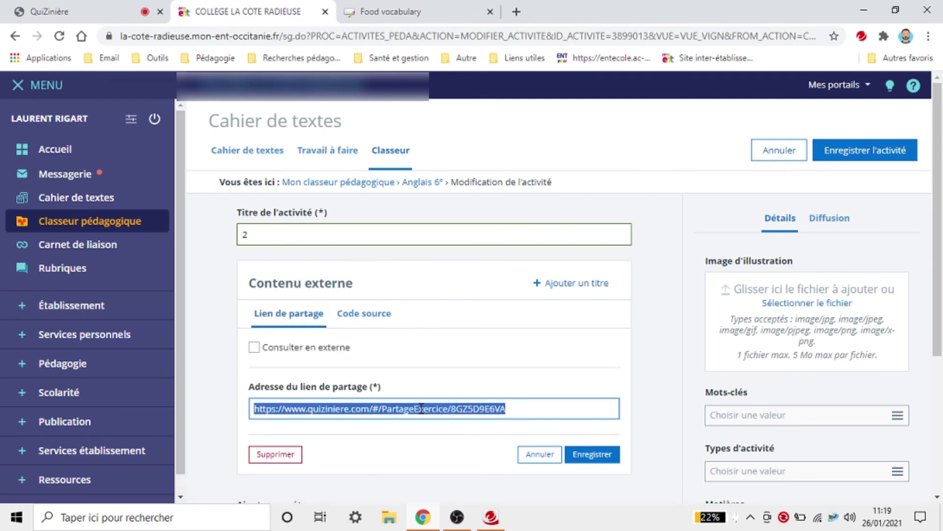
pyautogui.press('BackSpace')
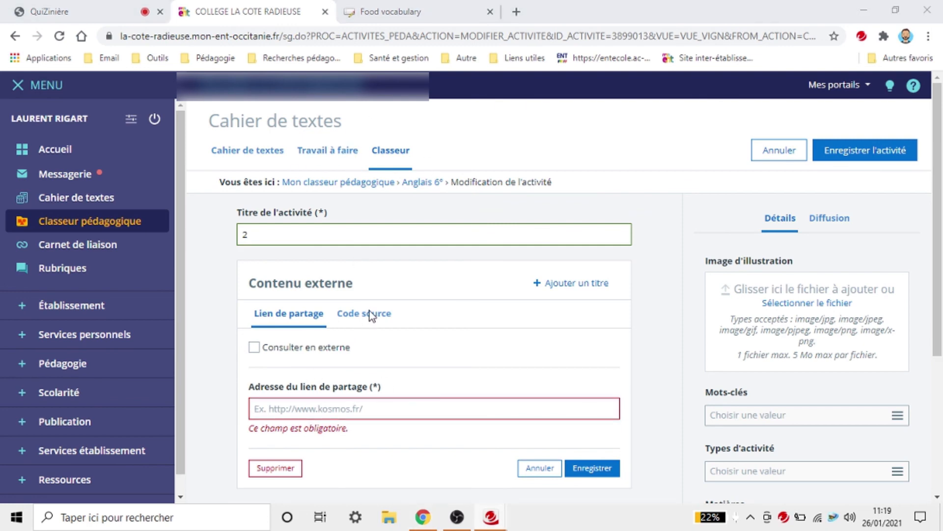
pyautogui.click(689, 424)
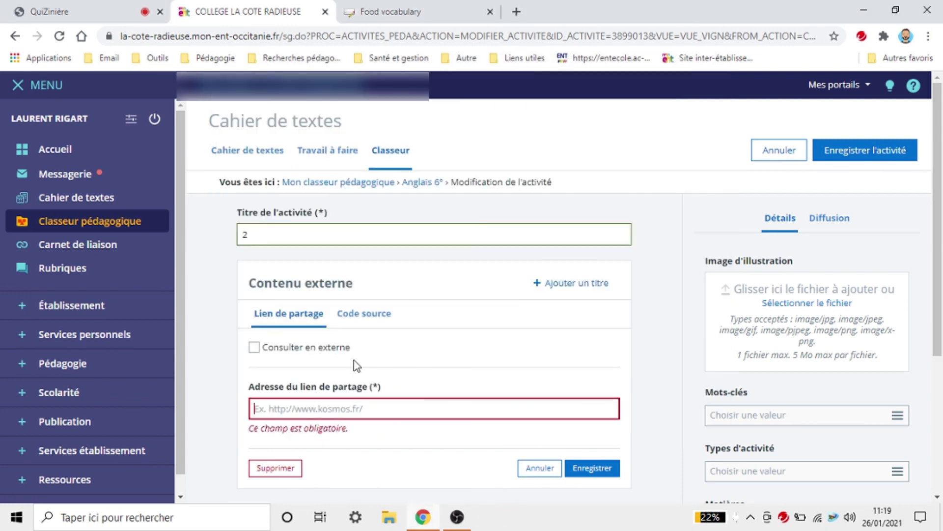
pyautogui.click(378, 314)
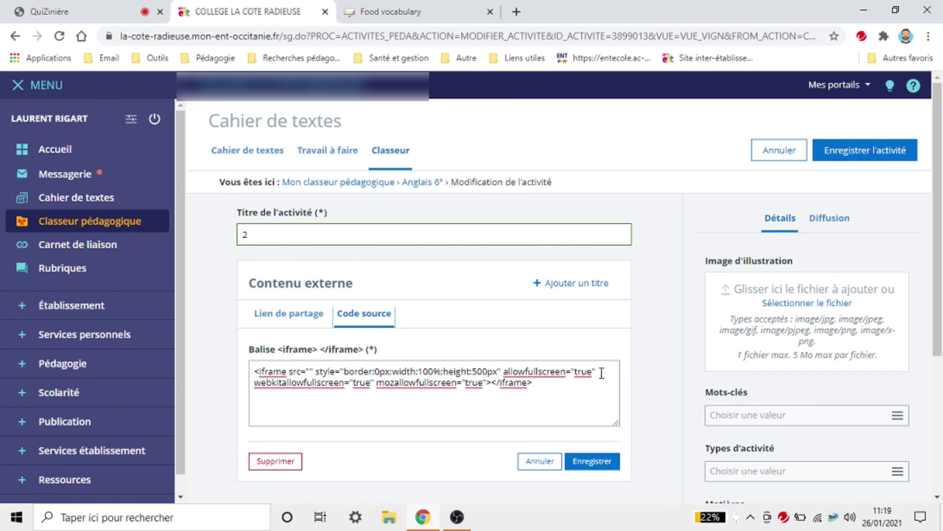
pyautogui.click(310, 370)
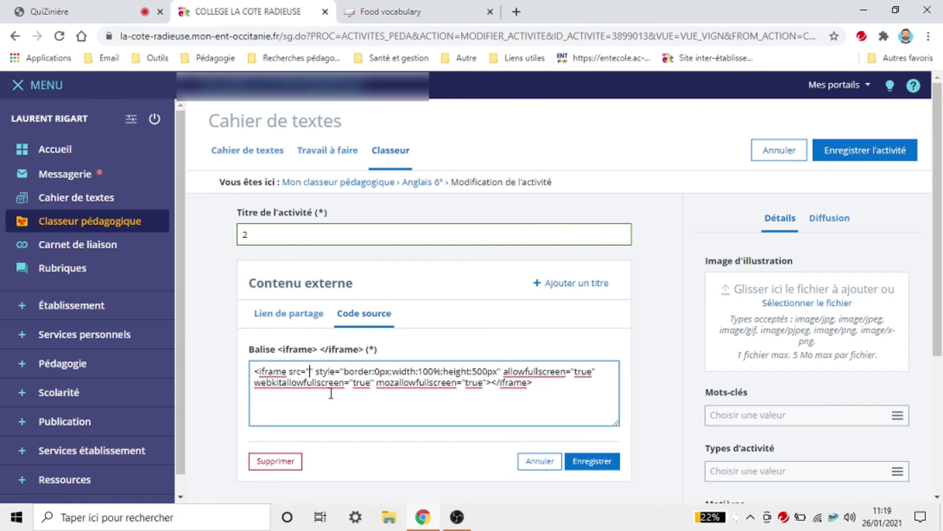
pyautogui.hotkey('ctrl', 'v')
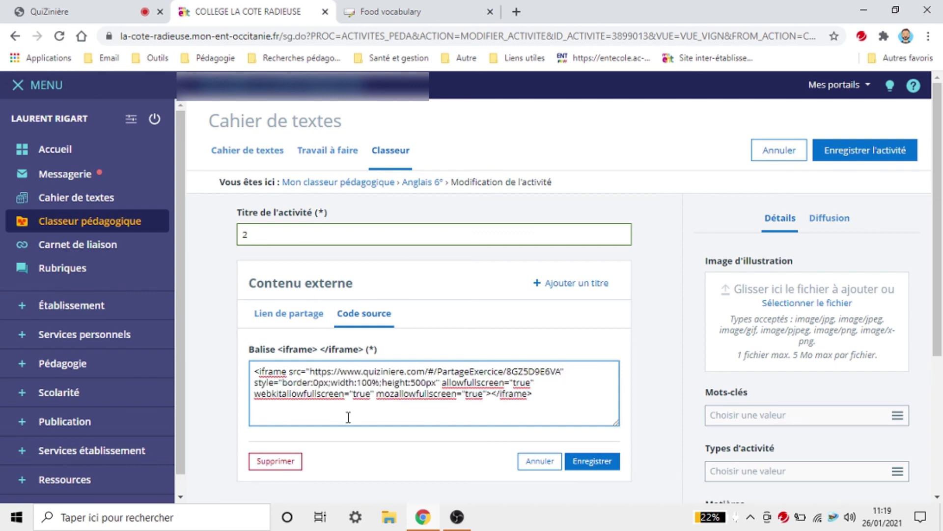
pyautogui.click(591, 461)
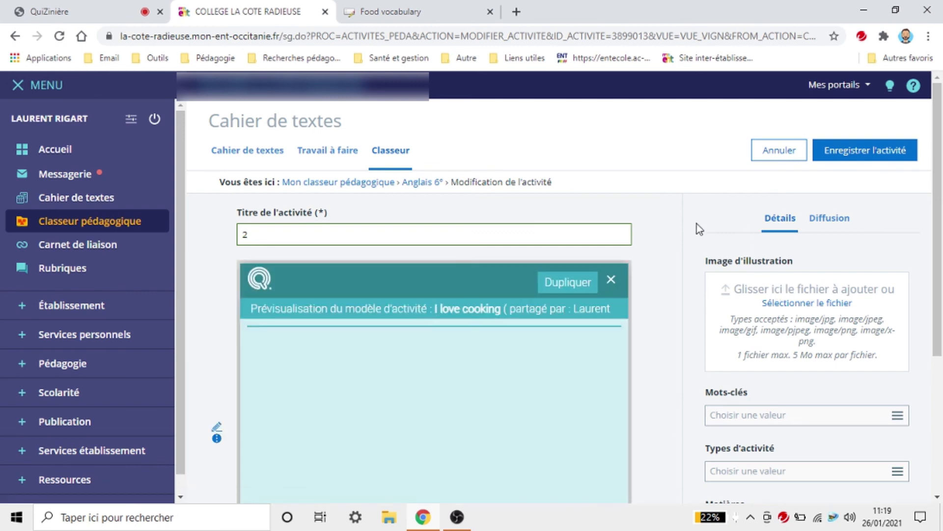
# Step: Scroll through the embedded I love cooking exercise preview inside activity 2
pyautogui.scroll(-2, 673, 239)
pyautogui.scroll(-1, 673, 239)
pyautogui.scroll(-10, 583, 341)
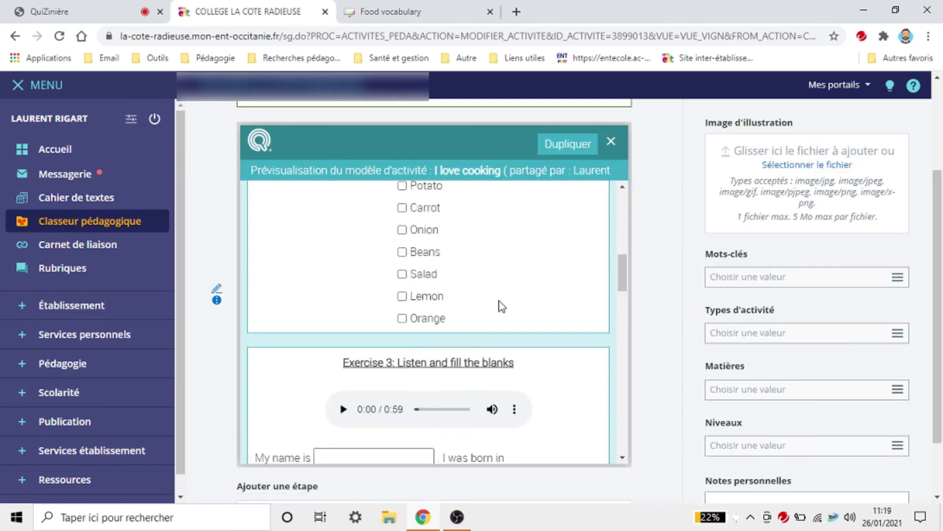
pyautogui.scroll(-5, 500, 305)
pyautogui.scroll(6, 500, 306)
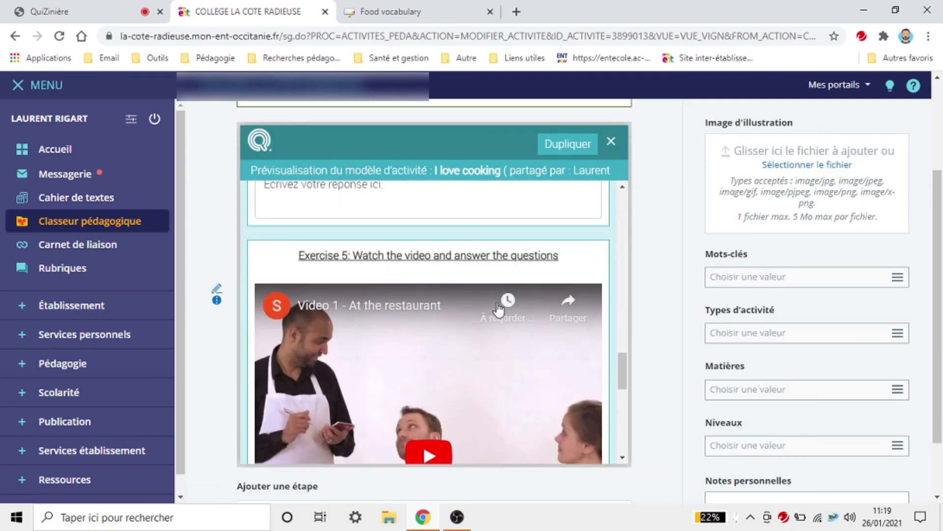
pyautogui.scroll(5, 499, 309)
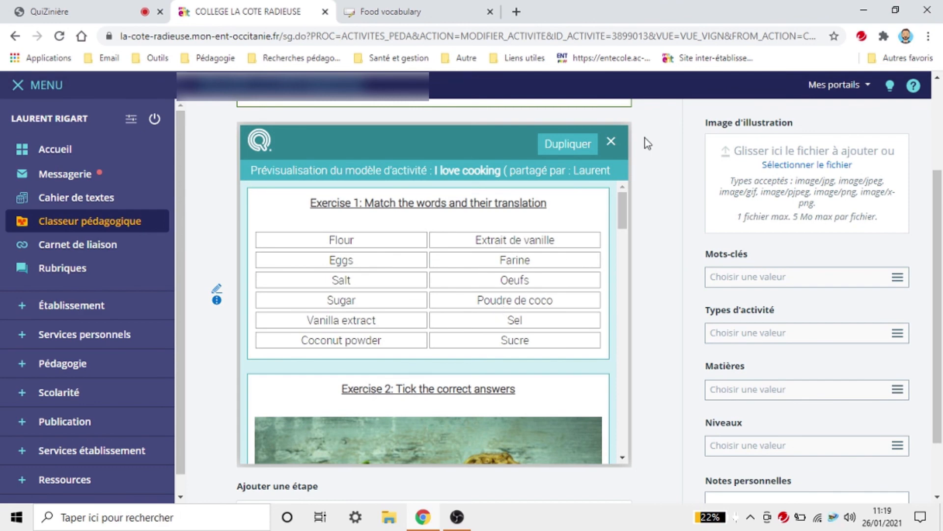
pyautogui.scroll(3, 631, 192)
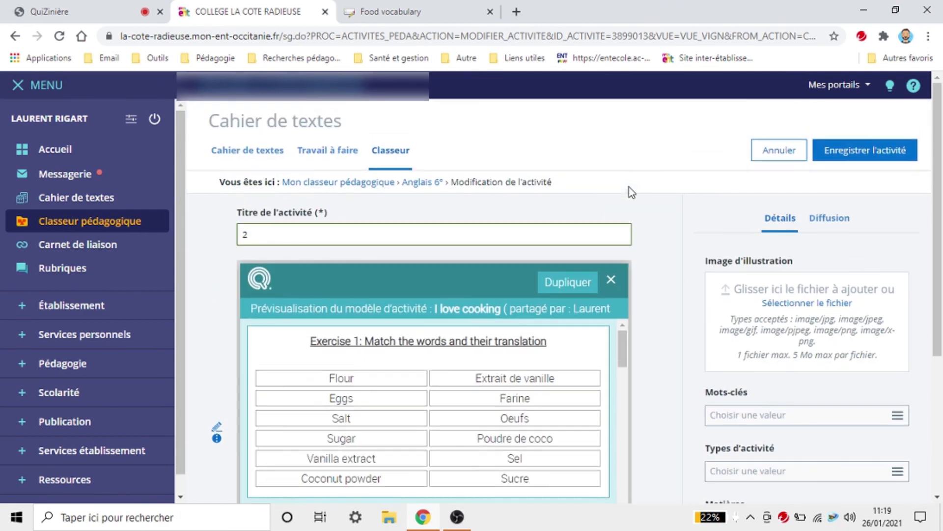
# Step: Reopen the iframe step via Modifier and save it again with Enregistrer
pyautogui.click(217, 427)
pyautogui.click(244, 445)
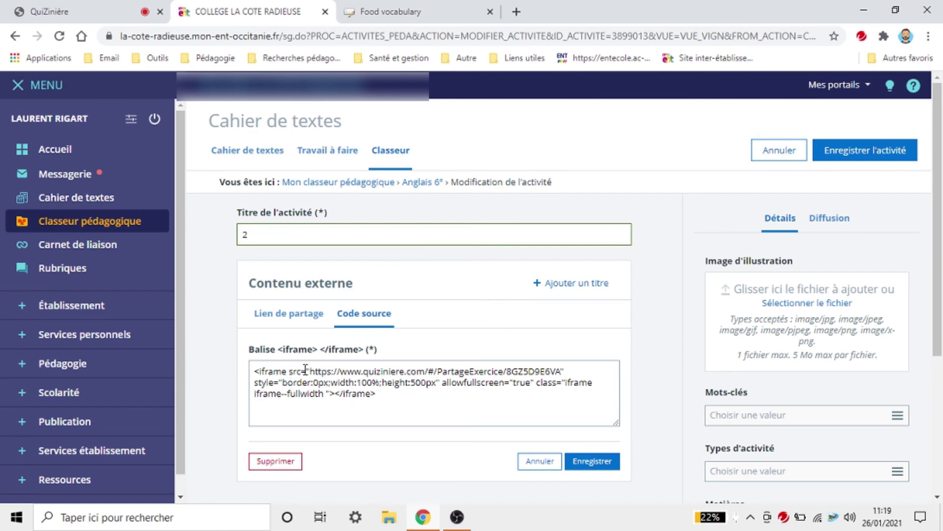
pyautogui.click(591, 462)
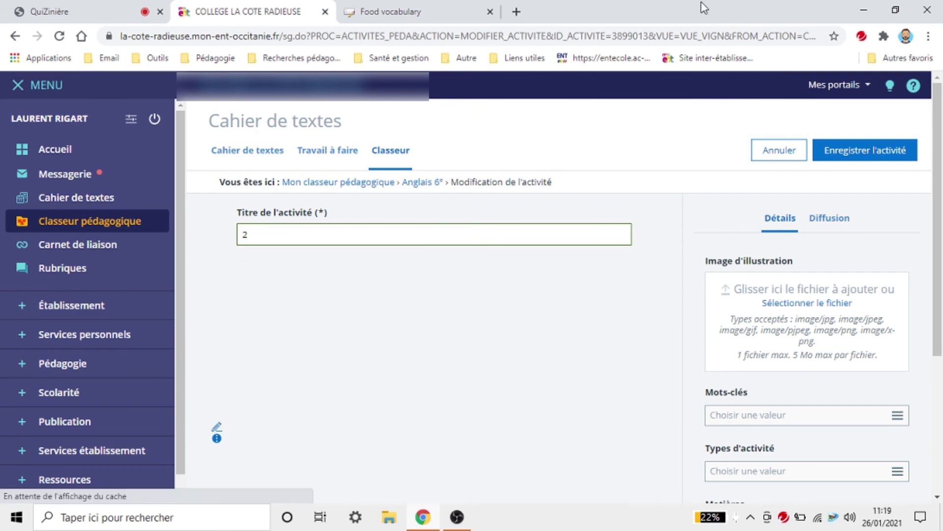
# Step: From the Food vocabulary tab, log out of LearningApps.org through Paramètres du compte and confirm Se déconnecter
pyautogui.click(428, 11)
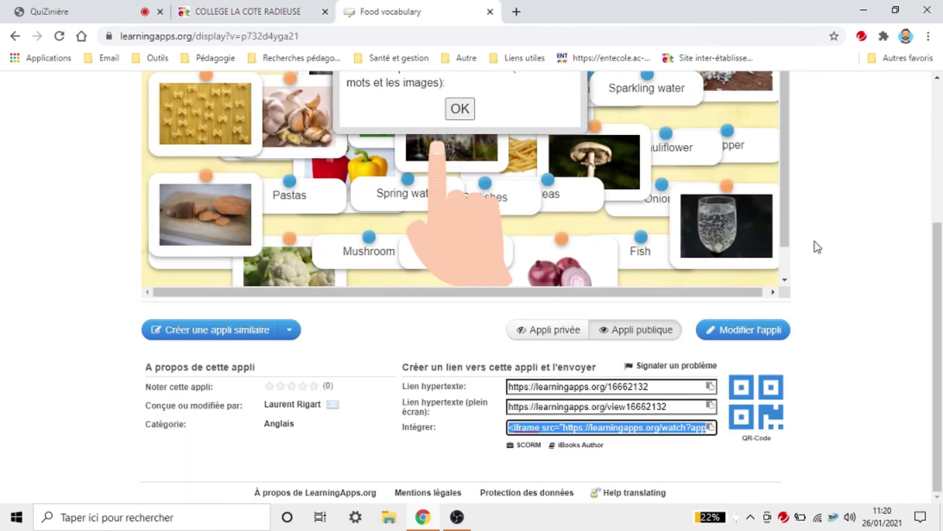
pyautogui.scroll(4, 816, 248)
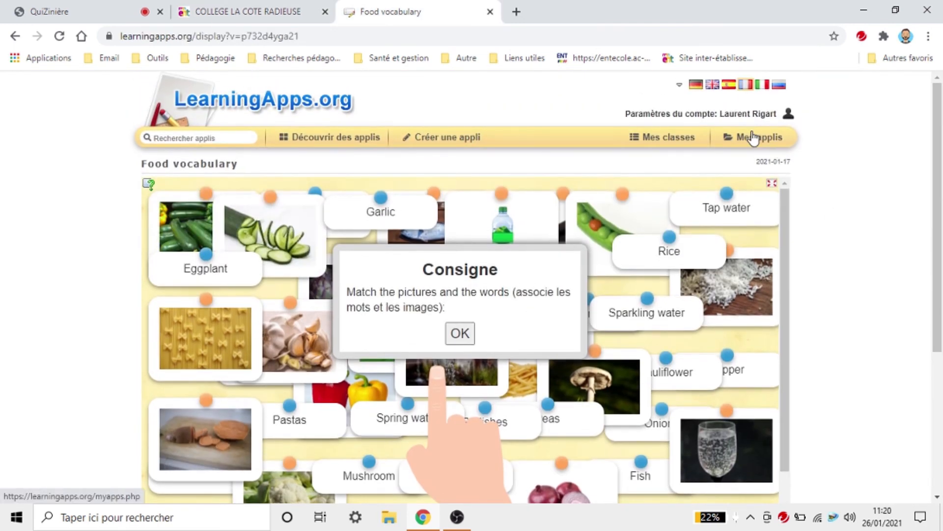
pyautogui.click(754, 137)
pyautogui.click(757, 113)
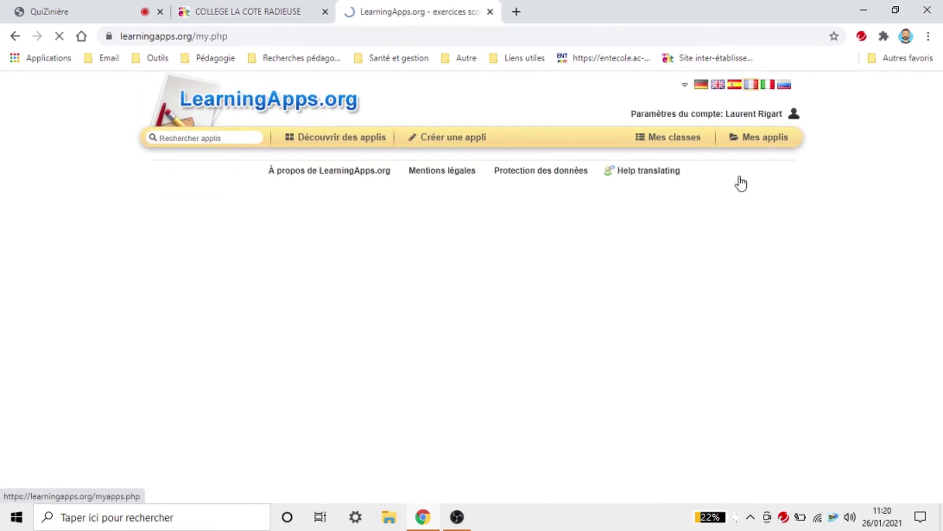
pyautogui.click(538, 339)
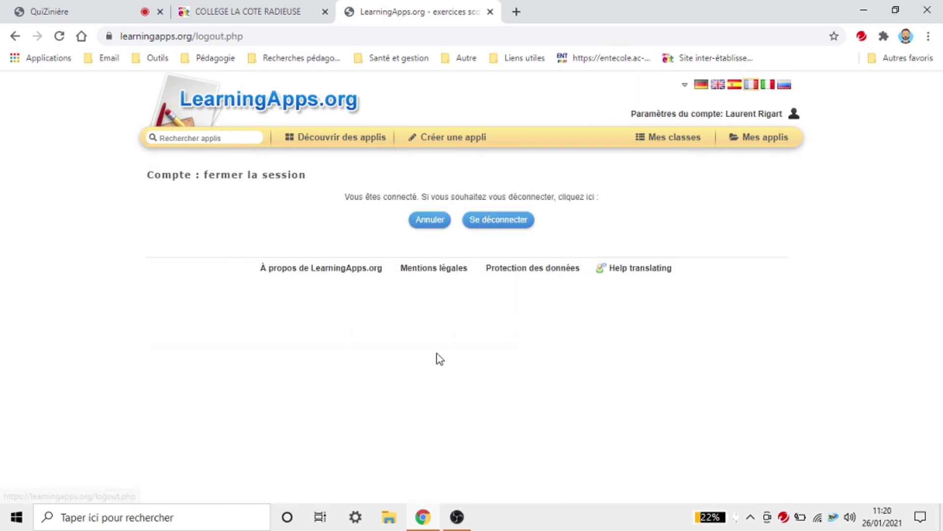
pyautogui.click(506, 223)
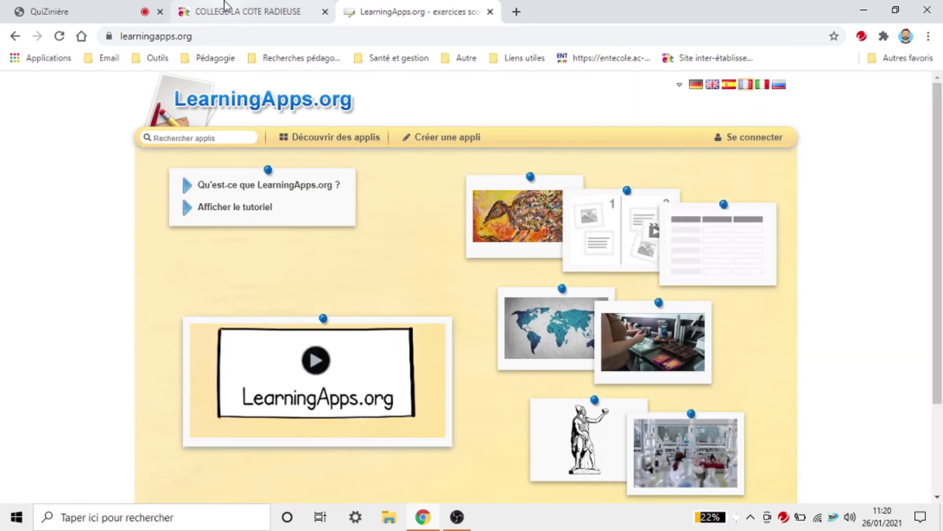